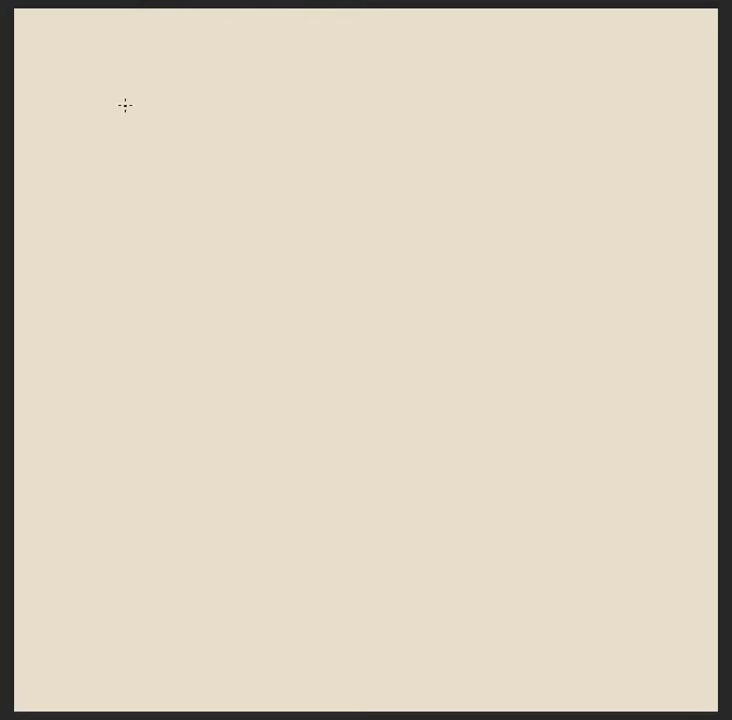
- Sketch the back of the head as an arc toward the top edge, discarding a dark test stroke
mouse_move(101, 102)
mouse_down()
mouse_move(93, 205)
mouse_move(112, 255)
mouse_up()
drag(88, 150, 97, 108)
drag(145, 66, 108, 96)
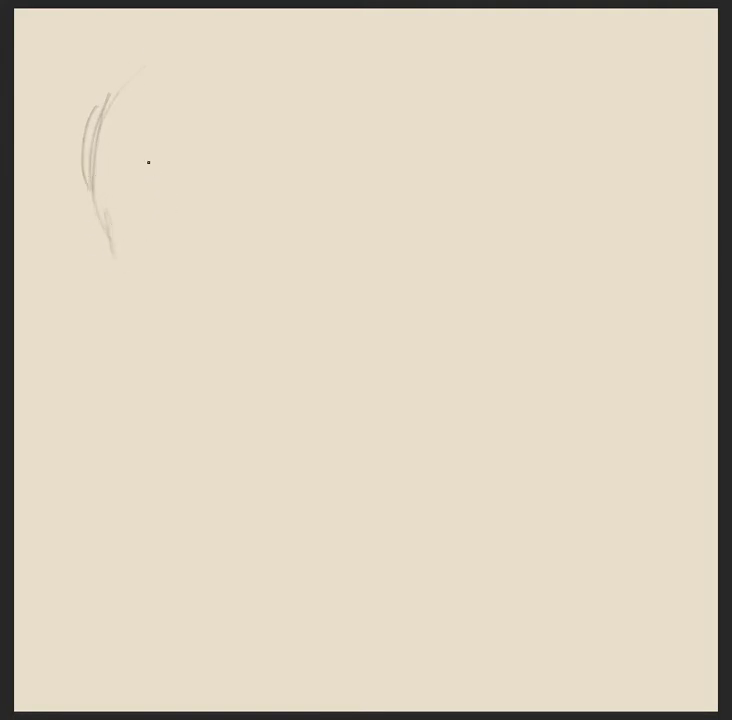
mouse_move(84, 103)
mouse_down()
mouse_move(188, 21)
mouse_move(215, 15)
mouse_up()
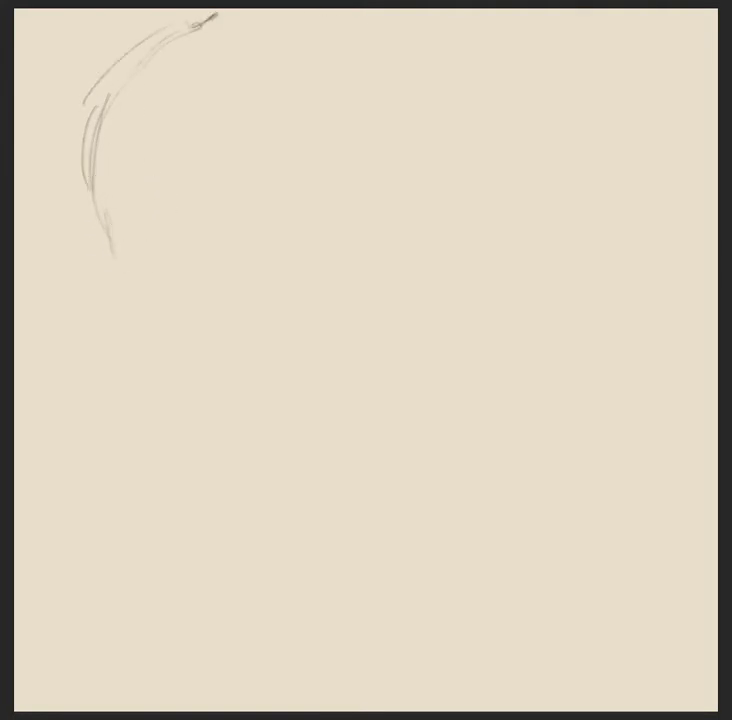
mouse_move(155, 85)
mouse_down()
mouse_move(150, 219)
mouse_move(245, 60)
mouse_move(319, 315)
mouse_move(379, 158)
mouse_up()
key(ctrl+z)
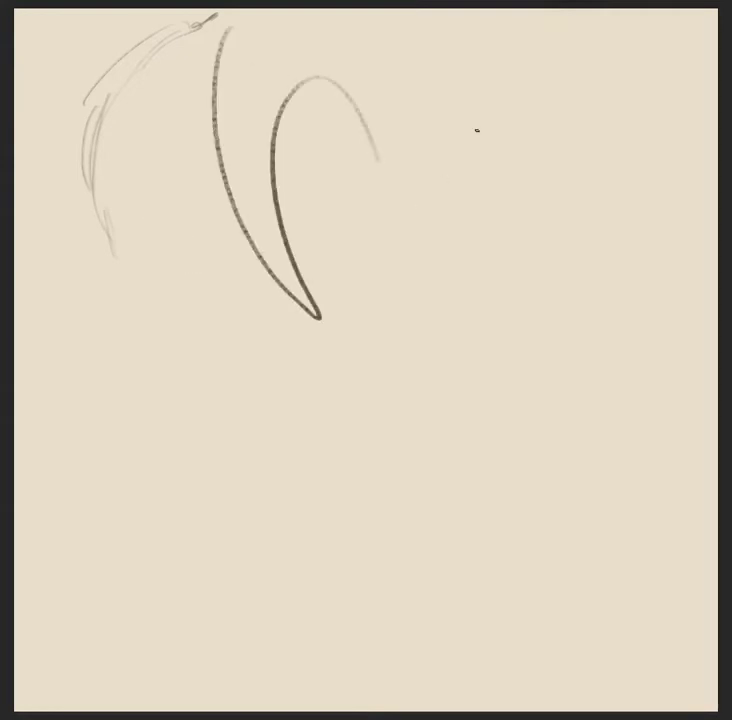
key(ctrl+z)
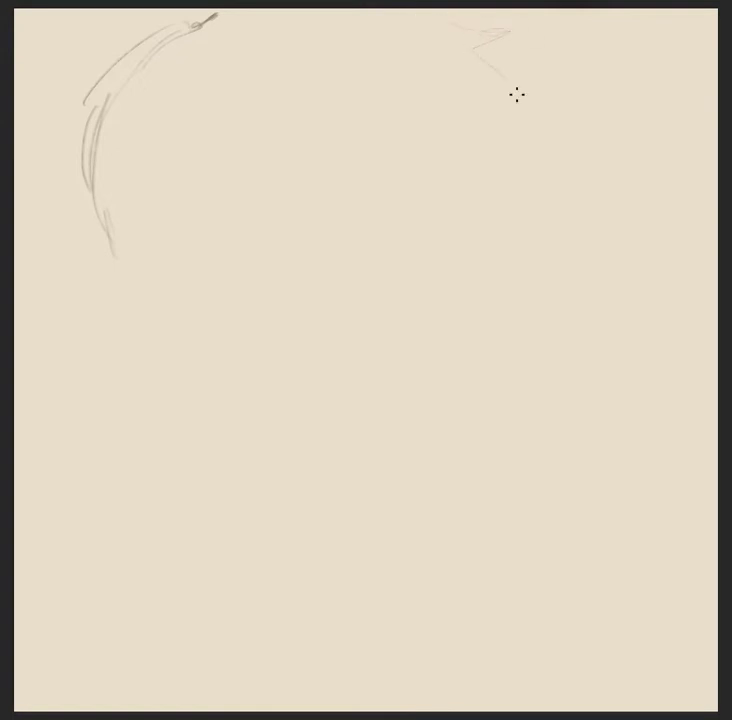
- Add a top-right hair tuft, the forehead fringe and a long face contour down the page
drag(510, 133, 474, 49)
mouse_move(261, 146)
mouse_down()
mouse_move(265, 95)
mouse_move(291, 126)
mouse_move(310, 123)
mouse_move(321, 109)
mouse_move(464, 145)
mouse_move(470, 128)
mouse_move(491, 127)
mouse_move(436, 248)
mouse_up()
mouse_move(488, 160)
mouse_down()
mouse_move(434, 262)
mouse_move(446, 395)
mouse_move(435, 395)
mouse_move(462, 517)
mouse_move(477, 531)
mouse_move(454, 551)
mouse_move(463, 601)
mouse_move(511, 678)
mouse_up()
key(e)
key(e)
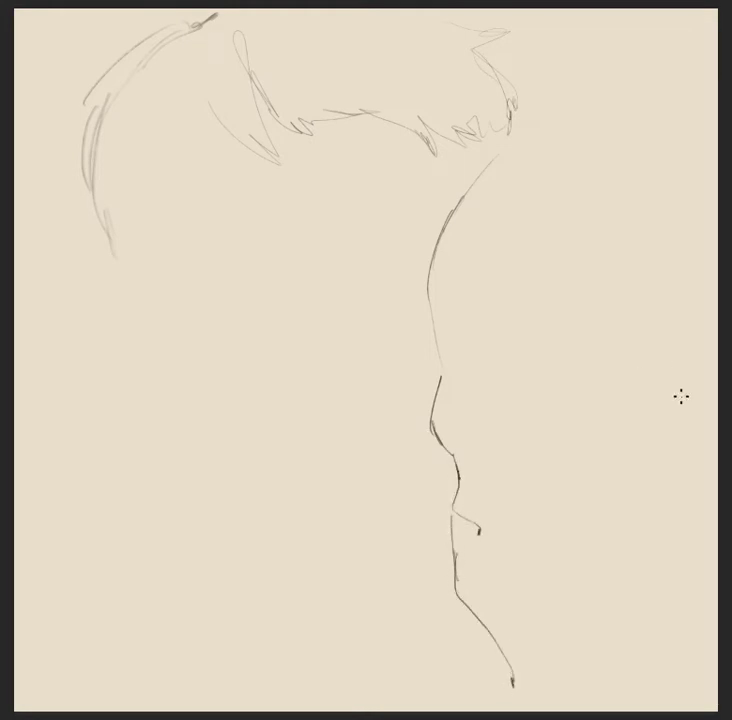
- Outline the right shoulder and add dark hair strands at the forehead and top of the head
drag(618, 700, 716, 585)
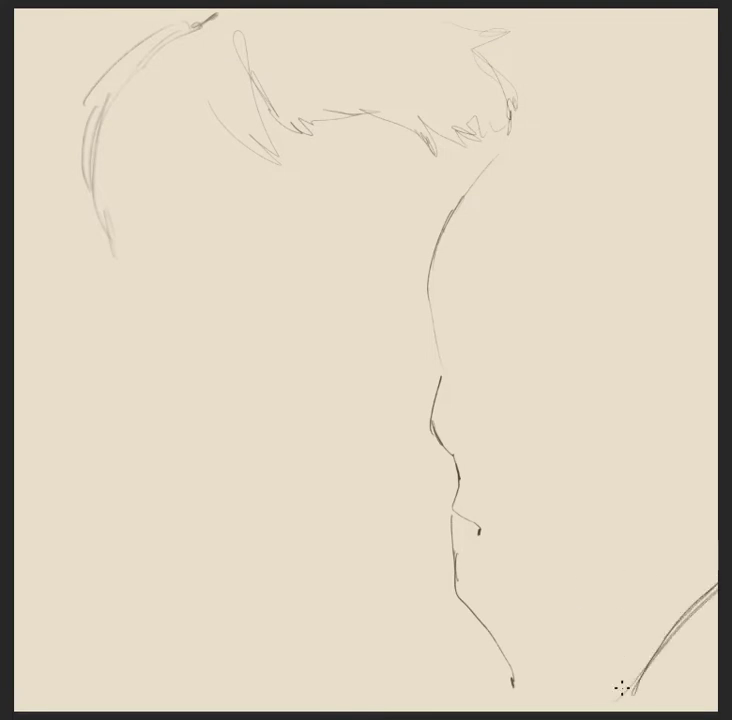
mouse_move(455, 230)
mouse_down()
mouse_move(479, 190)
mouse_move(493, 187)
mouse_up()
key(ctrl+z)
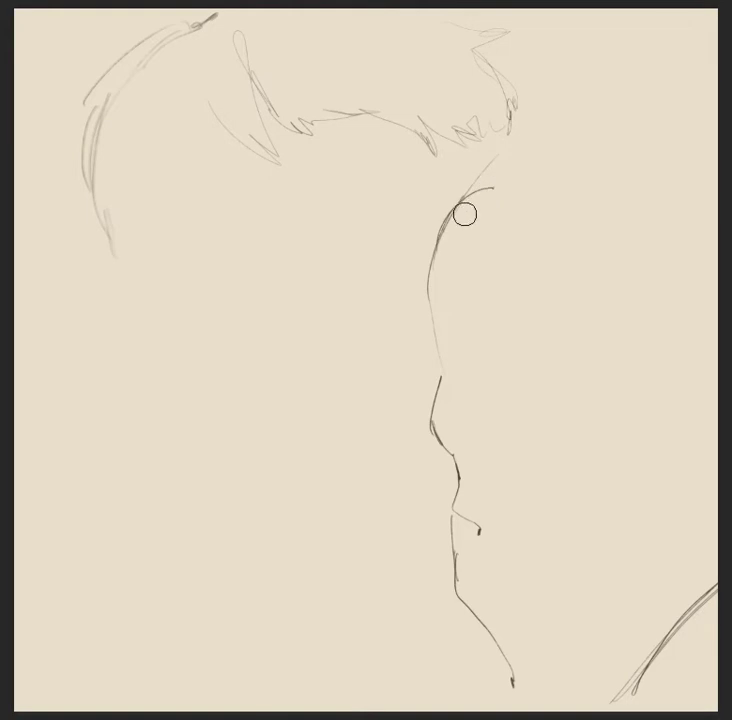
mouse_move(479, 183)
mouse_down()
mouse_move(525, 144)
mouse_move(600, 164)
mouse_up()
mouse_move(460, 165)
mouse_down()
mouse_move(468, 127)
mouse_move(489, 159)
mouse_up()
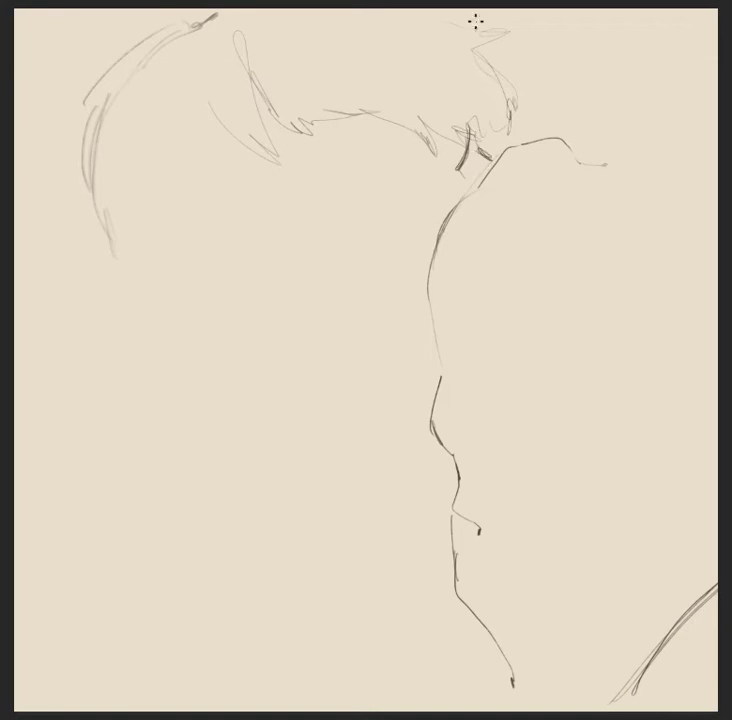
mouse_move(432, 14)
mouse_down()
mouse_move(495, 29)
mouse_move(483, 43)
mouse_up()
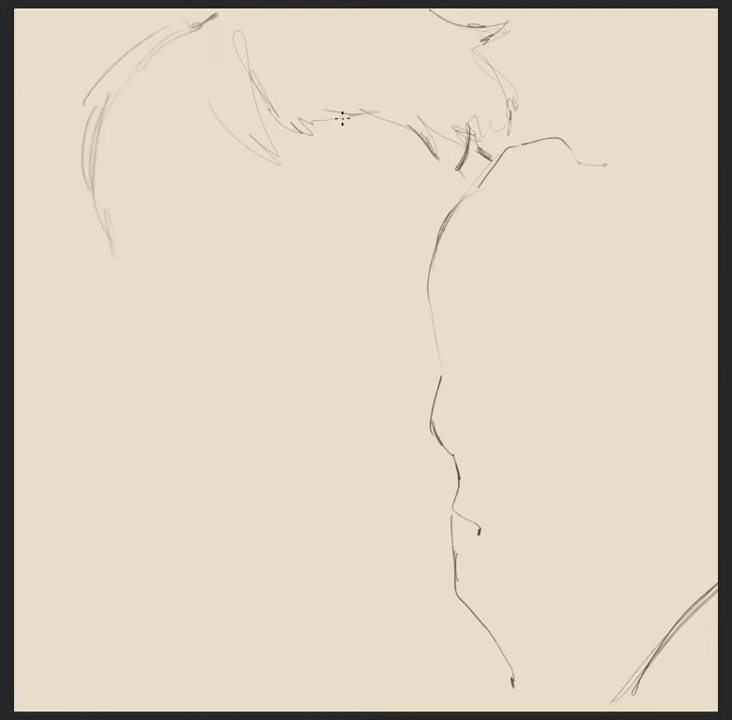
- Draw both closed eyes with lashes and a small mark below the eye
drag(321, 178, 358, 140)
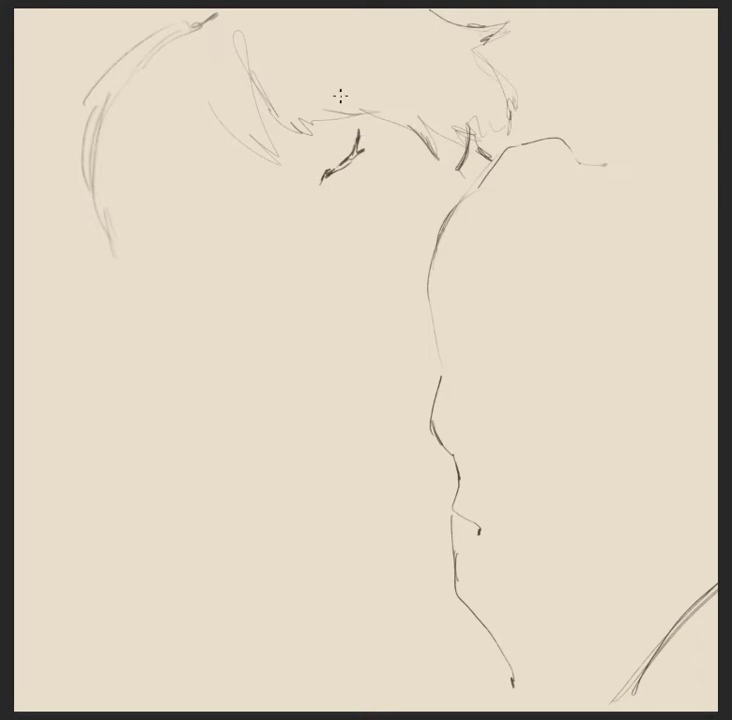
mouse_move(292, 142)
mouse_down()
mouse_move(286, 158)
mouse_move(306, 126)
mouse_move(325, 122)
mouse_up()
click(279, 196)
drag(235, 143, 272, 155)
drag(258, 112, 275, 148)
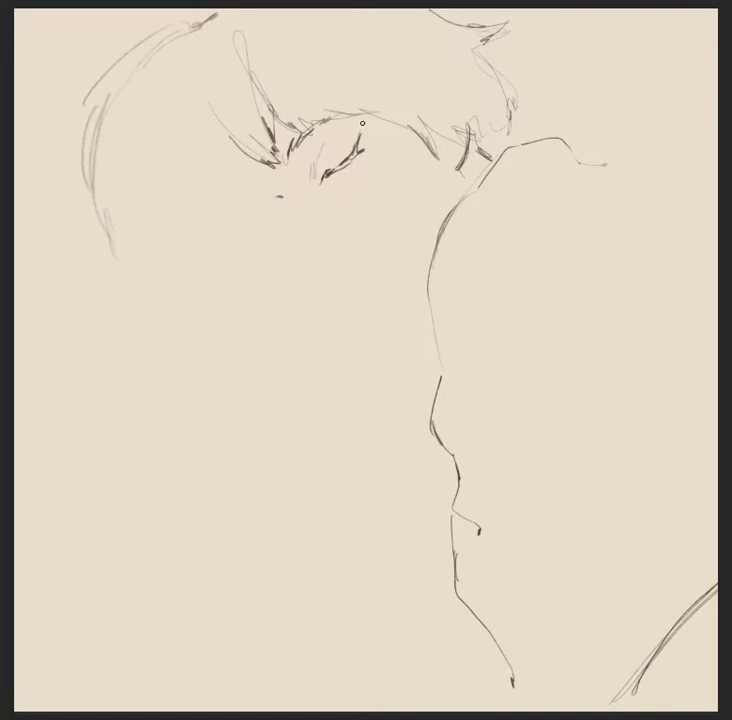
- Add strokes beside the eye, along the left hair and down the side of the face
drag(208, 102, 232, 170)
drag(88, 135, 112, 260)
mouse_move(163, 234)
mouse_down()
mouse_move(183, 290)
mouse_move(185, 199)
mouse_move(208, 164)
mouse_up()
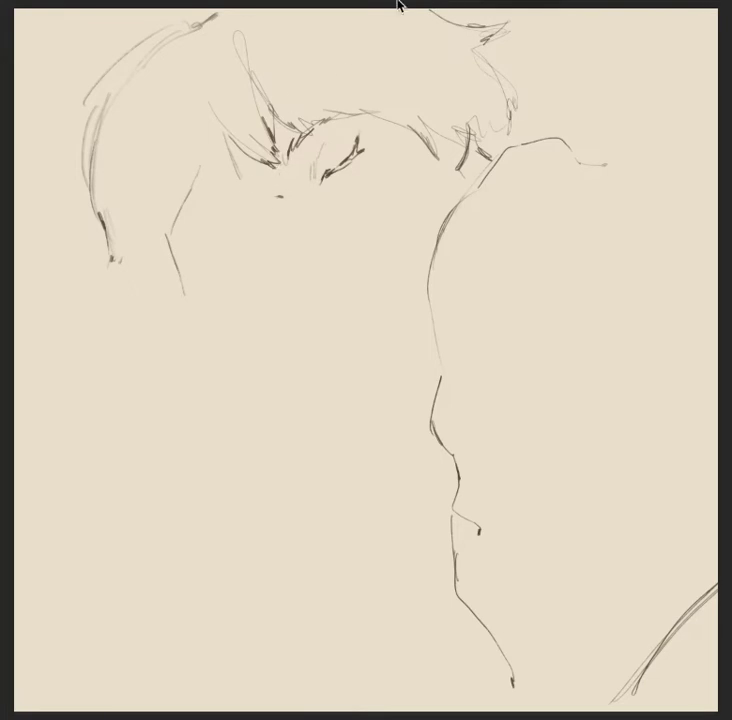
- Draw the first finger lines against the face, erasing their excess ends
mouse_move(272, 196)
mouse_down()
mouse_move(224, 239)
mouse_move(225, 291)
mouse_up()
mouse_move(198, 170)
mouse_down()
mouse_move(170, 203)
mouse_move(163, 238)
mouse_up()
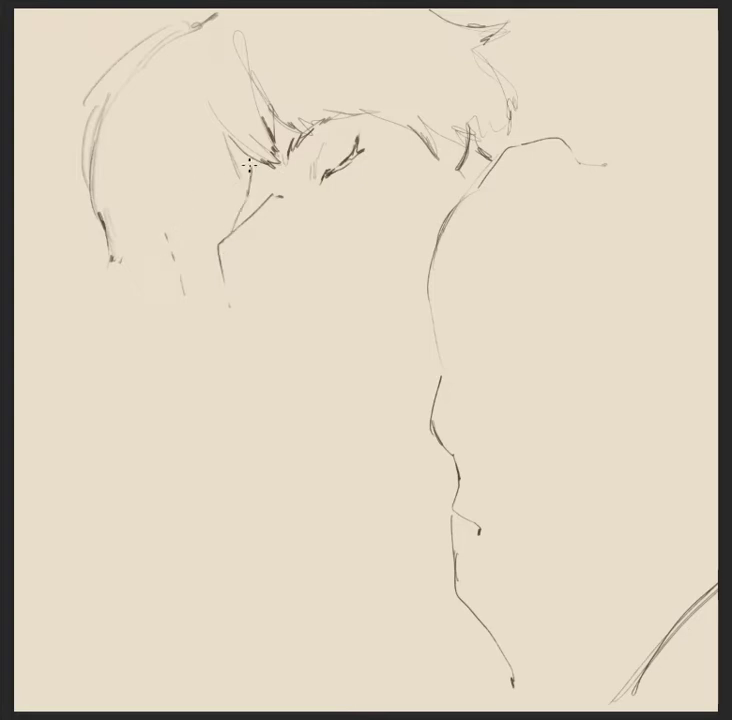
drag(236, 174, 203, 205)
mouse_move(232, 158)
mouse_down()
mouse_move(188, 195)
mouse_move(223, 183)
mouse_up()
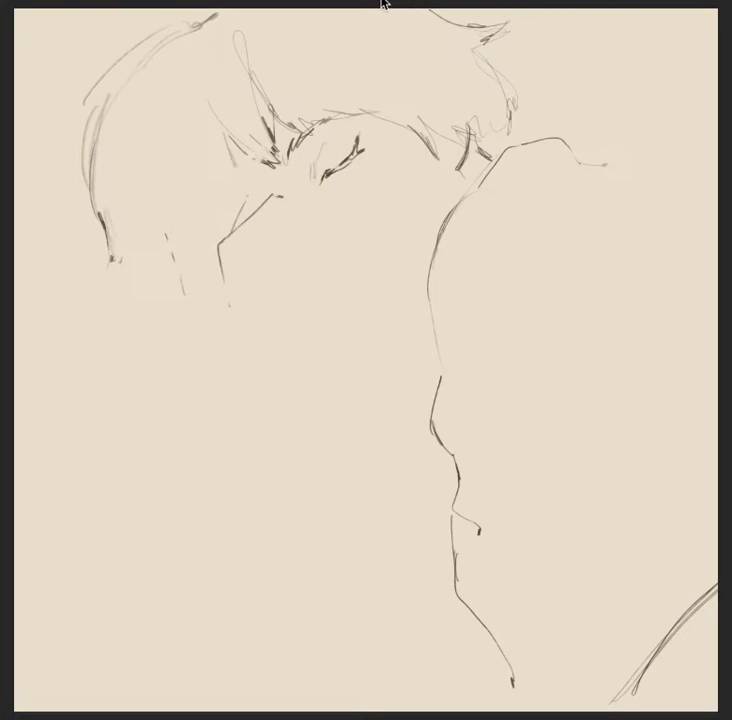
mouse_move(244, 165)
mouse_down()
mouse_move(196, 234)
mouse_move(220, 300)
mouse_up()
drag(180, 255, 218, 315)
- Extend the finger lines down from the fingertips and add a small cheek mark
drag(195, 233, 216, 306)
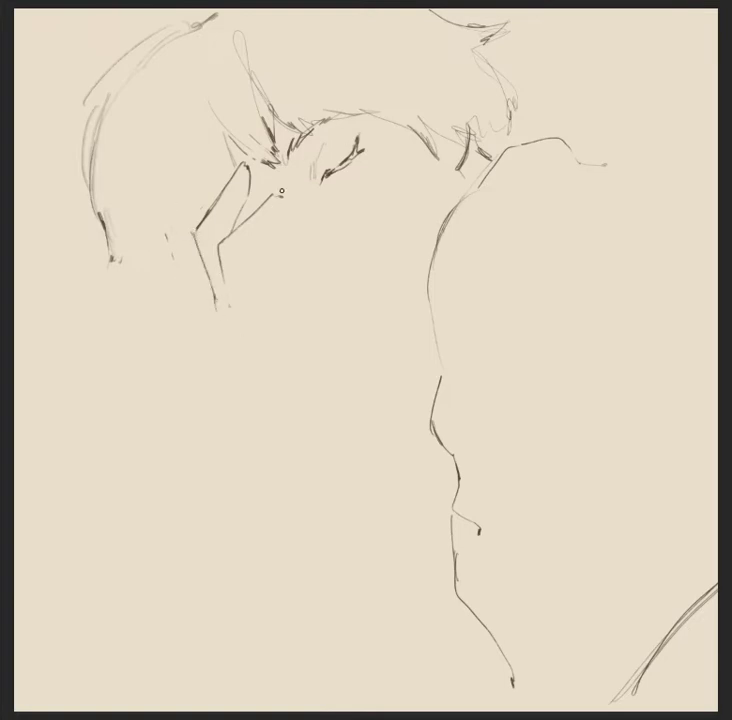
mouse_move(285, 190)
mouse_down()
mouse_move(254, 213)
mouse_move(286, 192)
mouse_up()
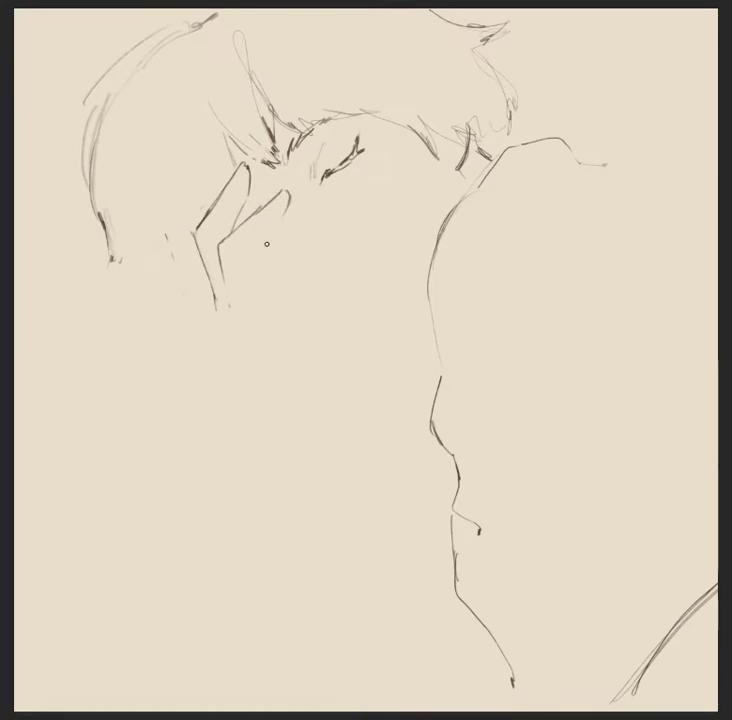
mouse_move(286, 196)
mouse_down()
mouse_move(249, 256)
mouse_move(291, 216)
mouse_move(297, 230)
mouse_up()
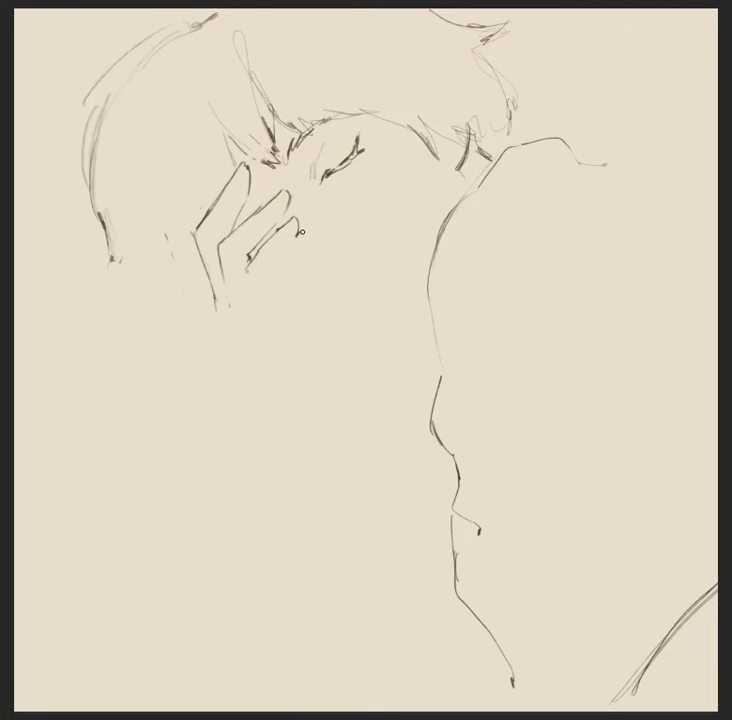
drag(293, 238, 306, 307)
drag(331, 257, 341, 256)
- Lasso the small nose marks and shrink them with a free transform
key(l)
drag(381, 218, 380, 258)
key(ctrl+t)
drag(386, 207, 363, 224)
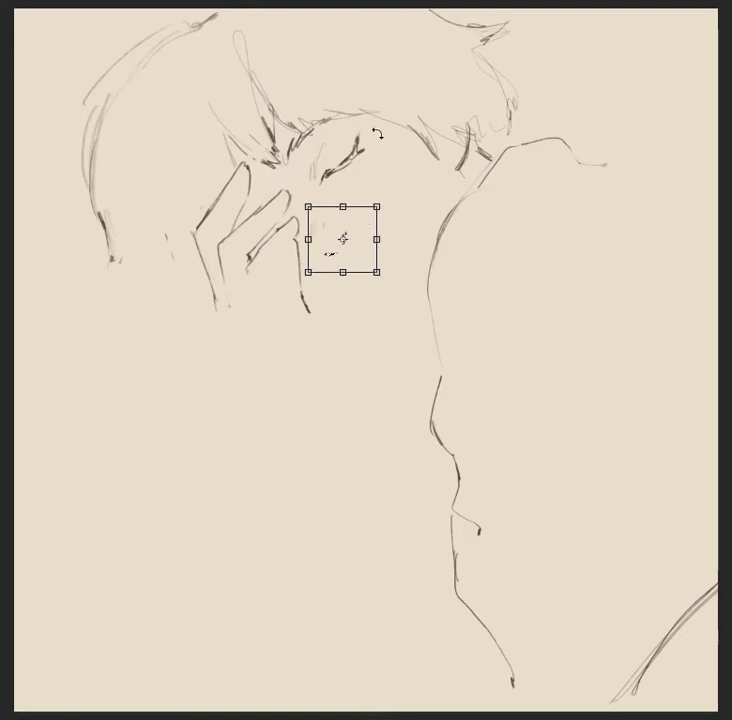
key(Return)
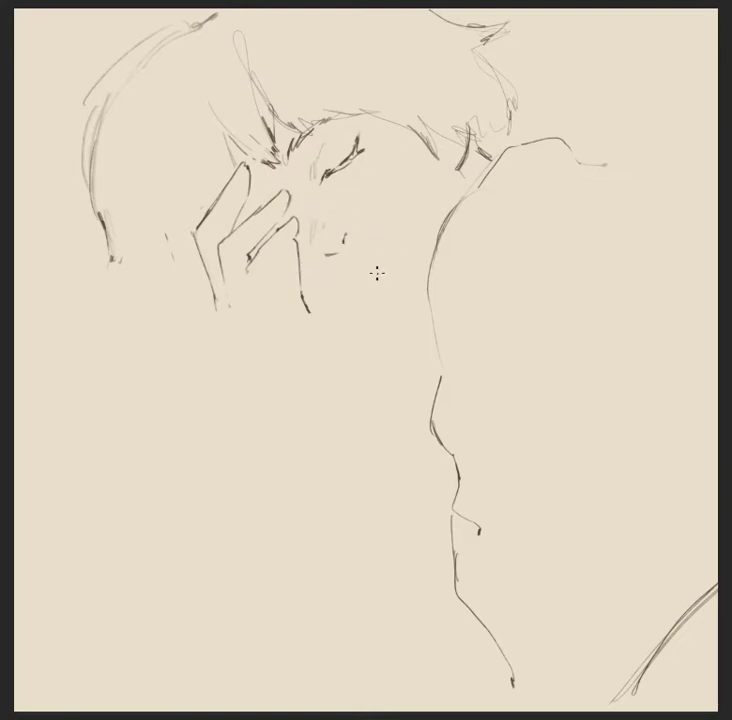
- Draw the parted lips with a line below, plus light hair hatching and a cheek stroke
drag(353, 273, 373, 250)
key(ctrl+z)
drag(400, 241, 353, 289)
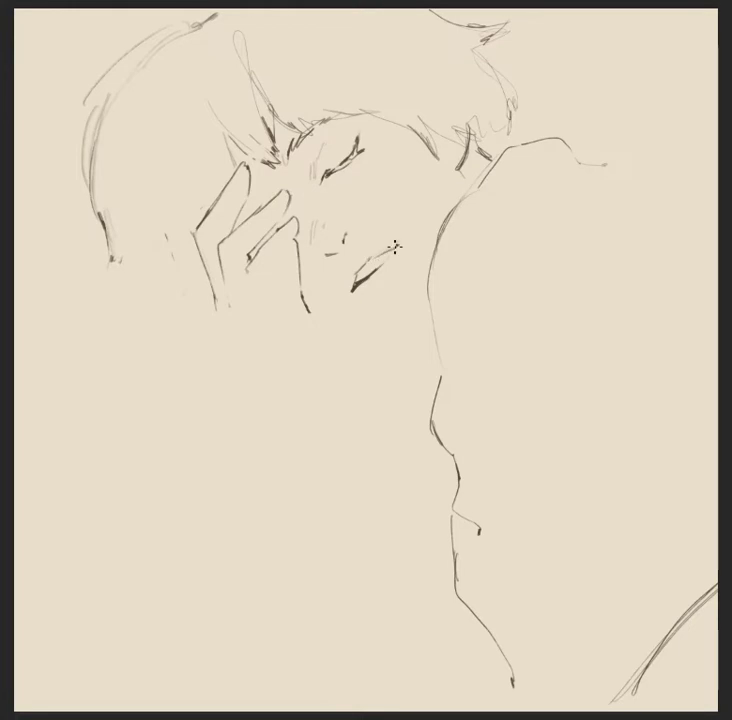
drag(358, 278, 398, 244)
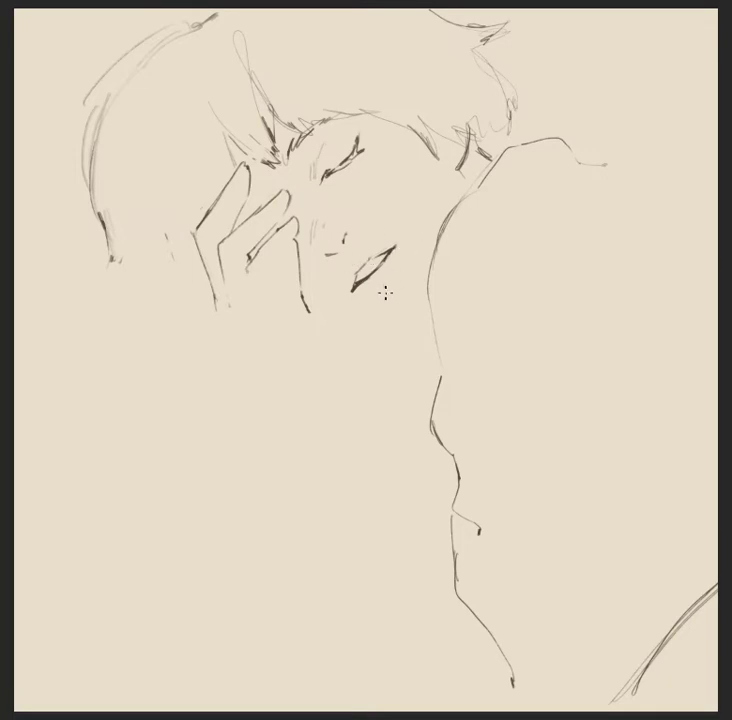
drag(387, 290, 377, 300)
drag(385, 122, 440, 74)
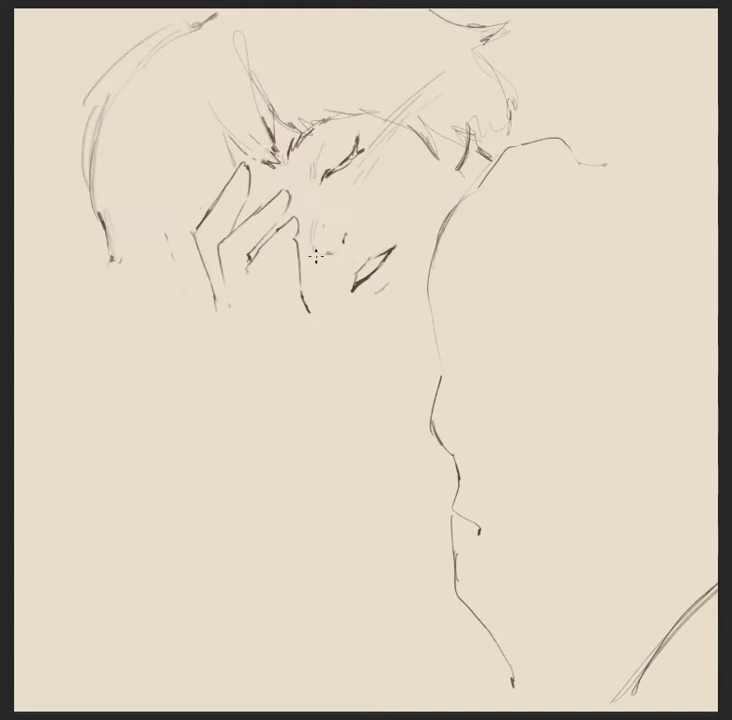
drag(320, 225, 316, 250)
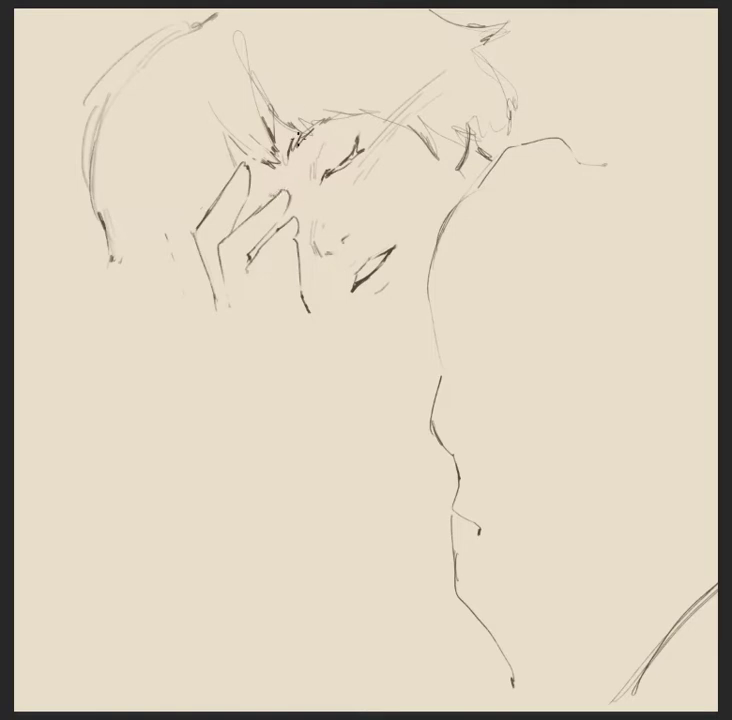
- Darken the brow above the eye and redraw the jawline beneath the mouth
drag(292, 143, 297, 162)
drag(424, 296, 407, 322)
key(ctrl+z)
drag(337, 310, 425, 305)
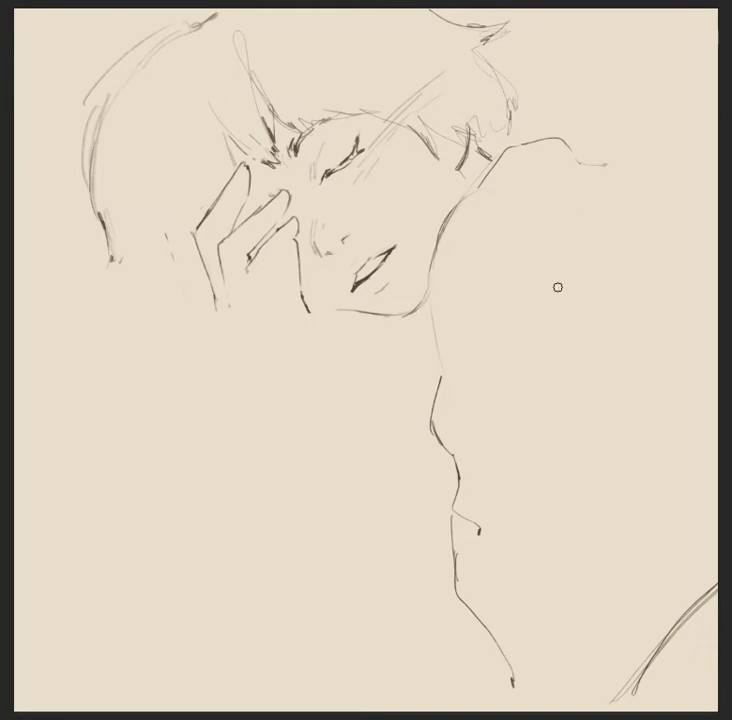
mouse_move(581, 236)
mouse_down()
mouse_move(564, 479)
mouse_move(616, 338)
mouse_move(614, 253)
mouse_move(614, 260)
mouse_up()
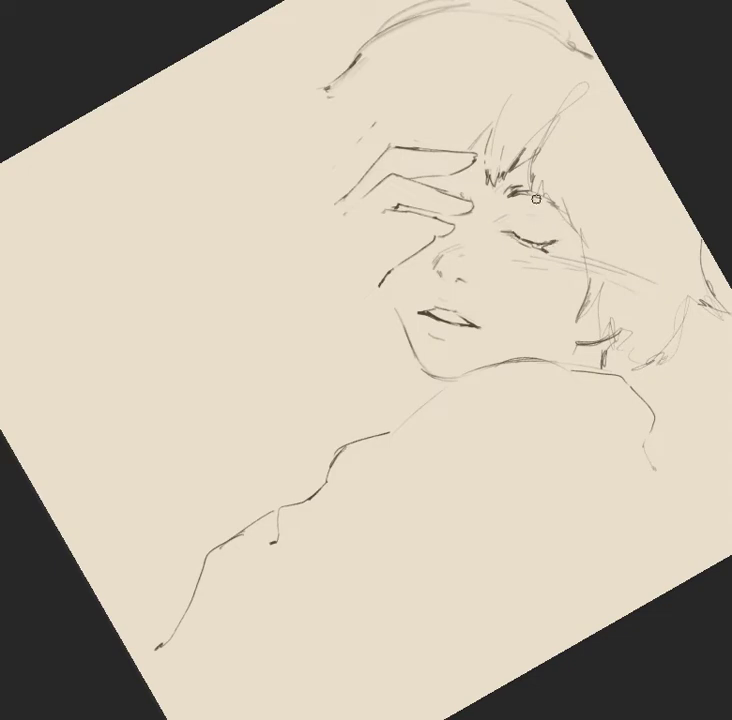
- Add thin hair strands on top, a forehead strand, and strokes defining cheek and nose tip
drag(462, 100, 530, 33)
drag(453, 60, 395, 30)
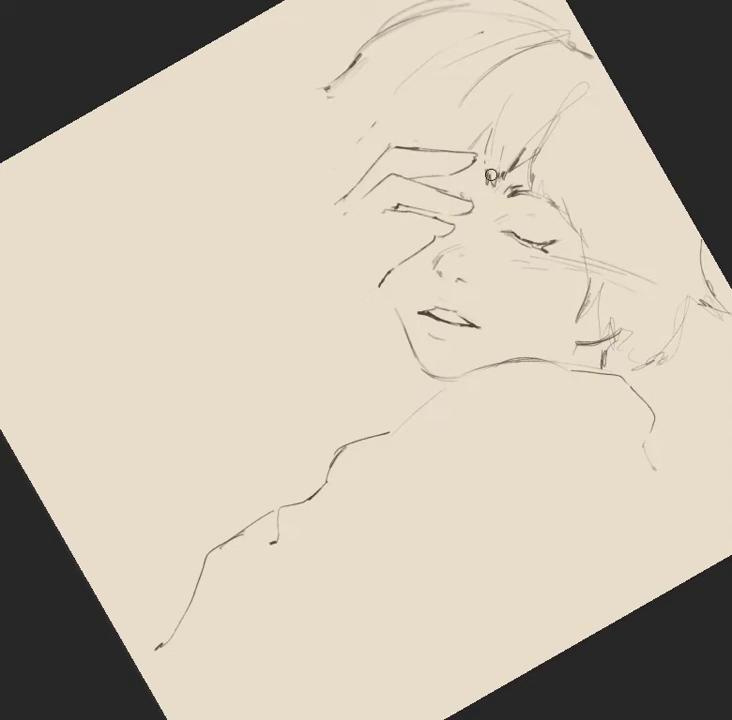
drag(490, 168, 482, 198)
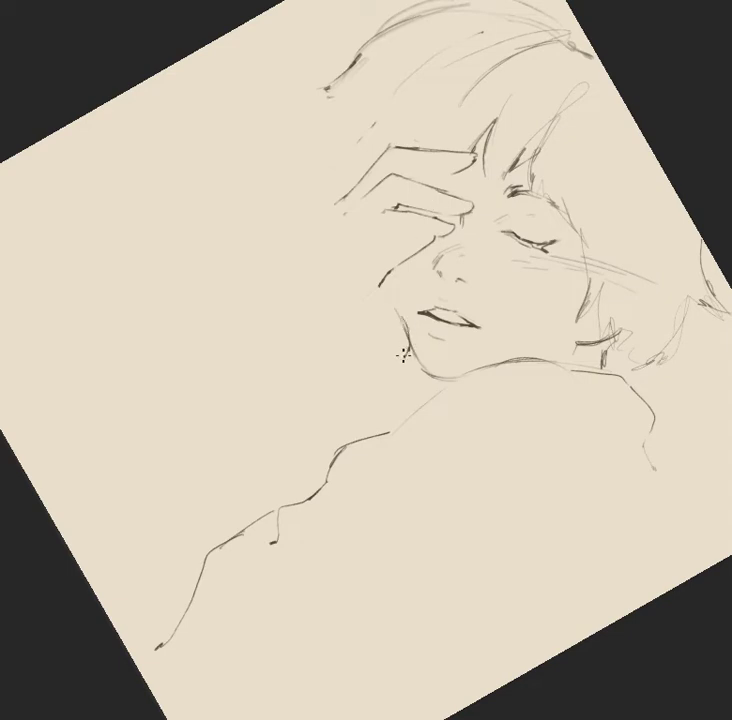
mouse_move(333, 257)
mouse_down()
mouse_move(345, 297)
mouse_move(340, 313)
mouse_up()
drag(387, 280, 395, 267)
drag(438, 262, 444, 274)
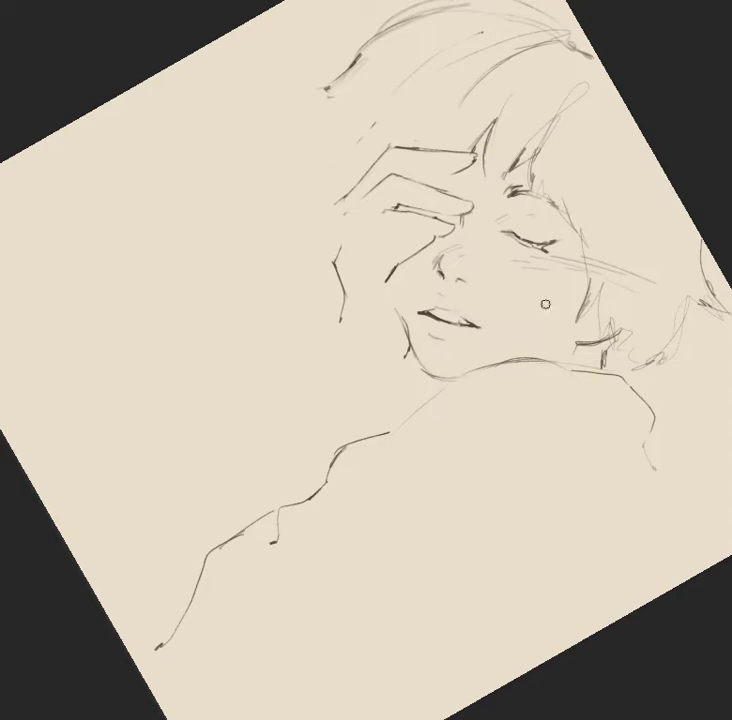
- Draw the collar line, extend the hand outline toward the jaw, and redraw the shoulder contour
mouse_move(575, 348)
mouse_down()
mouse_move(449, 372)
mouse_move(392, 430)
mouse_up()
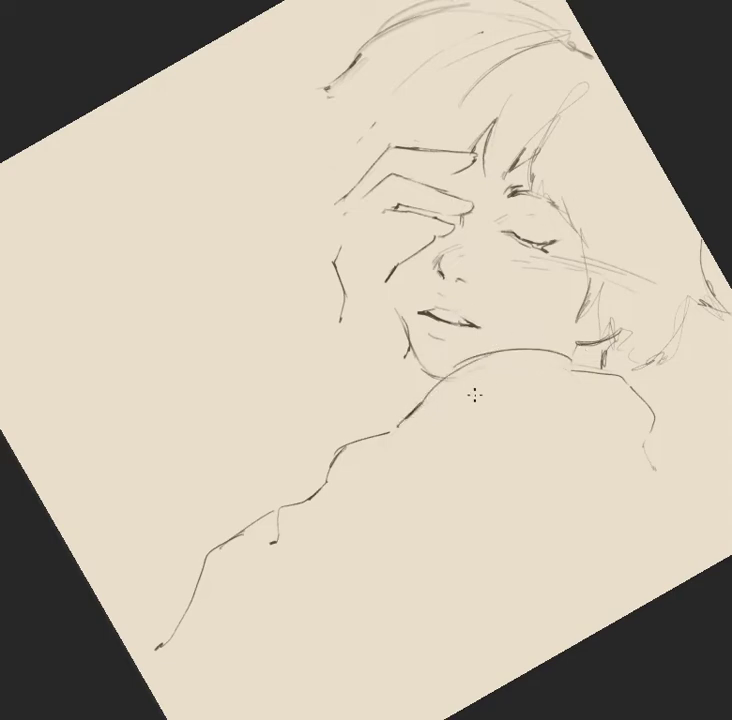
drag(340, 444, 335, 466)
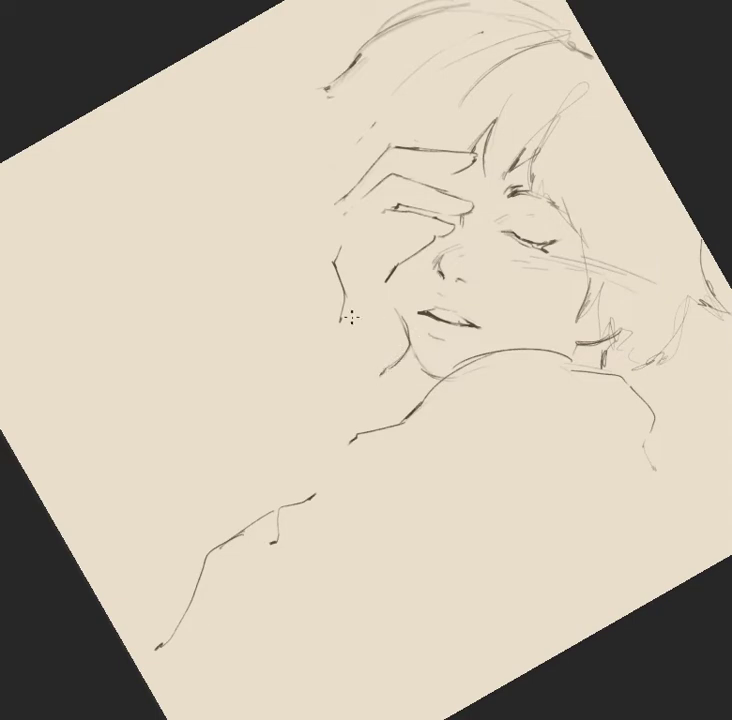
mouse_move(338, 324)
mouse_down()
mouse_move(320, 350)
mouse_move(312, 349)
mouse_up()
drag(391, 372, 348, 439)
key(ctrl+z)
mouse_move(387, 377)
mouse_down()
mouse_move(343, 440)
mouse_move(336, 465)
mouse_up()
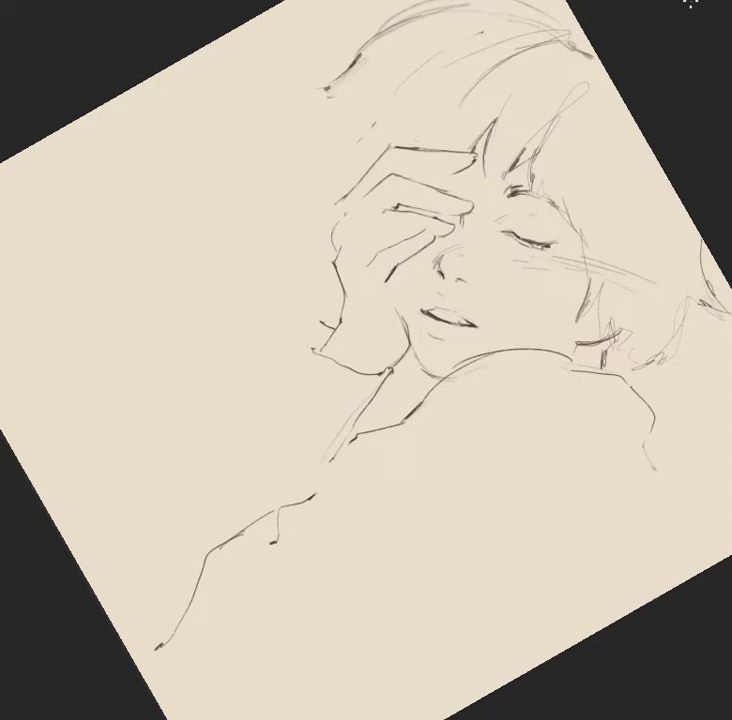
- Darken the hand outline near the fingers and an upper-left hair strand
drag(361, 234, 379, 212)
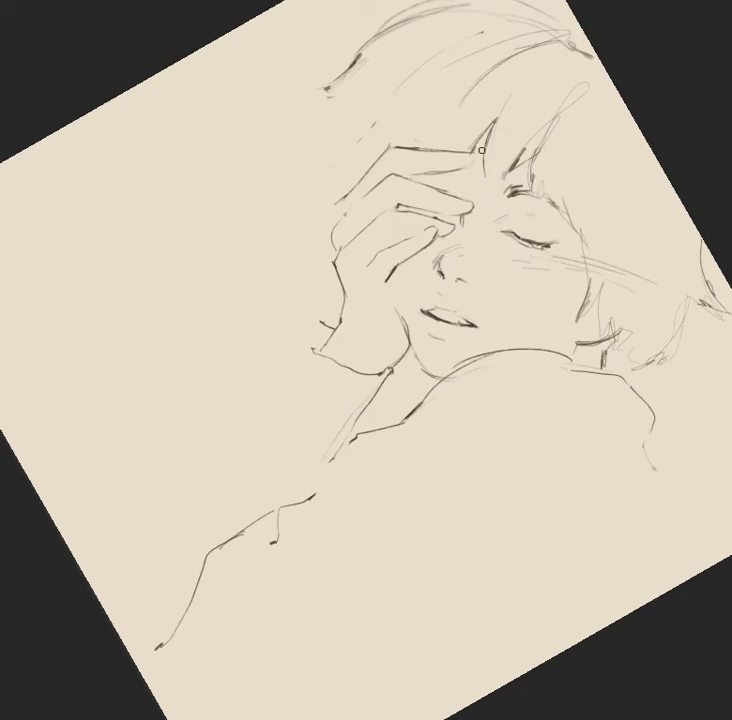
mouse_move(360, 60)
mouse_down()
mouse_move(312, 89)
mouse_move(336, 104)
mouse_up()
mouse_move(595, 209)
mouse_down()
mouse_move(546, 240)
mouse_move(581, 212)
mouse_up()
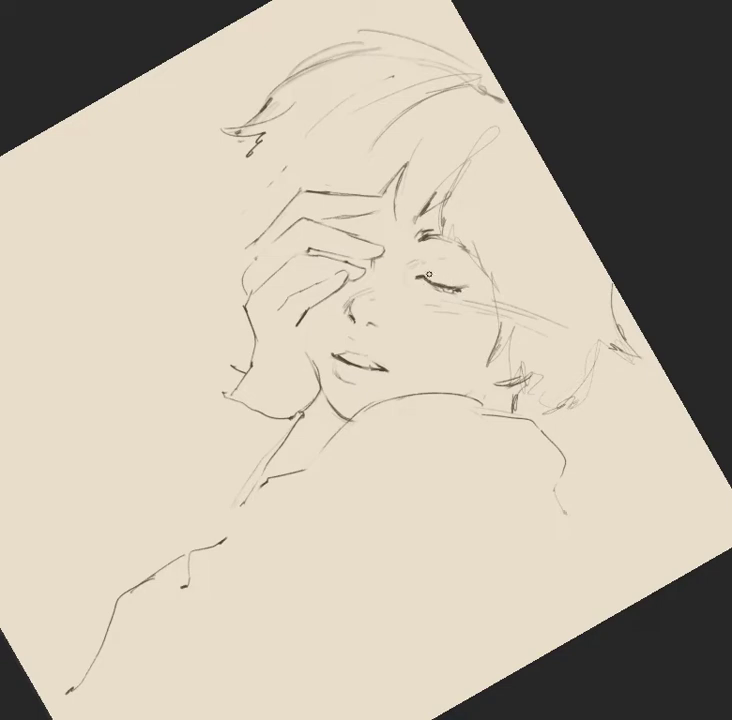
- Add the eyelid line, dark strands along the top of the hair, and cheek contour strokes
drag(437, 281, 466, 288)
key(ctrl+z)
mouse_move(290, 78)
mouse_down()
mouse_move(348, 44)
mouse_move(408, 42)
mouse_up()
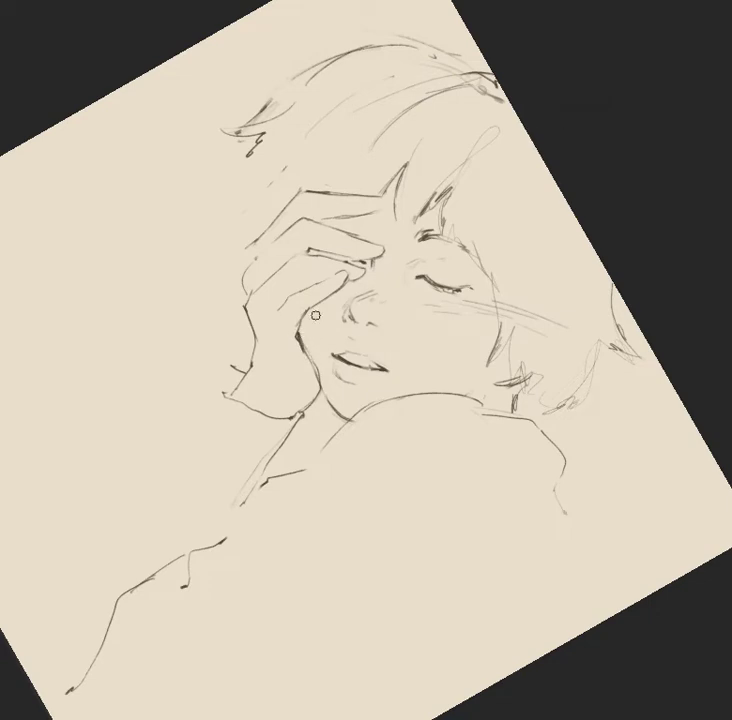
drag(299, 315, 302, 333)
drag(310, 318, 304, 332)
- Add a left hair tuft stroke, a curve below the wrist and the hand's long left contour
drag(255, 145, 240, 176)
drag(200, 462, 230, 286)
mouse_move(222, 340)
mouse_down()
mouse_move(243, 281)
mouse_move(131, 212)
mouse_move(75, 345)
mouse_move(30, 540)
mouse_move(37, 598)
mouse_up()
- Extend the left arm contour down the page, erasing and redrawing its lower strokes lighter
key(e)
drag(126, 230, 115, 290)
key(b)
mouse_move(34, 522)
mouse_down()
mouse_move(27, 627)
mouse_move(107, 597)
mouse_up()
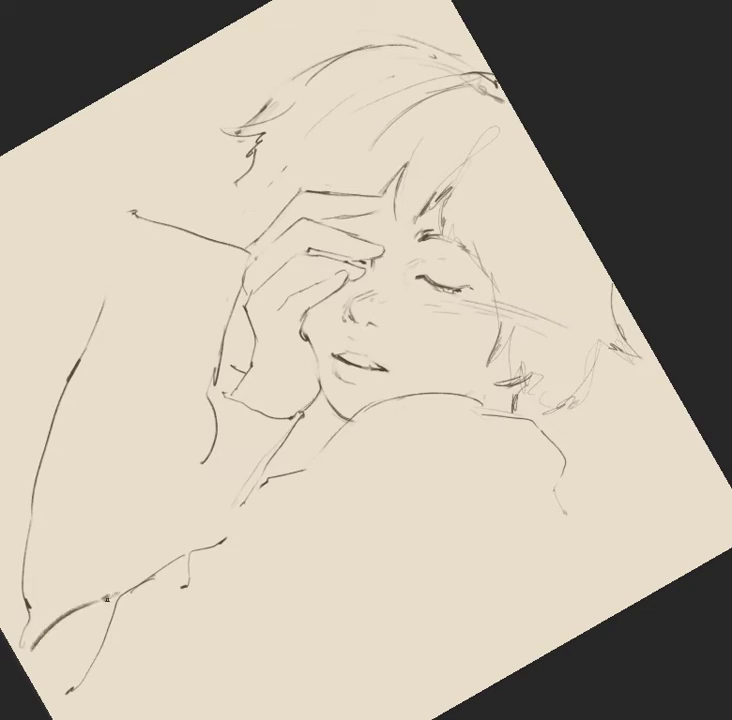
key(e)
drag(30, 645, 82, 598)
key(b)
drag(35, 638, 101, 615)
- Sketch the lower-left sleeve outline with fold lines, erasing a dark arc
drag(62, 652, 114, 602)
mouse_move(160, 567)
mouse_down()
mouse_move(112, 563)
mouse_move(156, 557)
mouse_move(128, 521)
mouse_up()
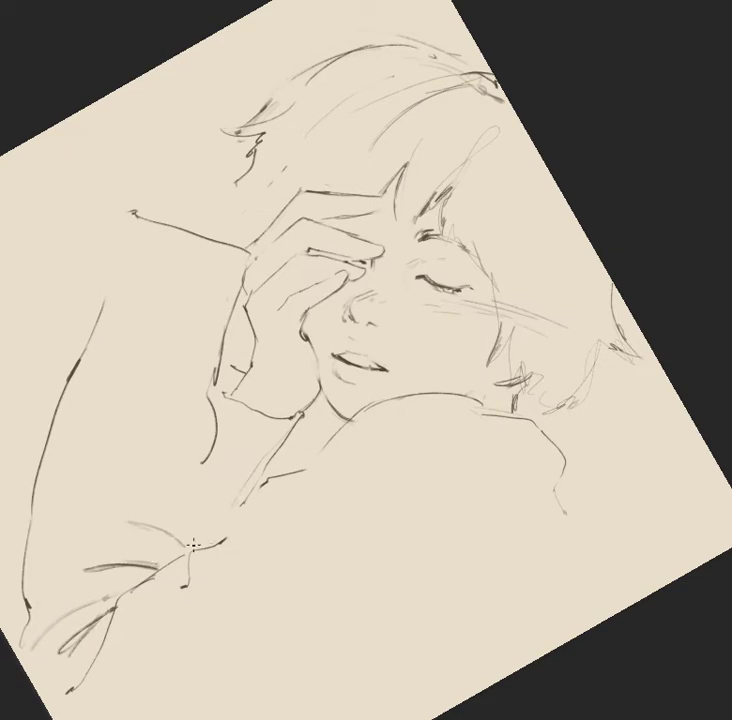
drag(204, 466, 196, 505)
drag(35, 538, 121, 469)
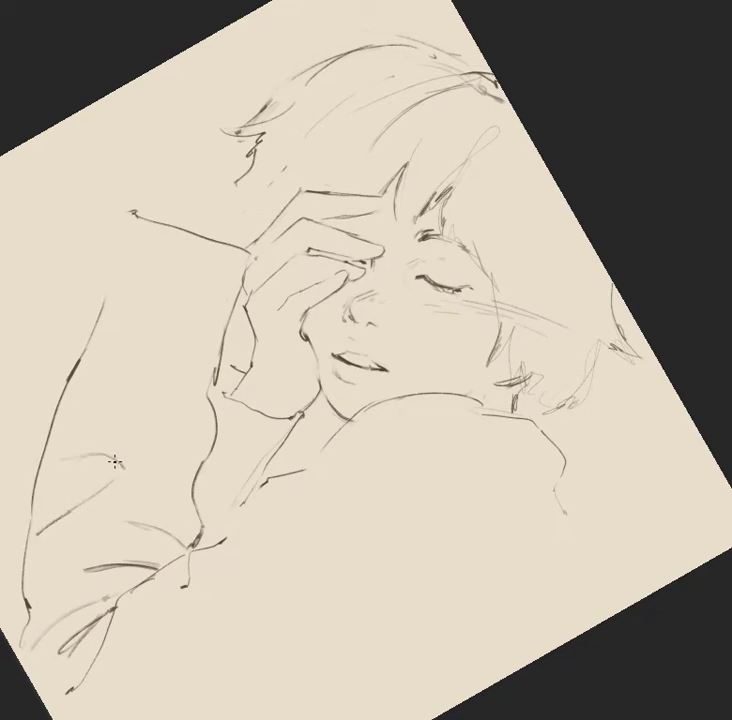
key(e)
drag(62, 468, 136, 479)
- Lasso the brow and eye strokes, shift them slightly, and deselect
drag(487, 292, 476, 180)
mouse_move(503, 143)
mouse_down()
mouse_move(419, 145)
mouse_move(378, 198)
mouse_move(395, 224)
mouse_move(397, 284)
mouse_move(456, 305)
mouse_move(490, 285)
mouse_up()
drag(467, 245, 472, 226)
key(ctrl+shift+a)
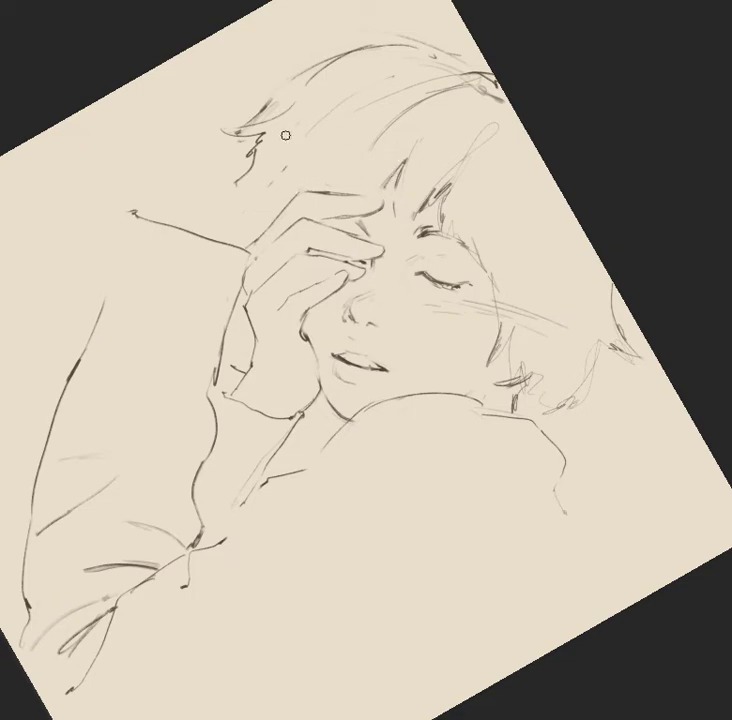
- Reinforce strokes below the ear and shade the inner corner of the closed eye
mouse_move(252, 150)
mouse_down()
mouse_move(246, 186)
mouse_move(252, 192)
mouse_up()
drag(257, 183, 258, 206)
drag(253, 255, 258, 251)
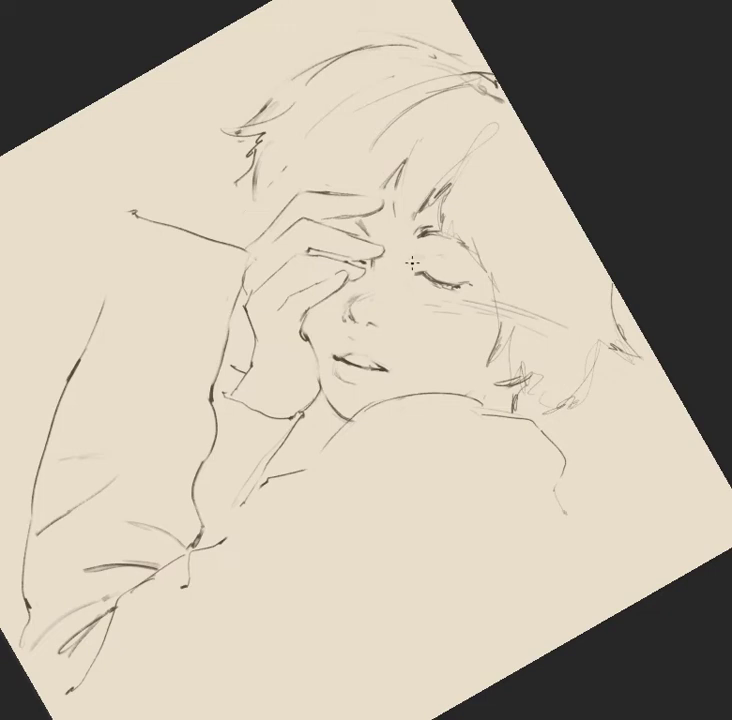
drag(412, 263, 424, 264)
drag(415, 265, 415, 257)
- Draw a vertical line up from the arm's end, a hair-edge line, and a raised hand outline
drag(242, 251, 242, 203)
drag(243, 203, 238, 160)
drag(155, 109, 135, 185)
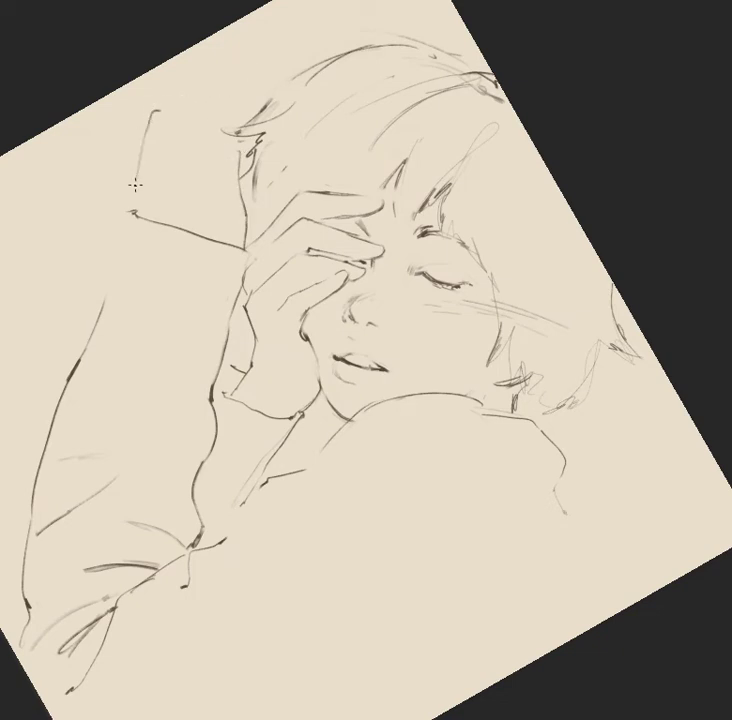
- Sketch the raised hand's outline and curled finger lines at the upper left
drag(143, 190, 160, 115)
mouse_move(171, 158)
mouse_down()
mouse_move(178, 102)
mouse_move(219, 87)
mouse_move(248, 91)
mouse_up()
drag(199, 133, 214, 182)
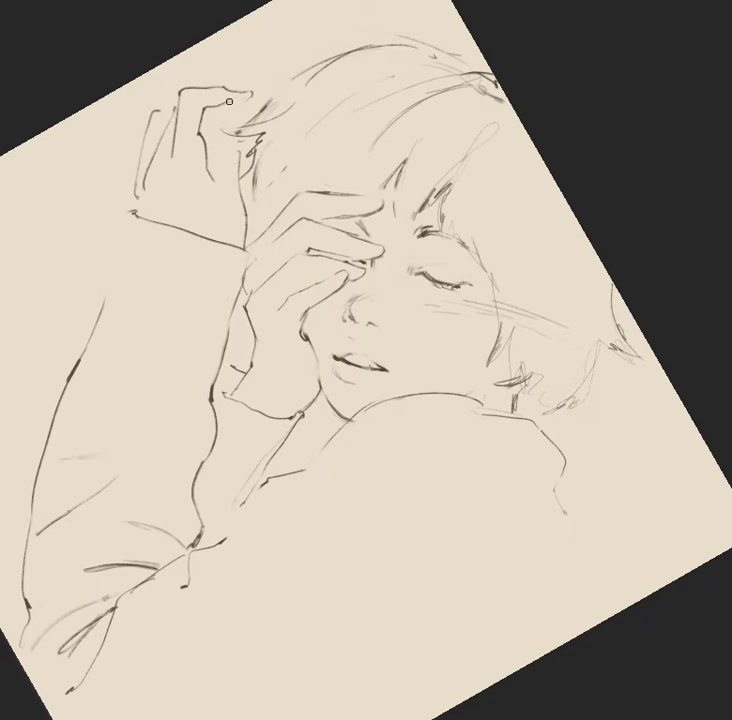
mouse_move(221, 118)
mouse_down()
mouse_move(224, 205)
mouse_move(160, 75)
mouse_up()
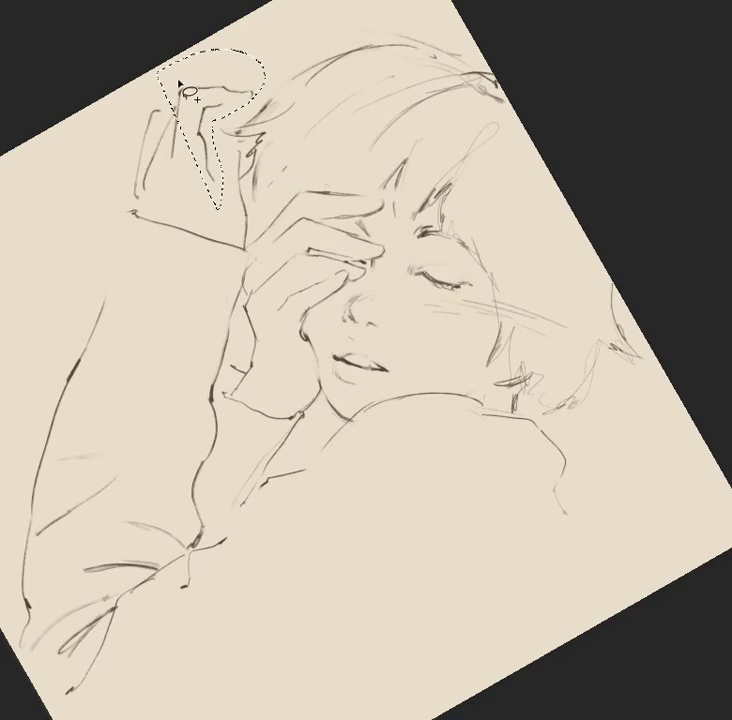
- Lasso the raised hand, enlarge and reposition it, then add a looped finger line
drag(113, 181, 196, 213)
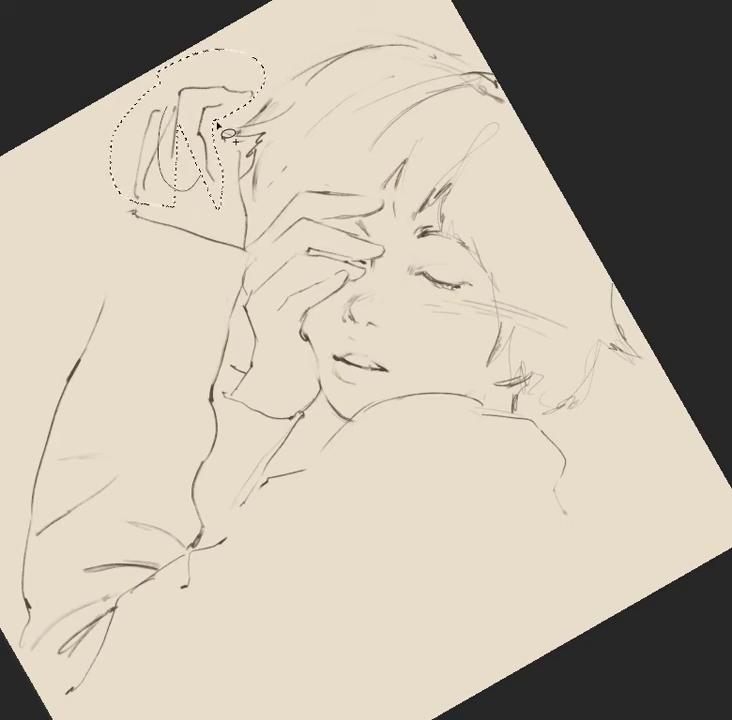
key(ctrl+t)
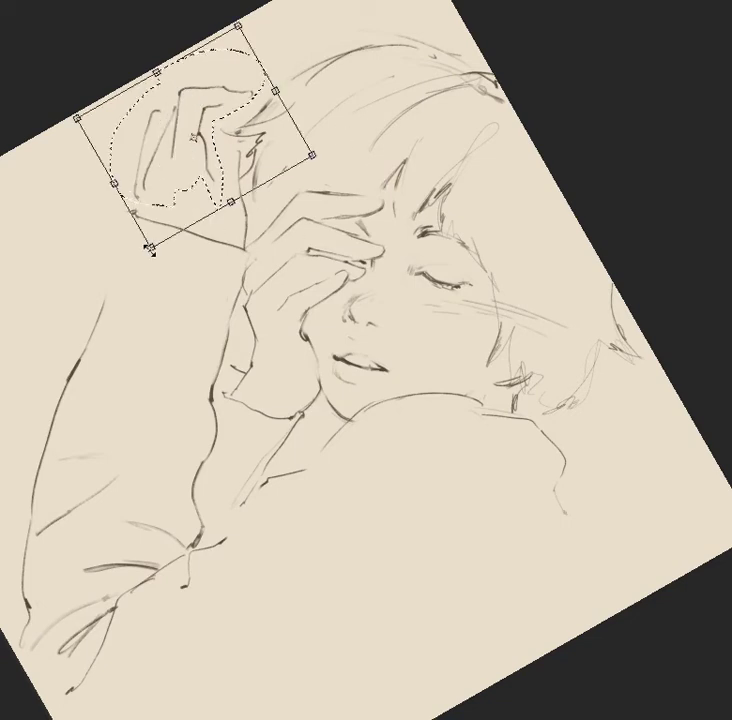
drag(150, 247, 150, 266)
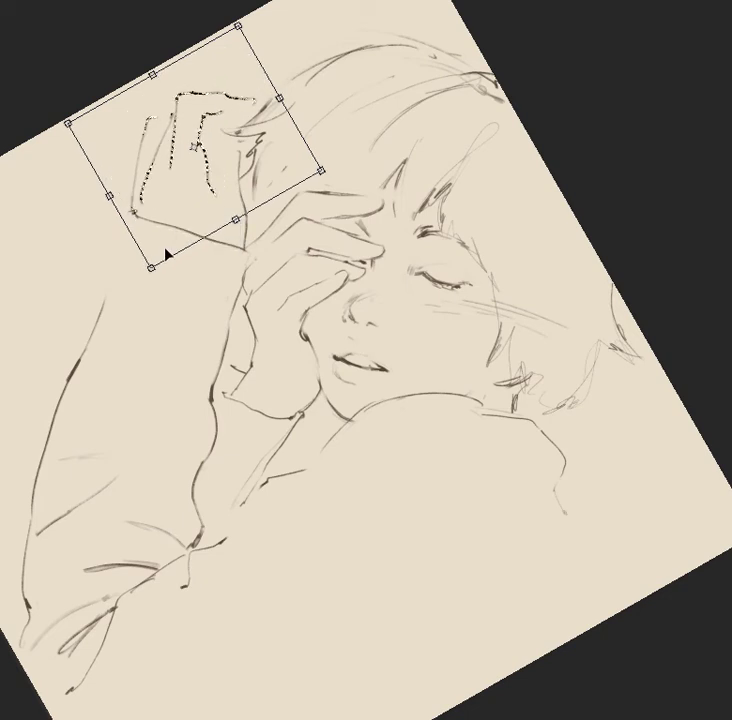
drag(261, 158, 258, 160)
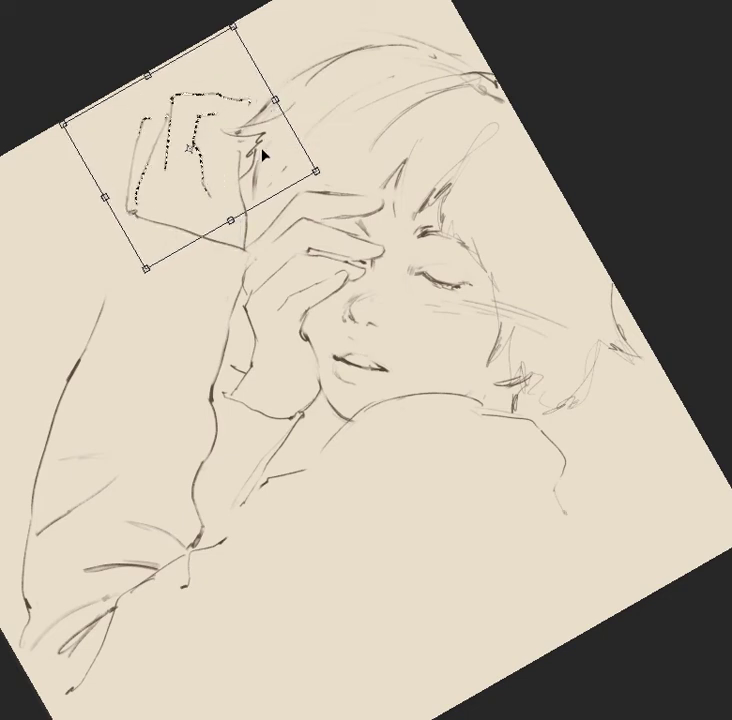
key(Return)
key(ctrl+d)
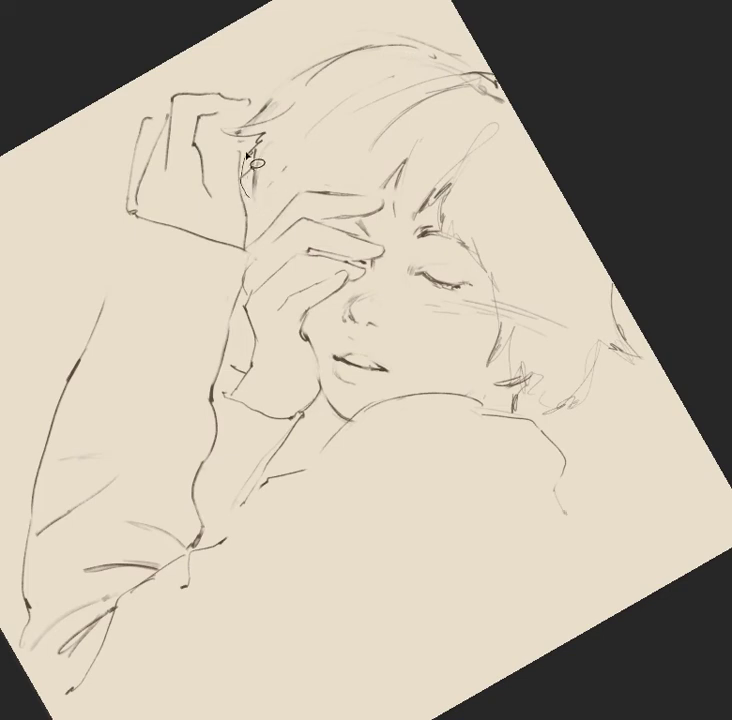
mouse_move(236, 150)
mouse_down()
mouse_move(245, 250)
mouse_move(256, 228)
mouse_up()
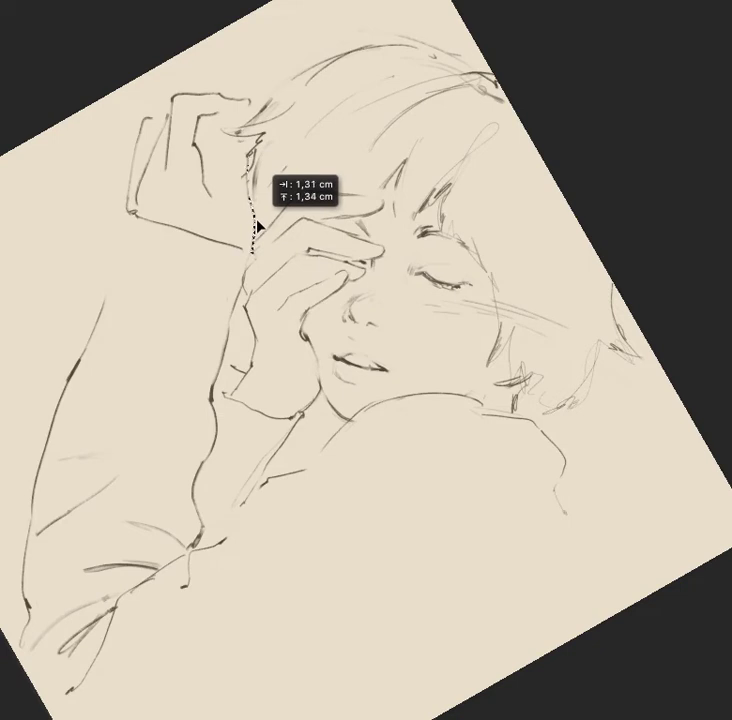
drag(256, 228, 255, 219)
- Deselect and try a short inner stroke on the raised hand, undoing the faint attempt
key(ctrl+d)
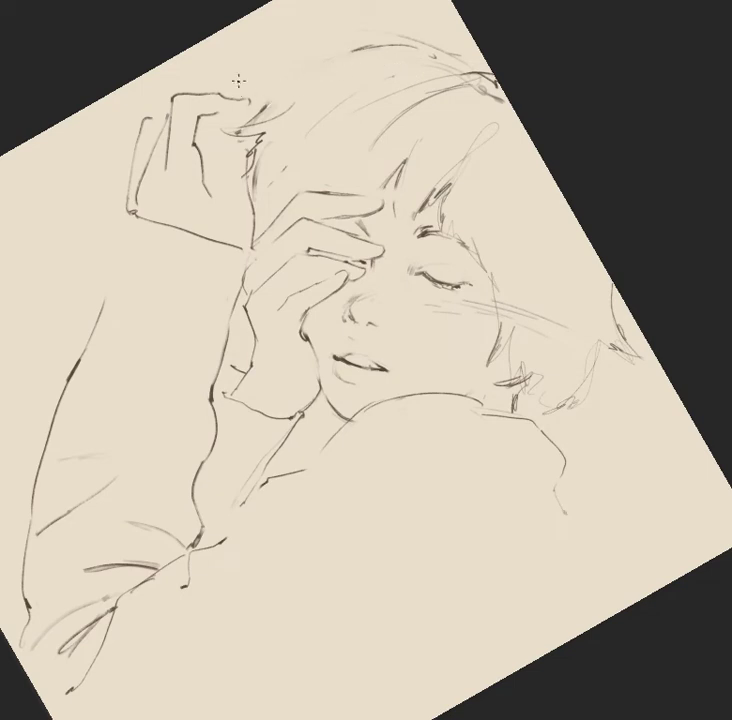
drag(218, 190, 221, 116)
key(ctrl+z)
- Draw the sleeve's left outline and the cuff's inner edge beneath the raised hand
mouse_move(113, 217)
mouse_down()
mouse_move(103, 290)
mouse_move(122, 226)
mouse_up()
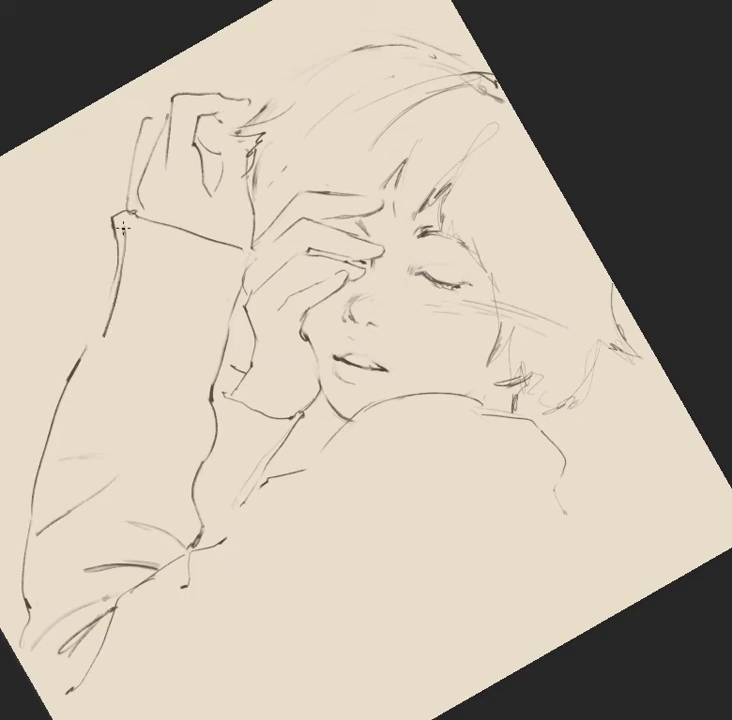
mouse_move(142, 225)
mouse_down()
mouse_move(129, 330)
mouse_move(150, 229)
mouse_up()
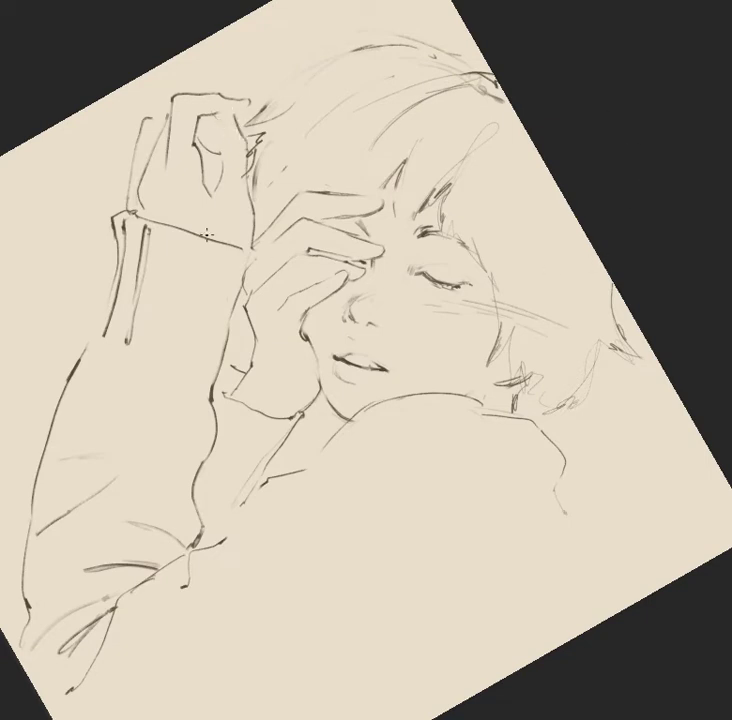
- Sketch five vertical ribbing lines across the raised sleeve's cuff
mouse_move(170, 243)
mouse_down()
mouse_move(150, 345)
mouse_move(148, 320)
mouse_up()
drag(195, 238, 180, 345)
drag(186, 296, 166, 333)
mouse_move(194, 265)
mouse_down()
mouse_move(181, 304)
mouse_move(180, 358)
mouse_up()
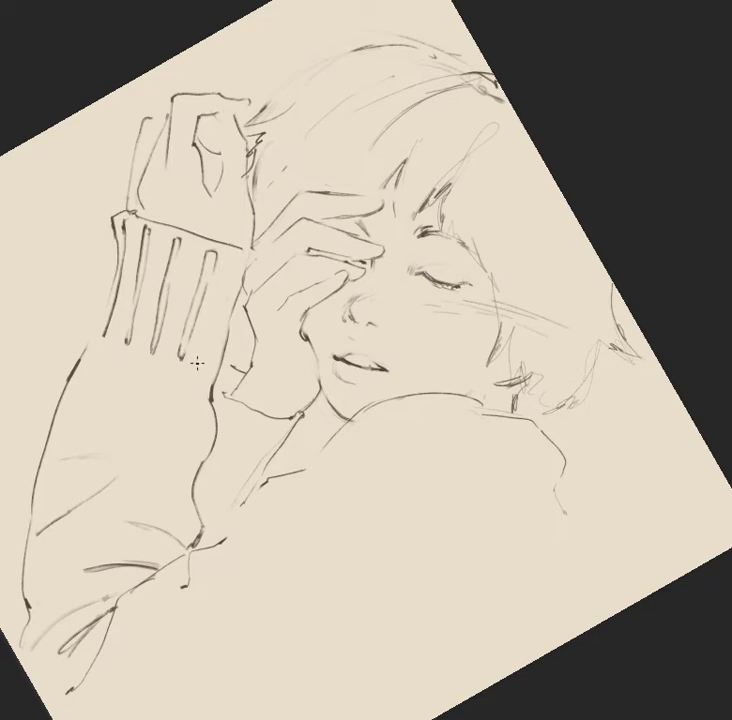
mouse_move(238, 262)
mouse_down()
mouse_move(222, 300)
mouse_move(215, 355)
mouse_up()
- Trace the hand's left edge, add diagonal sleeve folds, and redraw the sleeve's outer edge
drag(126, 211, 140, 164)
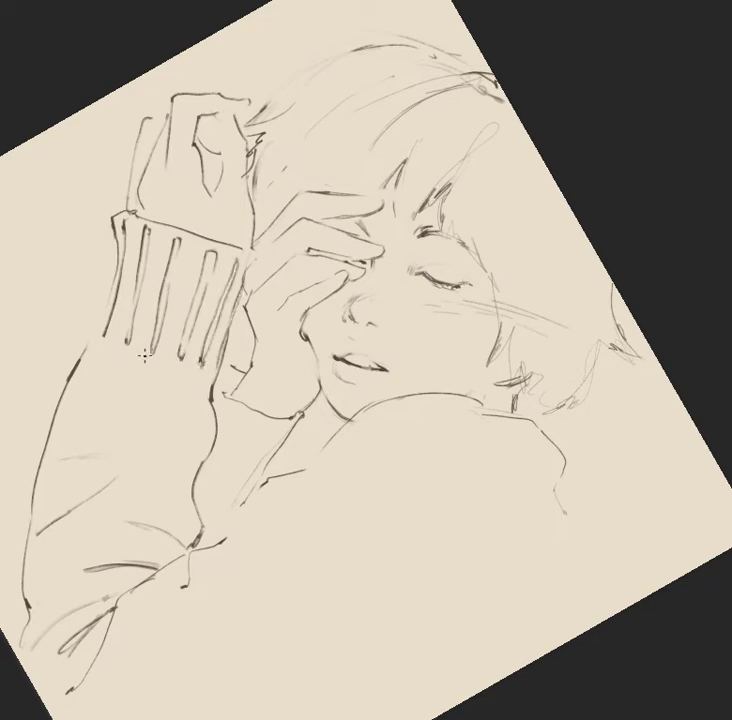
drag(139, 363, 93, 404)
mouse_move(127, 345)
mouse_down()
mouse_move(75, 405)
mouse_move(28, 540)
mouse_up()
drag(66, 383, 22, 535)
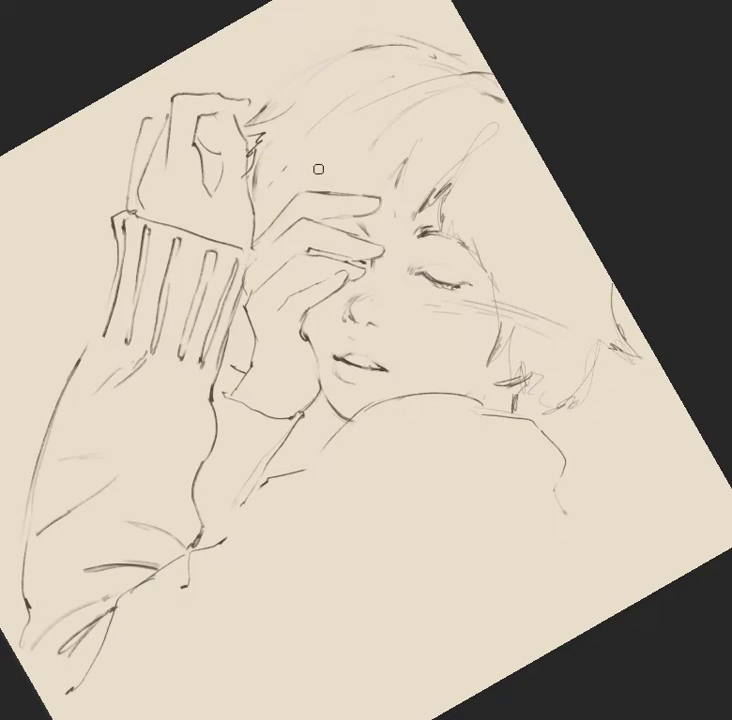
- Undo a stray line, retry the shoulder contour stroke, and add a lower sleeve fold
key(ctrl+z)
drag(538, 486, 474, 528)
mouse_move(514, 494)
mouse_down()
mouse_move(371, 608)
mouse_move(327, 655)
mouse_up()
drag(458, 564, 474, 534)
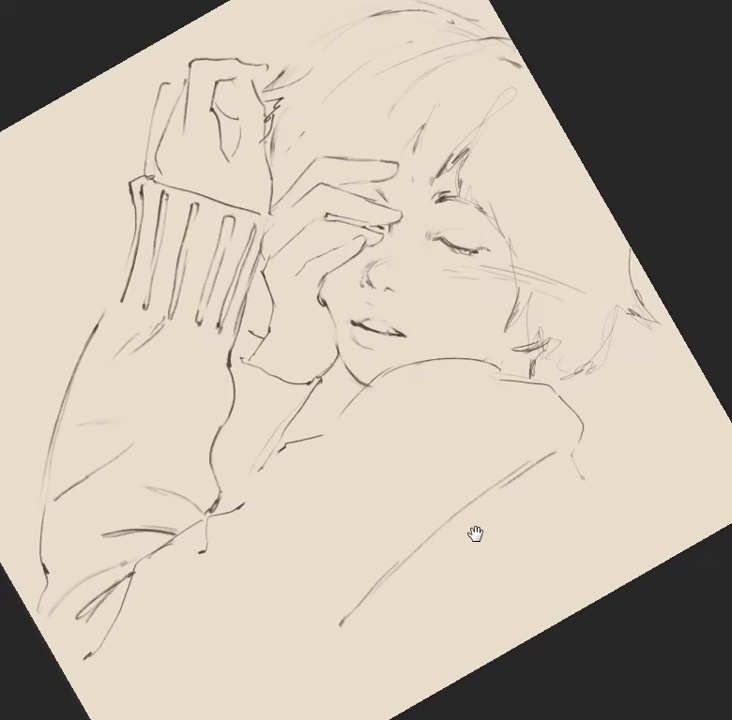
key(ctrl+z)
key(ctrl+z)
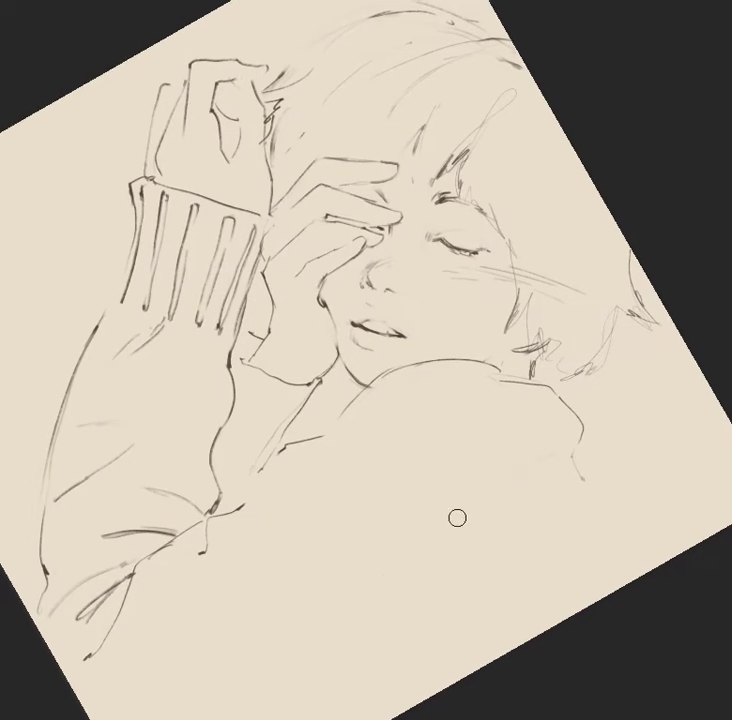
mouse_move(304, 626)
mouse_down()
mouse_move(435, 503)
mouse_move(538, 451)
mouse_up()
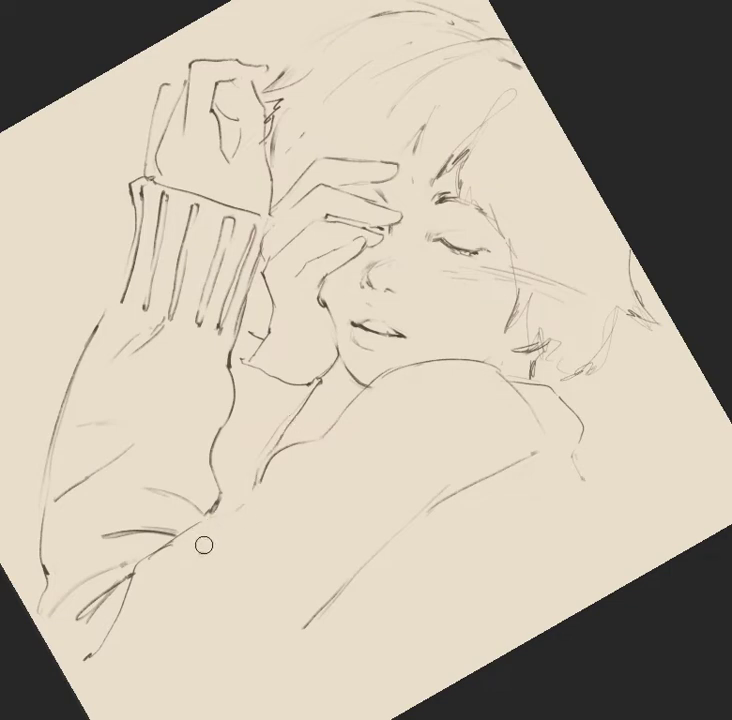
drag(203, 543, 205, 508)
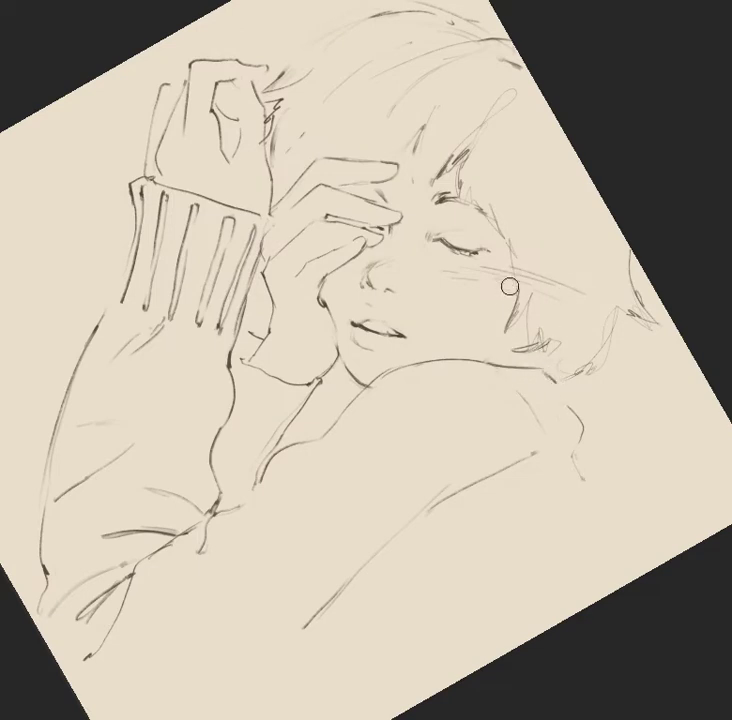
- Soften the cheek edge, then draw hair strands above the eye and along the hair's right edge
drag(511, 335, 516, 288)
drag(509, 236, 518, 275)
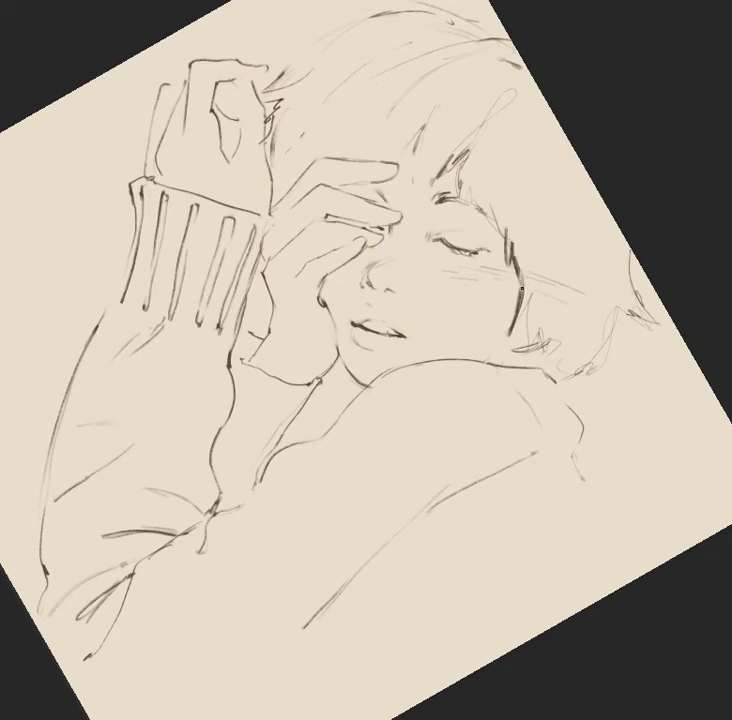
key(ctrl+z)
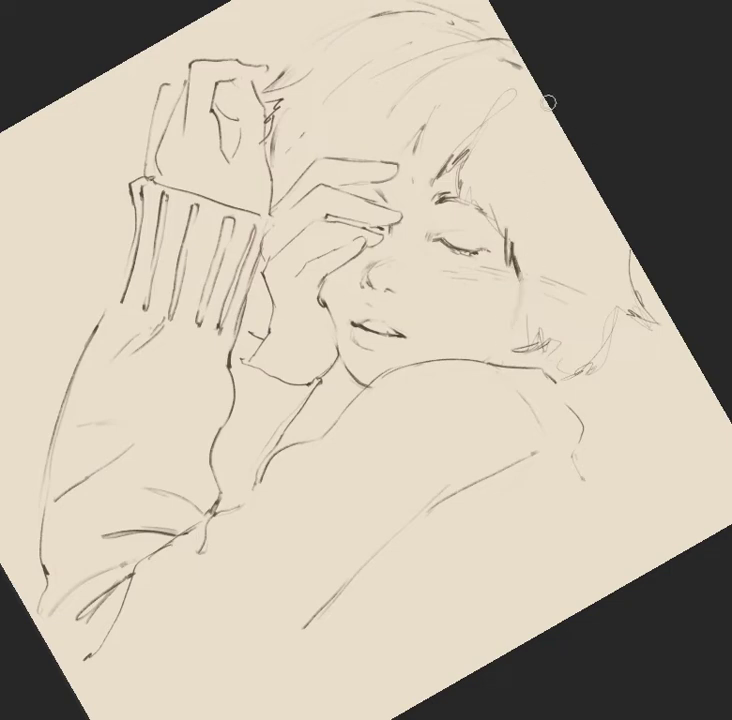
drag(463, 203, 488, 155)
drag(538, 88, 551, 229)
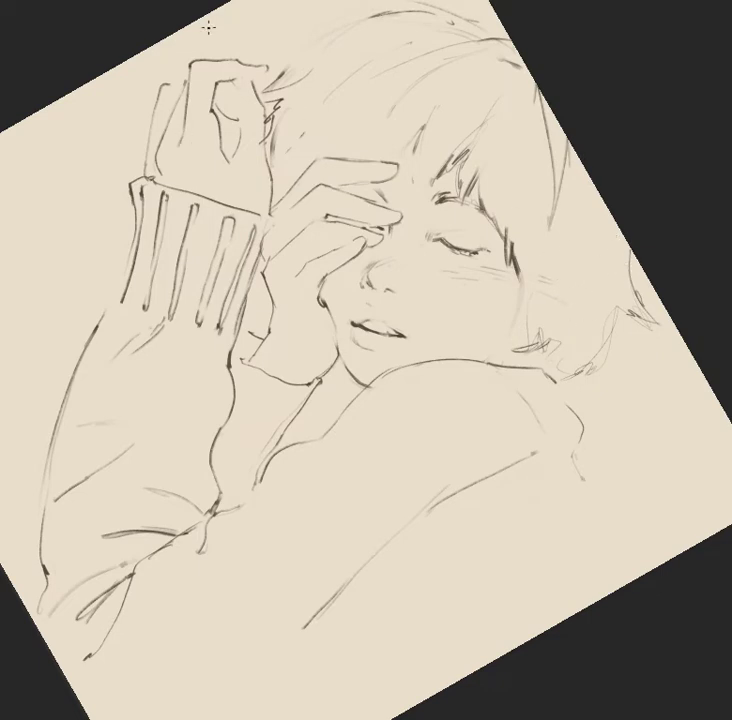
- Fit and zoom out the view, flip the canvas horizontally, and rotate the view about 45°
key(ctrl+0)
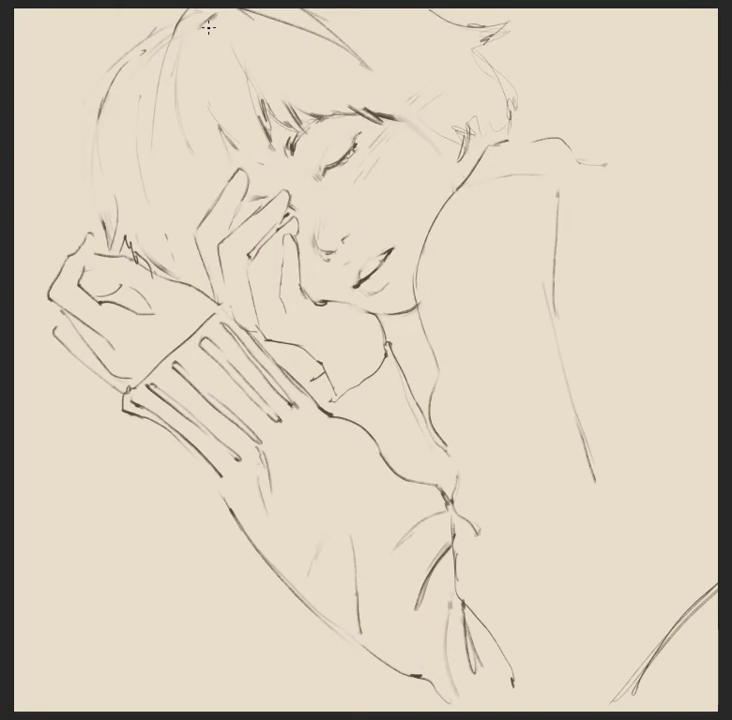
drag(652, 487, 626, 488)
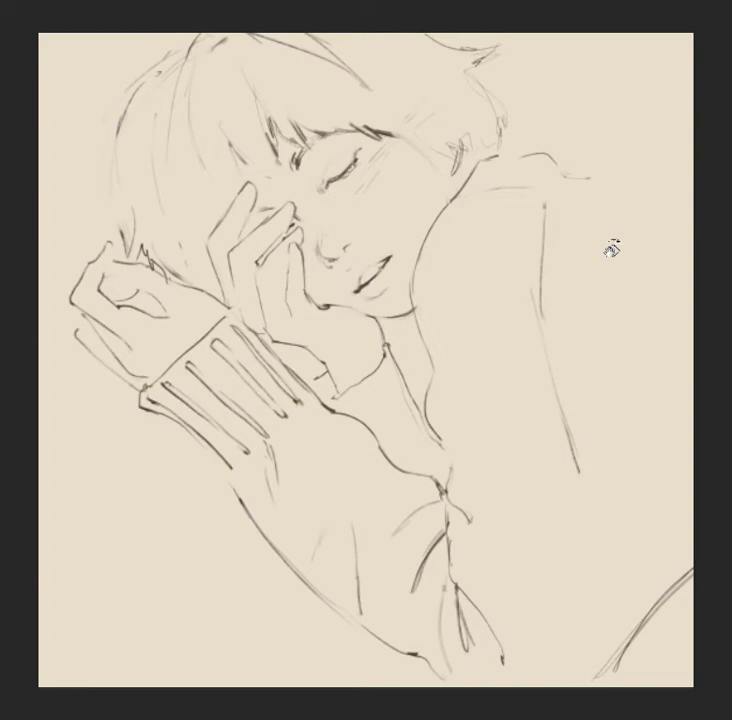
key(m)
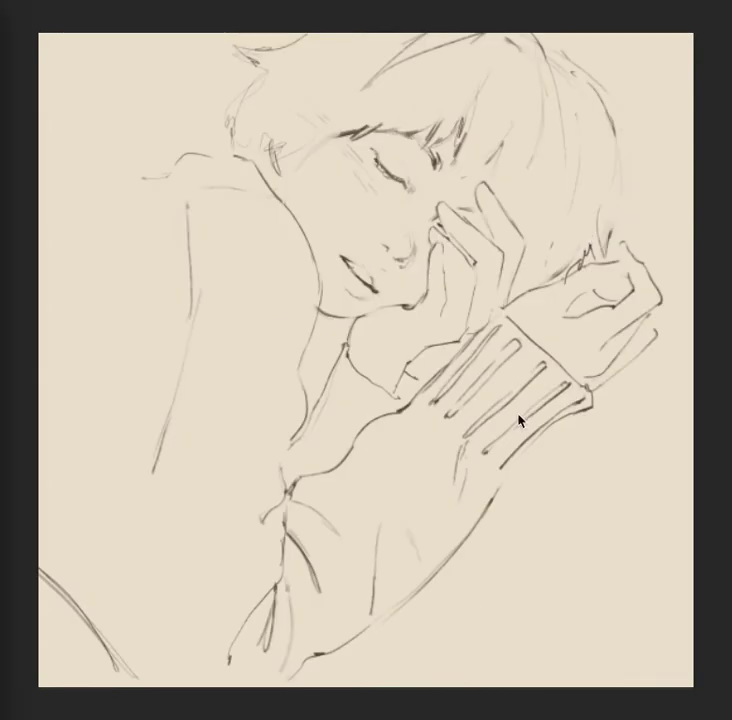
key(r)
mouse_move(508, 372)
mouse_down()
mouse_move(575, 379)
mouse_move(553, 258)
mouse_move(540, 245)
mouse_up()
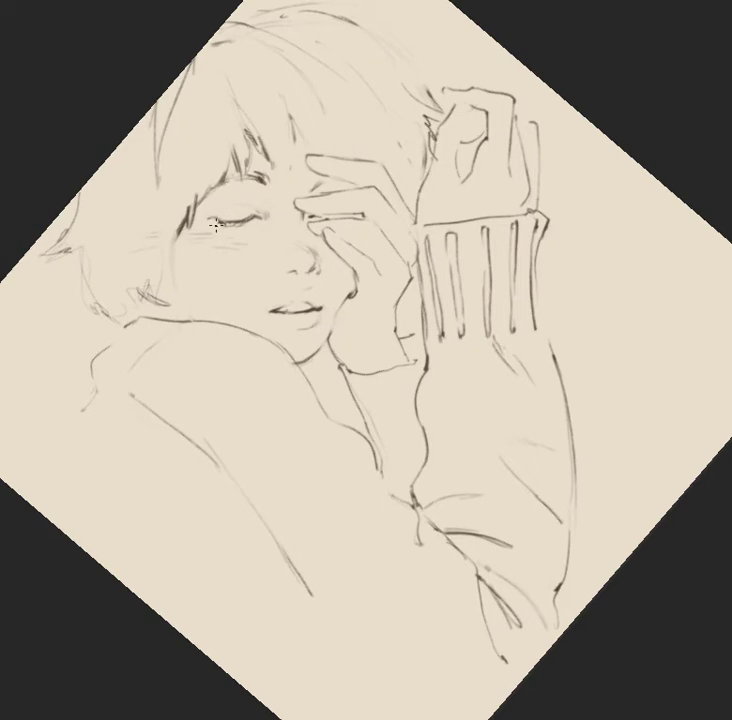
- Darken the eyelid and cheek contour, erasing stray hair strokes near the eye and jaw
drag(210, 221, 254, 216)
mouse_move(172, 244)
mouse_down()
mouse_move(177, 290)
mouse_move(169, 263)
mouse_up()
drag(172, 262, 176, 226)
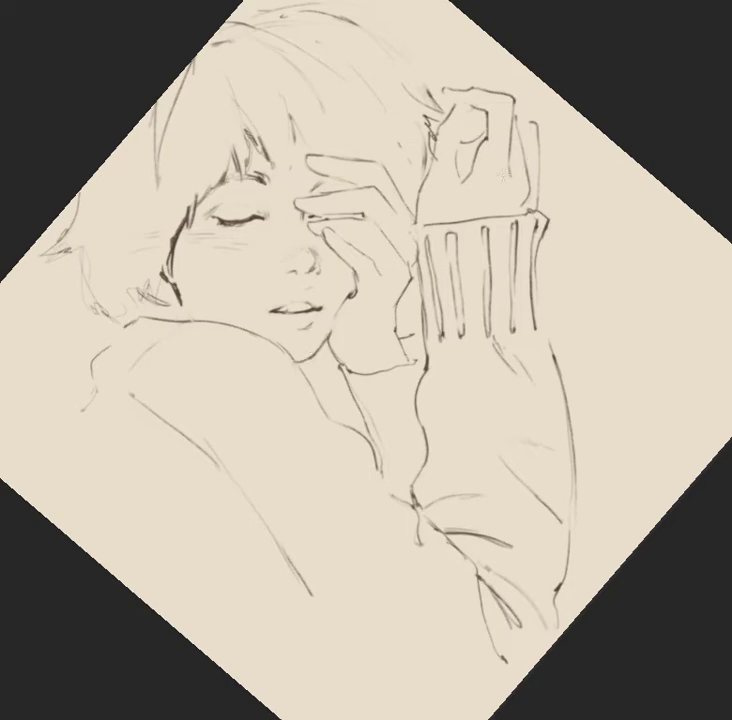
mouse_move(183, 175)
mouse_down()
mouse_move(175, 229)
mouse_move(181, 219)
mouse_move(192, 274)
mouse_up()
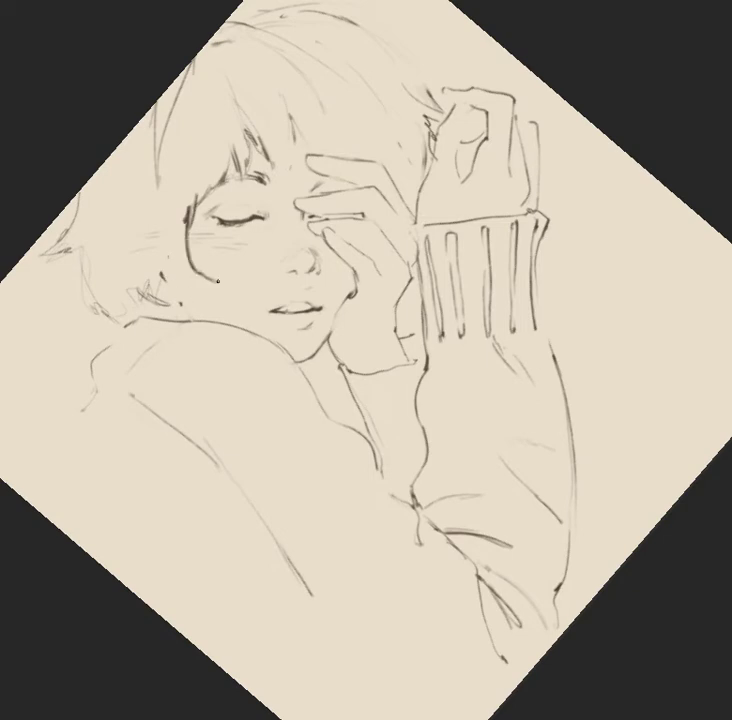
mouse_move(178, 212)
mouse_down()
mouse_move(182, 245)
mouse_move(214, 260)
mouse_move(200, 272)
mouse_up()
drag(150, 268, 172, 284)
drag(125, 245, 165, 275)
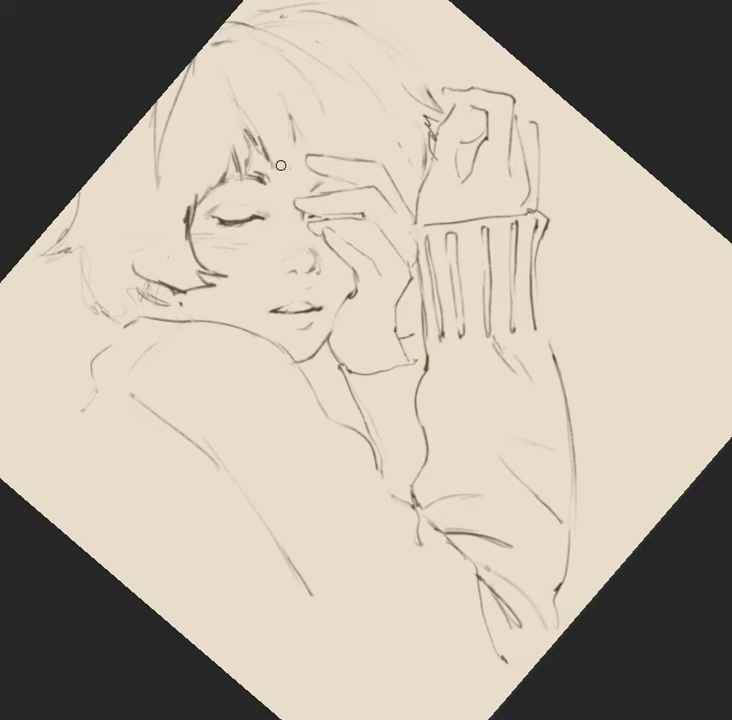
- Draw short straight bangs, jagged hair ends and top strands, then rotate the view upright
drag(266, 140, 270, 176)
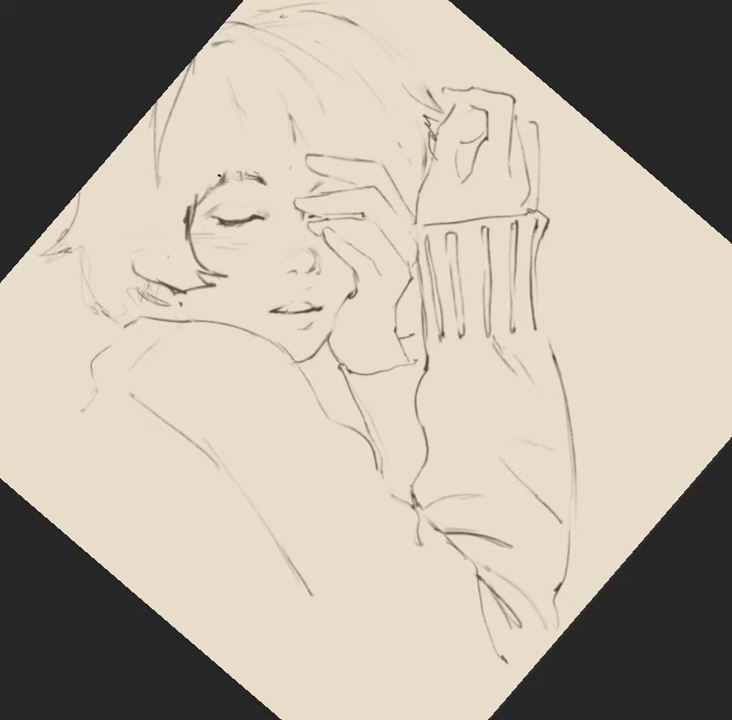
drag(218, 148, 211, 183)
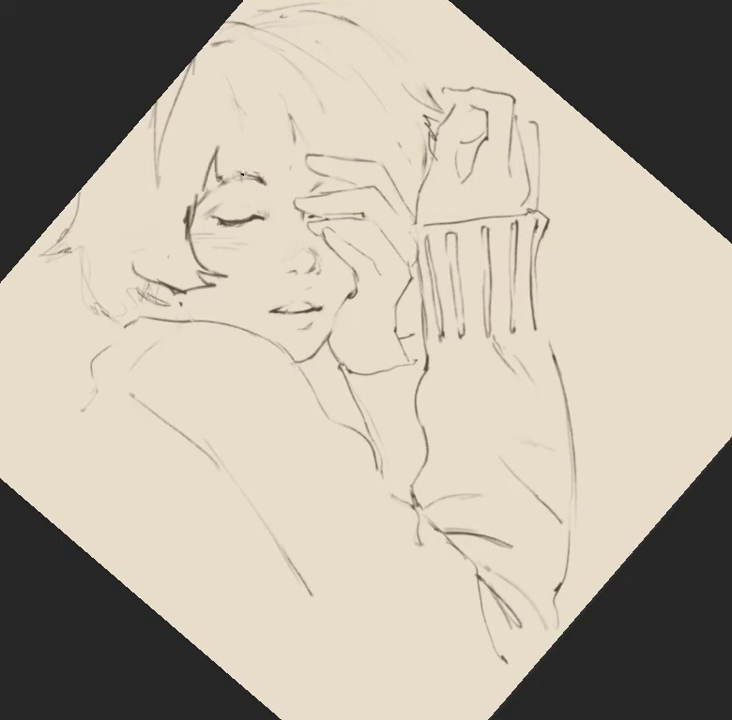
drag(262, 145, 259, 165)
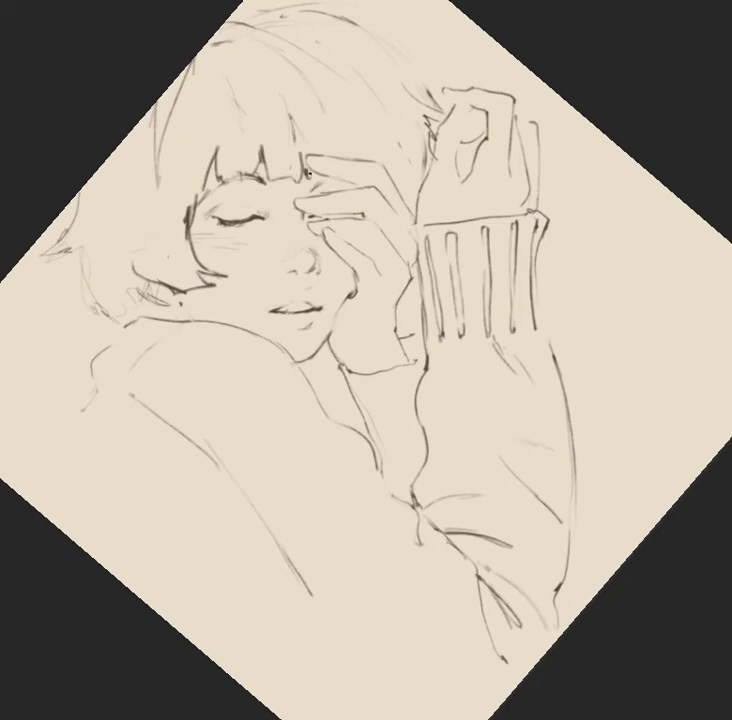
drag(304, 128, 298, 147)
mouse_move(75, 195)
mouse_down()
mouse_move(50, 240)
mouse_move(48, 262)
mouse_move(72, 262)
mouse_move(90, 300)
mouse_move(115, 323)
mouse_up()
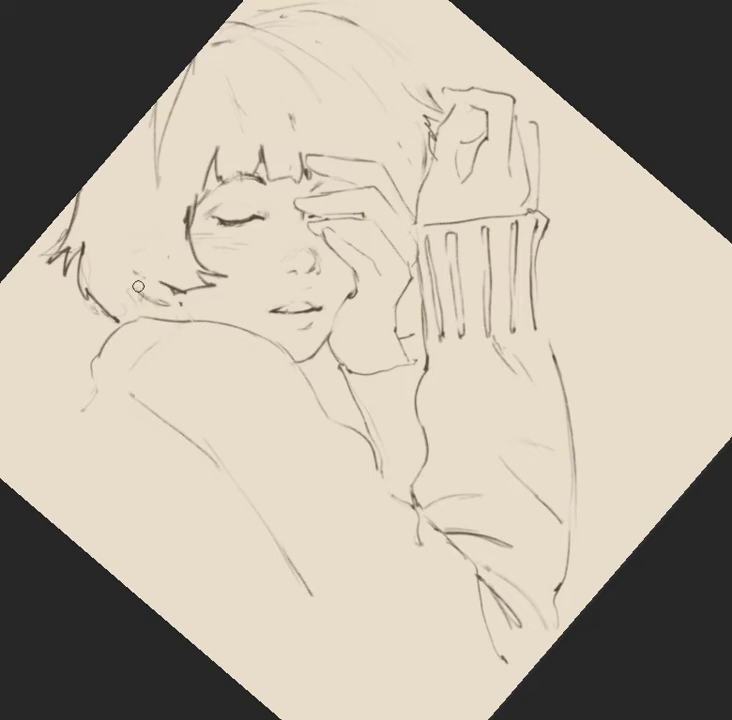
drag(140, 293, 172, 303)
mouse_move(300, 18)
mouse_down()
mouse_move(395, 45)
mouse_move(425, 36)
mouse_move(420, 50)
mouse_up()
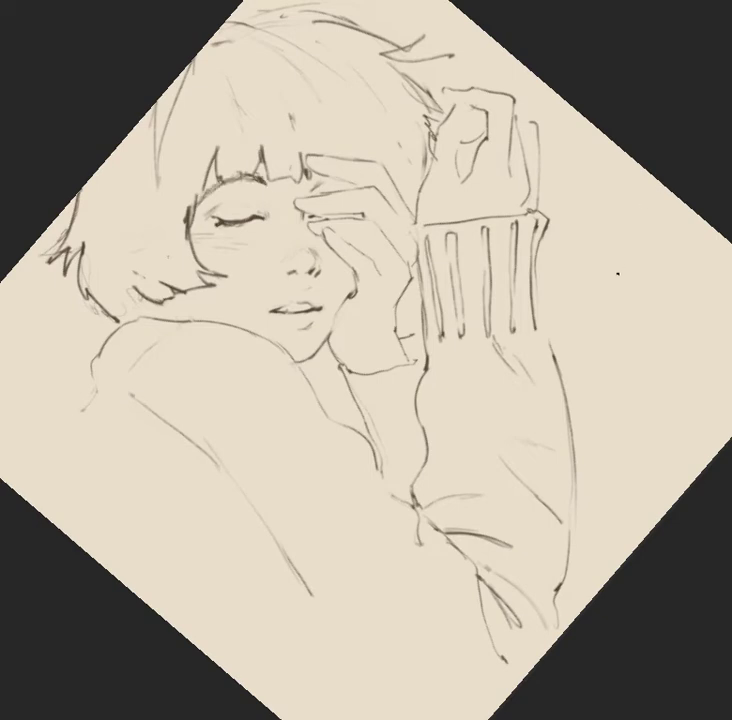
mouse_move(614, 457)
mouse_down()
mouse_move(561, 478)
mouse_move(573, 472)
mouse_up()
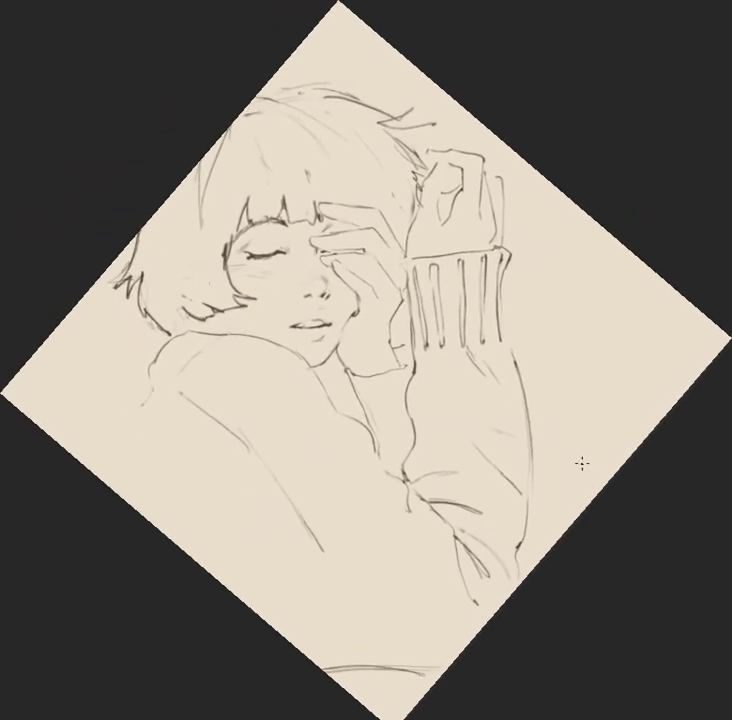
key(r)
drag(580, 371, 634, 477)
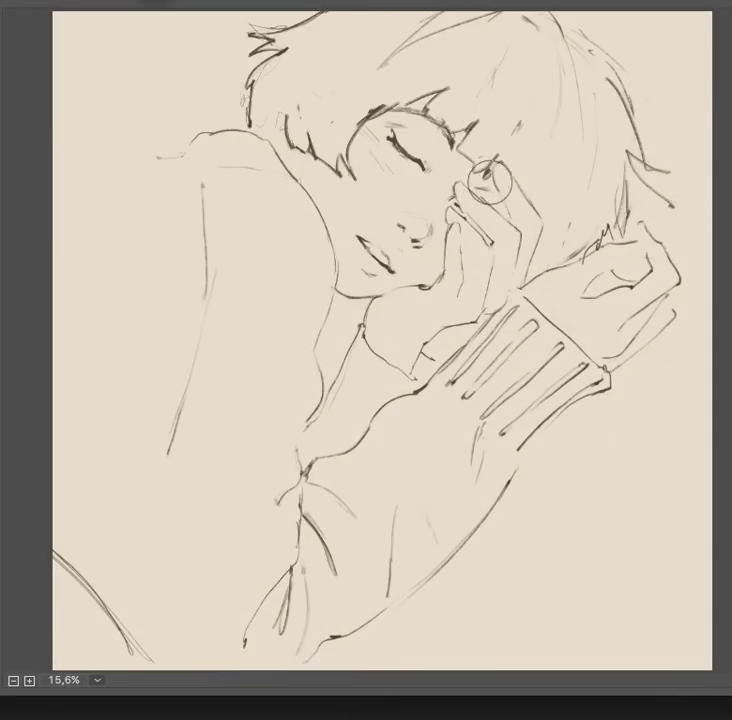
key(bracketright)
key(bracketright)
key(bracketright)
key(bracketright)
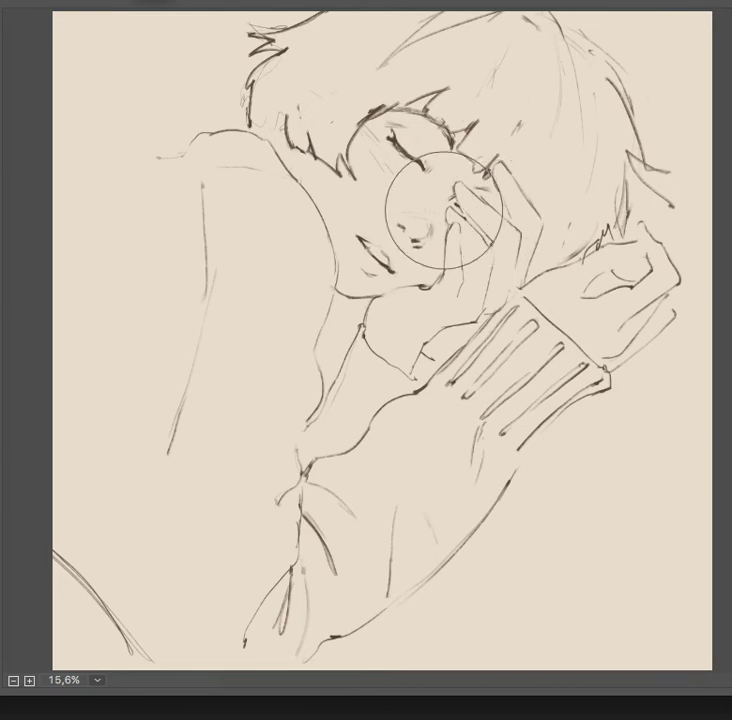
key(bracketright)
key(bracketright)
key(bracketright)
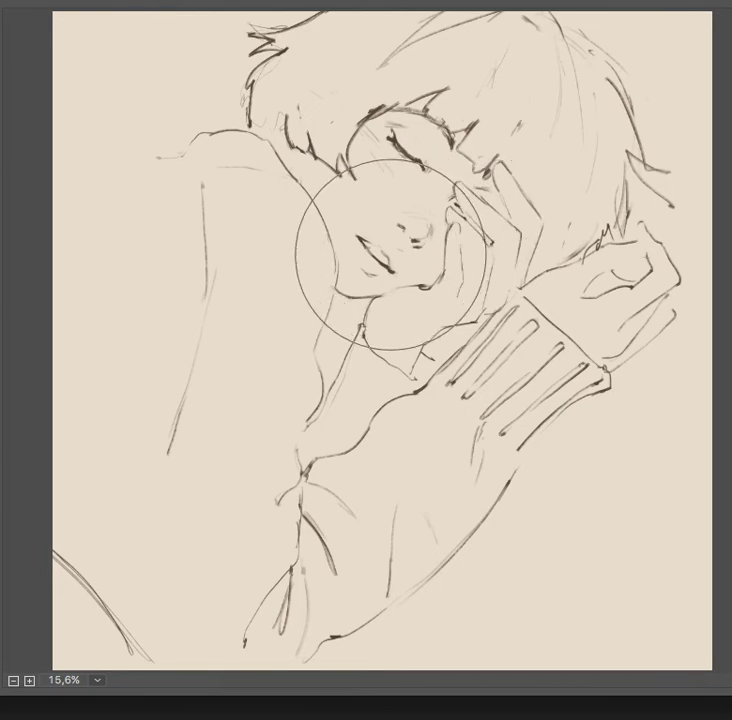
key(bracketleft)
key(bracketleft)
key(bracketleft)
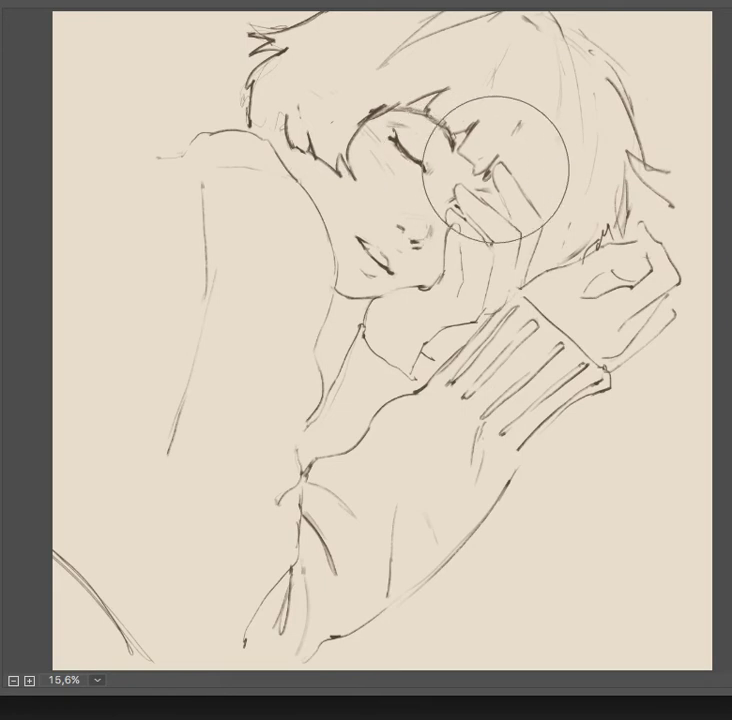
key(bracketright)
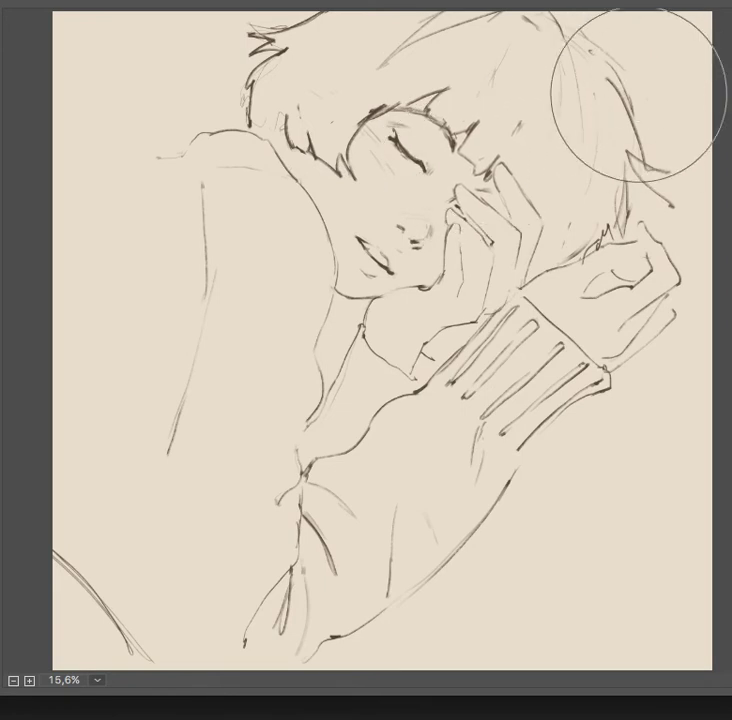
key(bracketright)
key(bracketright)
key(bracketright)
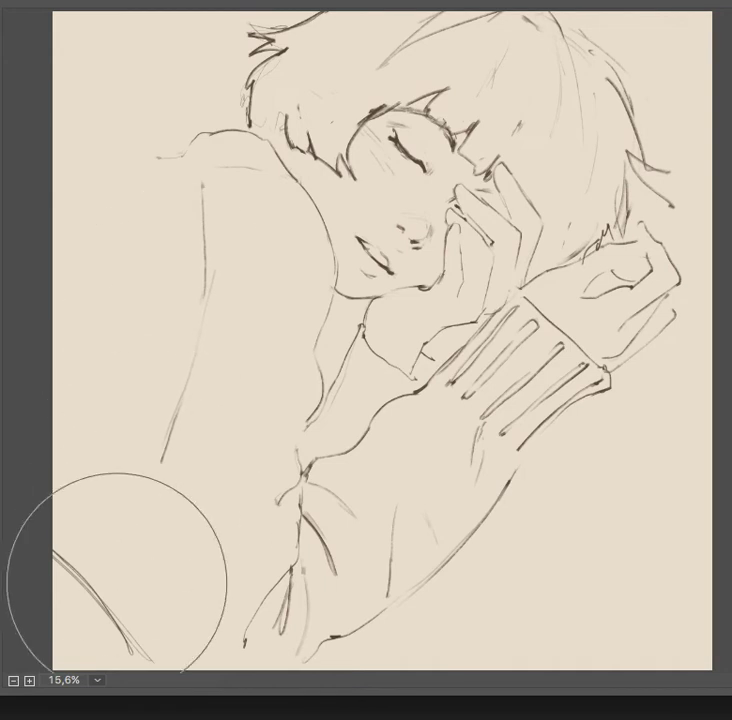
key(bracketleft)
key(bracketleft)
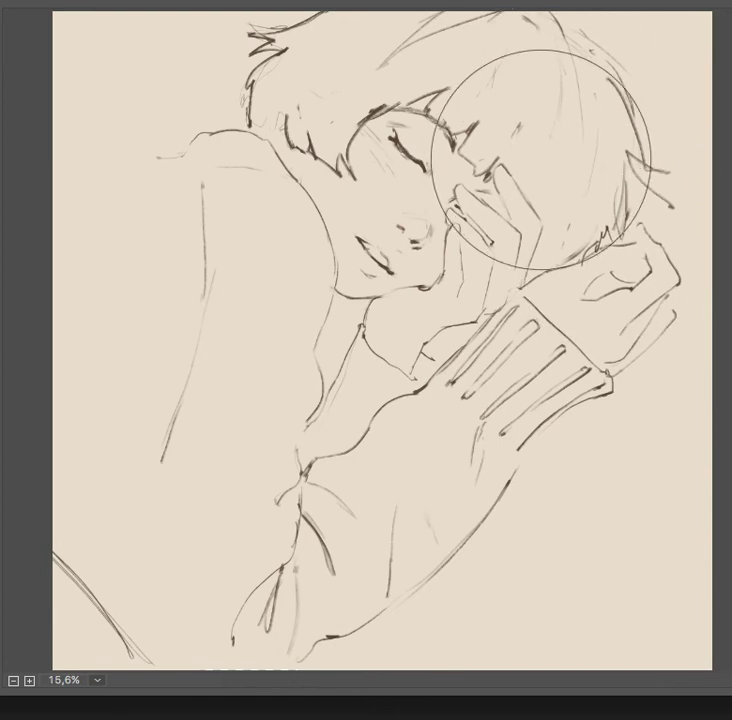
key(bracketleft)
key(bracketleft)
key(bracketleft)
key(bracketleft)
key(bracketleft)
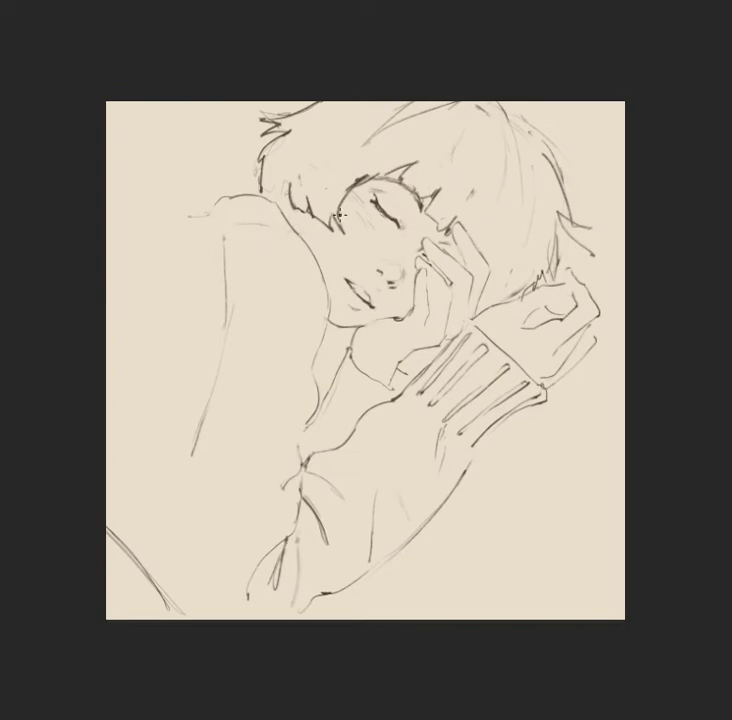
- Zoom in and rework the hair strokes beside the ear
click(288, 203)
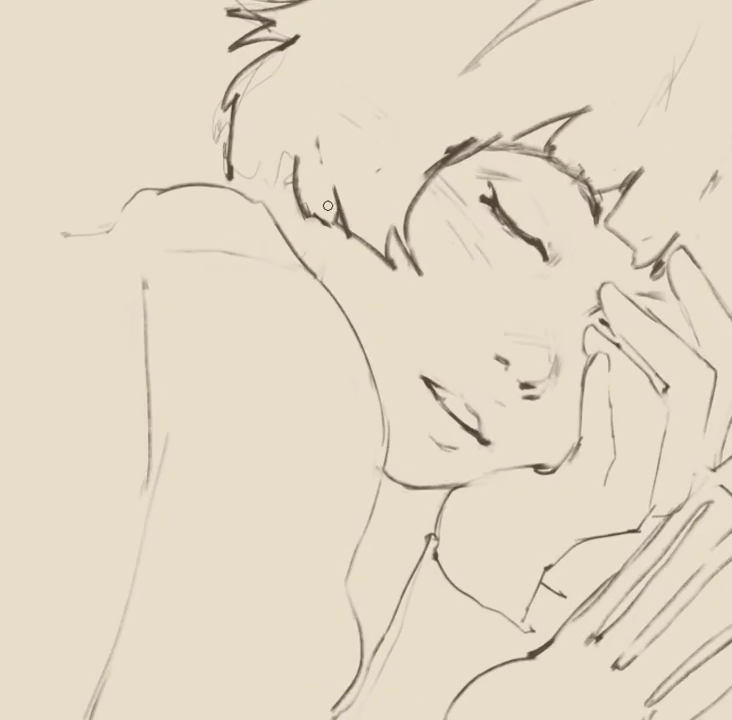
mouse_move(306, 218)
mouse_down()
mouse_move(319, 229)
mouse_move(334, 226)
mouse_up()
drag(319, 136, 323, 162)
drag(295, 197, 296, 232)
- Extend and smooth the pillow outline with a horizontal stroke across its lower part
mouse_move(573, 307)
mouse_down()
mouse_move(498, 361)
mouse_move(585, 359)
mouse_up()
drag(534, 361, 475, 397)
click(475, 397)
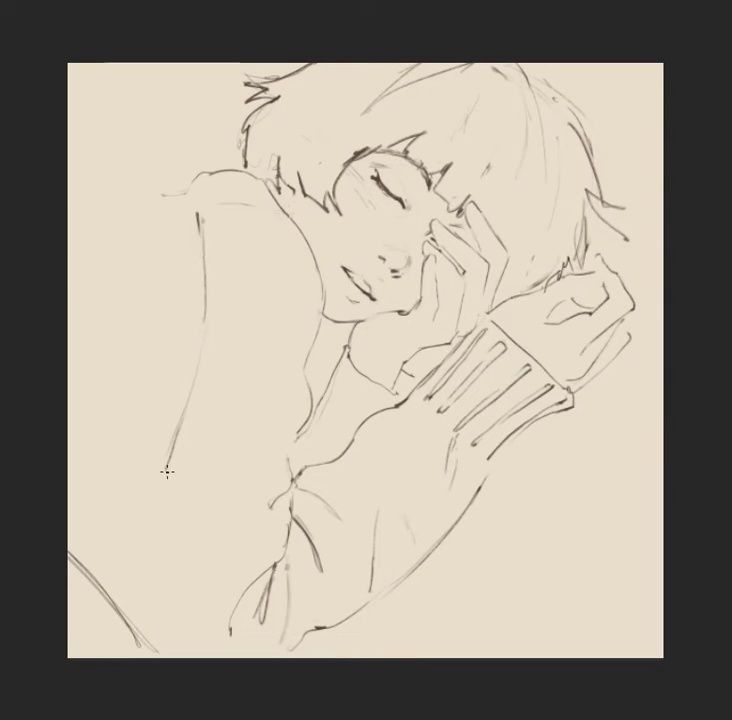
drag(170, 480, 106, 580)
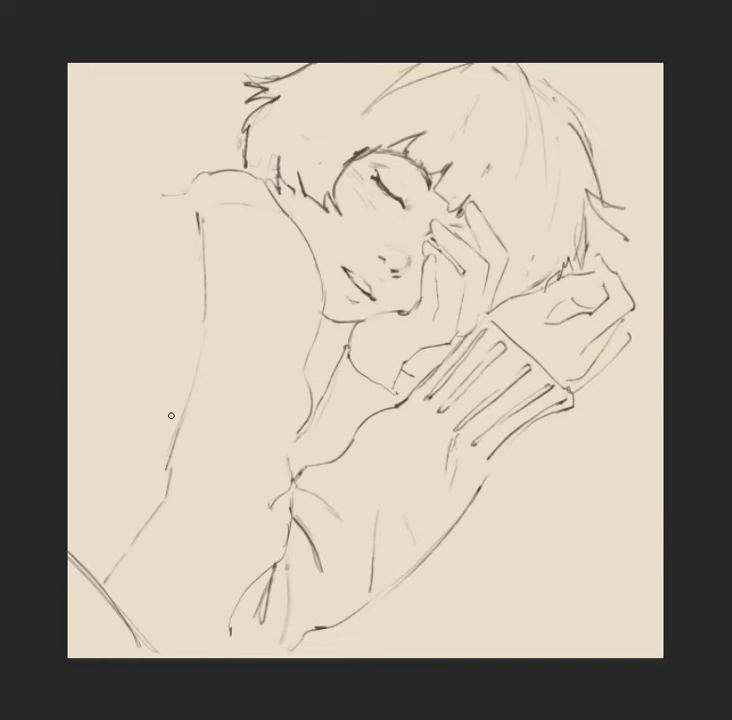
drag(165, 470, 177, 428)
drag(170, 496, 270, 495)
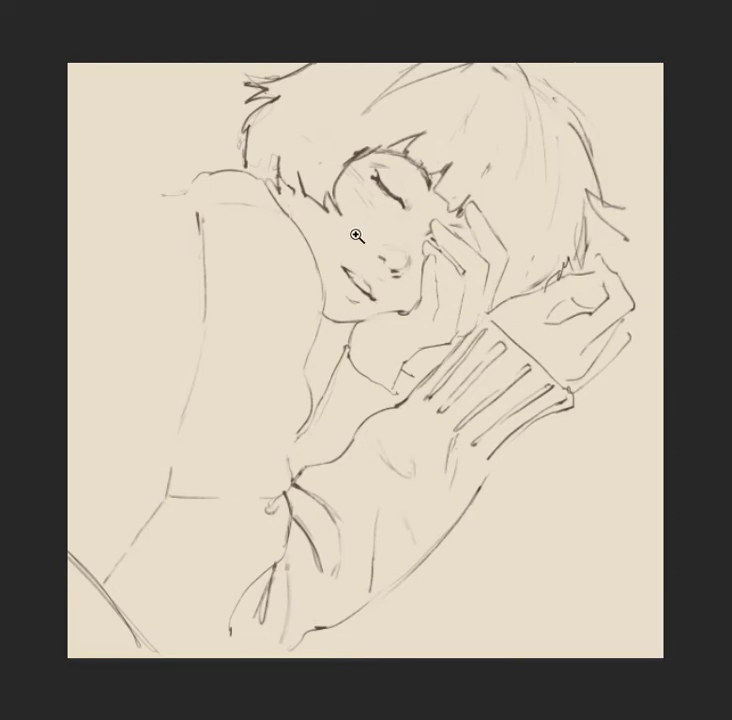
- Erase and redraw the cheek and jaw outline, adding short hair strokes near the ear
scroll(366, 234, up, 2)
scroll(395, 242, up, 2)
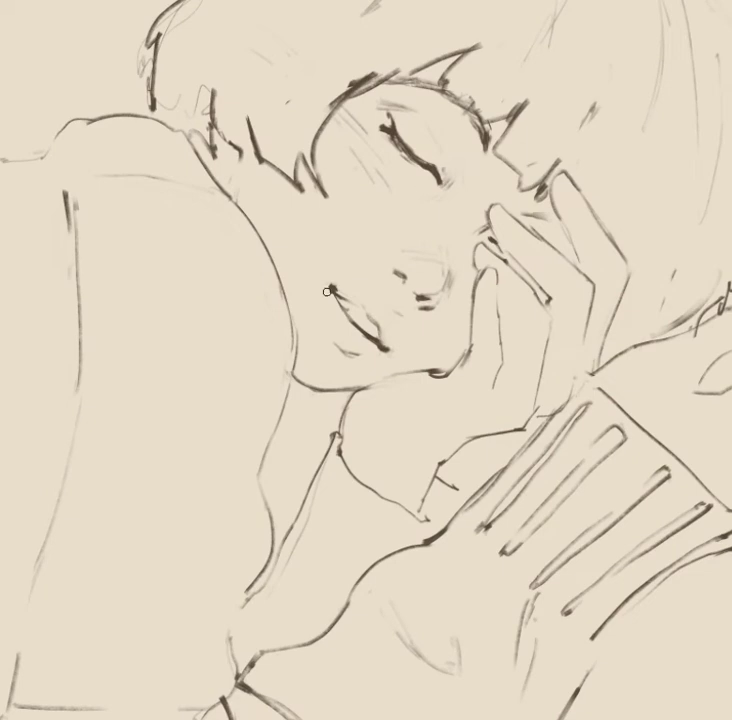
mouse_move(262, 255)
mouse_down()
mouse_move(250, 214)
mouse_move(286, 273)
mouse_move(289, 340)
mouse_move(274, 265)
mouse_up()
mouse_move(213, 183)
mouse_down()
mouse_move(270, 240)
mouse_move(297, 328)
mouse_up()
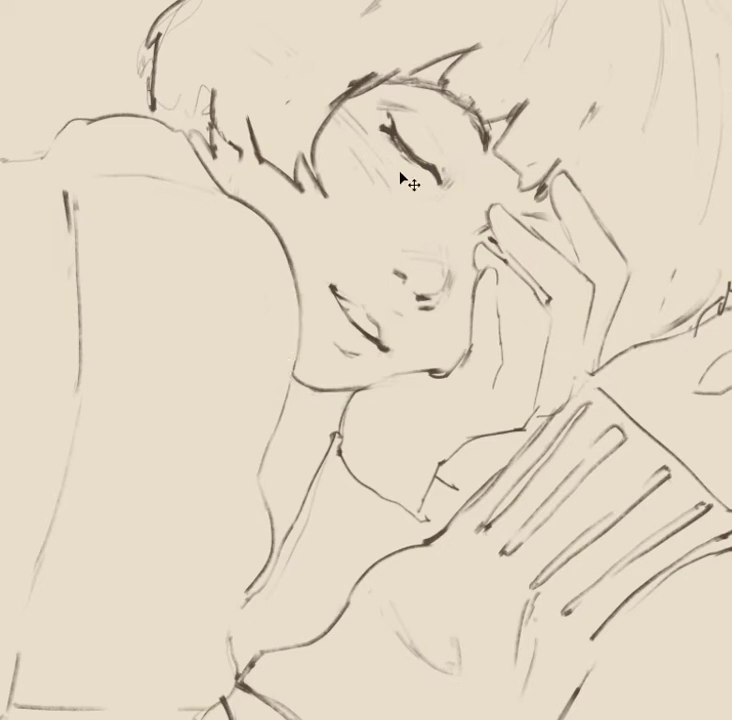
mouse_move(243, 120)
mouse_down()
mouse_move(212, 92)
mouse_move(192, 88)
mouse_up()
drag(551, 400, 495, 440)
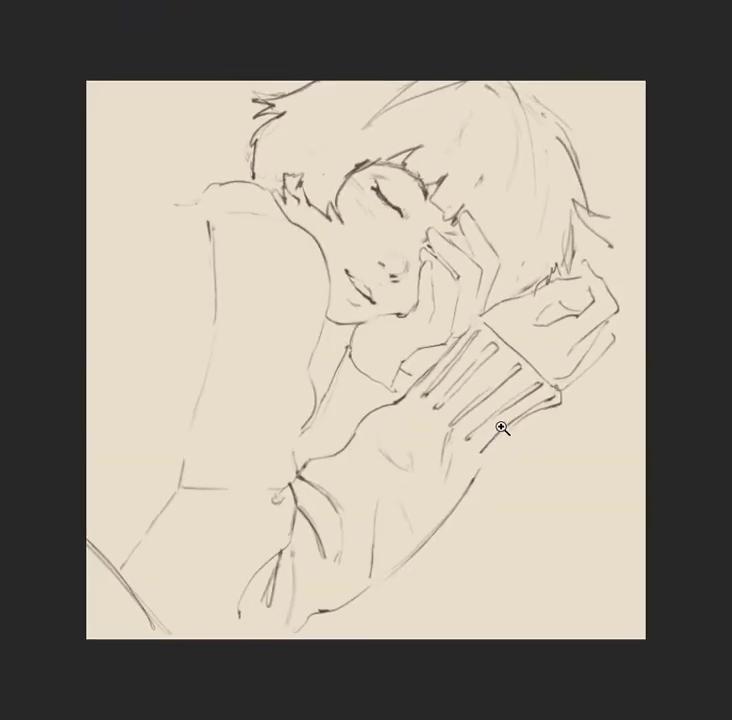
mouse_move(470, 256)
mouse_down()
mouse_move(516, 266)
mouse_move(503, 302)
mouse_up()
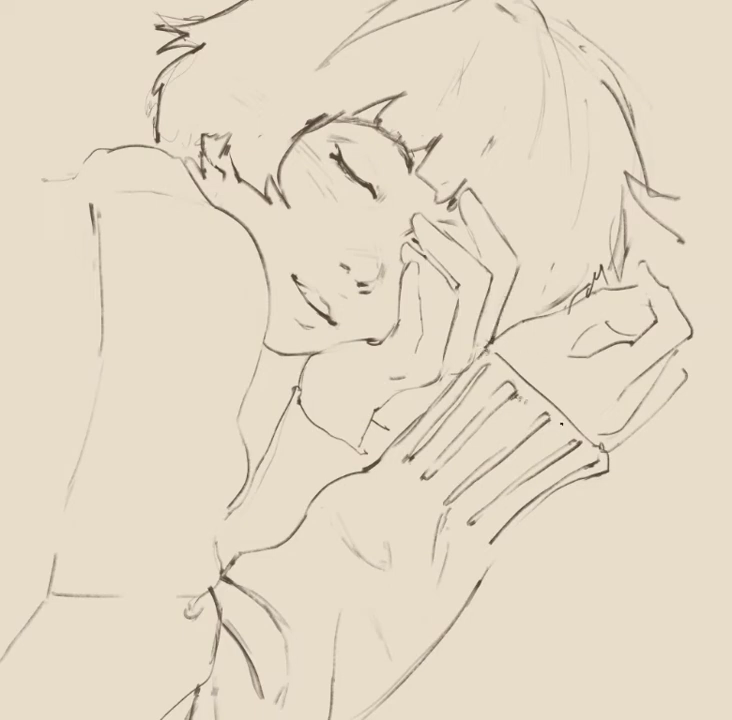
- Draw a curve beneath the chin and hand, then fit the whole image in view
drag(562, 518, 618, 520)
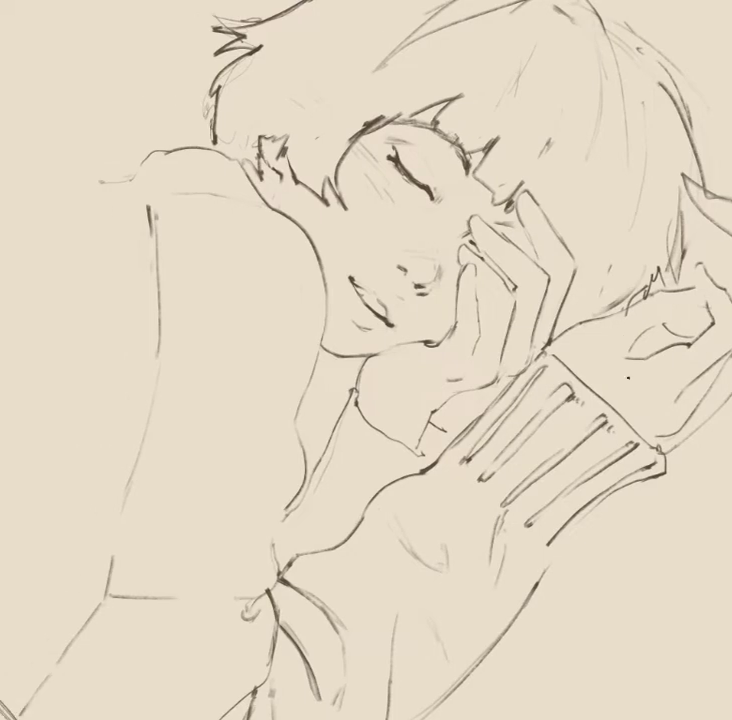
drag(660, 386, 605, 388)
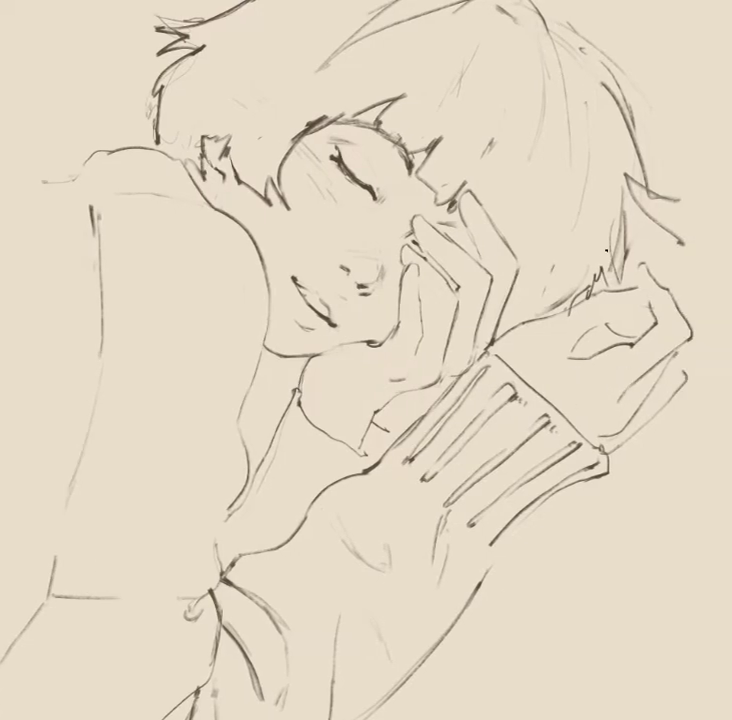
drag(554, 496, 485, 536)
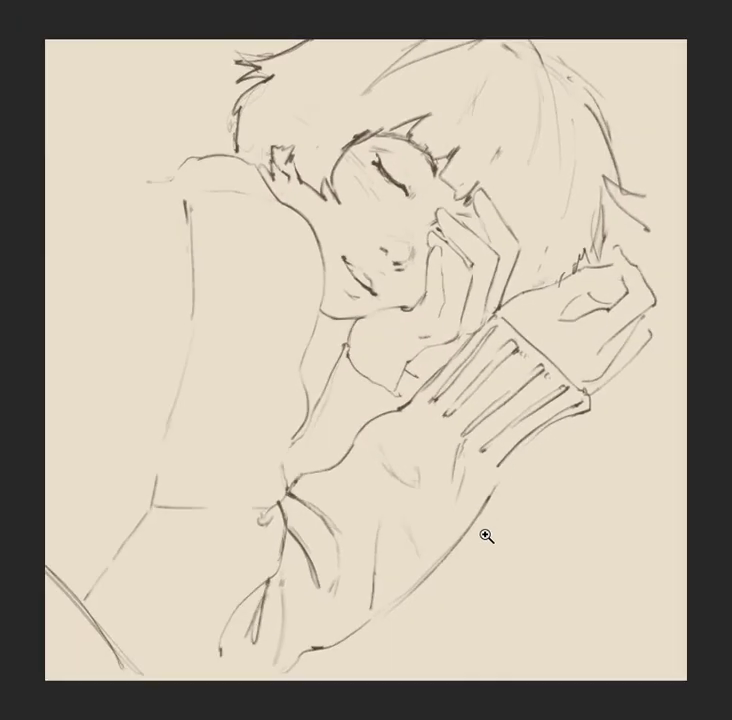
drag(494, 464, 425, 289)
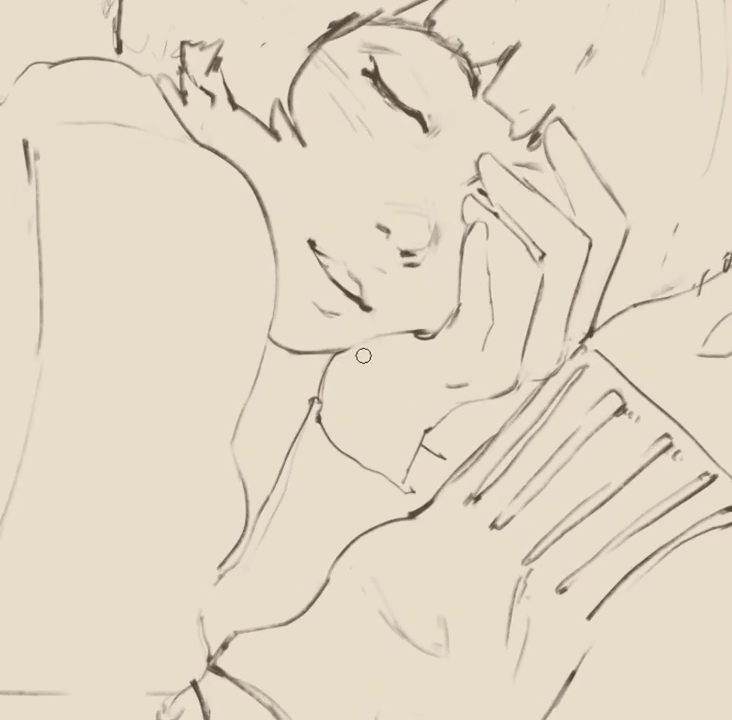
drag(330, 393, 436, 406)
mouse_move(575, 492)
mouse_down()
mouse_move(443, 511)
mouse_move(462, 508)
mouse_move(461, 516)
mouse_up()
key(ctrl+0)
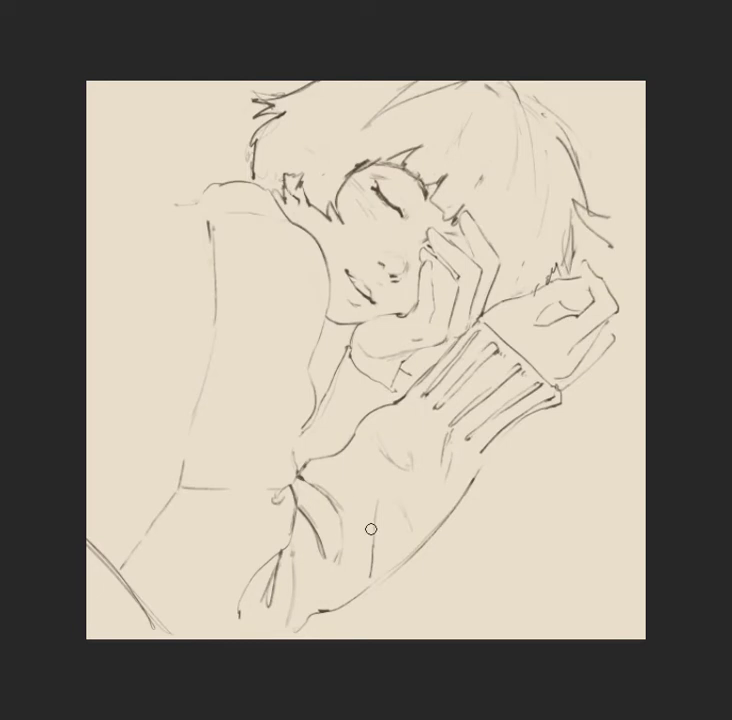
- Check the drawing mirrored, rotate the view, and hatch short dark strokes along the brow
key(m)
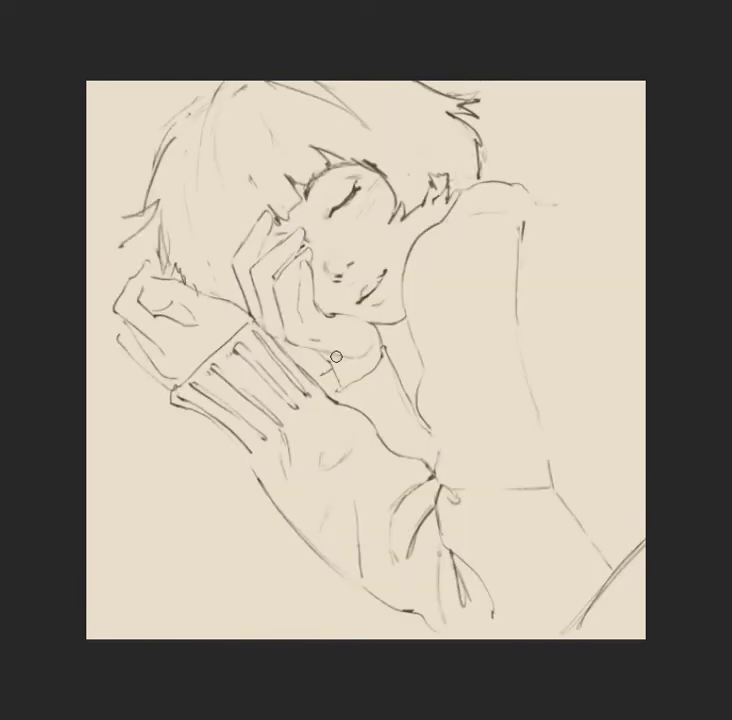
key(m)
mouse_move(456, 212)
mouse_down()
mouse_move(542, 243)
mouse_move(531, 314)
mouse_up()
mouse_move(531, 405)
mouse_down()
mouse_move(453, 405)
mouse_move(520, 398)
mouse_up()
mouse_move(518, 536)
mouse_down()
mouse_move(583, 368)
mouse_move(577, 389)
mouse_up()
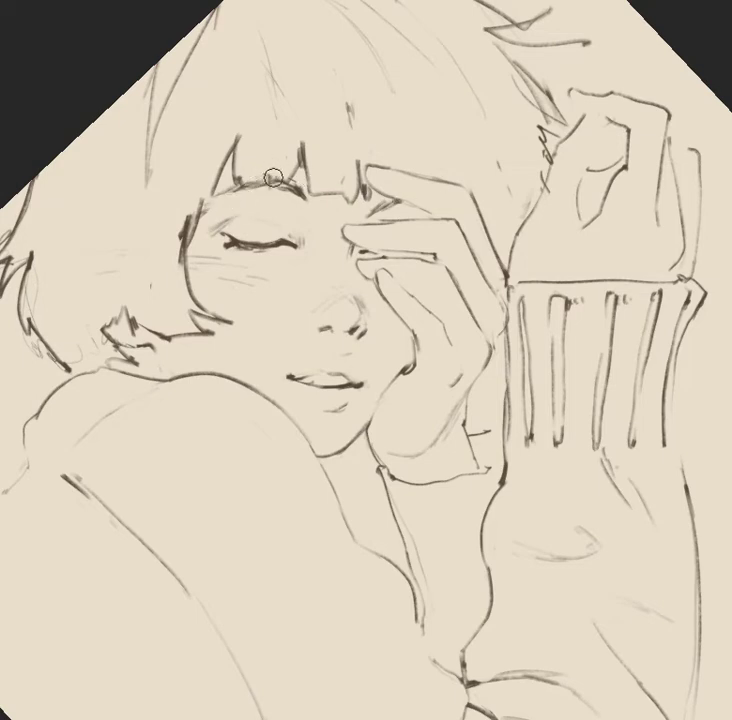
drag(240, 182, 281, 182)
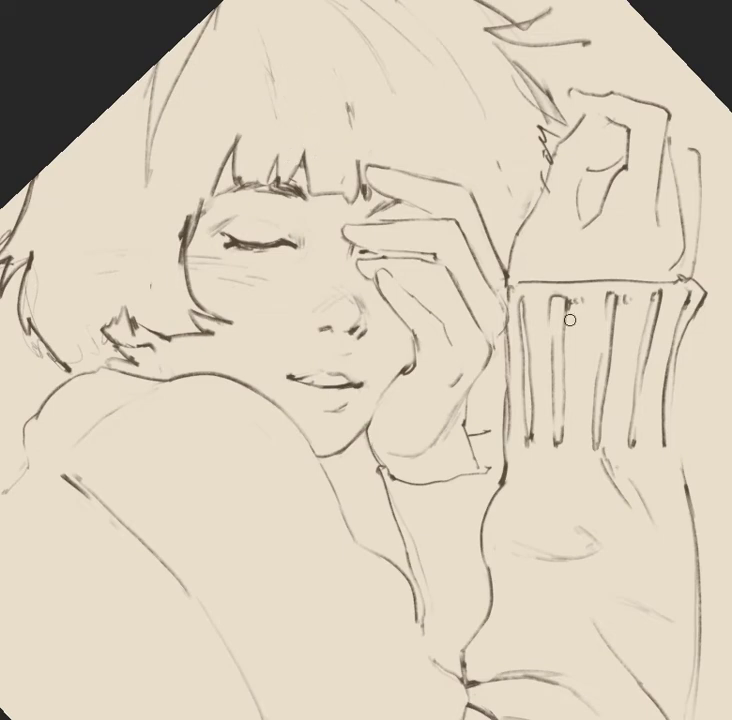
scroll(552, 381, down, 3)
scroll(505, 400, up, 1)
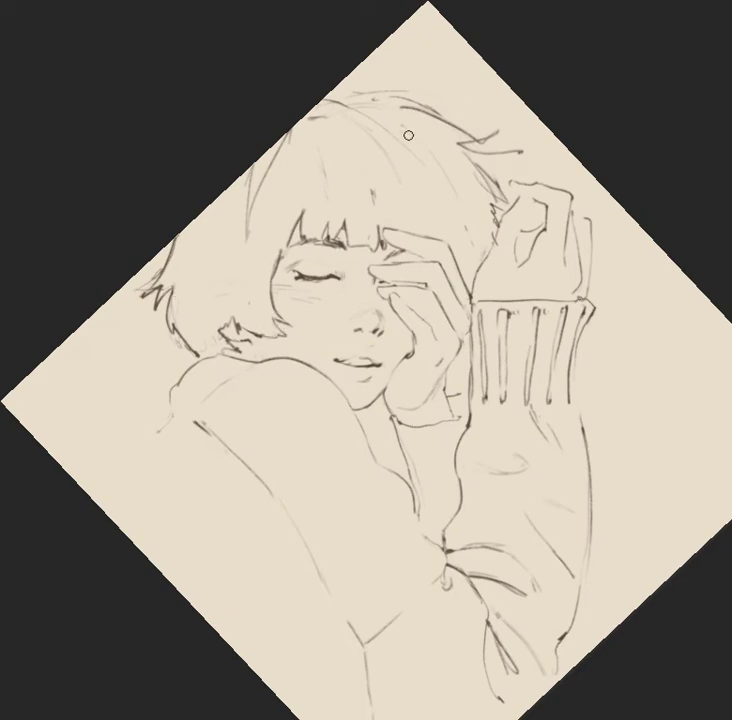
- Add spiky hair strokes at the crown and short strokes by the left shoulder and hair
drag(171, 417, 138, 456)
drag(203, 335, 186, 290)
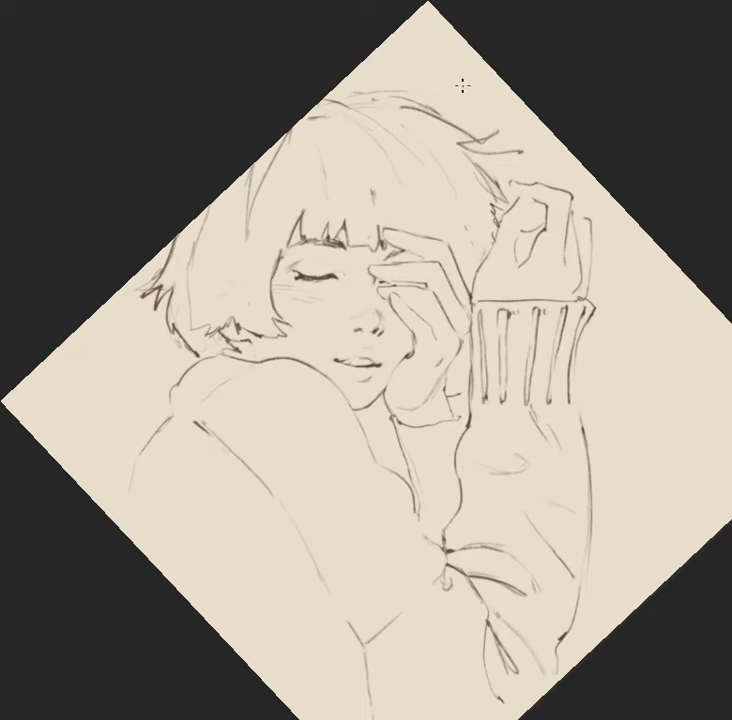
drag(327, 125, 341, 168)
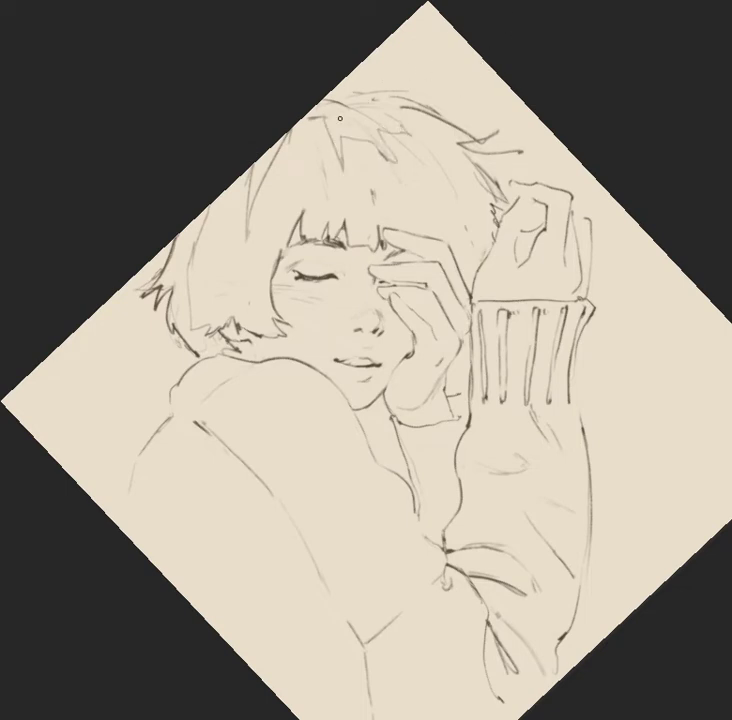
drag(323, 112, 363, 99)
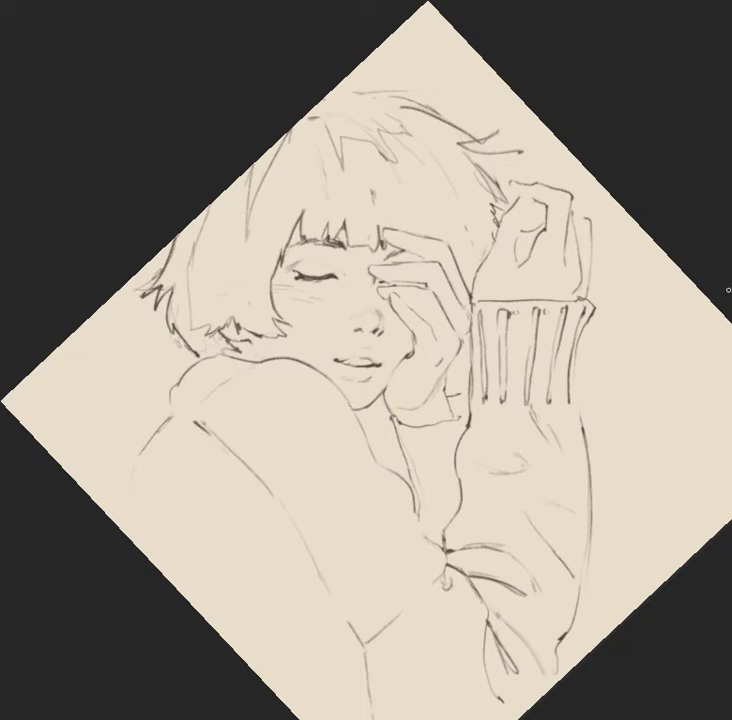
drag(572, 236, 611, 428)
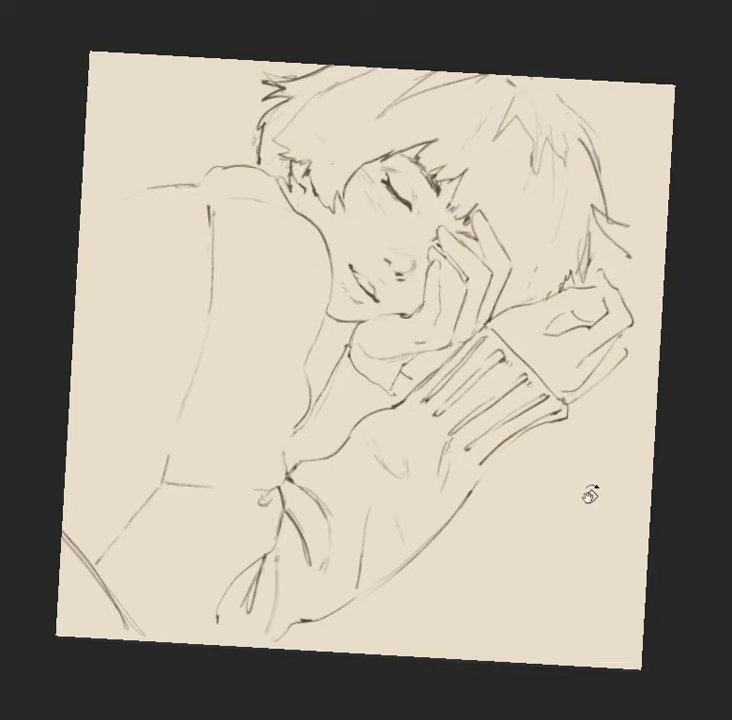
- Straighten the view, lighten the dark right-side hair strokes, and dab pale grey-blue top-left
drag(588, 483, 609, 469)
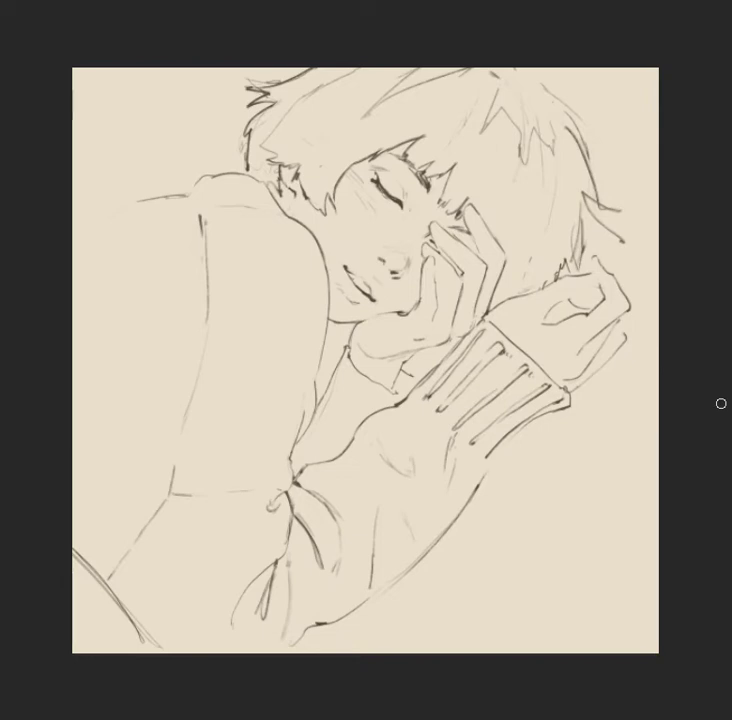
drag(498, 89, 528, 162)
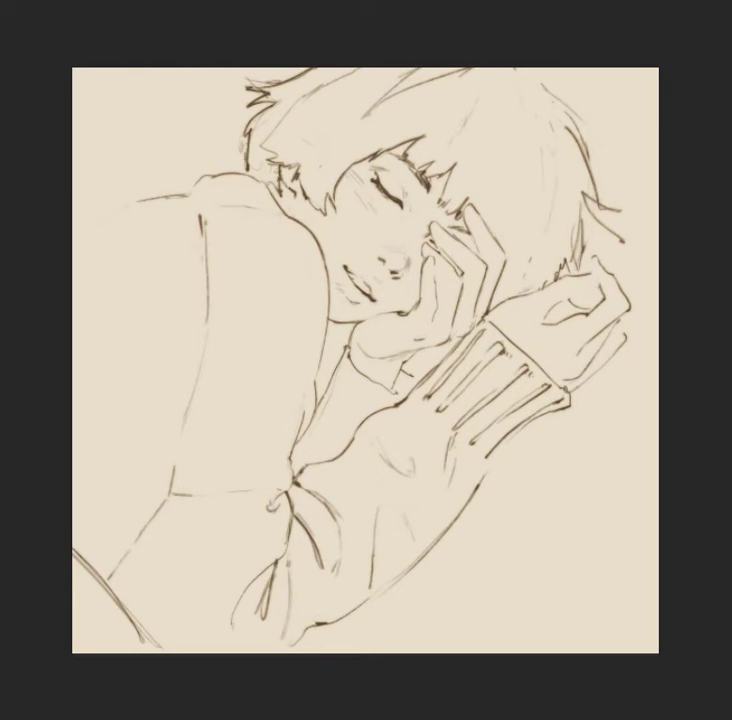
click(115, 136)
- Paint pale blue-grey background around the head and cuff, and start the grey table edge
drag(115, 140, 115, 200)
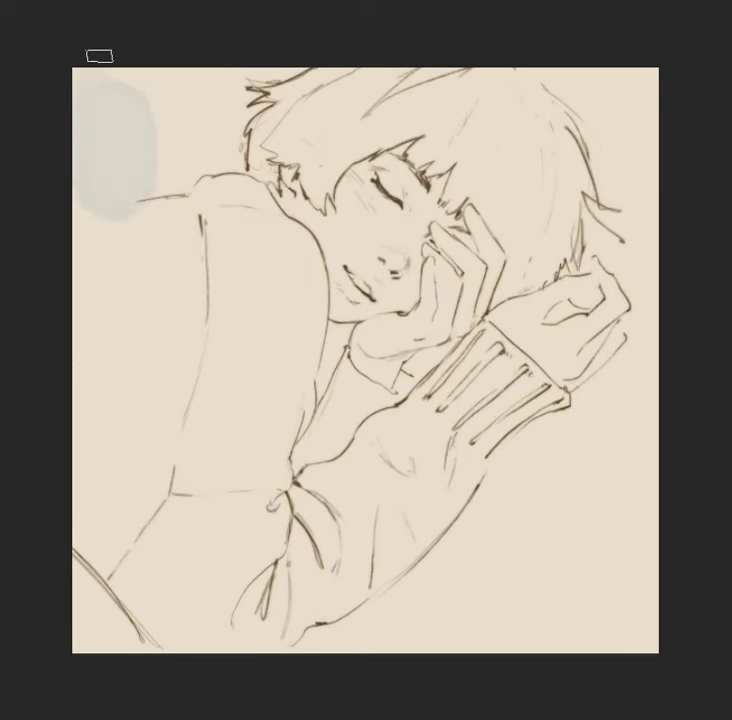
mouse_move(158, 82)
mouse_down()
mouse_move(157, 150)
mouse_move(172, 172)
mouse_up()
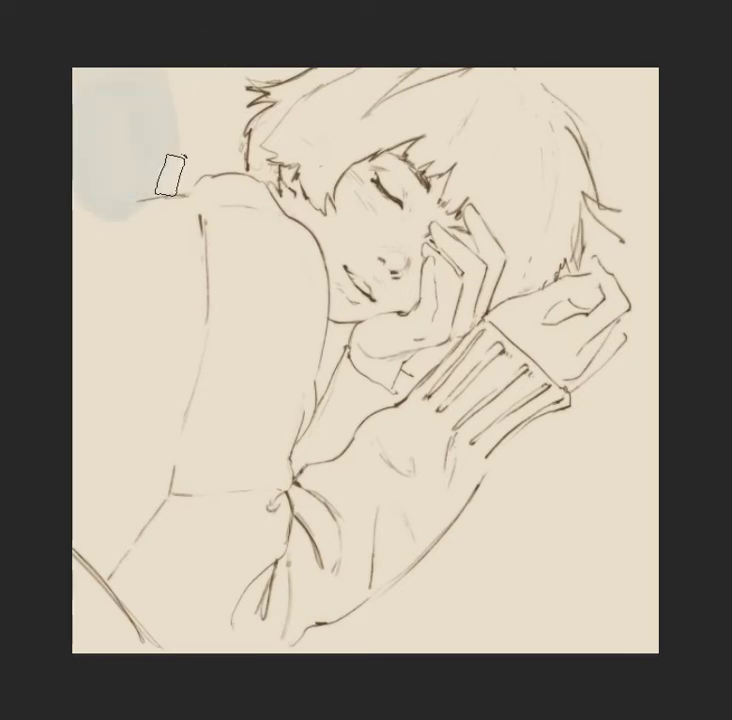
drag(254, 70, 191, 142)
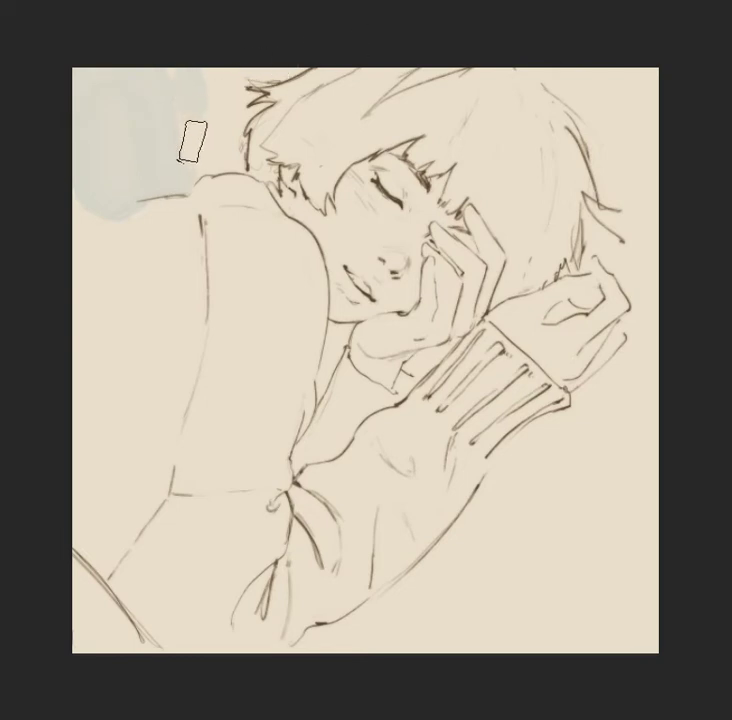
drag(230, 155, 258, 103)
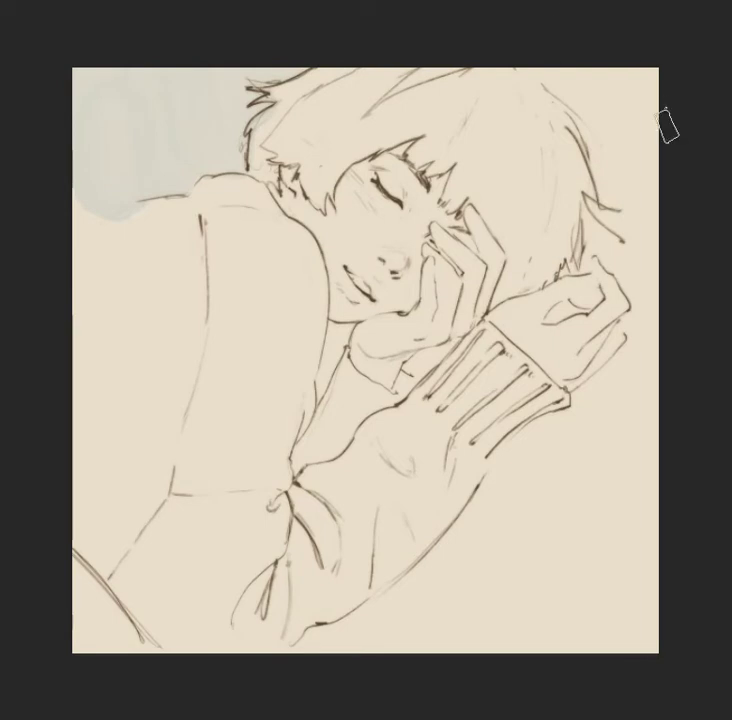
mouse_move(577, 90)
mouse_down()
mouse_move(614, 190)
mouse_move(616, 119)
mouse_move(638, 188)
mouse_move(653, 144)
mouse_move(619, 198)
mouse_up()
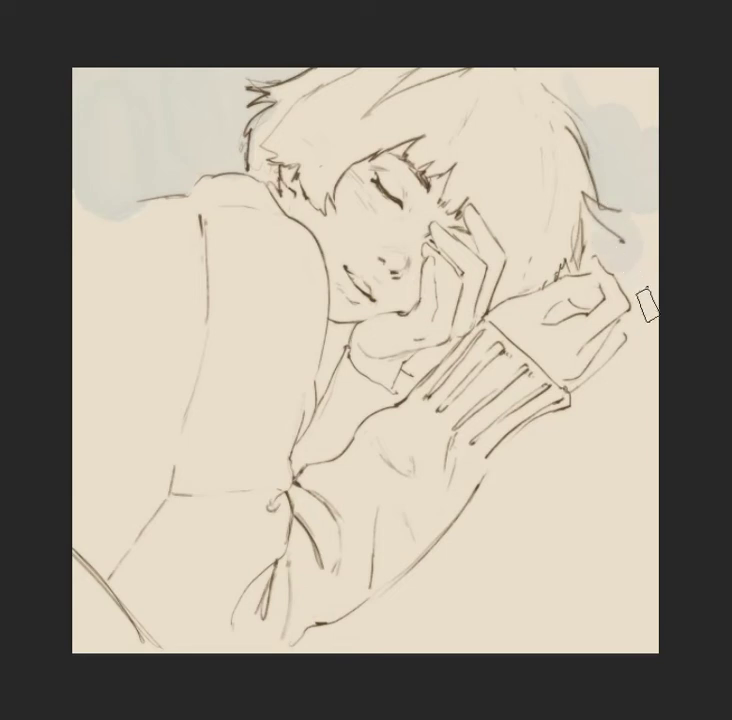
mouse_move(646, 318)
mouse_down()
mouse_move(596, 399)
mouse_move(640, 337)
mouse_up()
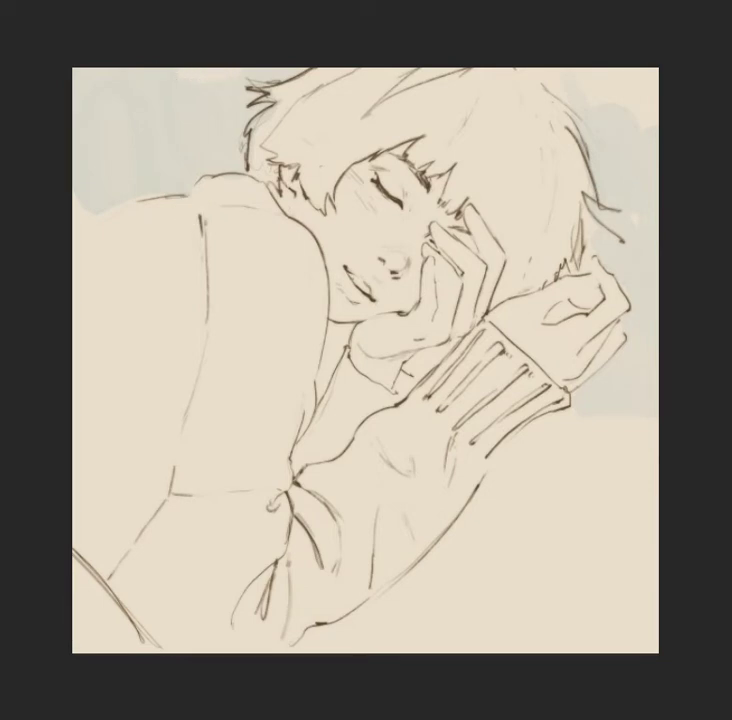
drag(518, 453, 667, 450)
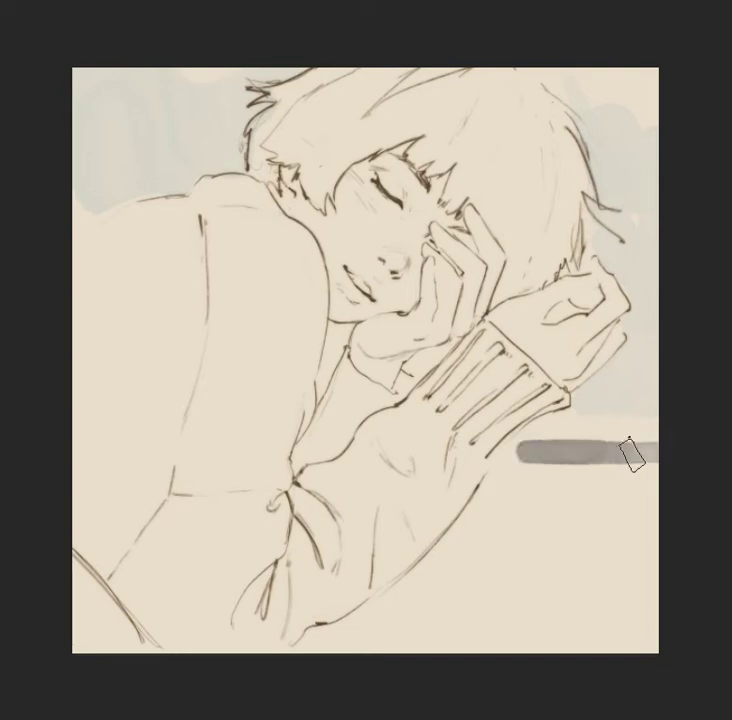
- Extend the grey table below the sleeve, then sample brown-grey and paint the sweater shoulder
drag(520, 455, 418, 580)
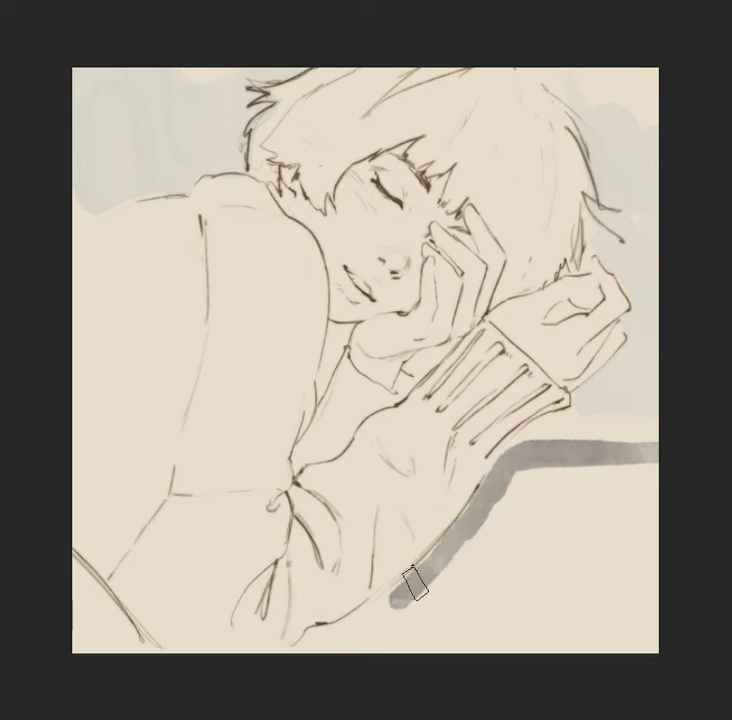
mouse_move(390, 600)
mouse_down()
mouse_move(351, 631)
mouse_move(315, 637)
mouse_move(382, 645)
mouse_move(449, 588)
mouse_move(387, 626)
mouse_move(391, 620)
mouse_move(479, 556)
mouse_move(493, 534)
mouse_move(475, 541)
mouse_move(531, 477)
mouse_move(596, 469)
mouse_move(657, 474)
mouse_move(506, 513)
mouse_move(668, 490)
mouse_move(531, 536)
mouse_move(498, 536)
mouse_move(595, 523)
mouse_move(658, 536)
mouse_move(469, 593)
mouse_move(451, 622)
mouse_move(408, 652)
mouse_move(552, 572)
mouse_move(648, 562)
mouse_move(462, 649)
mouse_move(582, 585)
mouse_move(539, 600)
mouse_move(639, 601)
mouse_move(498, 649)
mouse_move(618, 622)
mouse_move(658, 622)
mouse_move(594, 643)
mouse_move(645, 625)
mouse_up()
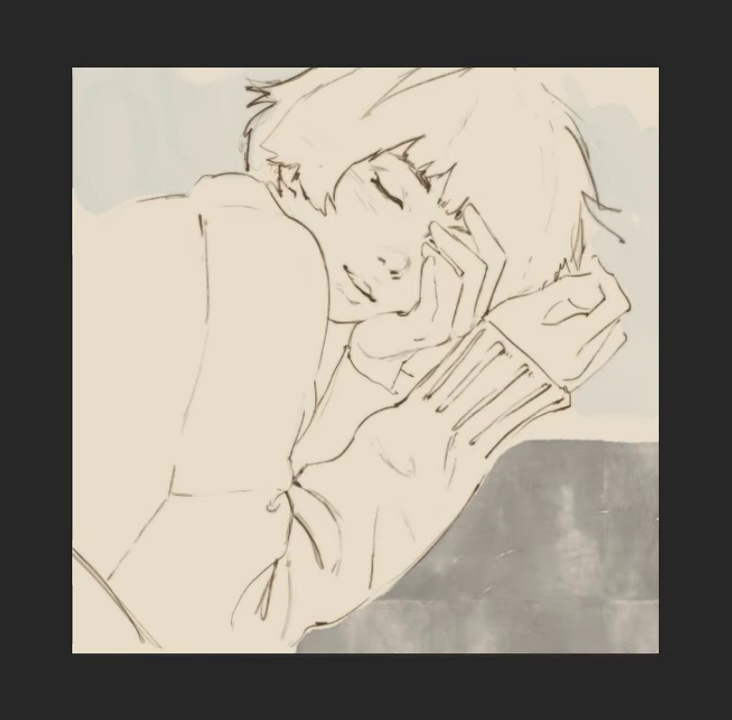
key(alt)
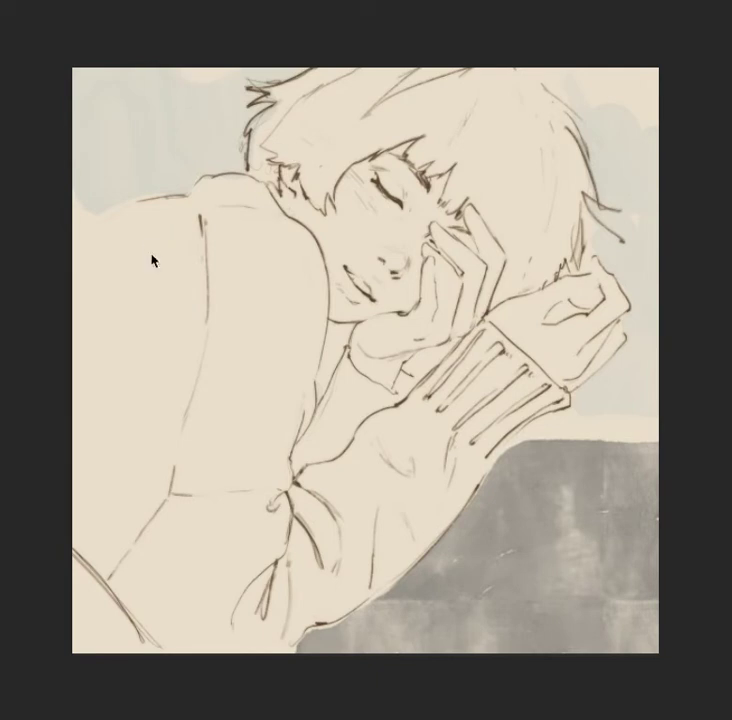
mouse_move(78, 288)
mouse_down()
mouse_move(137, 257)
mouse_move(78, 288)
mouse_move(93, 273)
mouse_move(189, 228)
mouse_move(176, 220)
mouse_move(208, 226)
mouse_move(209, 216)
mouse_move(240, 194)
mouse_move(294, 237)
mouse_move(310, 279)
mouse_move(312, 320)
mouse_move(314, 296)
mouse_move(297, 386)
mouse_move(302, 373)
mouse_move(301, 413)
mouse_move(273, 449)
mouse_move(289, 294)
mouse_move(248, 218)
mouse_move(230, 209)
mouse_move(78, 301)
mouse_move(140, 288)
mouse_move(212, 253)
mouse_move(239, 230)
mouse_move(270, 364)
mouse_move(253, 364)
mouse_move(234, 279)
mouse_move(250, 294)
mouse_move(118, 368)
mouse_move(74, 369)
mouse_move(124, 335)
mouse_move(113, 322)
mouse_move(211, 279)
mouse_move(123, 356)
mouse_move(223, 311)
mouse_move(225, 294)
mouse_move(240, 364)
mouse_move(234, 392)
mouse_move(253, 459)
mouse_move(270, 417)
mouse_move(273, 474)
mouse_move(253, 496)
mouse_move(131, 574)
mouse_move(95, 641)
mouse_move(90, 624)
mouse_move(101, 596)
mouse_move(74, 595)
mouse_move(76, 398)
mouse_move(90, 386)
mouse_move(92, 511)
mouse_move(109, 582)
mouse_move(121, 516)
mouse_move(118, 394)
mouse_move(126, 359)
mouse_move(137, 472)
mouse_move(127, 560)
mouse_move(106, 486)
mouse_up()
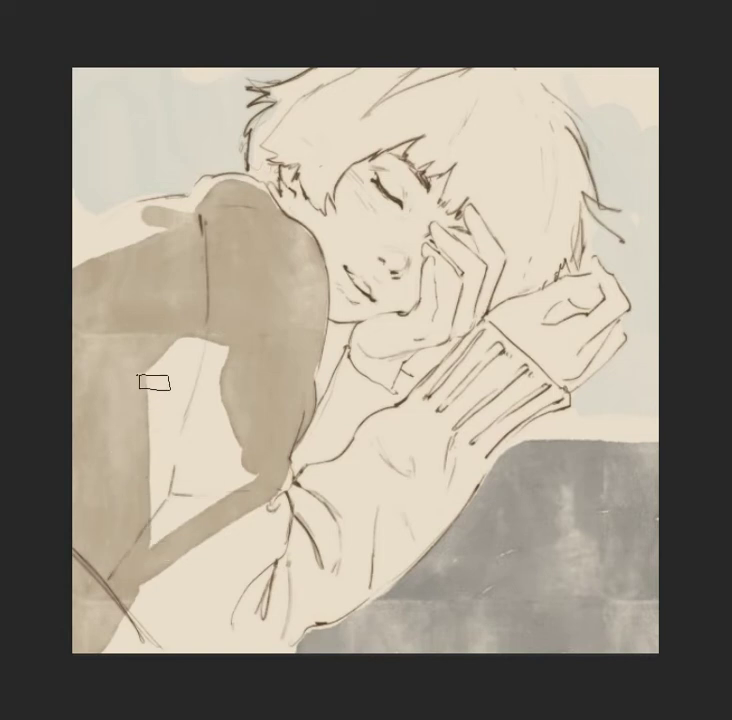
- Erase stray shadow by the arm and paint gray-brown over the lower arm, cuff stripes and wrist
mouse_move(162, 484)
mouse_down()
mouse_move(170, 518)
mouse_move(191, 516)
mouse_move(186, 395)
mouse_move(196, 335)
mouse_move(201, 495)
mouse_move(204, 348)
mouse_move(212, 357)
mouse_move(211, 392)
mouse_move(211, 348)
mouse_move(219, 450)
mouse_move(243, 490)
mouse_move(155, 596)
mouse_move(160, 636)
mouse_move(132, 606)
mouse_move(180, 662)
mouse_move(170, 551)
mouse_move(197, 548)
mouse_move(209, 585)
mouse_move(204, 649)
mouse_move(225, 609)
mouse_move(235, 539)
mouse_move(270, 515)
mouse_move(273, 479)
mouse_move(278, 484)
mouse_move(319, 440)
mouse_move(327, 415)
mouse_move(308, 441)
mouse_move(348, 368)
mouse_move(387, 395)
mouse_move(397, 379)
mouse_move(402, 389)
mouse_move(379, 425)
mouse_move(334, 455)
mouse_move(355, 404)
mouse_move(327, 448)
mouse_up()
mouse_move(260, 589)
mouse_down()
mouse_move(250, 654)
mouse_move(250, 629)
mouse_move(254, 639)
mouse_move(292, 592)
mouse_move(289, 629)
mouse_move(301, 600)
mouse_move(345, 567)
mouse_move(369, 506)
mouse_move(278, 598)
mouse_move(268, 531)
mouse_move(279, 547)
mouse_move(337, 513)
mouse_move(281, 580)
mouse_move(260, 562)
mouse_move(288, 520)
mouse_move(347, 513)
mouse_move(379, 498)
mouse_move(381, 566)
mouse_up()
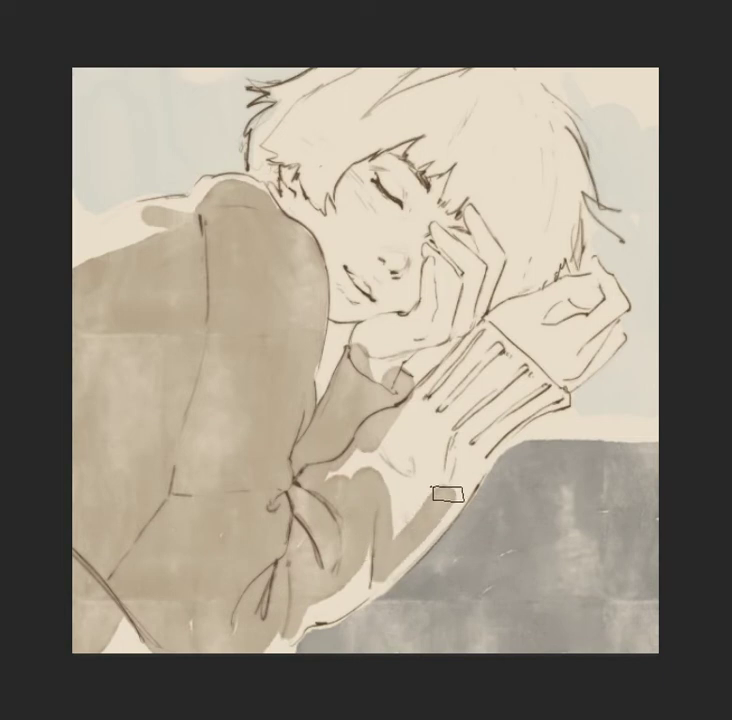
mouse_move(481, 438)
mouse_down()
mouse_move(533, 392)
mouse_move(516, 402)
mouse_move(527, 372)
mouse_move(497, 341)
mouse_move(459, 366)
mouse_move(467, 355)
mouse_up()
mouse_move(381, 439)
mouse_down()
mouse_move(350, 464)
mouse_move(369, 470)
mouse_move(392, 513)
mouse_move(419, 489)
mouse_move(400, 490)
mouse_move(461, 438)
mouse_move(468, 414)
mouse_move(448, 436)
mouse_move(485, 371)
mouse_move(507, 369)
mouse_move(510, 387)
mouse_move(495, 400)
mouse_up()
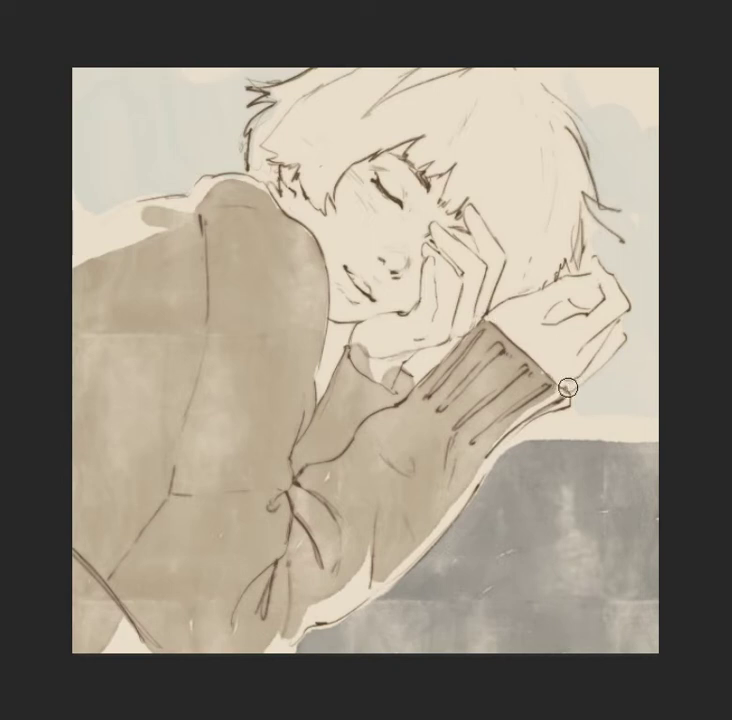
- Touch up the collar and paint peach skin tone over the chin and hand
mouse_move(378, 330)
mouse_down()
mouse_move(361, 345)
mouse_move(368, 364)
mouse_up()
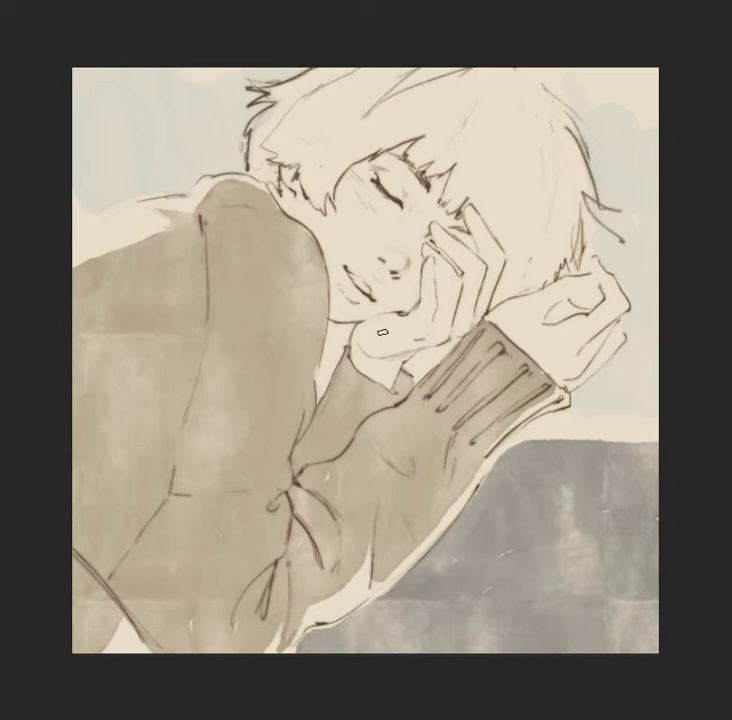
mouse_move(376, 350)
mouse_down()
mouse_move(364, 342)
mouse_move(368, 352)
mouse_up()
mouse_move(372, 332)
mouse_down()
mouse_move(391, 333)
mouse_move(397, 343)
mouse_move(438, 336)
mouse_move(421, 292)
mouse_move(433, 335)
mouse_move(441, 314)
mouse_move(455, 312)
mouse_move(462, 322)
mouse_move(452, 272)
mouse_move(481, 233)
mouse_move(462, 261)
mouse_move(436, 260)
mouse_move(288, 201)
mouse_move(285, 175)
mouse_move(332, 243)
mouse_move(305, 219)
mouse_move(331, 263)
mouse_move(335, 315)
mouse_up()
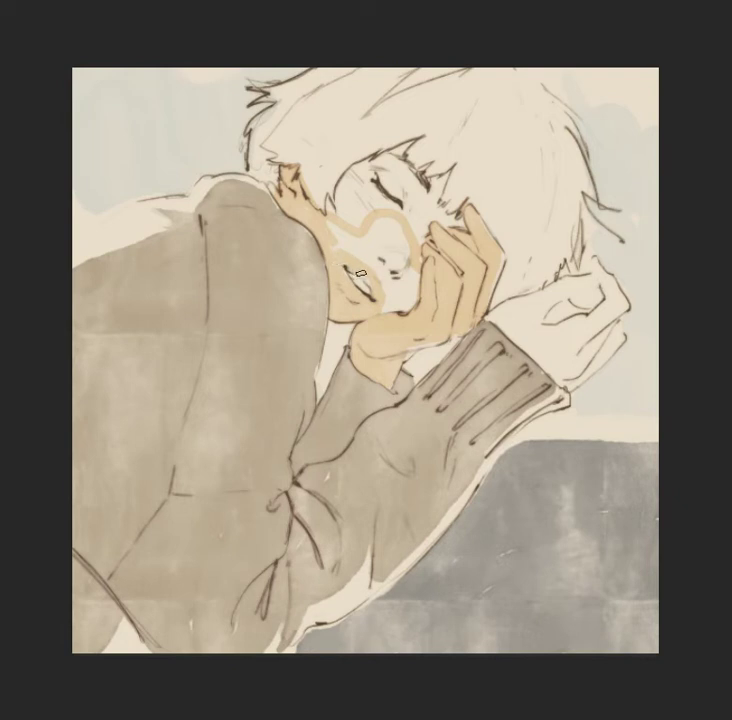
- Cover the cheek and eye area with peach skin tone, hiding the white streaks
drag(329, 207, 348, 198)
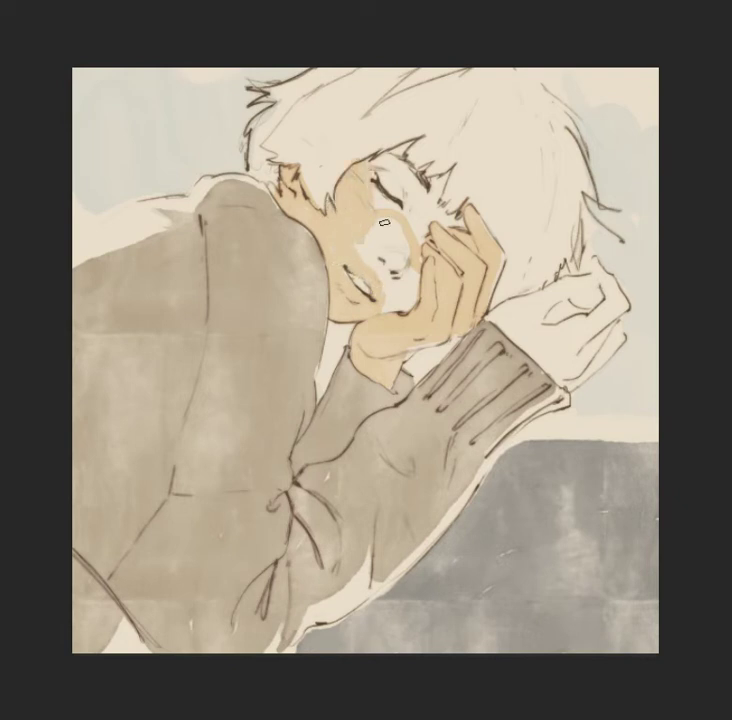
mouse_move(402, 163)
mouse_down()
mouse_move(416, 237)
mouse_move(438, 218)
mouse_up()
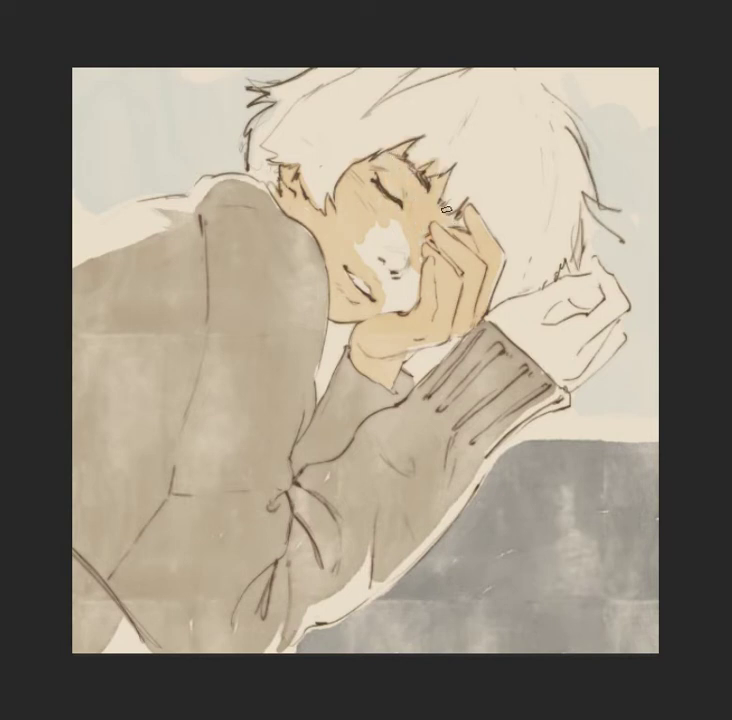
drag(455, 224, 391, 302)
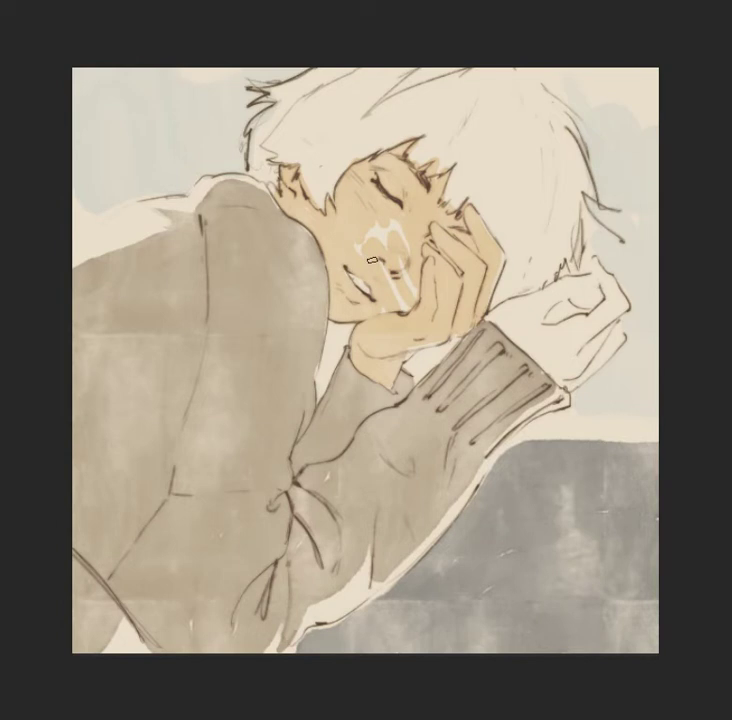
drag(384, 227, 384, 217)
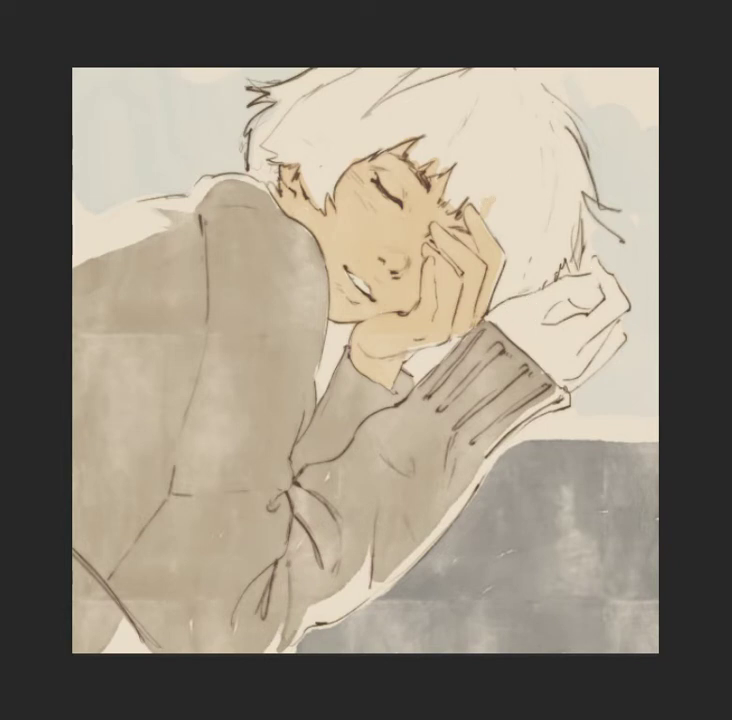
- Paint skin tone near the wrist and across the raised hand, redoing one undone stroke
drag(523, 307, 495, 320)
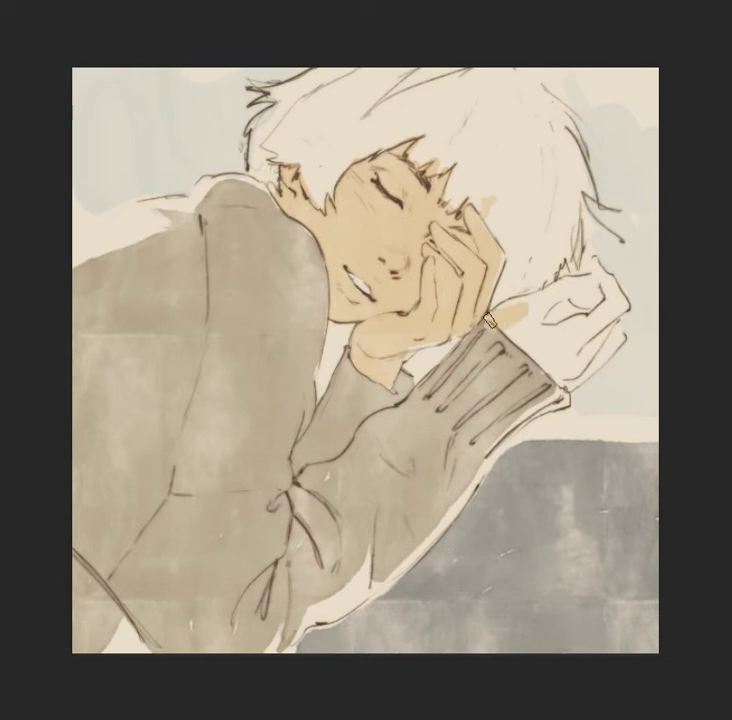
key(ctrl+z)
drag(521, 307, 529, 301)
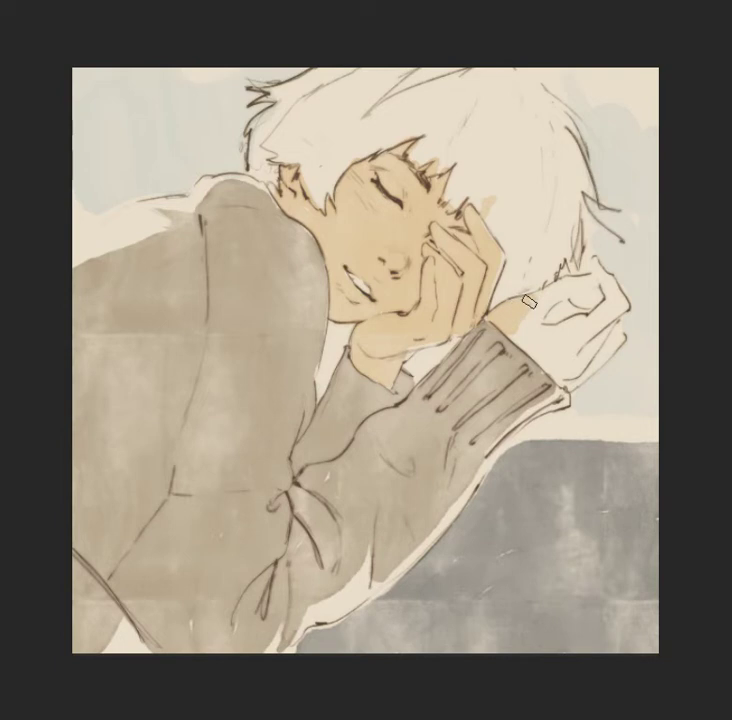
drag(539, 302, 579, 290)
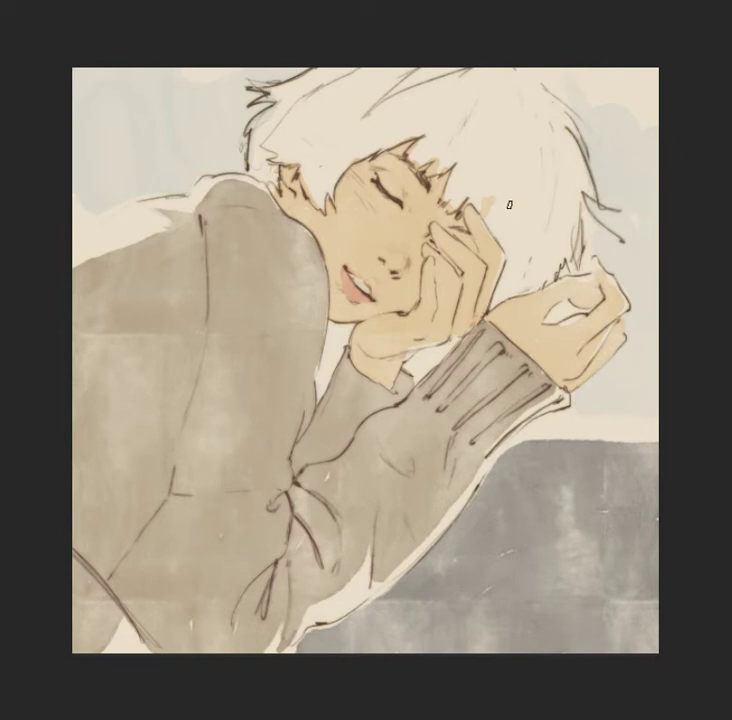
mouse_move(552, 376)
mouse_down()
mouse_move(582, 245)
mouse_move(577, 225)
mouse_up()
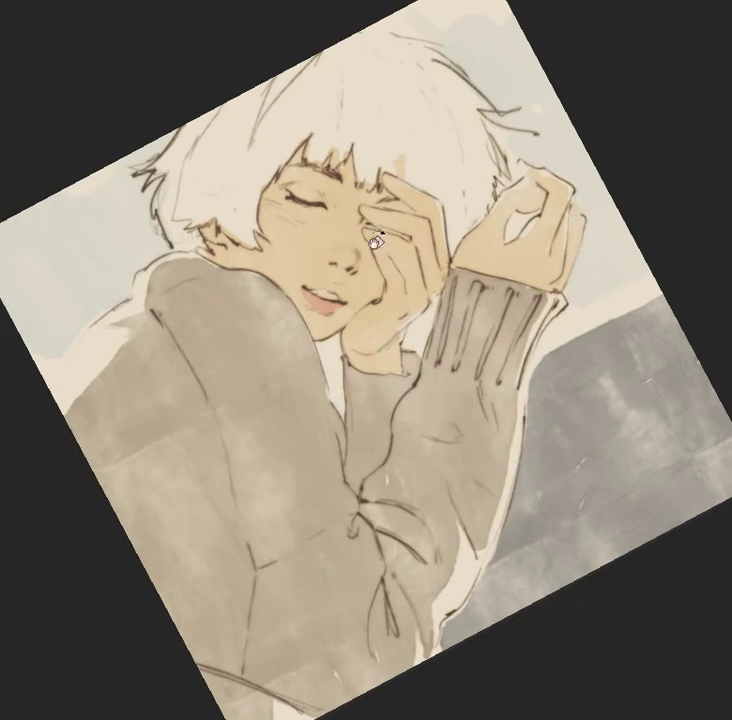
- Zoom in on the mouth, undo the old lip colour and repaint the lips soft pink
click(345, 265)
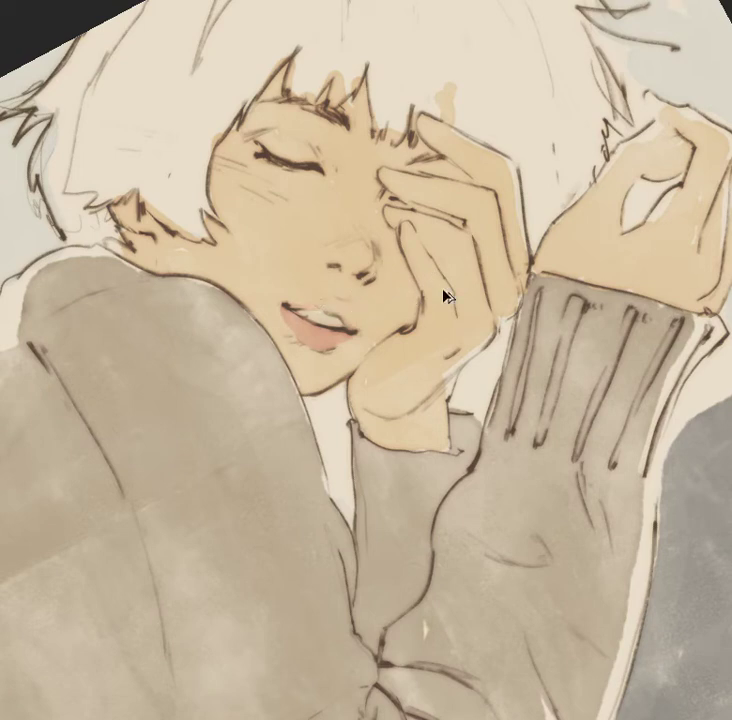
key(ctrl+z)
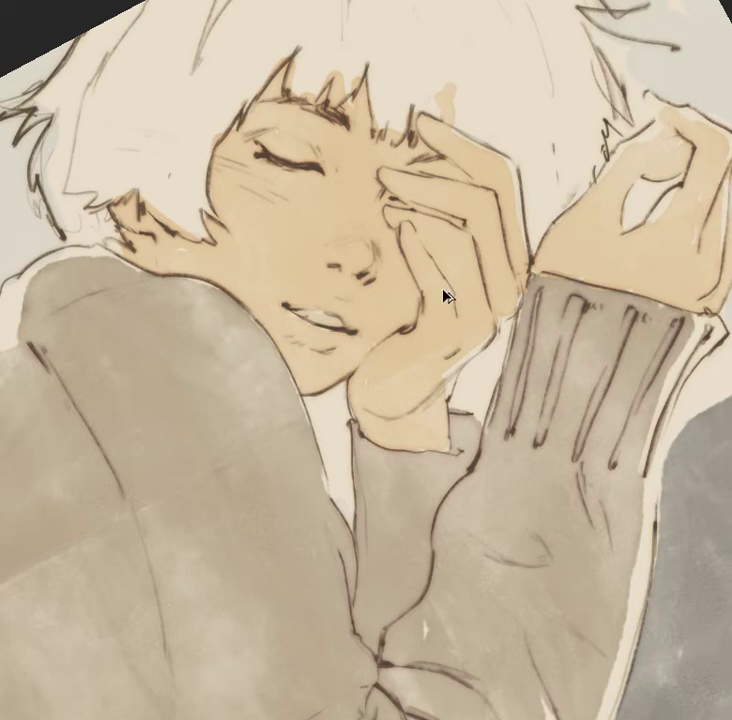
mouse_move(291, 322)
mouse_down()
mouse_move(312, 340)
mouse_move(296, 319)
mouse_move(314, 340)
mouse_move(324, 339)
mouse_up()
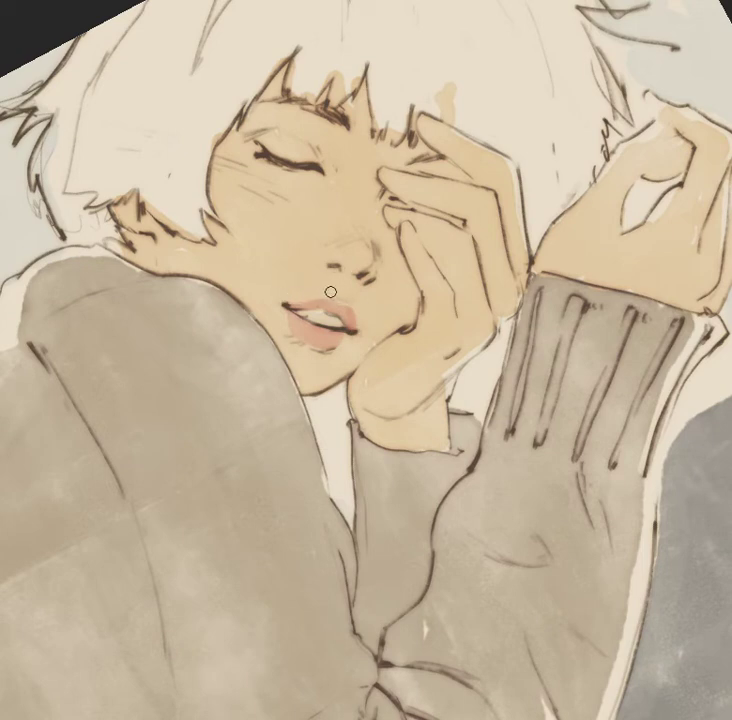
- Refine the lower-lip pink and add soft pink blush on the nose bridge and below the eye
drag(323, 310, 286, 326)
drag(357, 233, 369, 242)
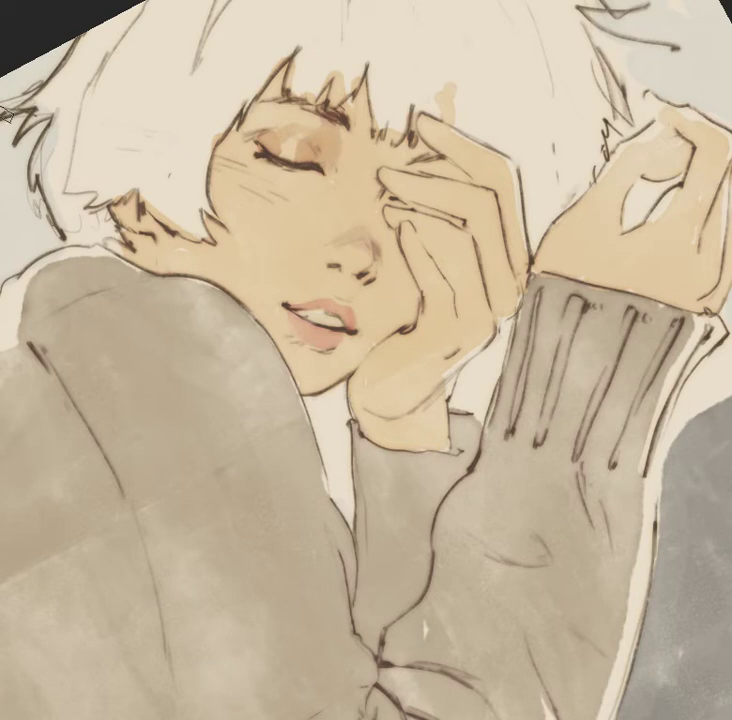
mouse_move(212, 172)
mouse_down()
mouse_move(229, 188)
mouse_move(230, 168)
mouse_up()
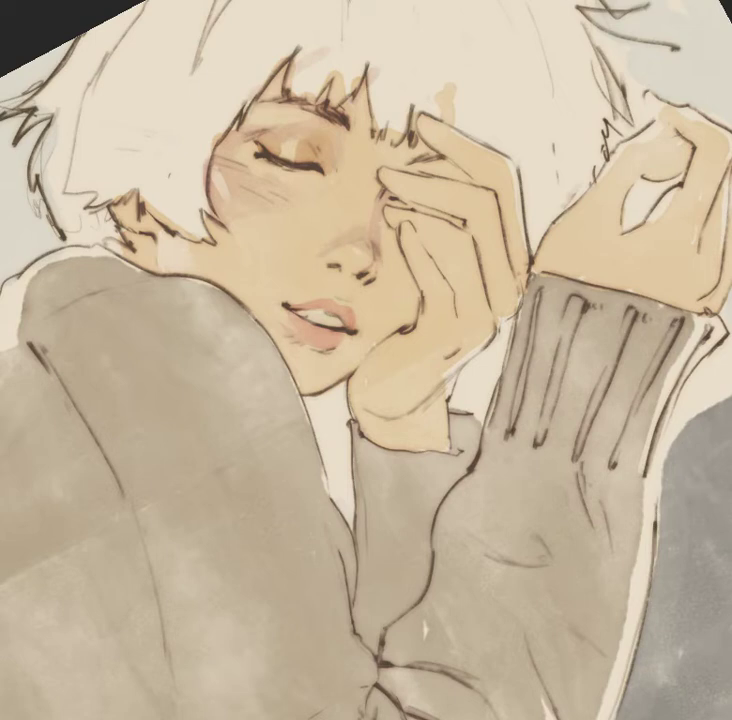
- Add warm shading under the eye and beside the nose with a smaller brush, then soften it
drag(294, 172, 310, 195)
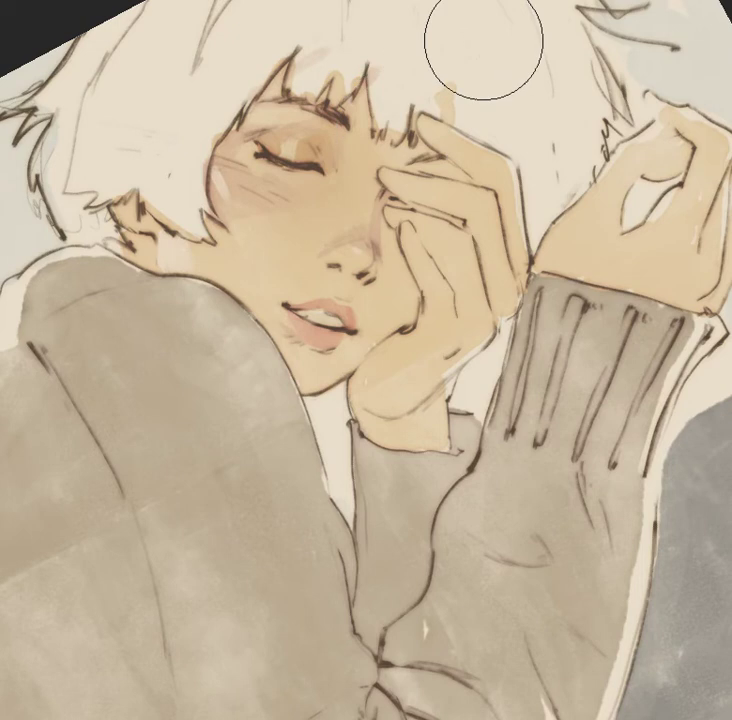
key([)
key([)
key([)
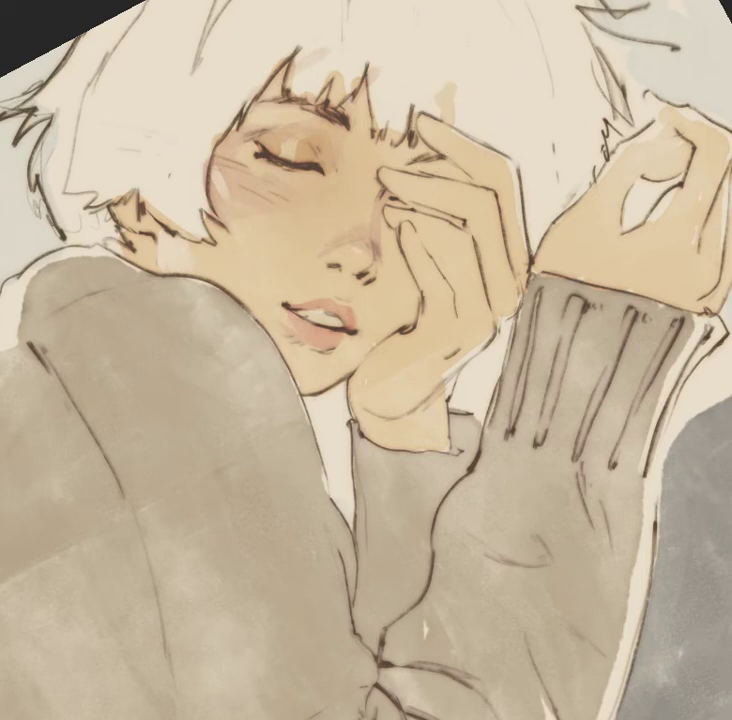
mouse_move(356, 287)
mouse_down()
mouse_move(358, 310)
mouse_move(374, 304)
mouse_move(376, 281)
mouse_move(390, 265)
mouse_move(396, 290)
mouse_move(379, 322)
mouse_move(376, 314)
mouse_move(389, 307)
mouse_move(366, 348)
mouse_move(368, 307)
mouse_move(356, 353)
mouse_up()
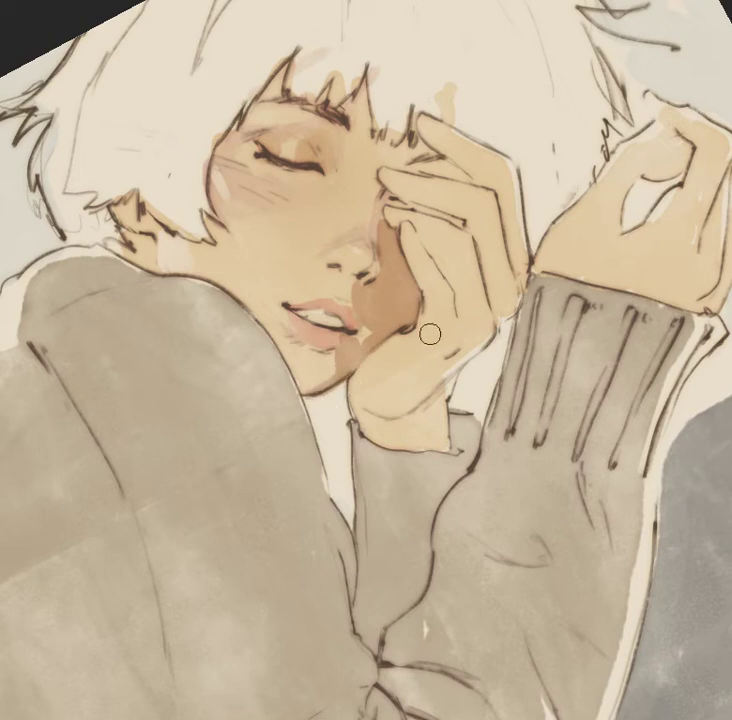
mouse_move(319, 381)
mouse_down()
mouse_move(413, 315)
mouse_move(378, 315)
mouse_move(405, 245)
mouse_up()
- Repaint the cheek shading beside the hand and add brown shading along the finger below the eye
mouse_move(384, 328)
mouse_down()
mouse_move(395, 265)
mouse_move(417, 276)
mouse_move(413, 217)
mouse_move(376, 257)
mouse_up()
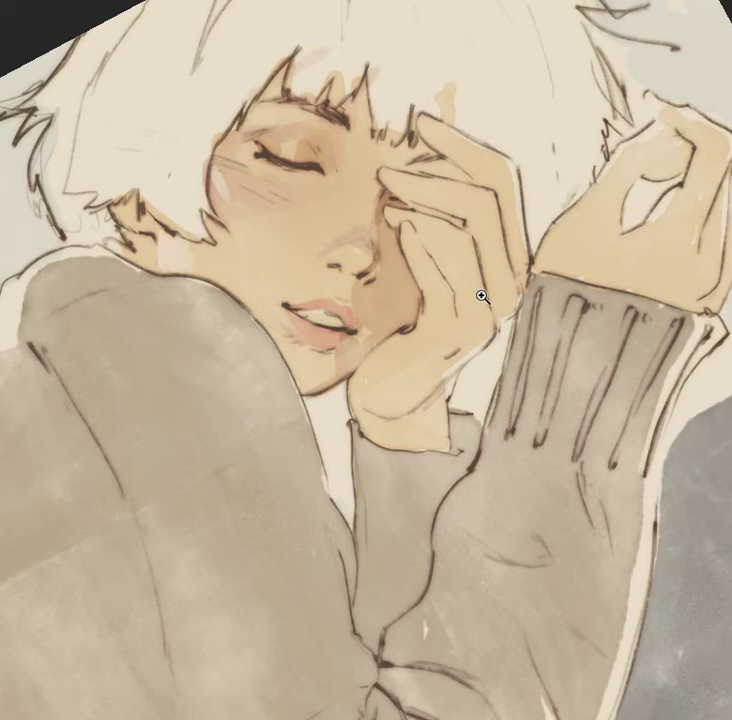
scroll(500, 287, down, 3)
scroll(400, 330, down, 2)
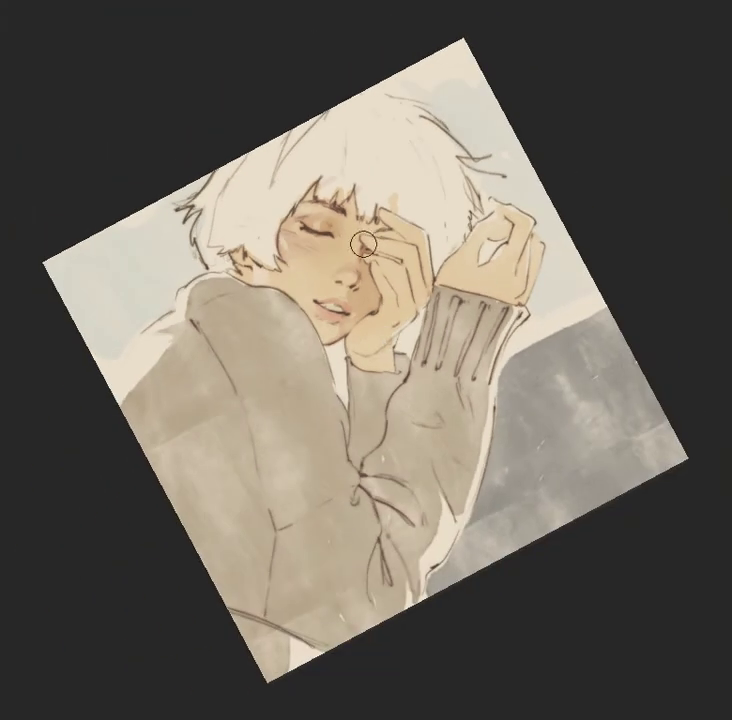
scroll(481, 238, up, 5)
scroll(386, 245, up, 2)
mouse_move(321, 266)
mouse_down()
mouse_move(350, 262)
mouse_move(401, 285)
mouse_up()
drag(320, 311, 379, 336)
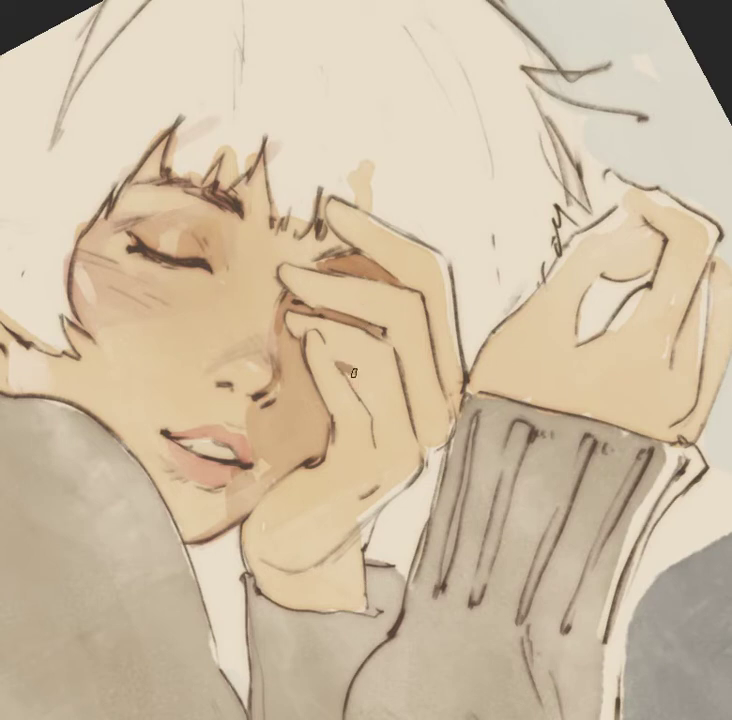
- Rework the left-cheek blush, then check the whole painting and zoom back onto the face and hand
mouse_move(484, 299)
mouse_down()
mouse_move(534, 239)
mouse_move(445, 286)
mouse_up()
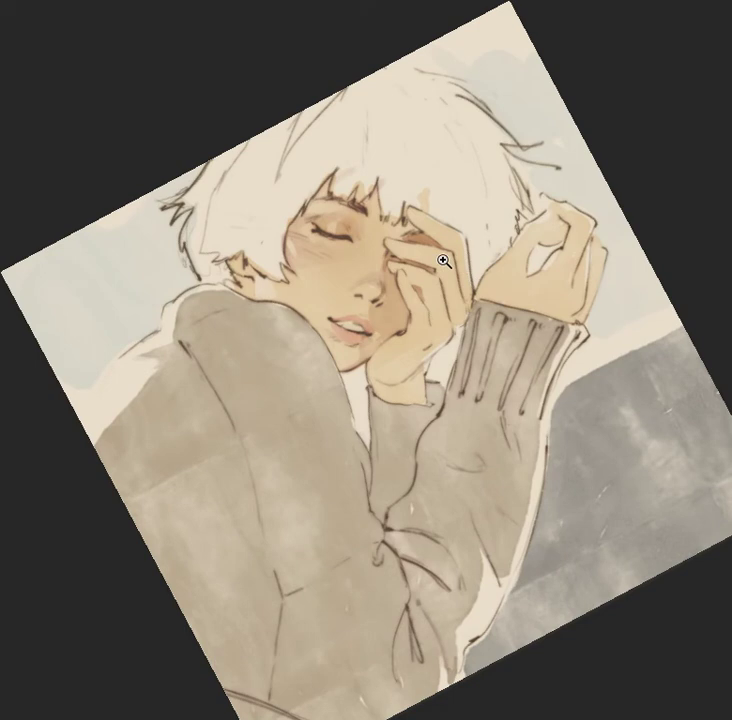
drag(372, 186, 398, 240)
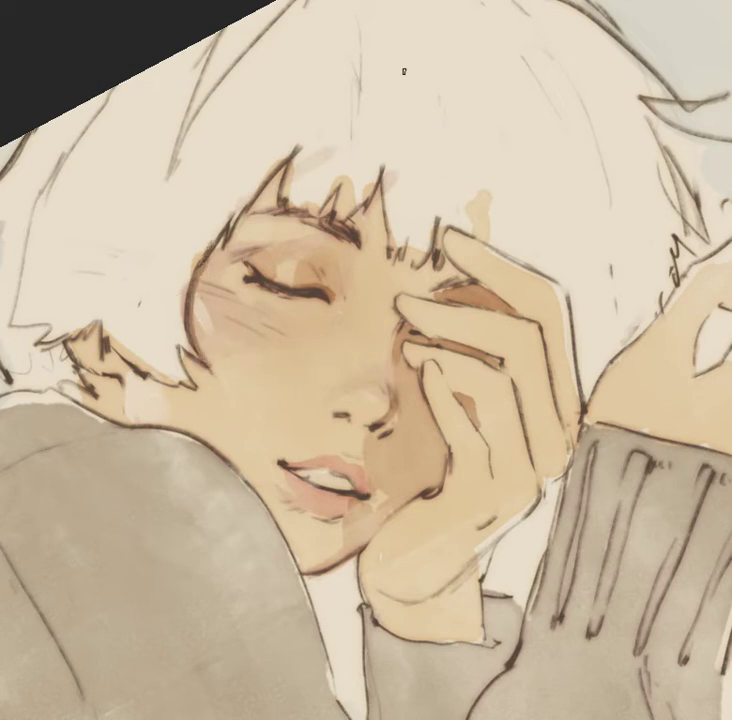
drag(188, 327, 207, 319)
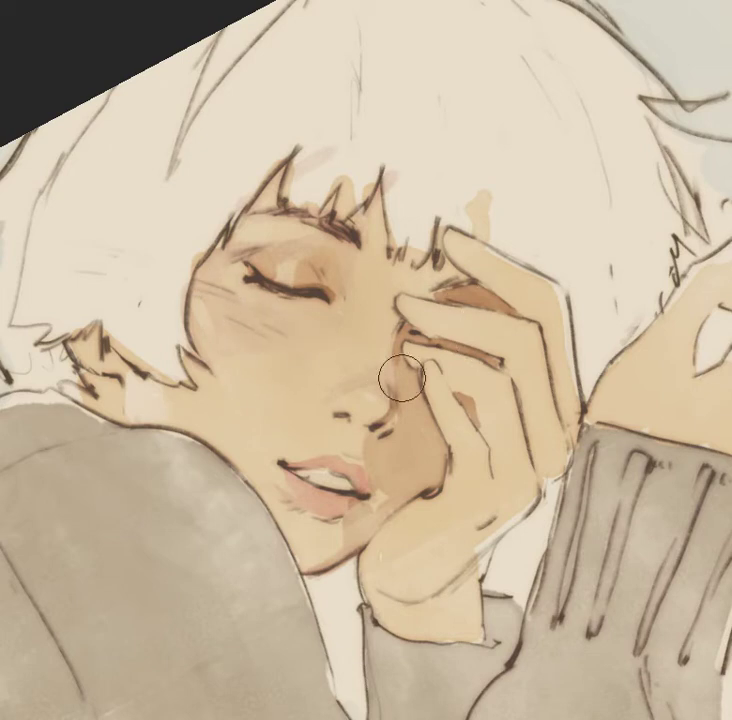
key(z)
mouse_move(417, 328)
mouse_down()
mouse_move(330, 386)
mouse_move(348, 389)
mouse_up()
key(z)
drag(358, 243, 459, 274)
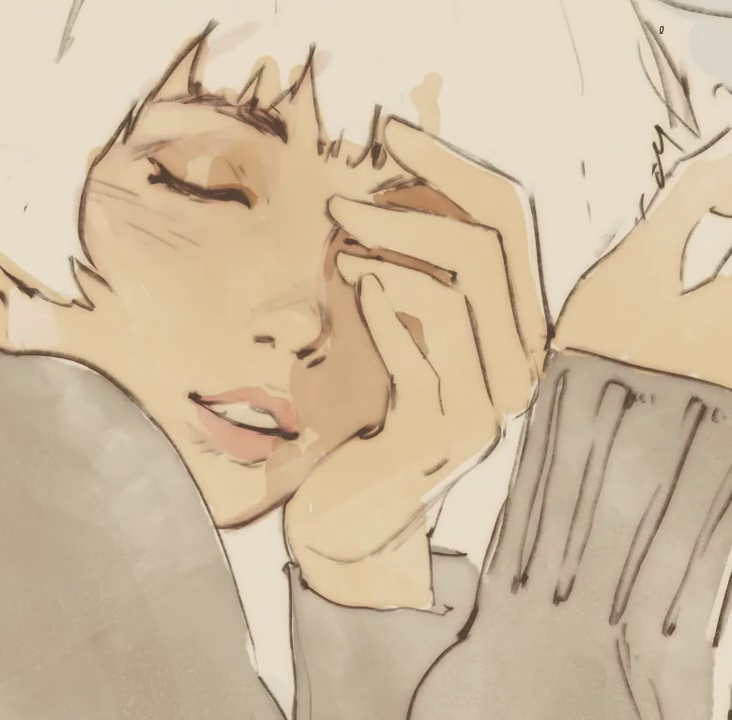
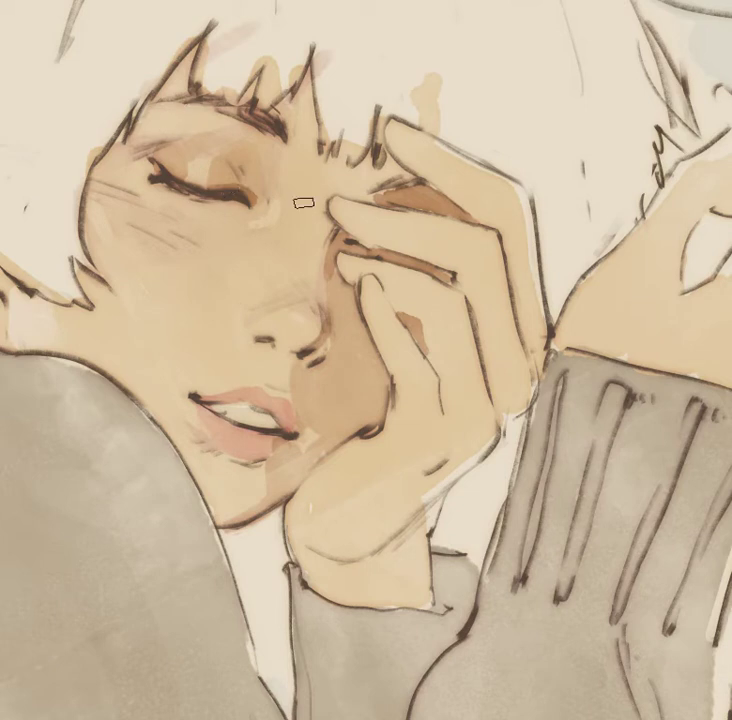
- Paint brown shading on the chin and hand, plus darker tan below the chin
drag(302, 203, 167, 247)
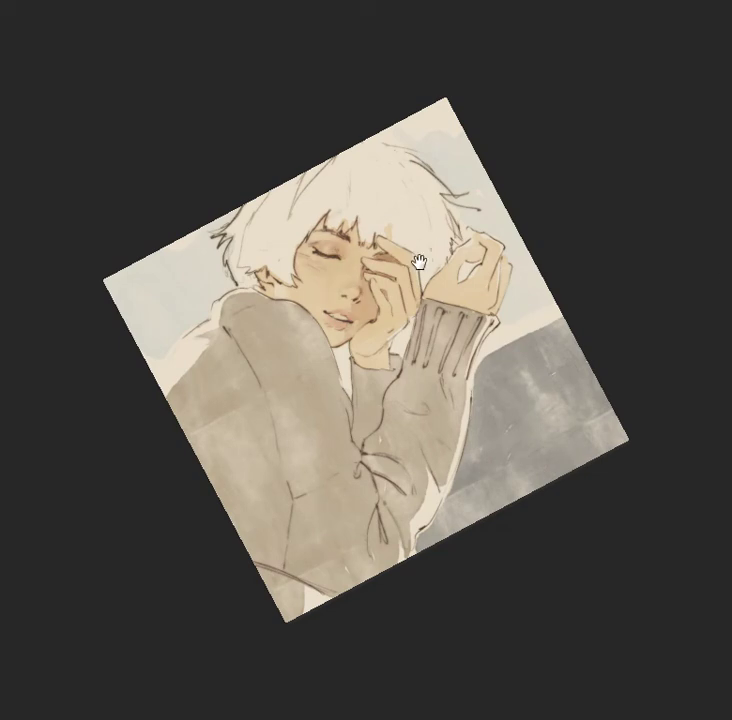
drag(490, 278, 561, 300)
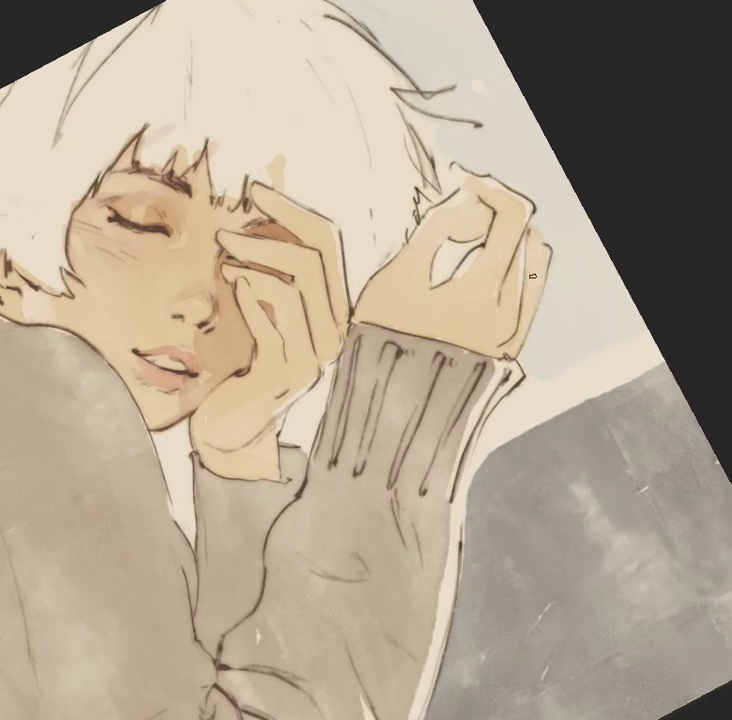
mouse_move(264, 428)
mouse_down()
mouse_move(286, 395)
mouse_move(246, 436)
mouse_up()
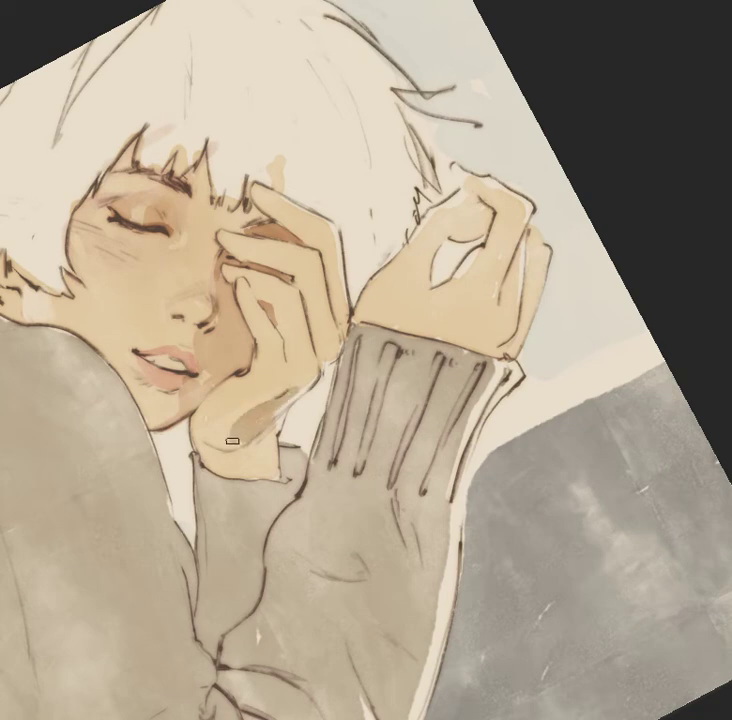
mouse_move(257, 434)
mouse_down()
mouse_move(263, 476)
mouse_move(270, 435)
mouse_up()
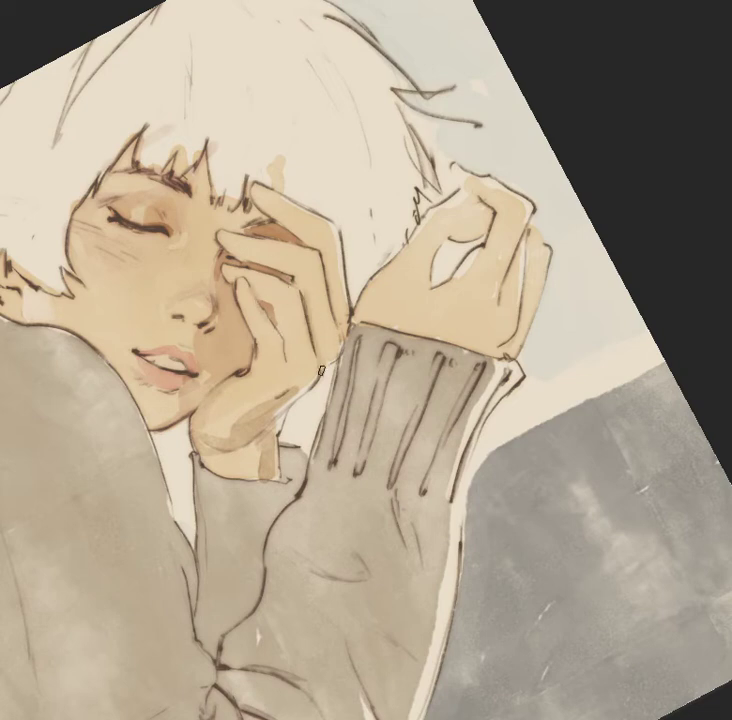
- Zoom out, rotate the canvas view, reset it straight, and zoom back in on the face
drag(343, 294, 364, 328)
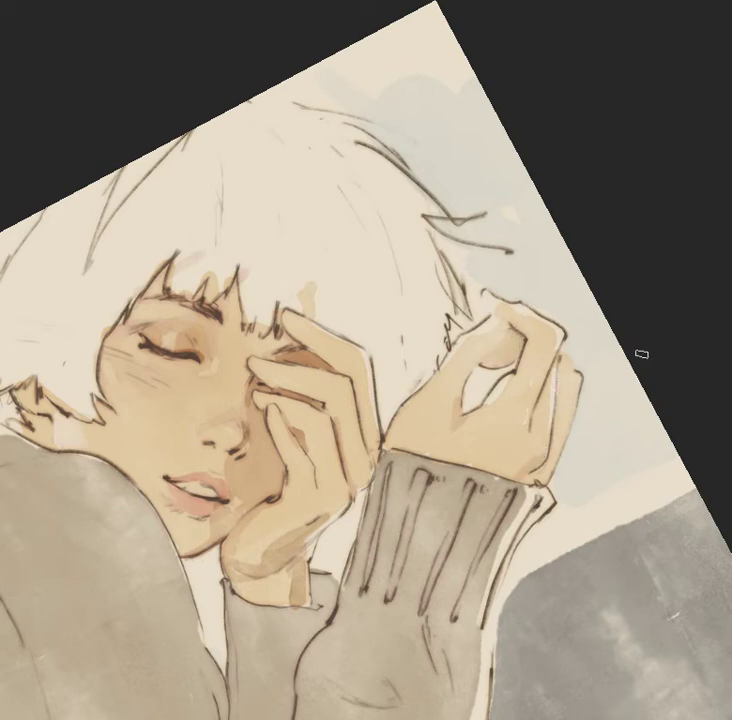
drag(631, 391, 522, 441)
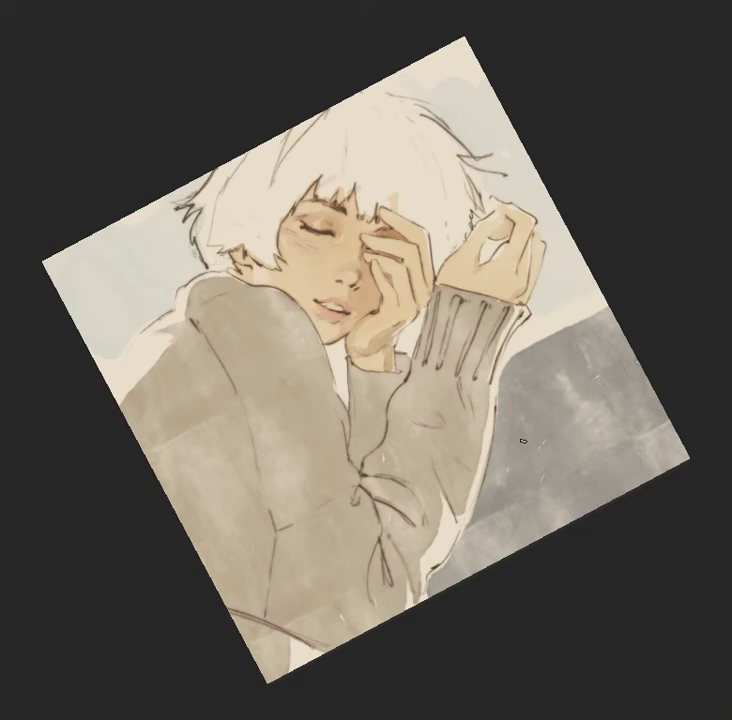
key(r)
mouse_move(457, 224)
mouse_down()
mouse_move(539, 403)
mouse_move(580, 332)
mouse_up()
key(Escape)
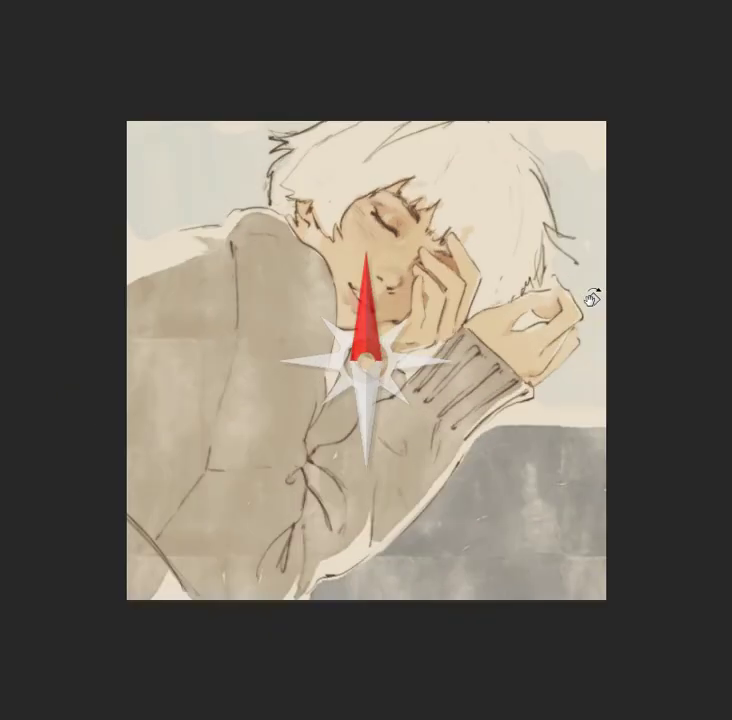
key(z)
mouse_move(413, 299)
mouse_down()
mouse_move(444, 301)
mouse_move(423, 312)
mouse_up()
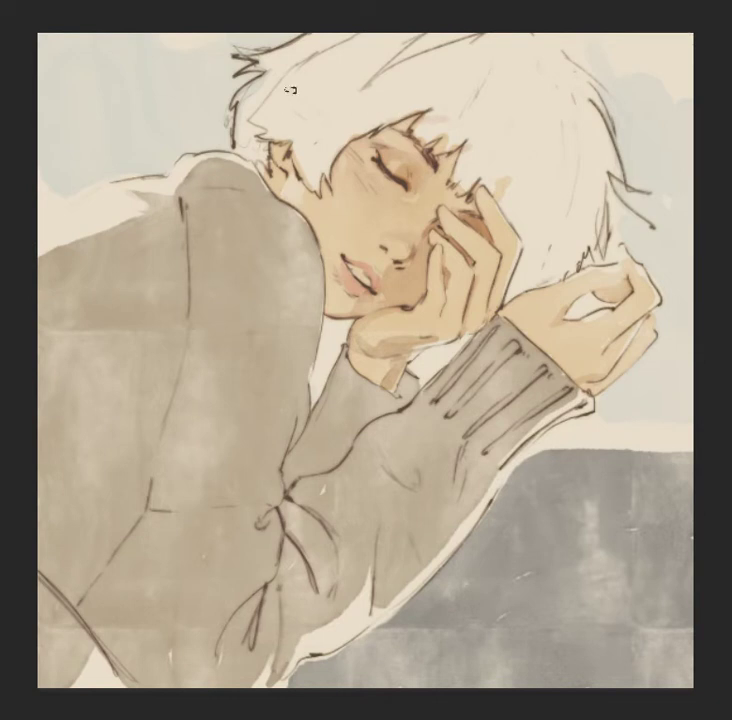
- Paint orange over the top and front of the hair, extending it near the eye
mouse_move(310, 47)
mouse_down()
mouse_move(268, 60)
mouse_move(296, 56)
mouse_move(268, 77)
mouse_move(252, 76)
mouse_move(238, 145)
mouse_move(248, 118)
mouse_move(253, 155)
mouse_move(252, 126)
mouse_move(273, 122)
mouse_move(296, 147)
mouse_move(302, 170)
mouse_move(288, 125)
mouse_move(300, 180)
mouse_move(296, 170)
mouse_move(326, 176)
mouse_move(362, 108)
mouse_move(372, 105)
mouse_move(378, 77)
mouse_move(397, 93)
mouse_move(397, 117)
mouse_move(422, 101)
mouse_move(300, 125)
mouse_move(340, 85)
mouse_move(290, 110)
mouse_move(339, 82)
mouse_move(332, 70)
mouse_move(348, 57)
mouse_move(310, 65)
mouse_move(384, 27)
mouse_move(345, 35)
mouse_move(400, 40)
mouse_move(470, 28)
mouse_move(452, 52)
mouse_move(433, 118)
mouse_move(425, 121)
mouse_up()
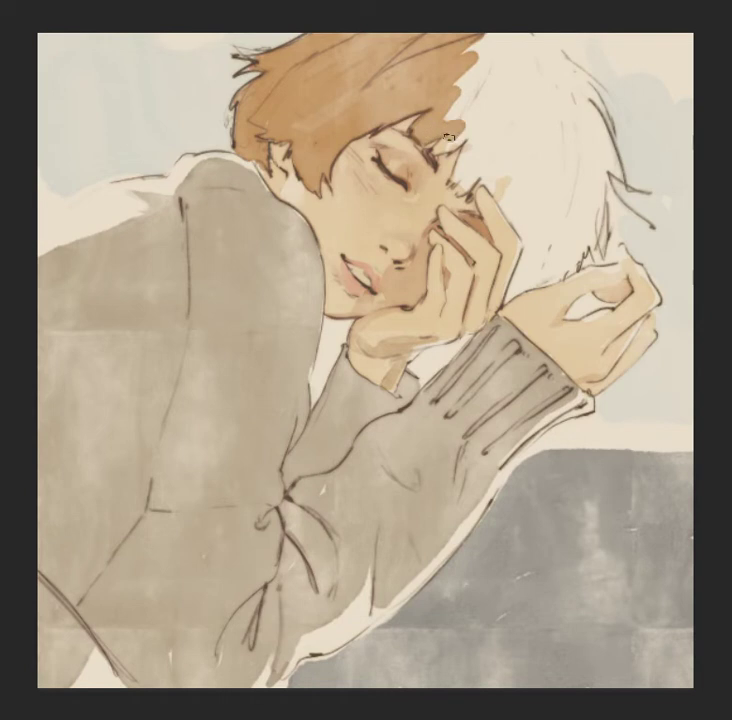
mouse_move(428, 127)
mouse_down()
mouse_move(455, 147)
mouse_move(487, 77)
mouse_move(460, 45)
mouse_move(465, 35)
mouse_move(452, 123)
mouse_up()
- Cover the remaining white hair strands with orange, including those near the hand
mouse_move(474, 57)
mouse_down()
mouse_move(526, 69)
mouse_move(516, 28)
mouse_move(499, 63)
mouse_move(527, 50)
mouse_move(556, 76)
mouse_move(568, 62)
mouse_move(553, 48)
mouse_move(511, 109)
mouse_move(489, 123)
mouse_move(463, 158)
mouse_move(516, 212)
mouse_move(500, 175)
mouse_move(509, 101)
mouse_move(523, 165)
mouse_move(529, 144)
mouse_move(530, 215)
mouse_move(518, 226)
mouse_move(519, 274)
mouse_up()
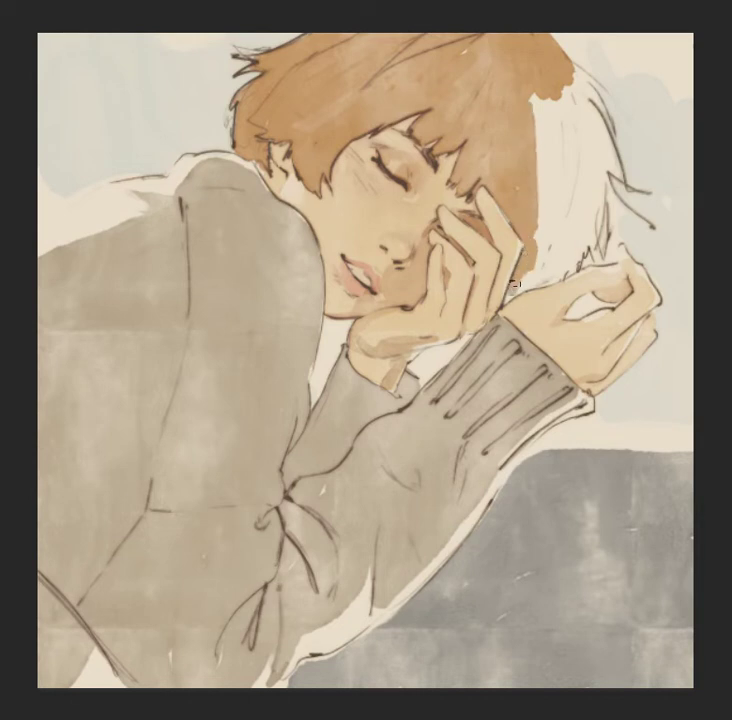
mouse_move(536, 264)
mouse_down()
mouse_move(597, 224)
mouse_move(597, 142)
mouse_up()
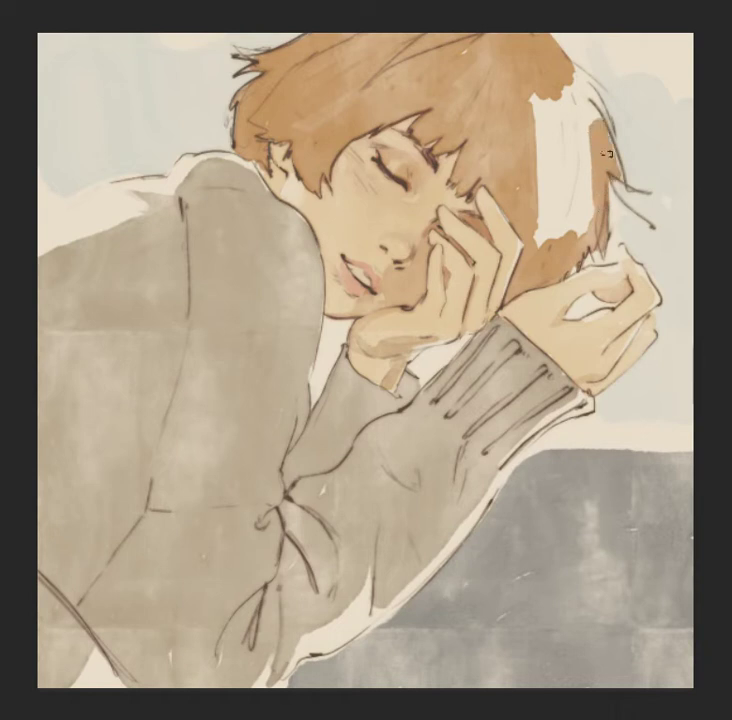
mouse_move(603, 238)
mouse_down()
mouse_move(560, 150)
mouse_move(556, 168)
mouse_move(578, 199)
mouse_move(590, 188)
mouse_move(547, 242)
mouse_move(533, 108)
mouse_move(552, 137)
mouse_move(538, 76)
mouse_up()
mouse_move(578, 147)
mouse_down()
mouse_move(567, 98)
mouse_move(589, 120)
mouse_move(577, 85)
mouse_move(552, 128)
mouse_up()
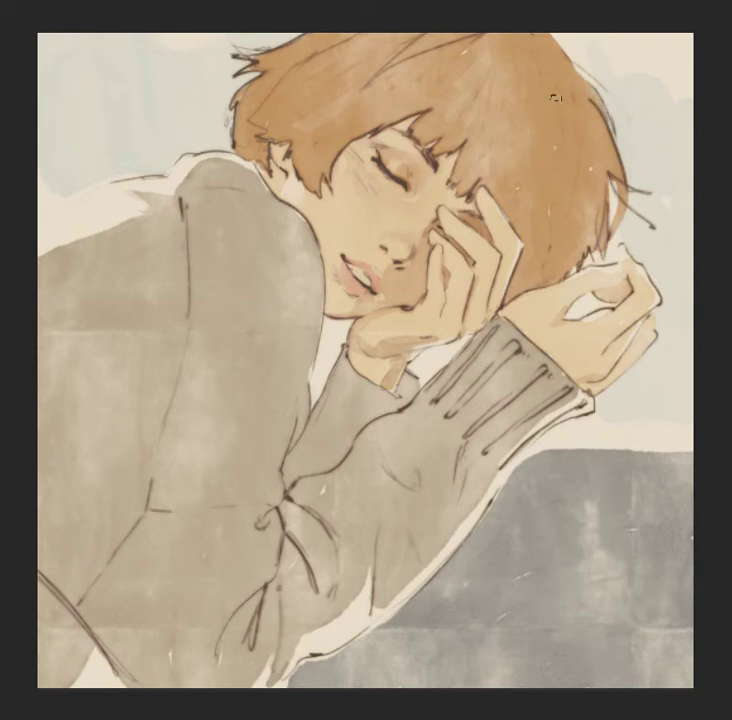
- Paint a pale white highlight near the crown and begin darkening the collar under the chin
drag(489, 75, 526, 33)
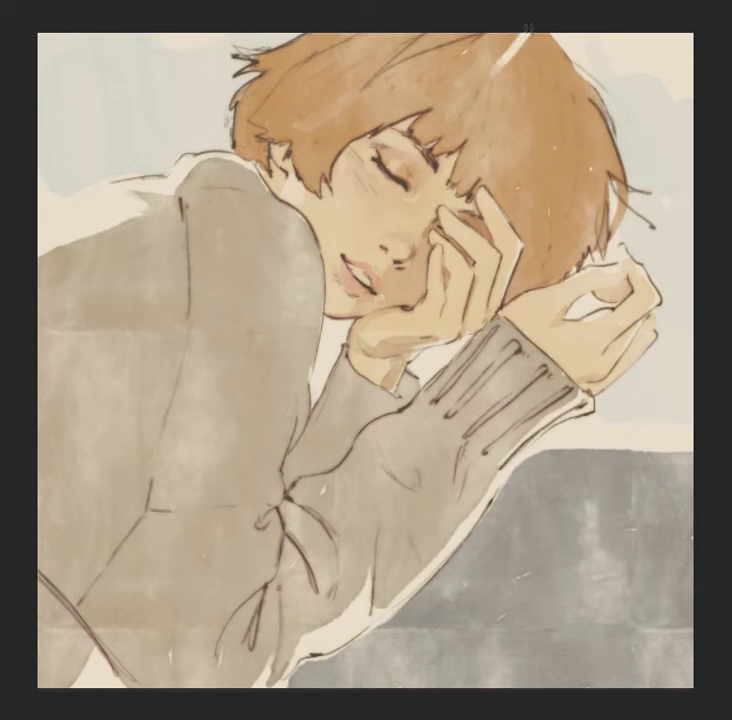
drag(507, 49, 484, 62)
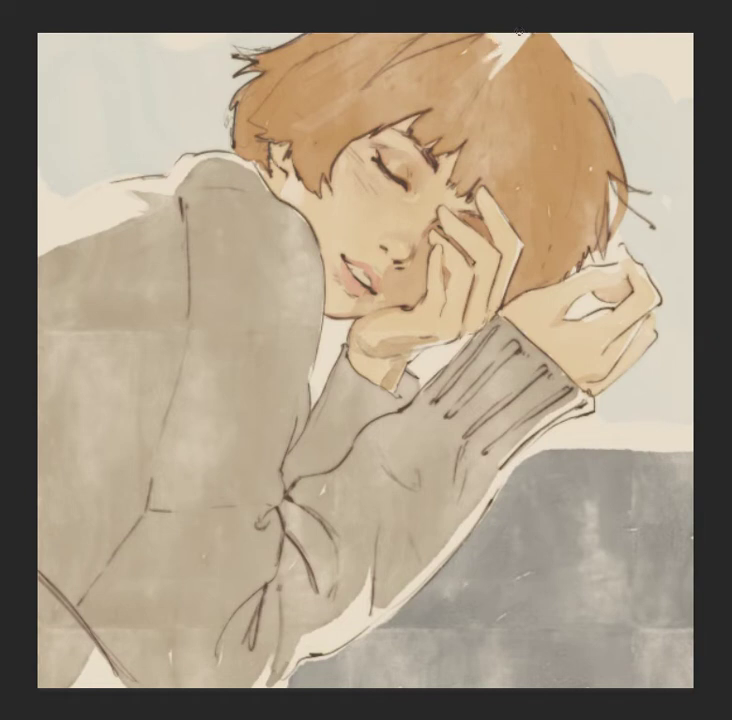
drag(497, 36, 484, 69)
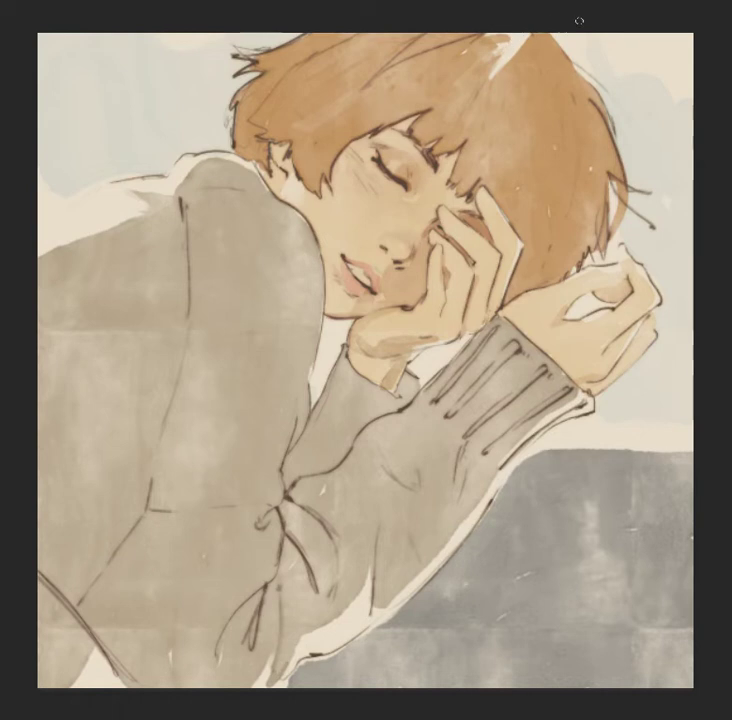
mouse_move(530, 51)
mouse_down()
mouse_move(539, 72)
mouse_move(526, 72)
mouse_move(547, 115)
mouse_up()
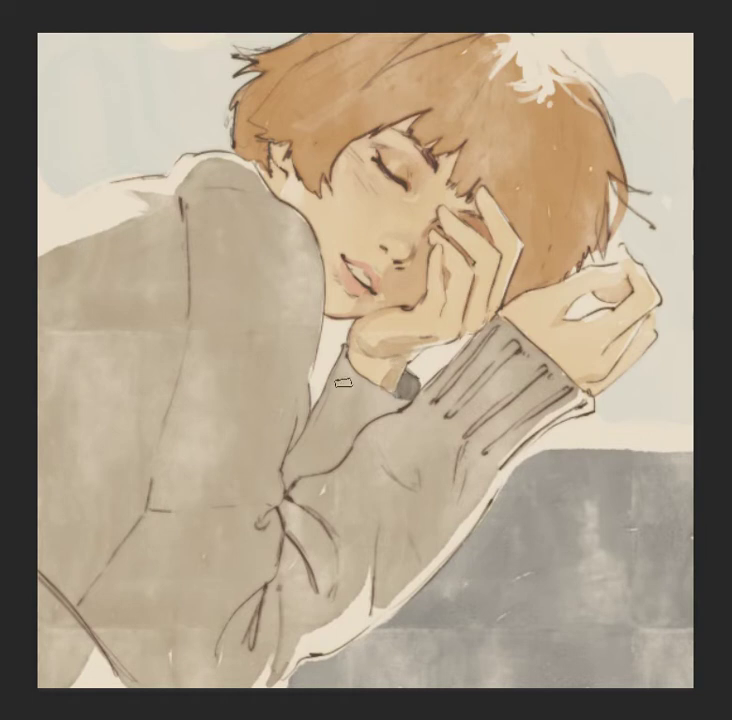
mouse_move(342, 390)
mouse_down()
mouse_move(337, 374)
mouse_move(286, 478)
mouse_move(370, 414)
mouse_up()
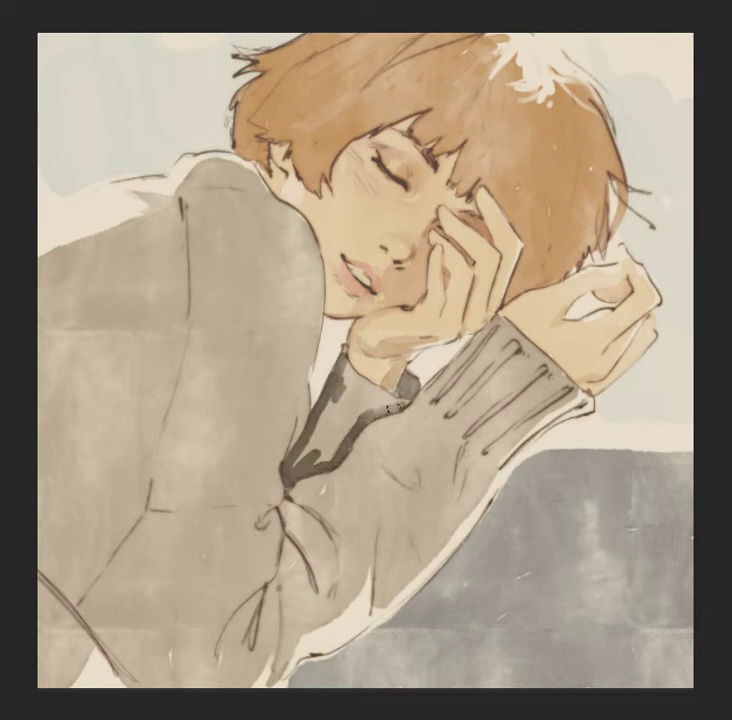
- Fill the collar opening with dark grey and add dark shadows on the sleeve and cuff
mouse_move(355, 423)
mouse_down()
mouse_move(330, 405)
mouse_move(300, 420)
mouse_move(318, 454)
mouse_move(330, 350)
mouse_move(350, 376)
mouse_move(355, 370)
mouse_move(340, 380)
mouse_move(392, 404)
mouse_up()
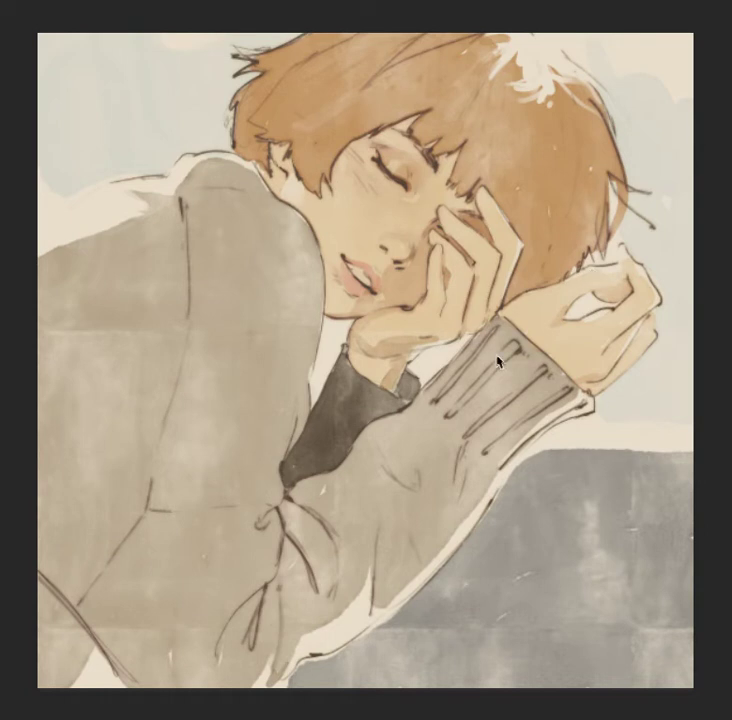
mouse_move(464, 448)
mouse_down()
mouse_move(449, 520)
mouse_move(480, 479)
mouse_move(474, 470)
mouse_move(457, 502)
mouse_move(466, 448)
mouse_up()
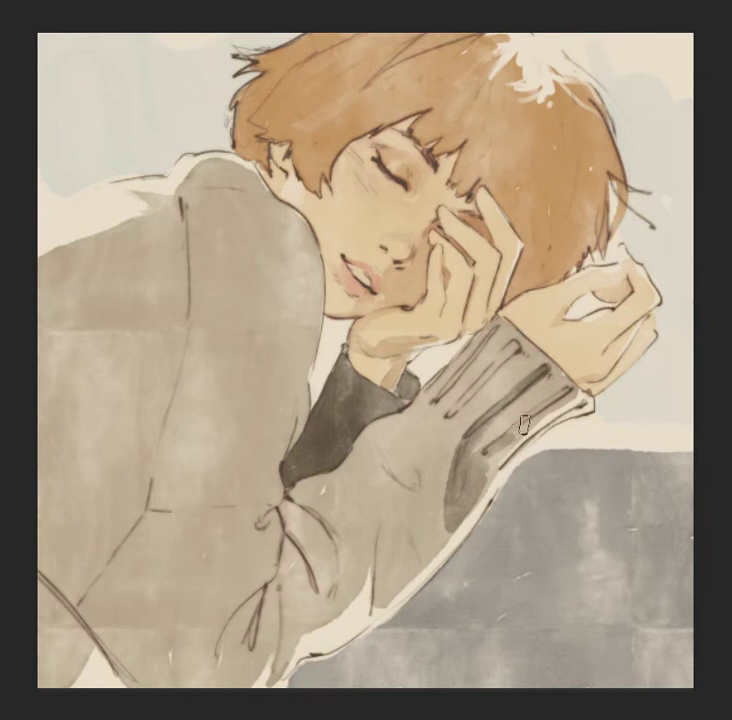
drag(511, 433, 562, 395)
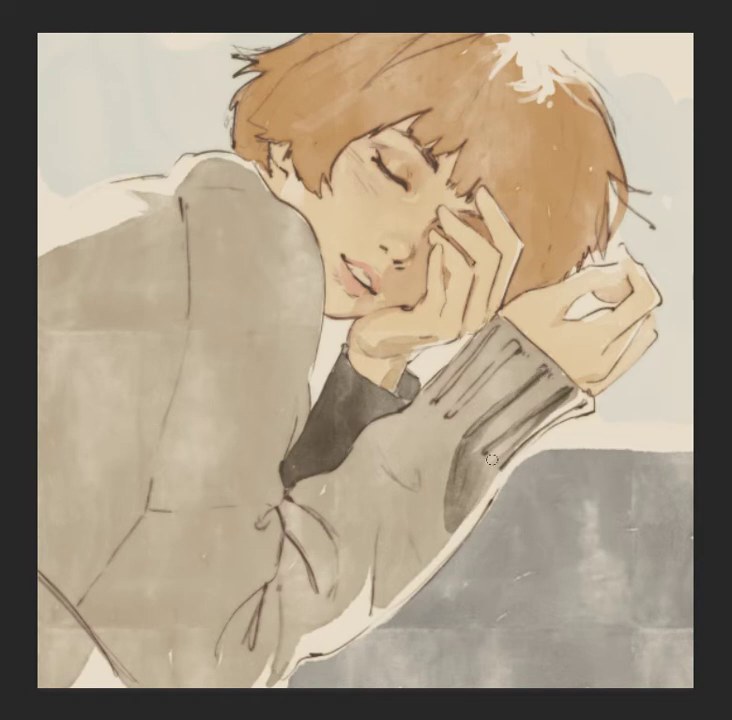
- Paint grey shadow shapes on the sleeve, undo a blending stroke, and shade the ribbon fold
mouse_move(378, 450)
mouse_down()
mouse_move(404, 470)
mouse_move(405, 483)
mouse_up()
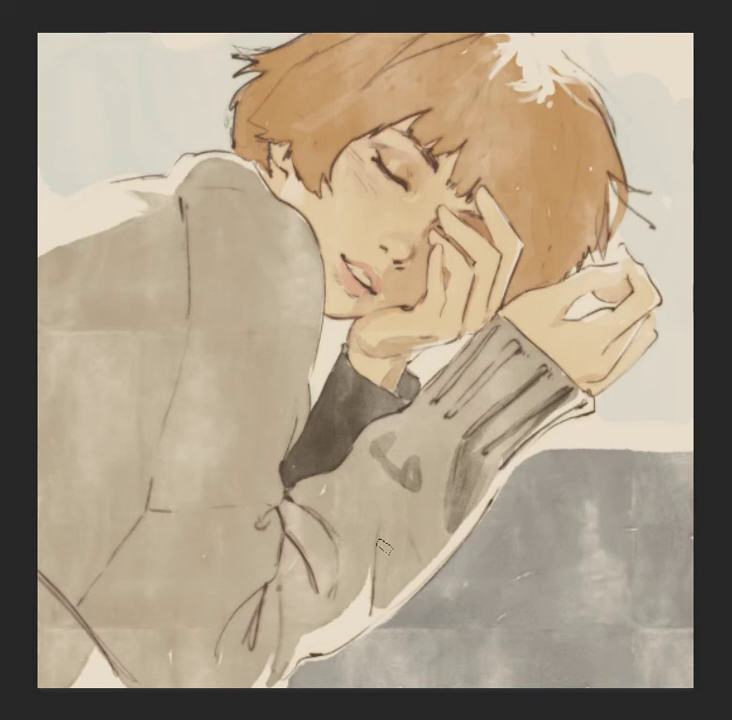
drag(378, 600, 381, 514)
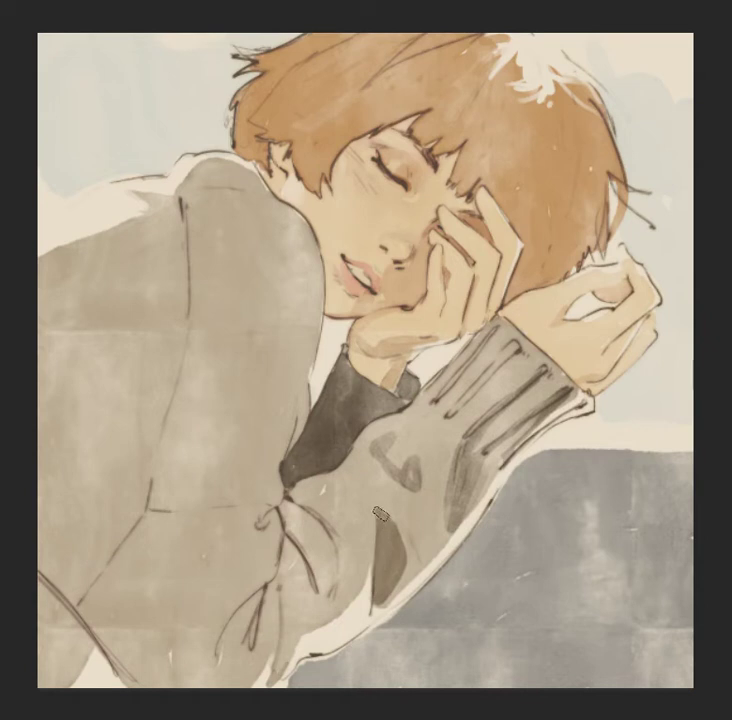
drag(381, 503, 372, 520)
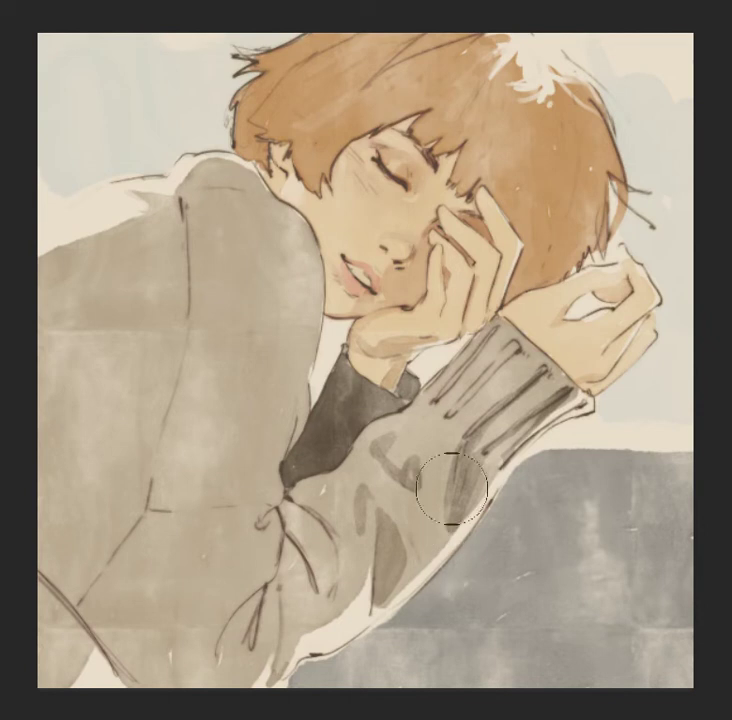
drag(454, 490, 351, 632)
key(ctrl+z)
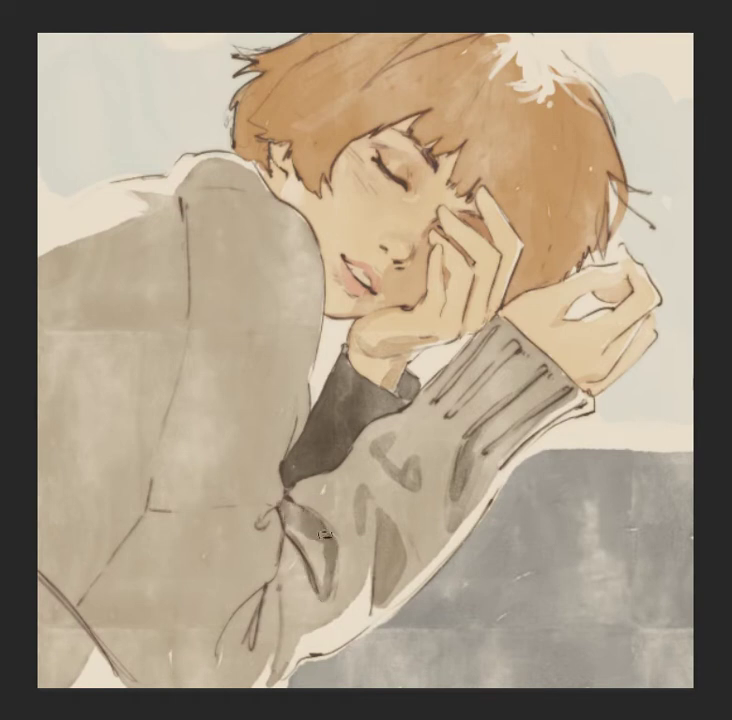
drag(301, 603, 258, 630)
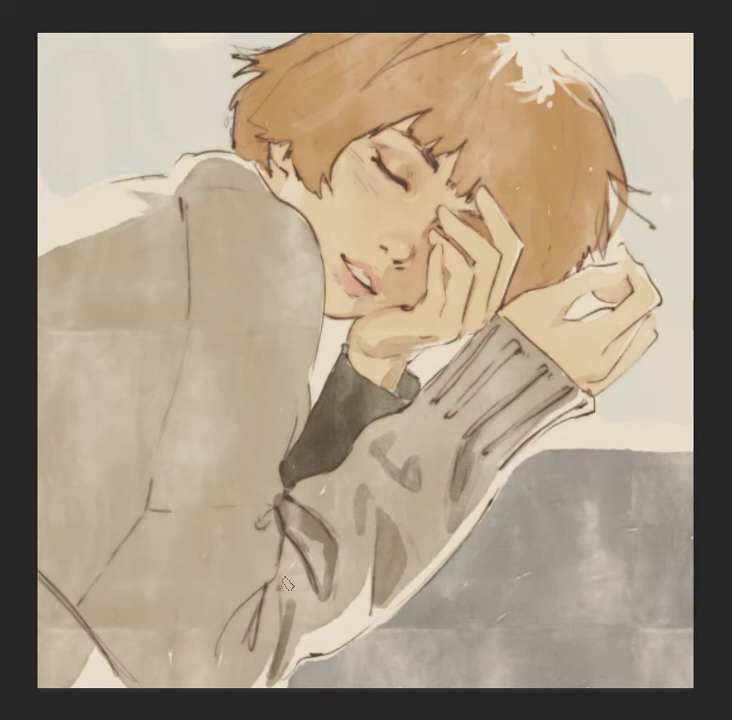
- Shade the ribbon and sleeve folds grey, softening the lower-left fold shadow with a larger brush
drag(270, 540, 262, 600)
drag(272, 515, 252, 648)
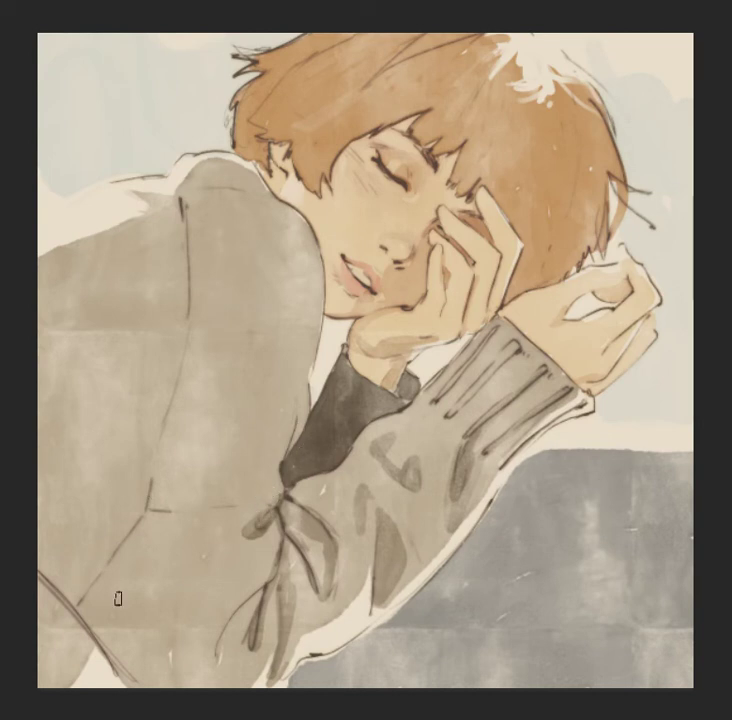
mouse_move(100, 622)
mouse_down()
mouse_move(168, 645)
mouse_move(114, 601)
mouse_move(140, 620)
mouse_move(139, 604)
mouse_move(143, 666)
mouse_up()
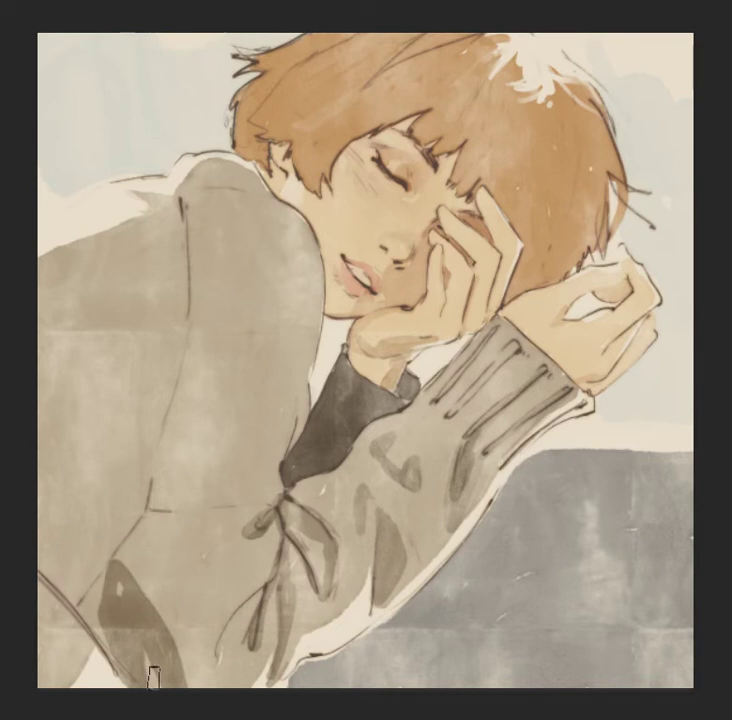
key(bracketright)
key(bracketright)
key(bracketright)
mouse_move(126, 563)
mouse_down()
mouse_move(139, 539)
mouse_move(163, 662)
mouse_up()
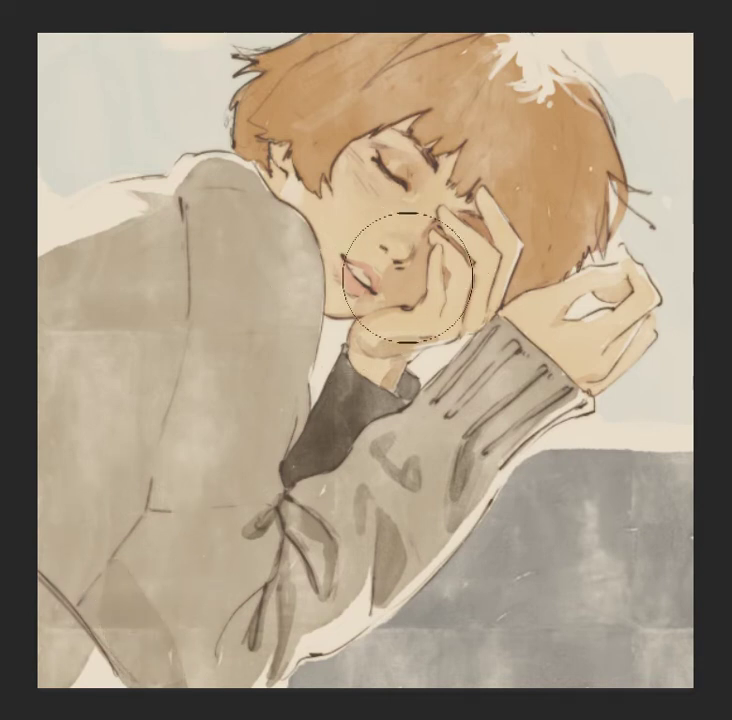
key(bracketleft)
key(bracketleft)
key(bracketleft)
key(bracketleft)
key(bracketleft)
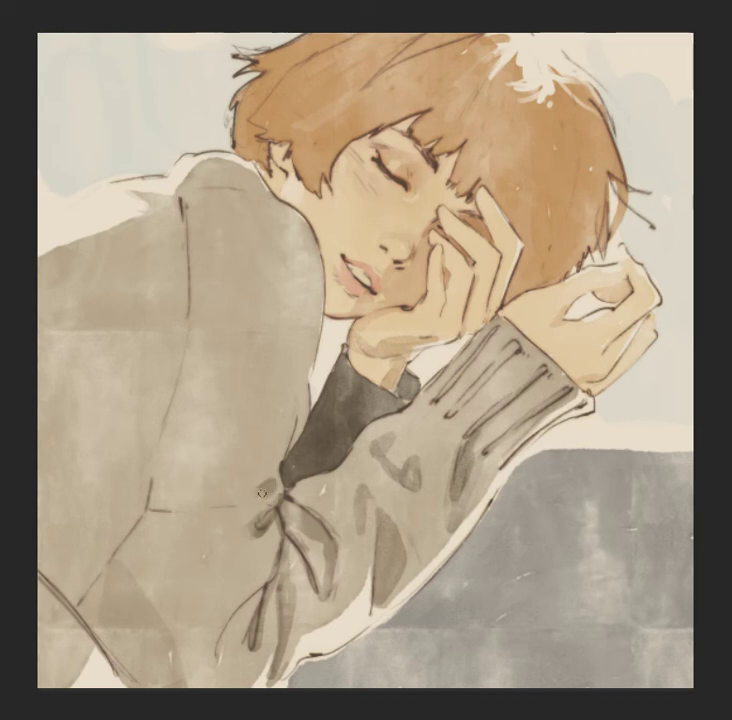
- Add grey shadows beside the collar and on the sweater's left side, blending them in
drag(290, 402, 285, 440)
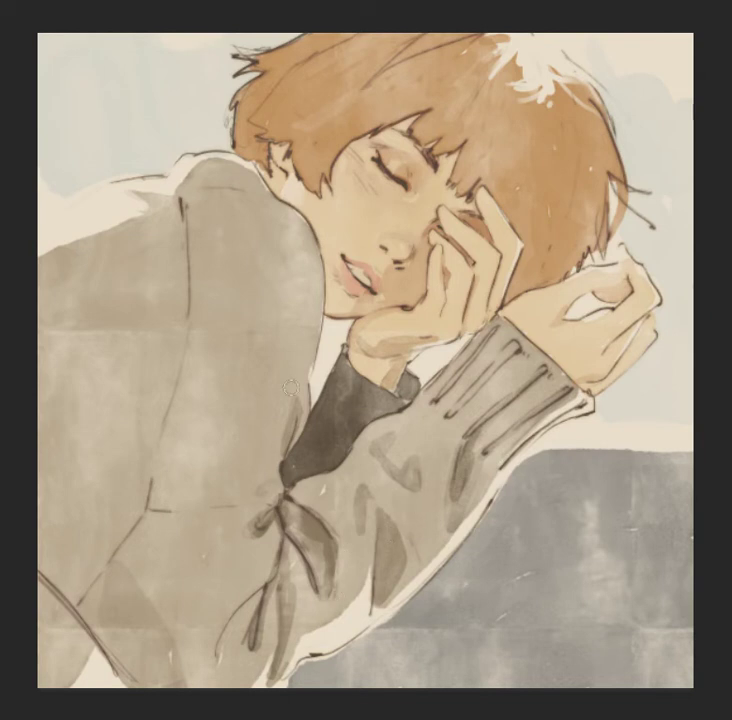
mouse_move(98, 526)
mouse_down()
mouse_move(90, 490)
mouse_move(87, 508)
mouse_up()
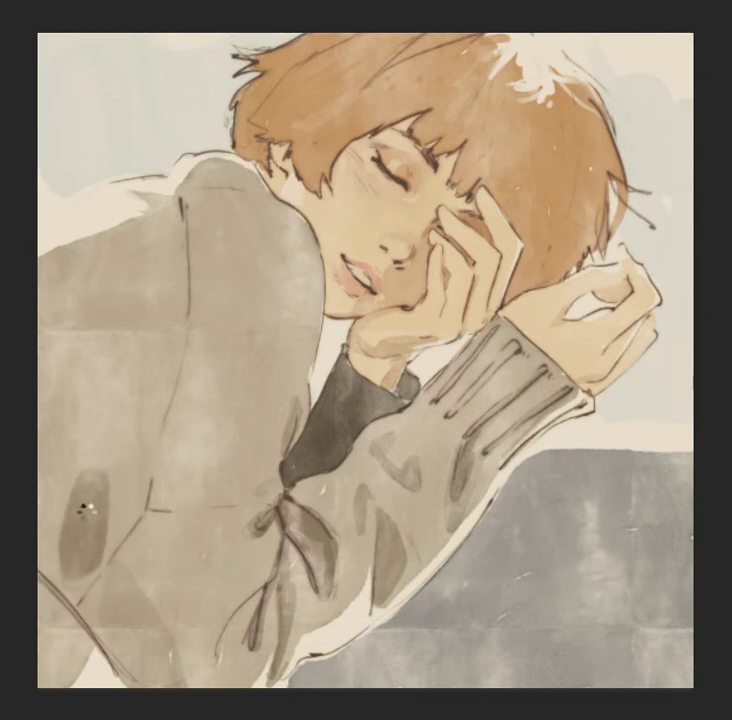
mouse_move(70, 554)
mouse_down()
mouse_move(88, 516)
mouse_move(108, 507)
mouse_move(79, 503)
mouse_up()
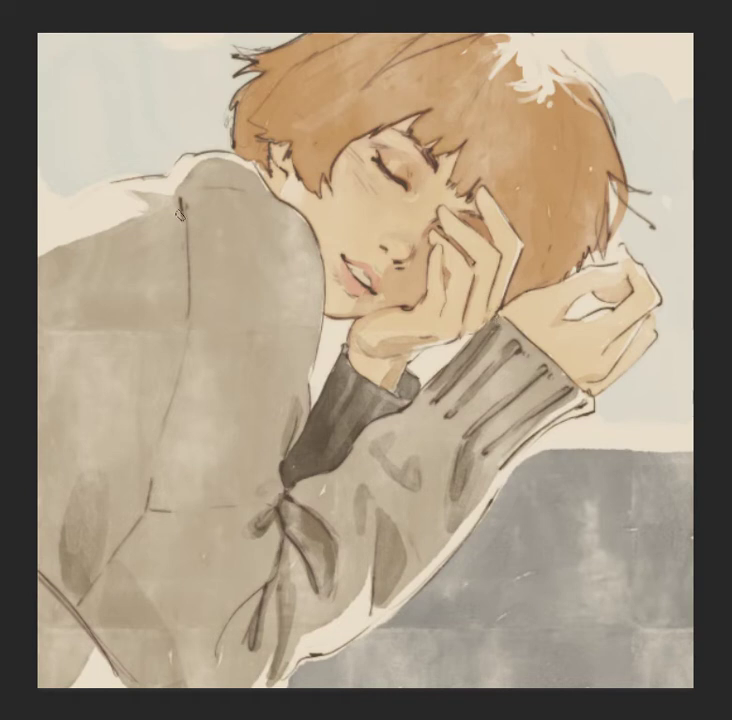
- Extend the shoulder seam line and shade the shoulder top and lower-left sweater edge
drag(180, 211, 184, 286)
drag(241, 159, 214, 176)
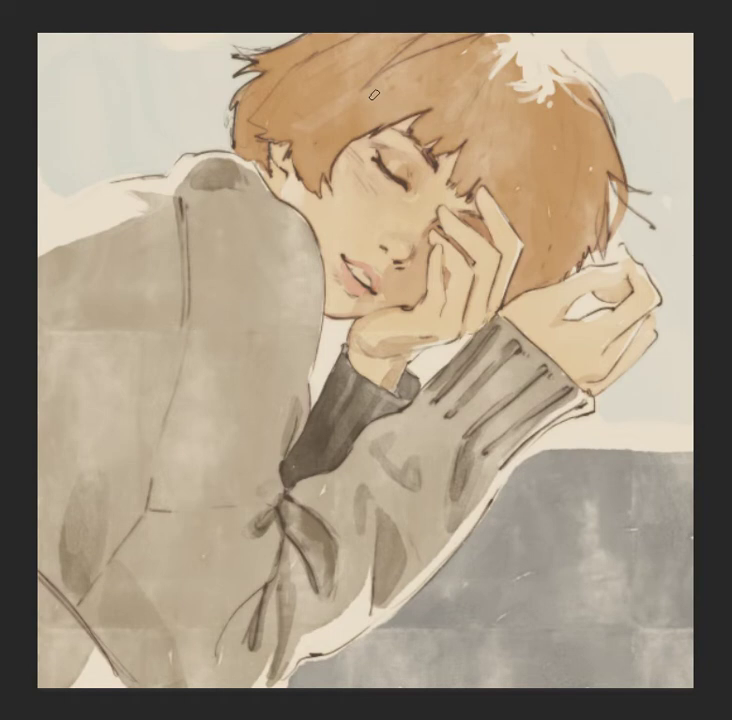
mouse_move(64, 586)
mouse_down()
mouse_move(33, 618)
mouse_move(33, 585)
mouse_move(46, 600)
mouse_move(70, 585)
mouse_move(40, 650)
mouse_move(60, 620)
mouse_move(60, 640)
mouse_up()
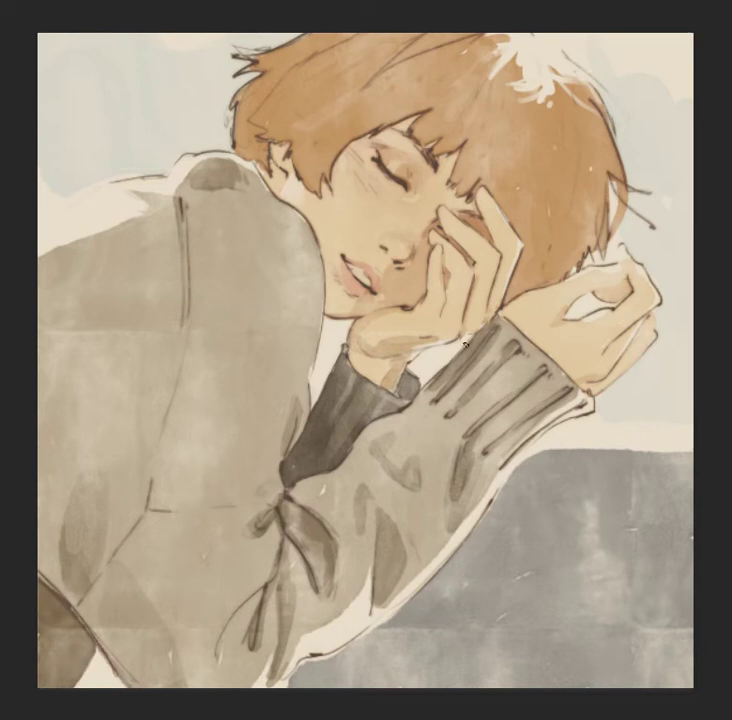
- Paint ribbon tails below the bow, a ribbon line leftward, and a soft shoulder shadow
drag(222, 575, 185, 650)
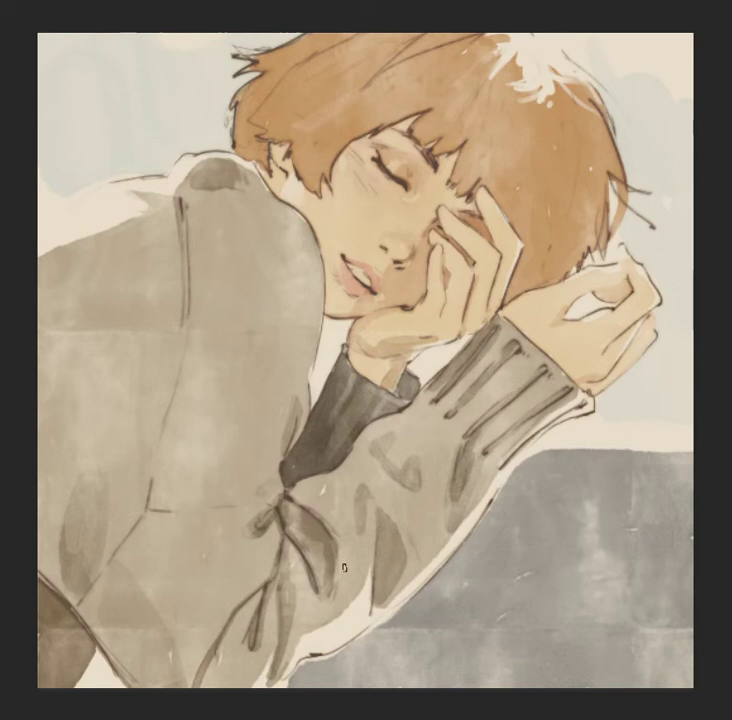
drag(226, 622, 208, 660)
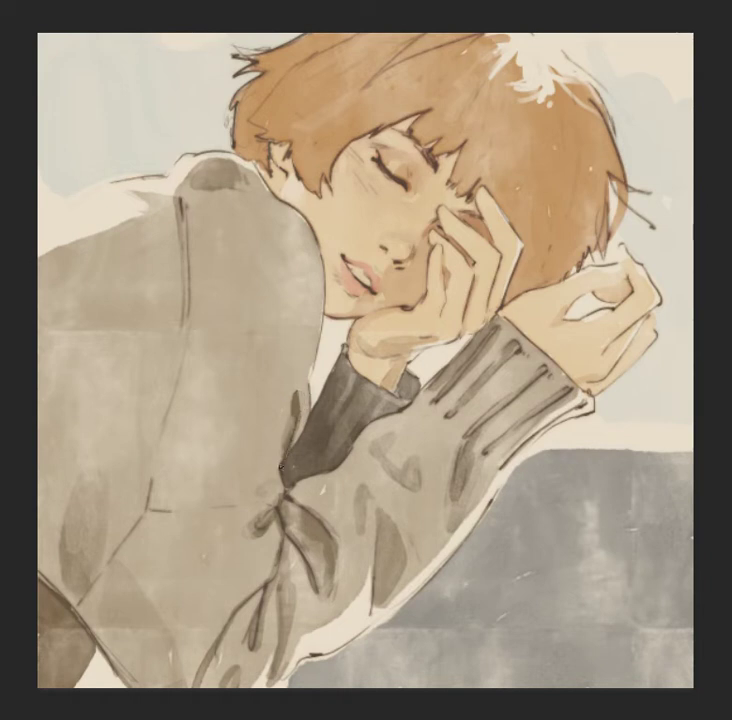
drag(272, 496, 132, 516)
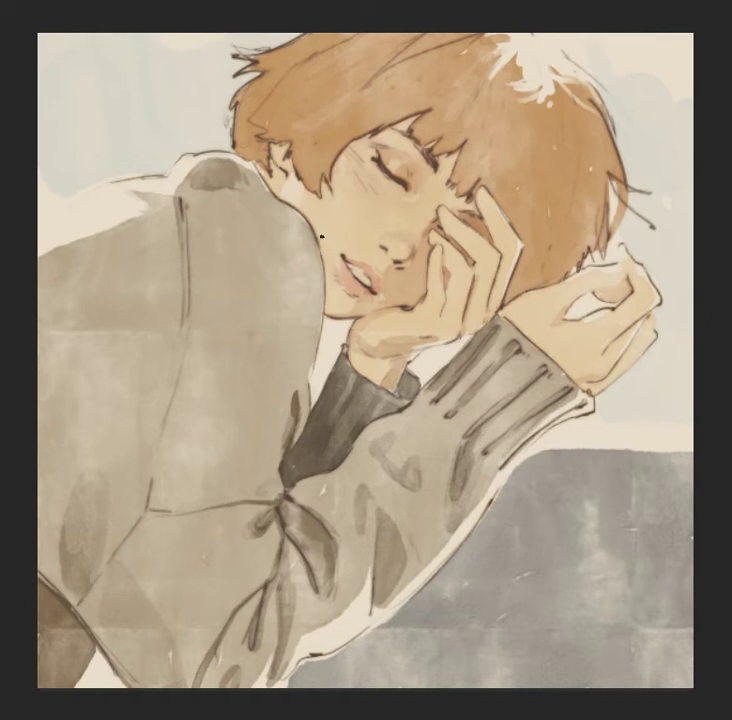
drag(278, 231, 281, 333)
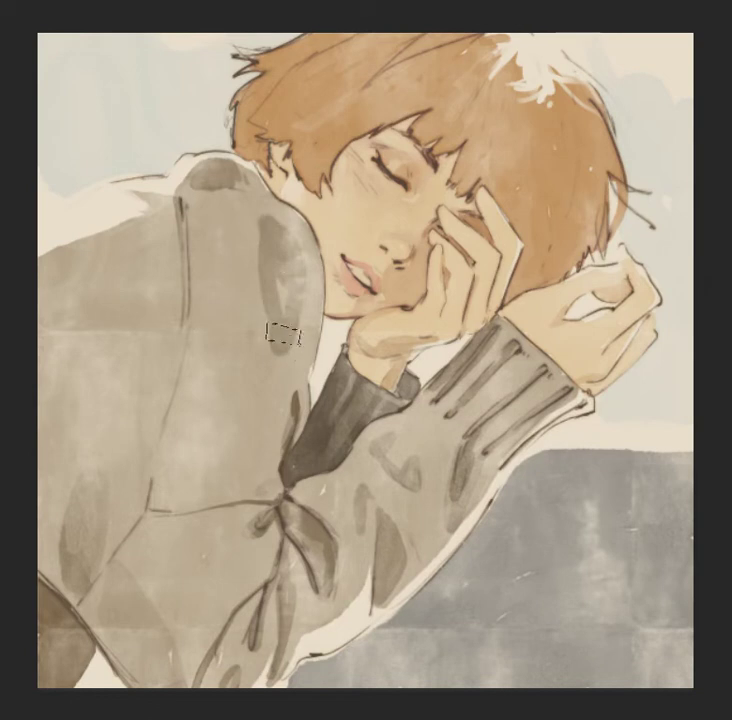
- Soften the shoulder shadow with a larger brush and paint dark strokes along the hair's left side
key(e)
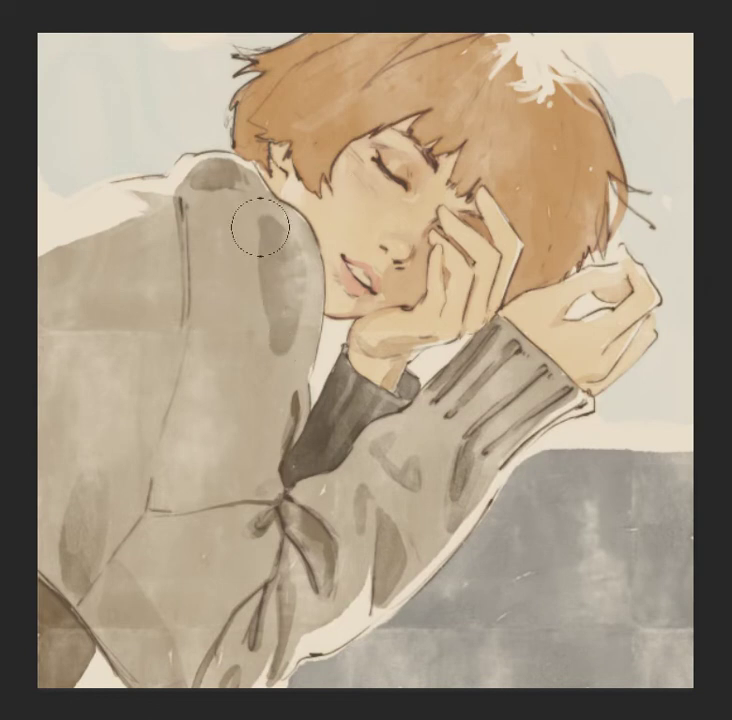
drag(258, 229, 270, 332)
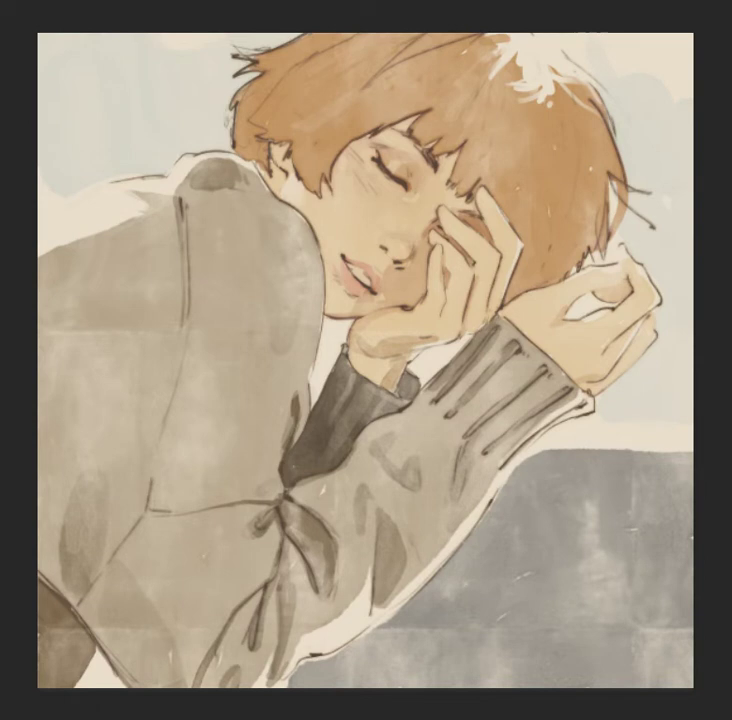
mouse_move(243, 106)
mouse_down()
mouse_move(266, 78)
mouse_move(272, 84)
mouse_move(376, 36)
mouse_move(240, 115)
mouse_move(264, 60)
mouse_move(222, 126)
mouse_move(228, 147)
mouse_move(246, 158)
mouse_up()
mouse_move(258, 112)
mouse_down()
mouse_move(262, 125)
mouse_move(279, 132)
mouse_move(290, 164)
mouse_move(316, 184)
mouse_up()
drag(318, 130, 331, 173)
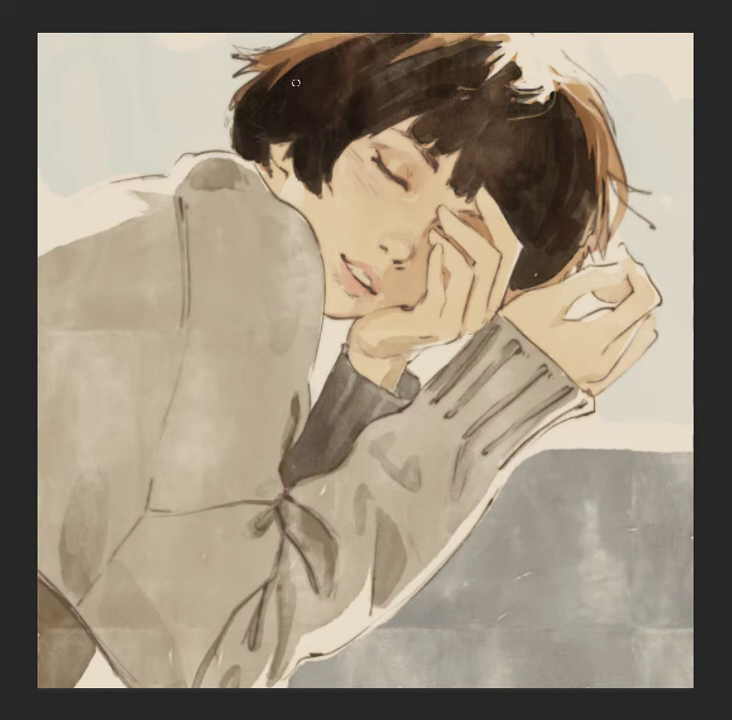
- Lay warm brown along the hair's left edge and darken the left part of the hair
drag(247, 109, 253, 8)
mouse_move(245, 140)
mouse_down()
mouse_move(253, 57)
mouse_move(229, 106)
mouse_up()
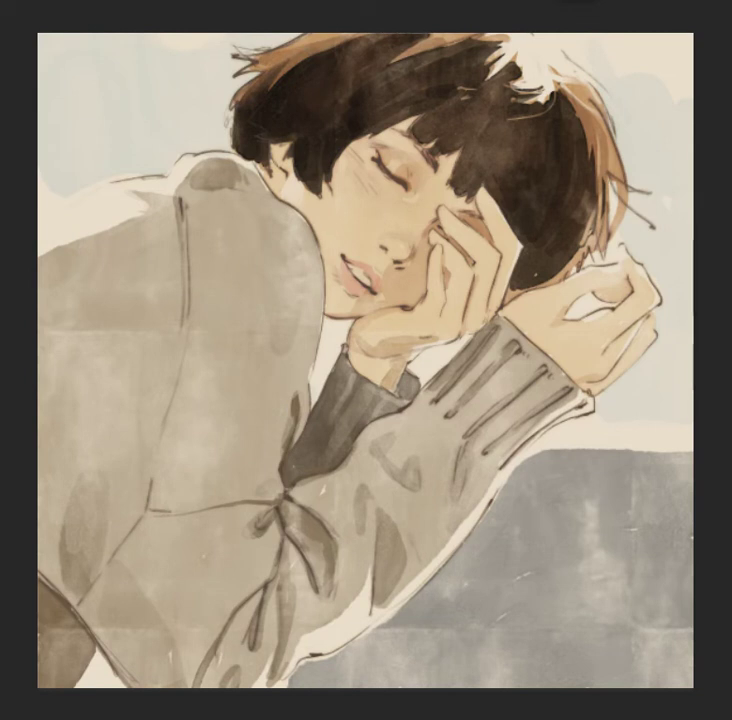
- Paint warmer, lighter brown over the hair top, then undo and redo to compare
drag(255, 130, 302, 98)
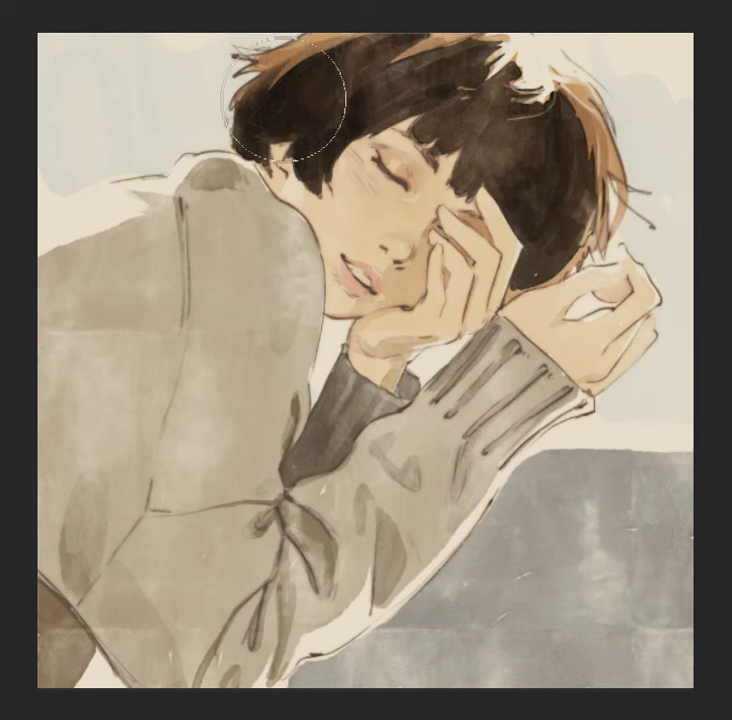
drag(482, 40, 725, 155)
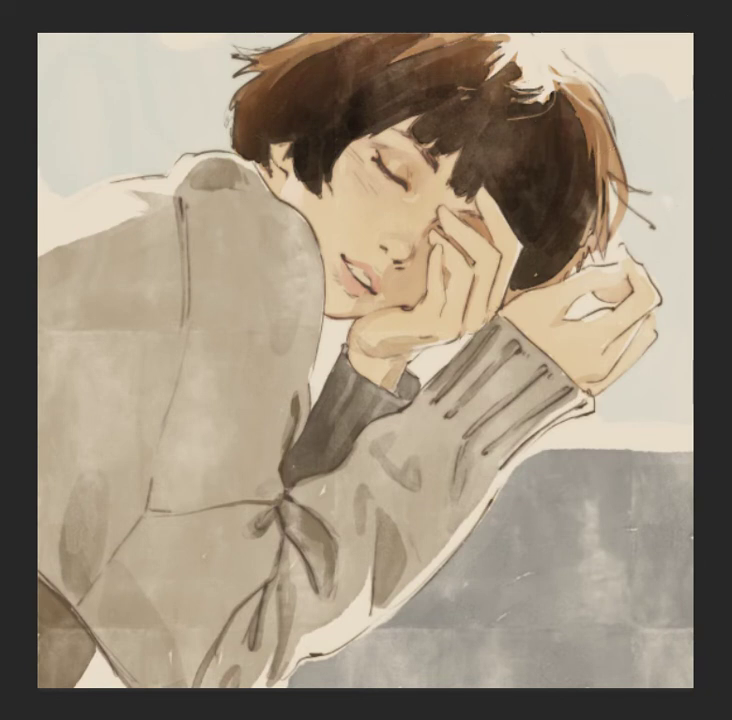
key(ctrl+z)
key(ctrl+shift+z)
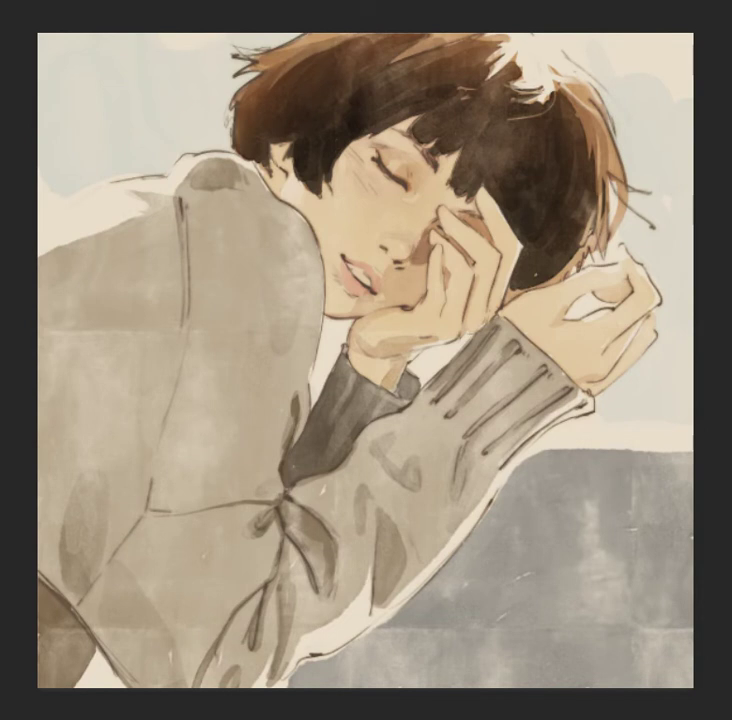
- Brush a soft pink blush onto the cheek beside the nose
scroll(478, 218, up, 5)
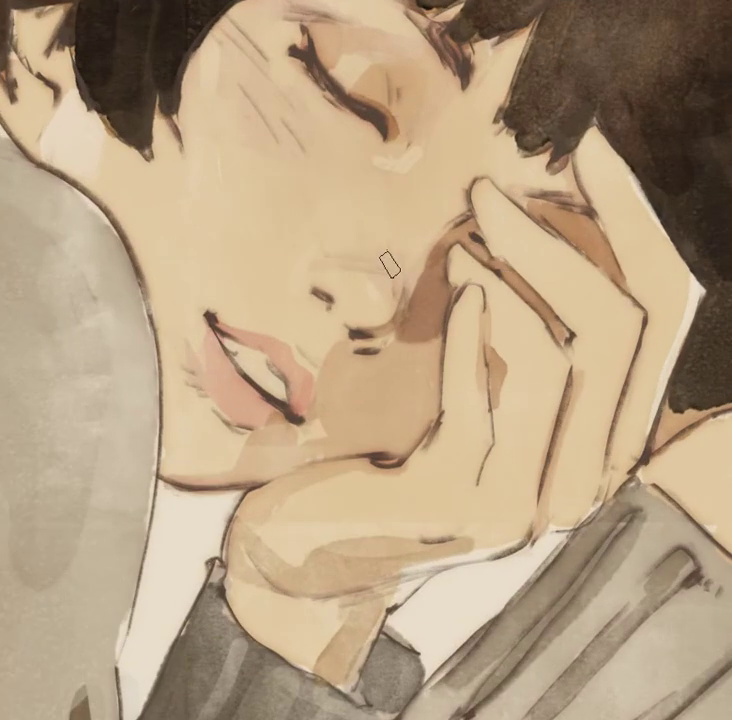
drag(389, 265, 397, 253)
scroll(494, 187, down, 4)
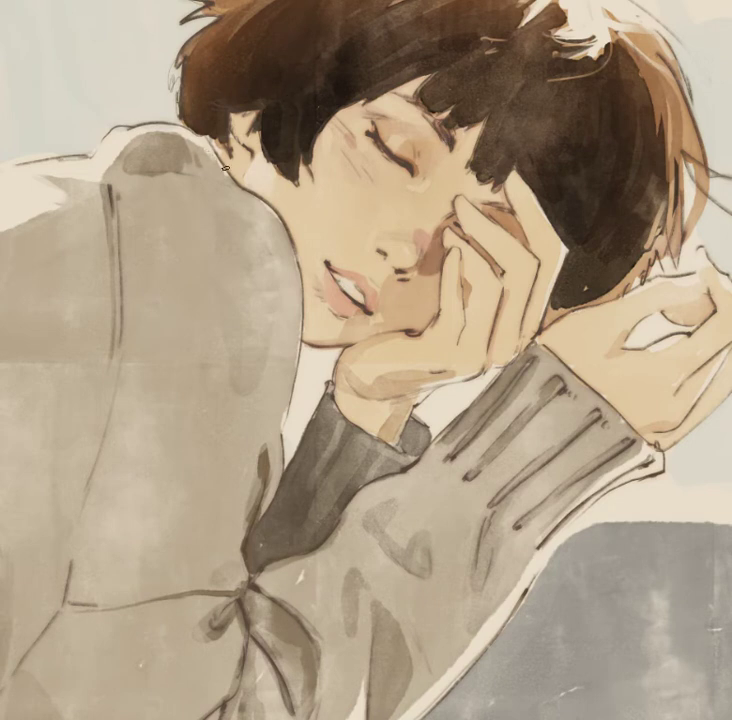
- Paint a light highlight stroke on top of the sweater shoulder beside the hair
drag(186, 181, 218, 185)
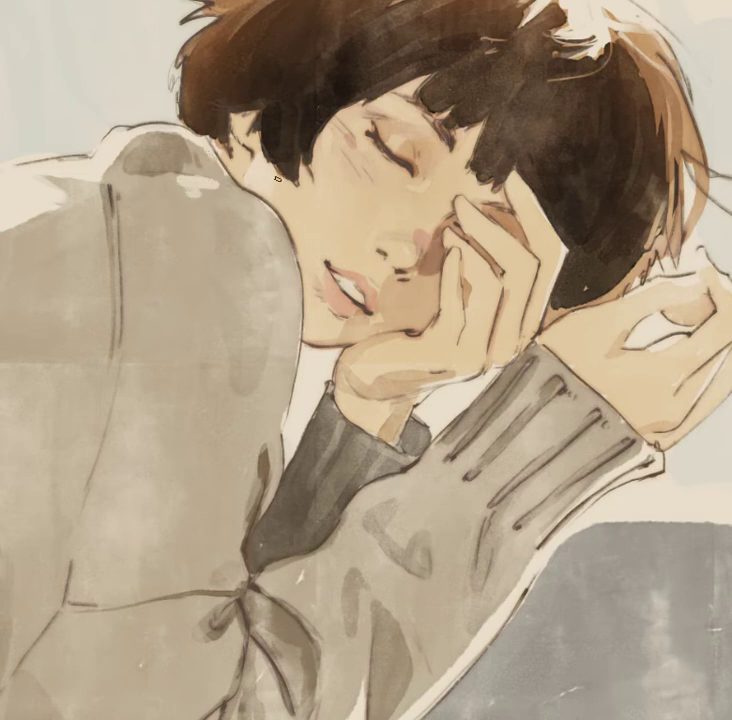
scroll(516, 356, down, 3)
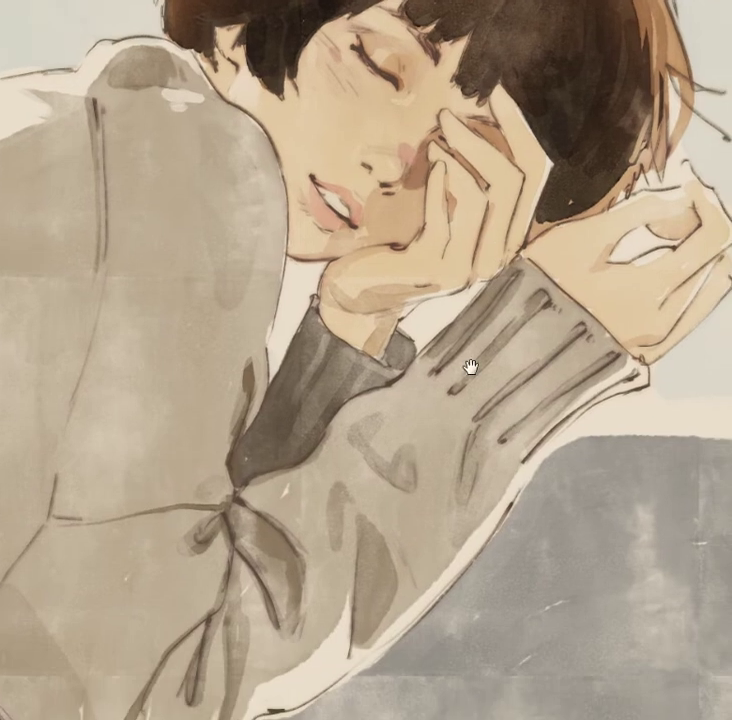
drag(425, 470, 361, 500)
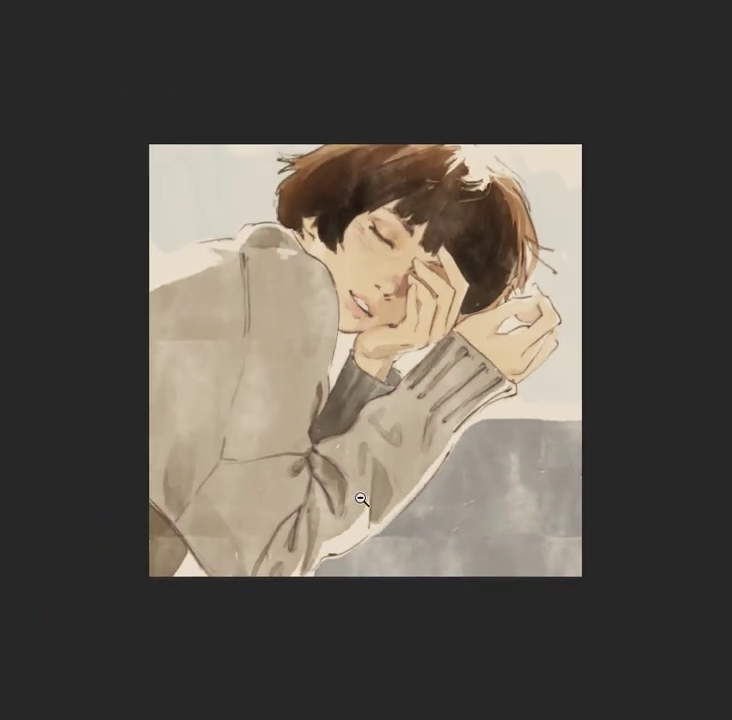
click(565, 284)
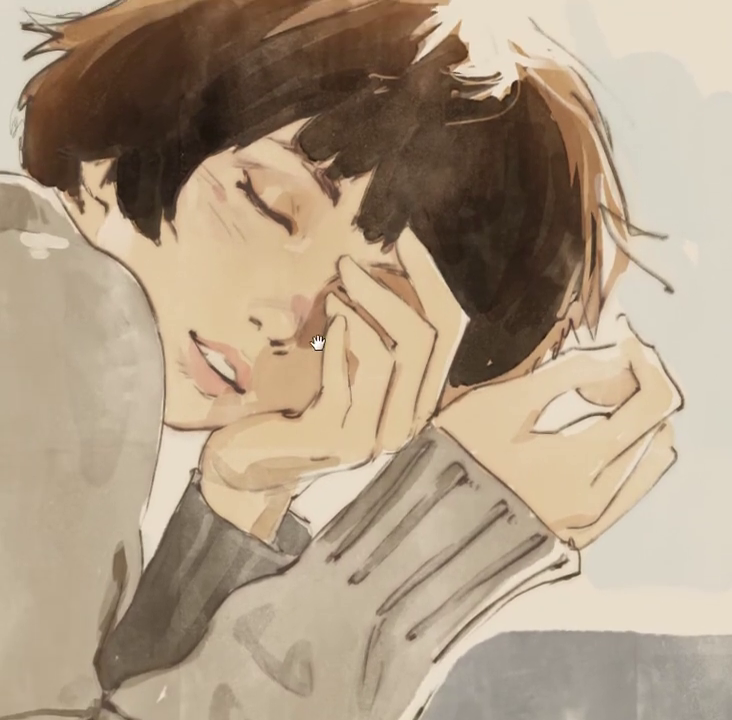
key(ctrl+0)
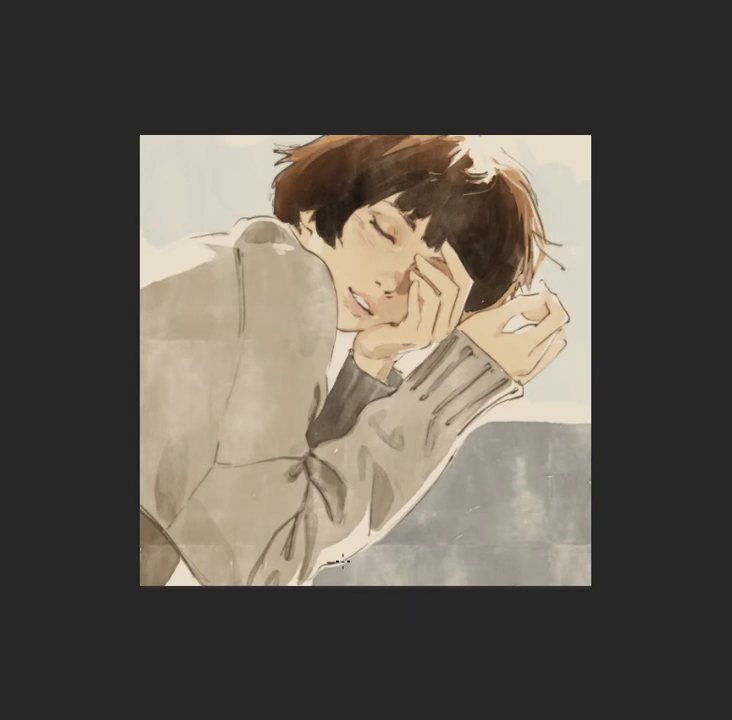
- Sample a pale colour from the painting and brush a cream strip along the bottom edge
key(i)
drag(323, 573, 588, 573)
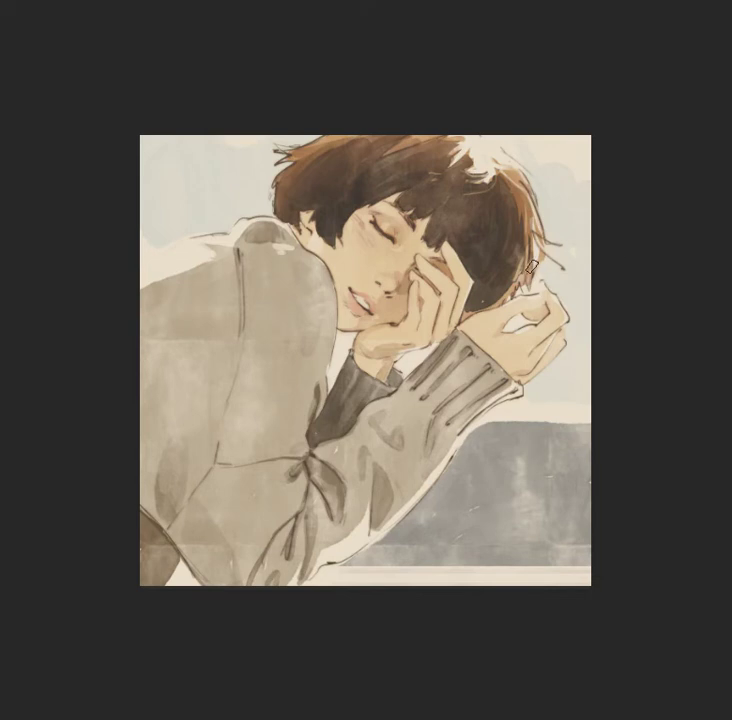
scroll(547, 337, up, 5)
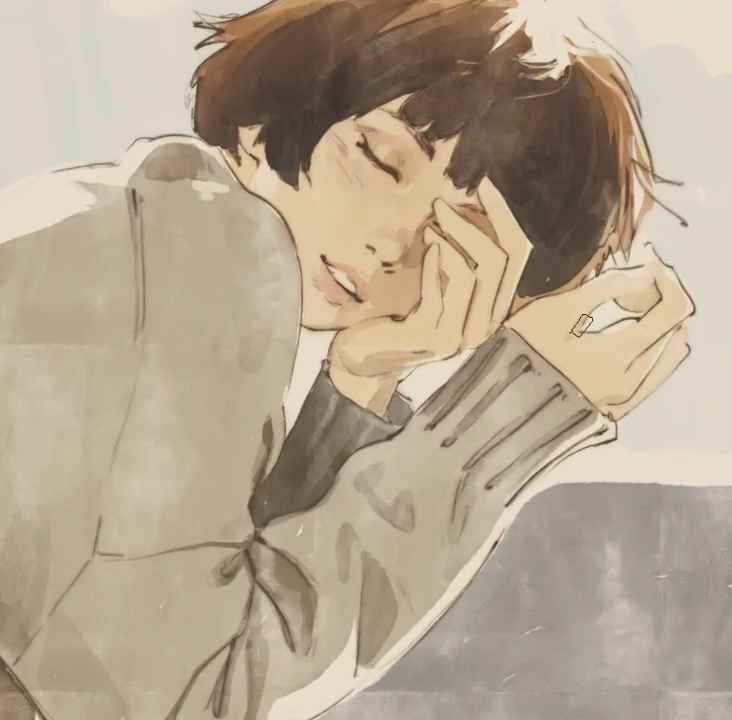
- Add light-blue rim light along the wrist, collar, cuff and the grey ledge's top
drag(401, 368, 435, 360)
drag(310, 340, 293, 388)
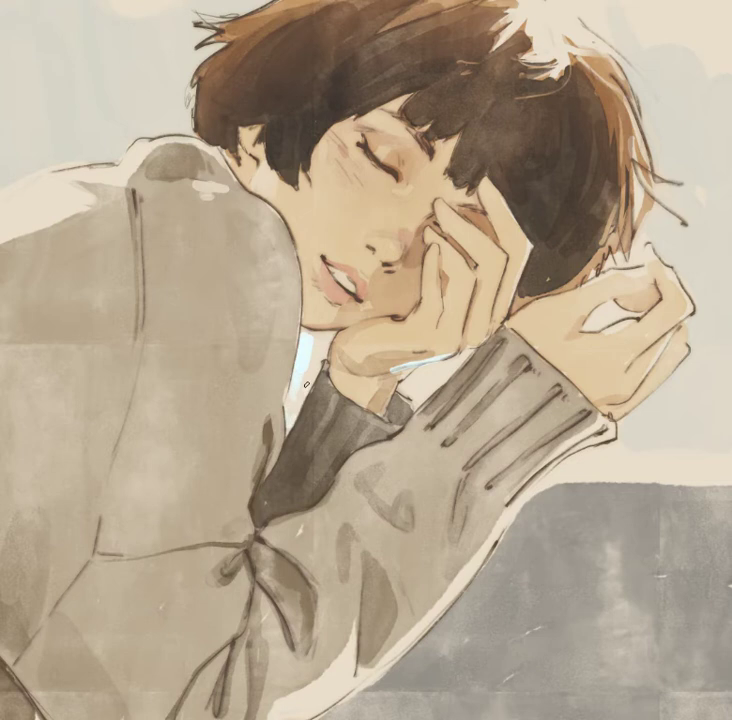
drag(318, 380, 315, 336)
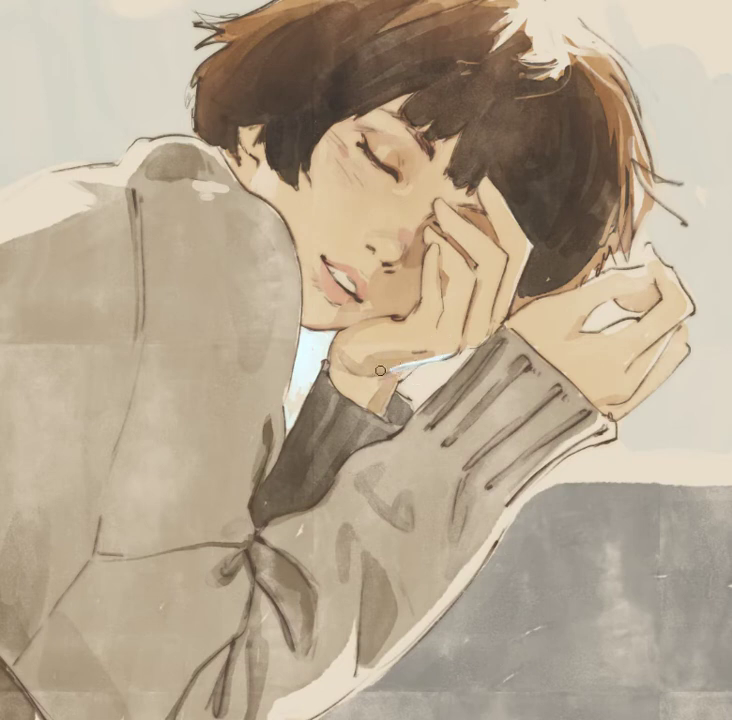
drag(413, 393, 440, 372)
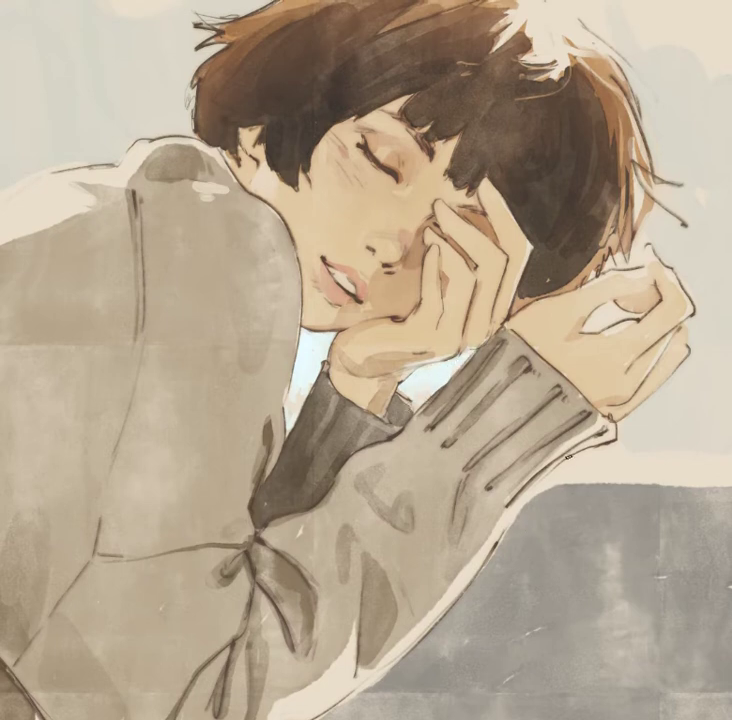
mouse_move(612, 457)
mouse_down()
mouse_move(578, 465)
mouse_move(686, 462)
mouse_up()
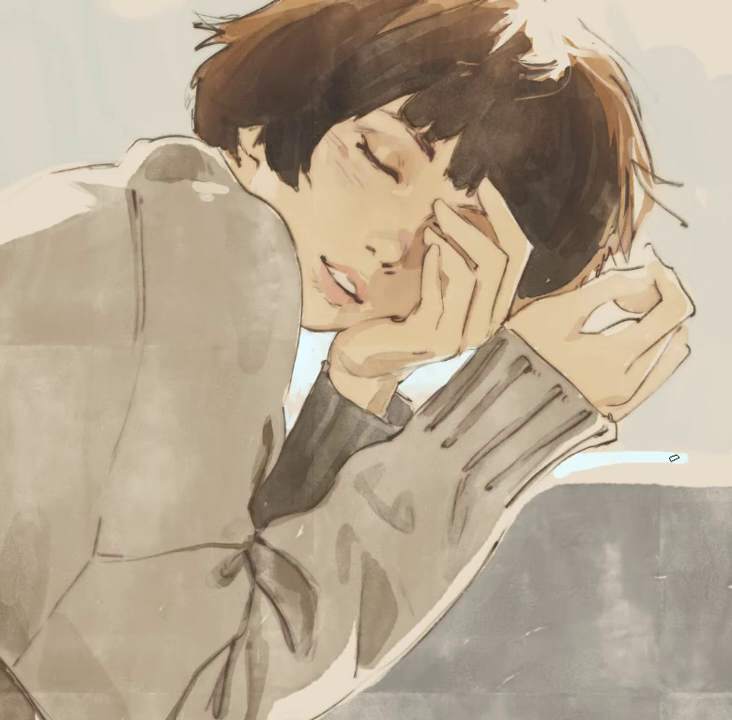
drag(631, 471, 730, 460)
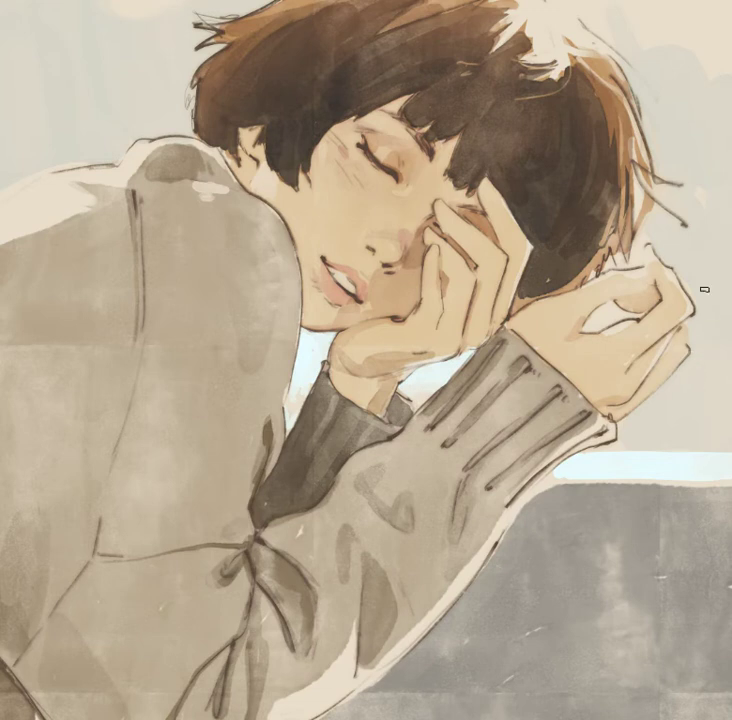
- Zoom out and brush cream highlights along the left shoulder
key(ctrl+minus)
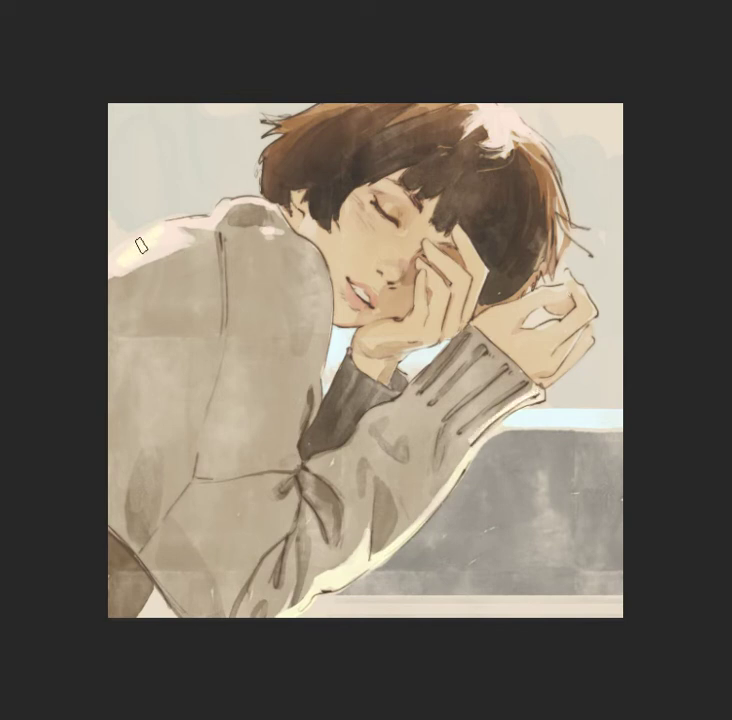
mouse_move(153, 241)
mouse_down()
mouse_move(175, 240)
mouse_move(198, 211)
mouse_move(185, 235)
mouse_move(228, 200)
mouse_up()
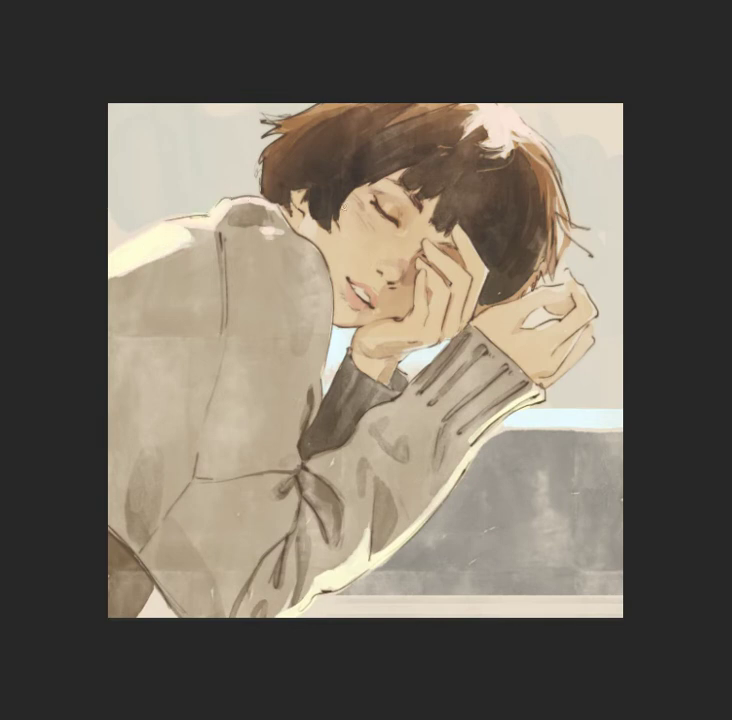
drag(263, 231, 272, 232)
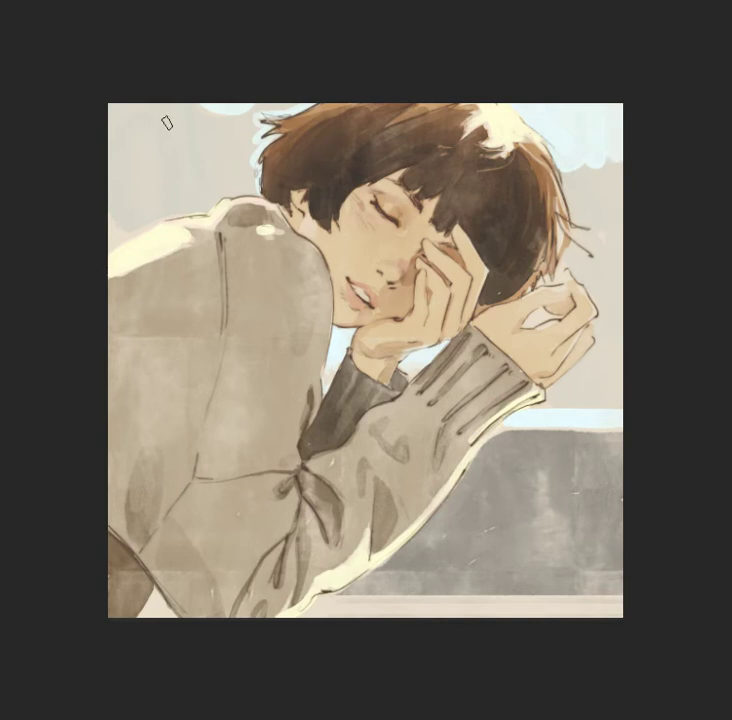
- Paint a pale blue band in the upper-left background and erase along the bottom edge to reveal light blue
drag(167, 108, 175, 193)
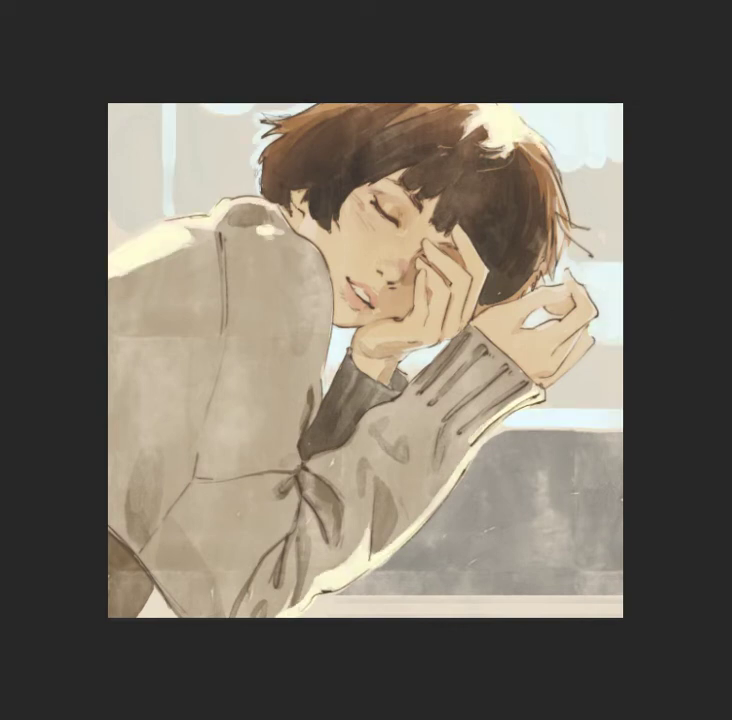
key(bracketright)
key(bracketright)
key(bracketright)
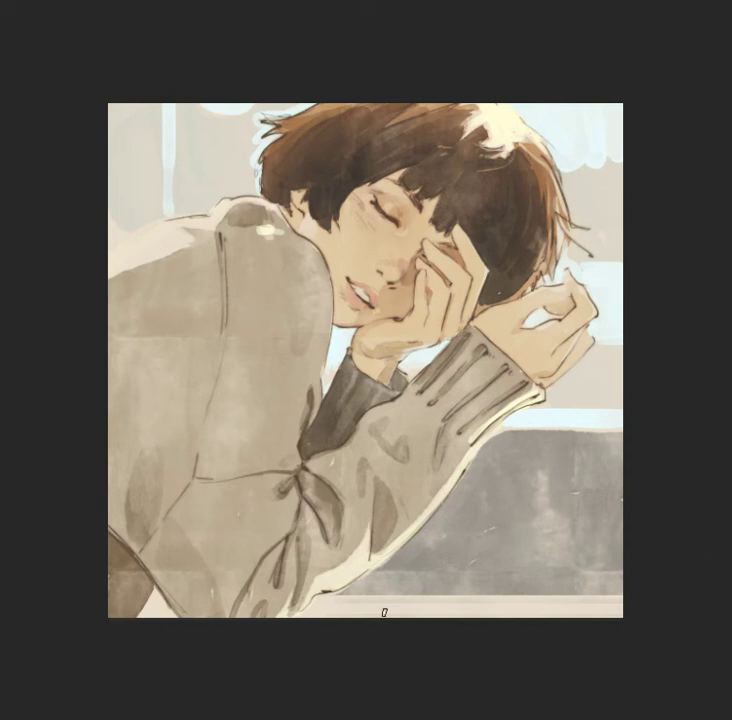
mouse_move(314, 607)
mouse_down()
mouse_move(588, 611)
mouse_move(576, 606)
mouse_up()
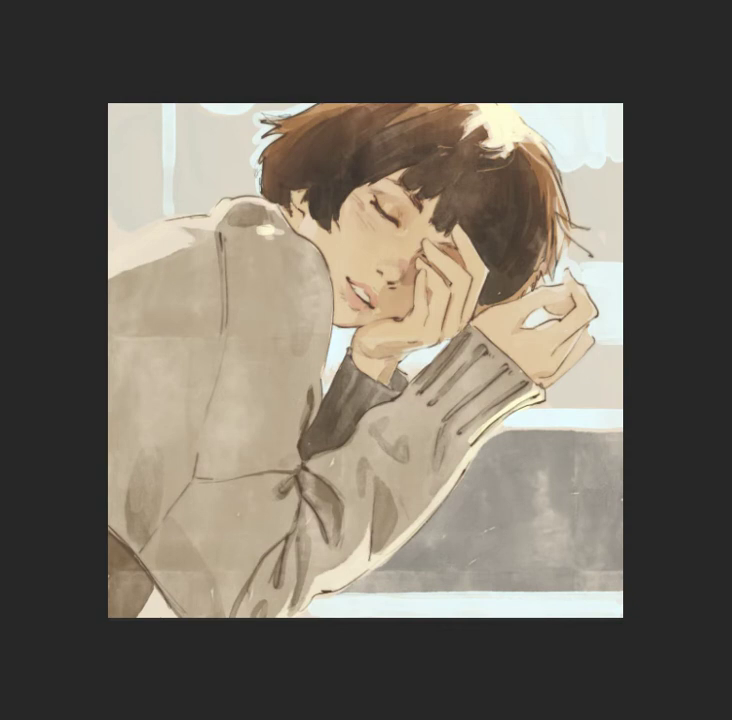
key(ctrl+z)
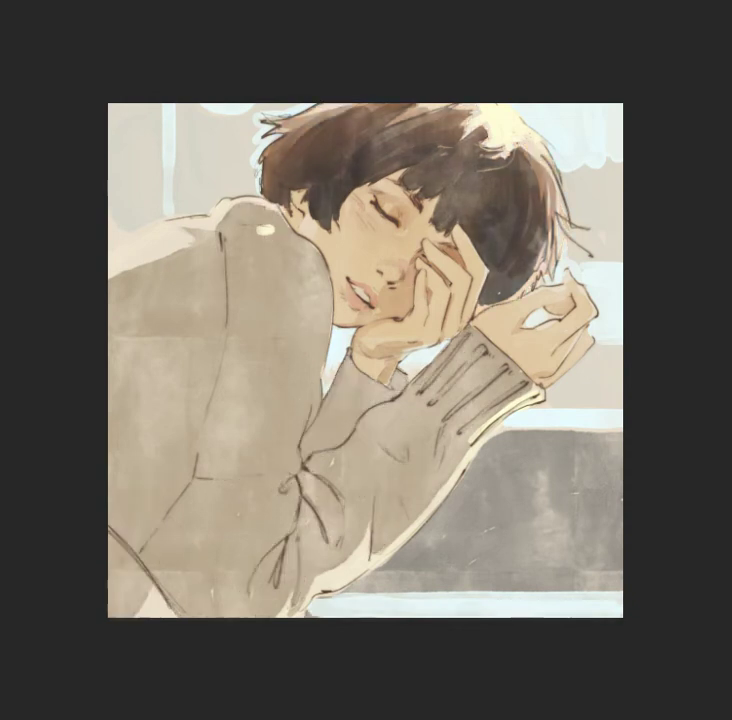
- Restore the undone change and brush darker shading on the sweater's lower left and left chest
key(ctrl+shift+z)
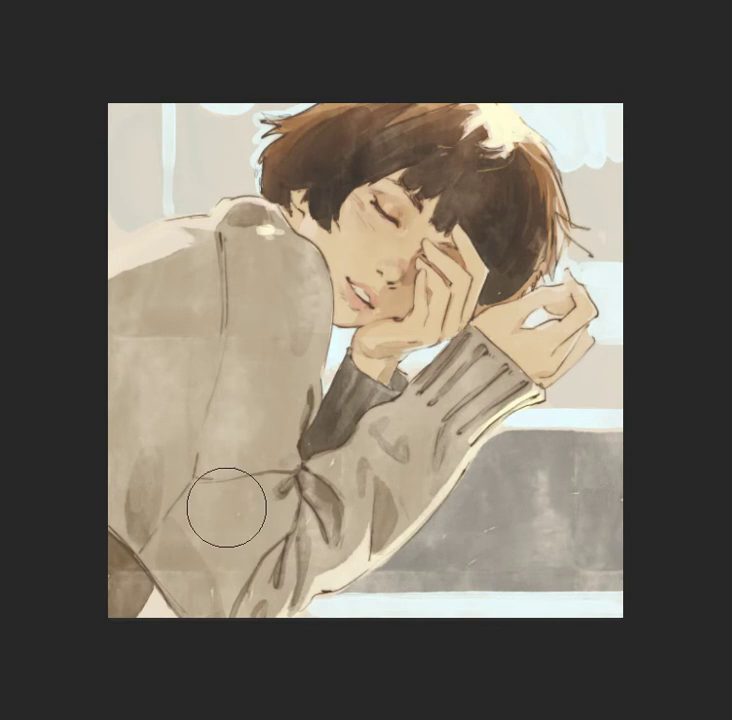
drag(181, 471, 235, 530)
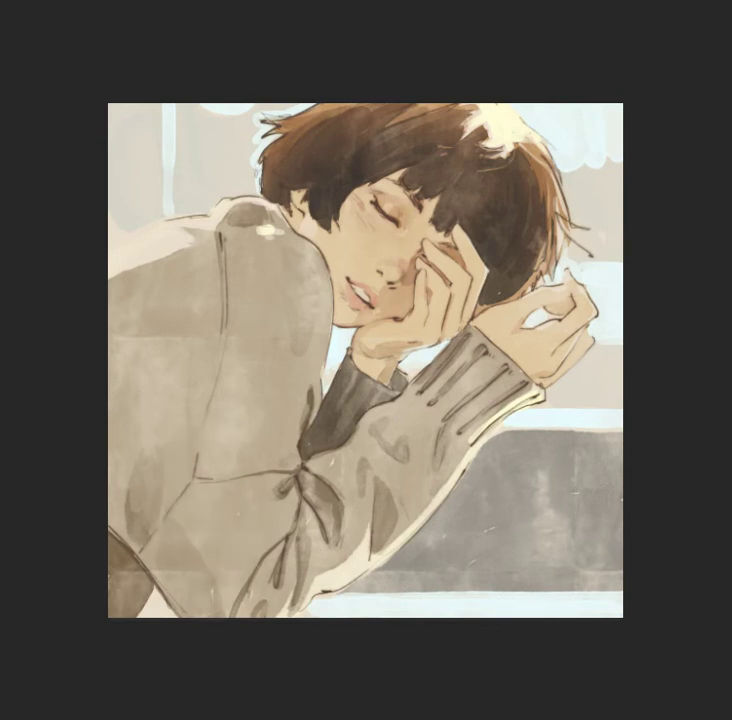
drag(118, 493, 253, 568)
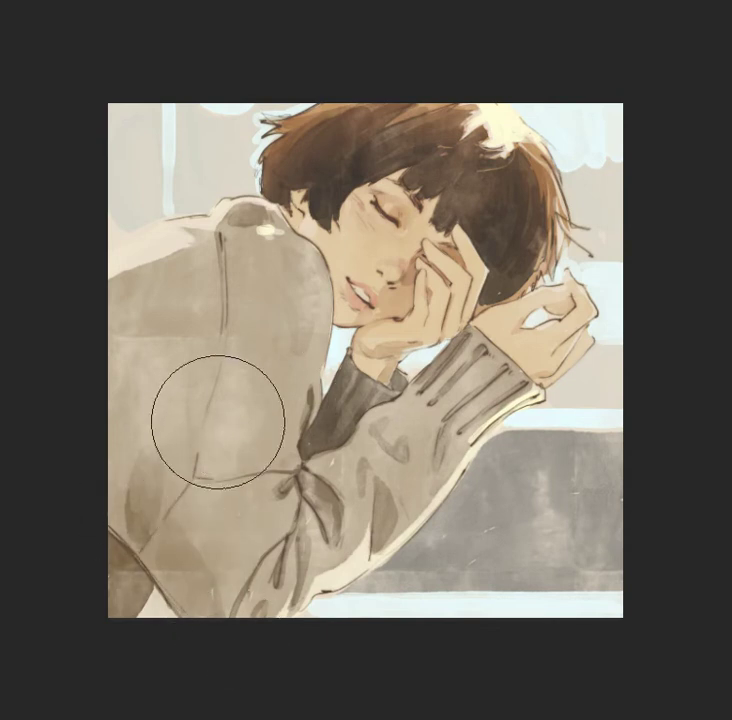
mouse_move(275, 278)
mouse_down()
mouse_move(225, 531)
mouse_move(372, 465)
mouse_up()
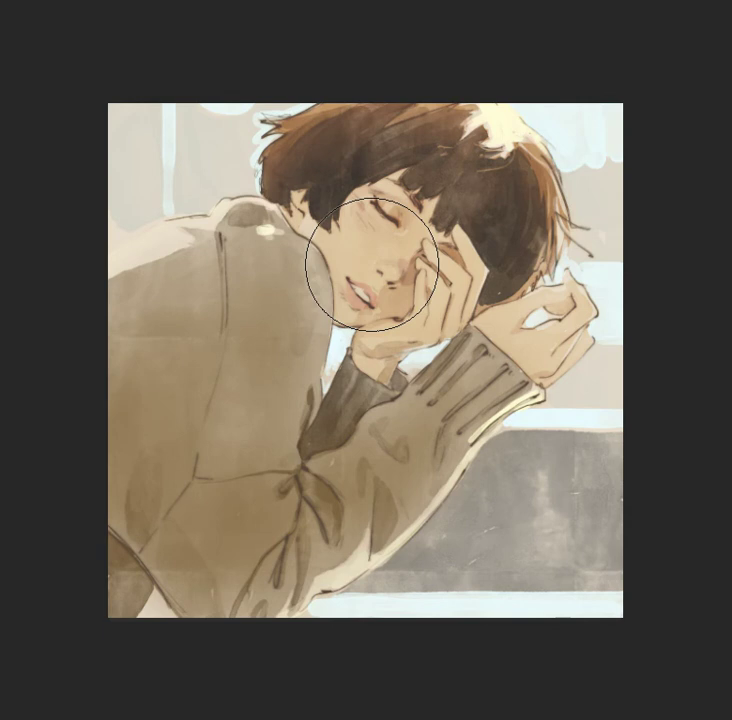
- Adjust the brush size up and down with the bracket keys, ending with a much larger brush
key(bracketleft)
key(bracketleft)
key(bracketleft)
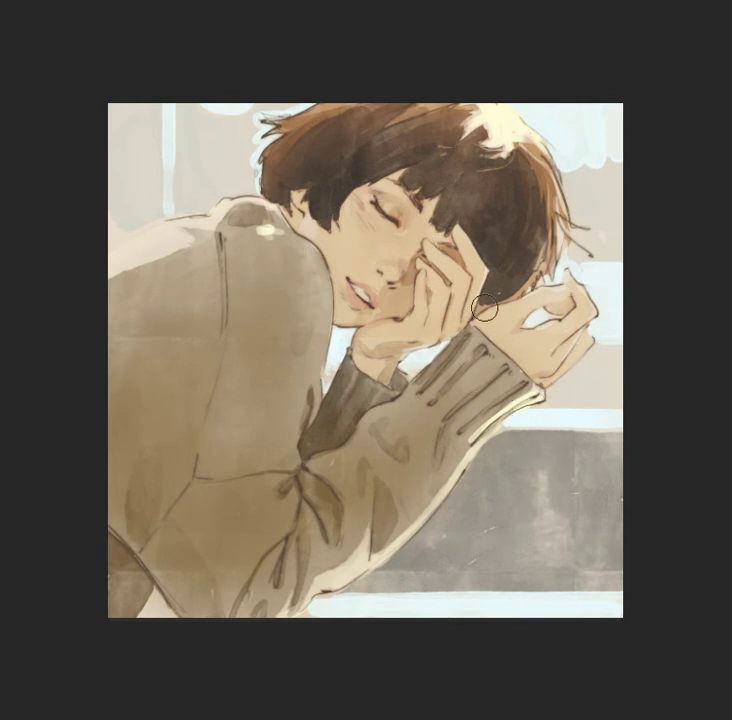
key(bracketright)
key(bracketright)
key(bracketright)
key(bracketleft)
key(bracketleft)
key(bracketleft)
key(bracketleft)
key(bracketleft)
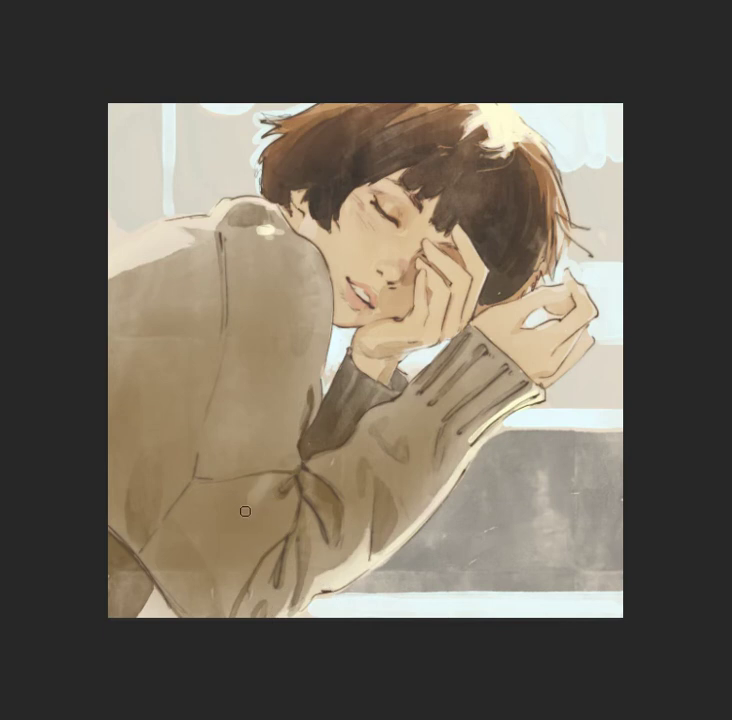
key(bracketright)
key(bracketright)
key(bracketright)
key(bracketright)
key(bracketright)
key(bracketright)
key(bracketright)
key(bracketright)
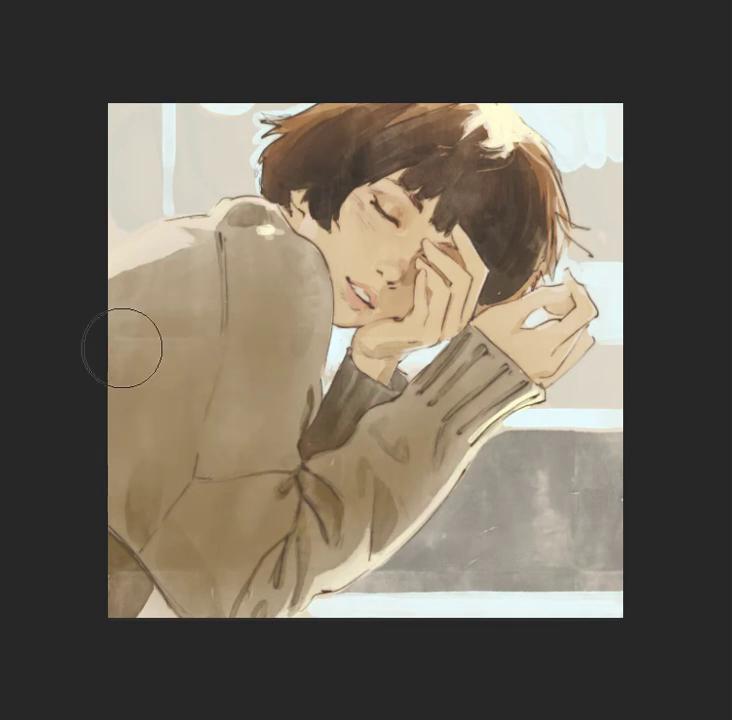
key(bracketleft)
key(bracketleft)
key(bracketleft)
key(bracketleft)
key(bracketleft)
key(bracketleft)
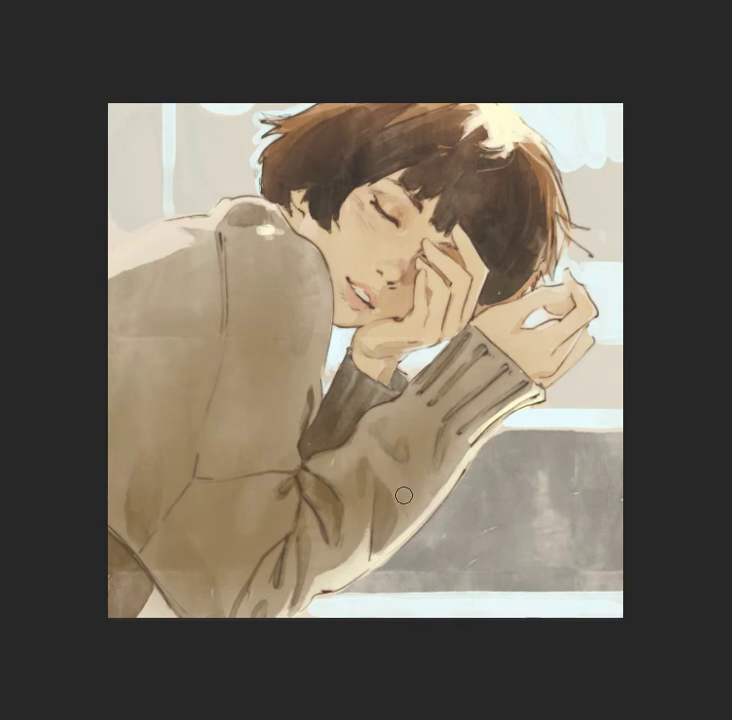
key(bracketright)
key(bracketright)
key(bracketright)
key(bracketright)
key(bracketright)
key(bracketright)
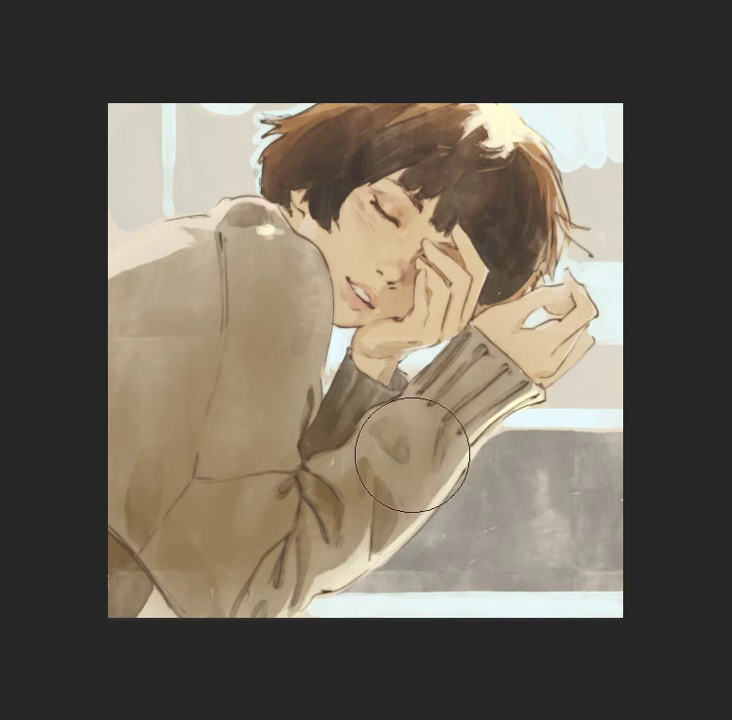
key(bracketright)
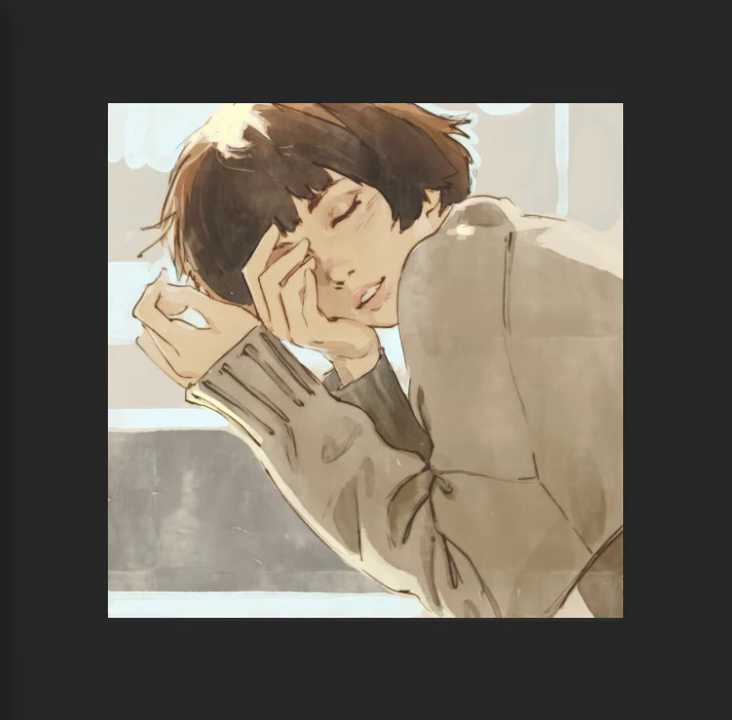
- Darken the hair falling over the closed eye and add a reddish eyelash line
scroll(400, 240, up, 2)
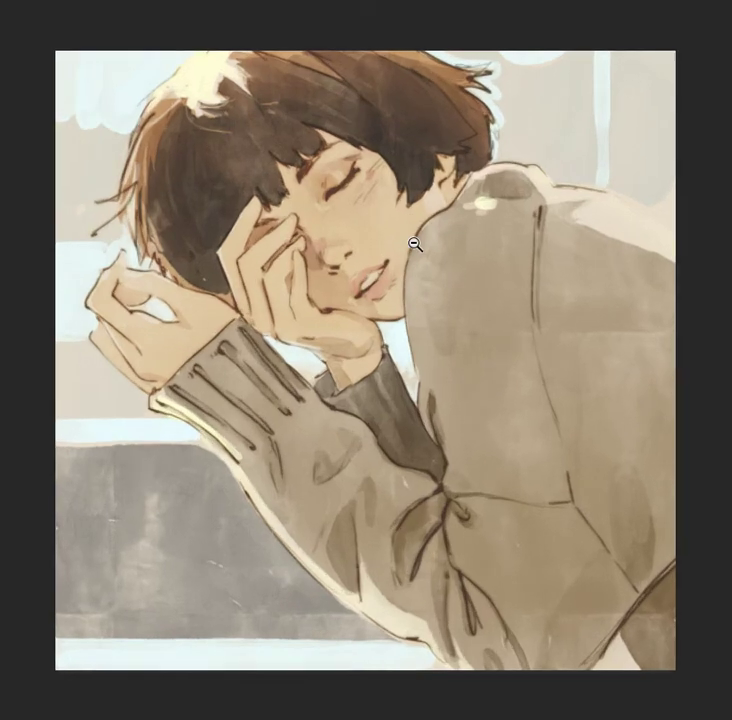
scroll(410, 243, down, 1)
scroll(407, 243, down, 1)
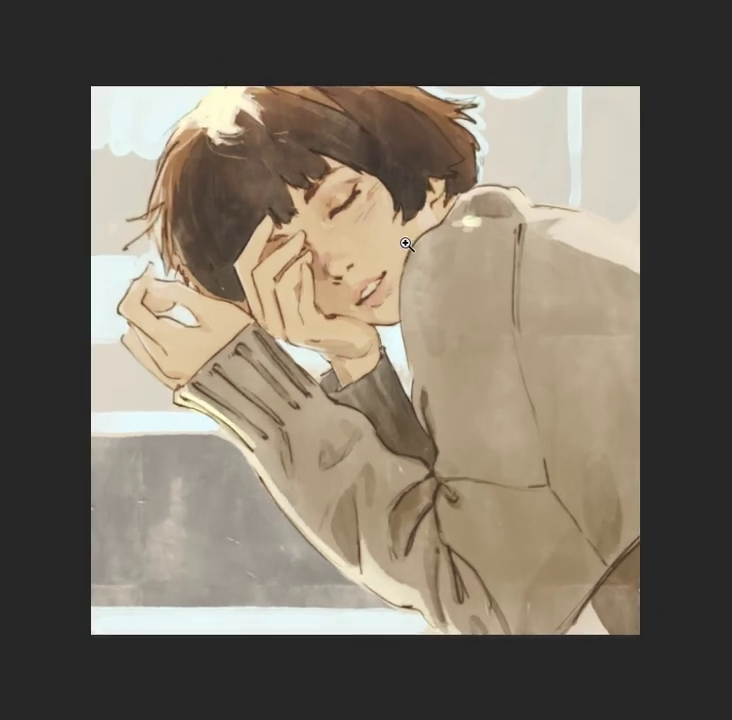
scroll(408, 243, up, 1)
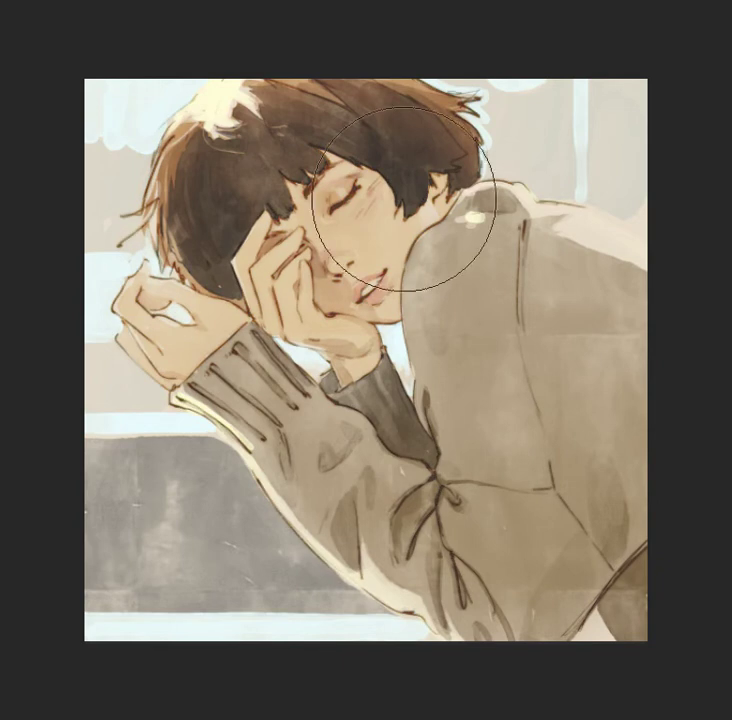
drag(346, 204, 395, 163)
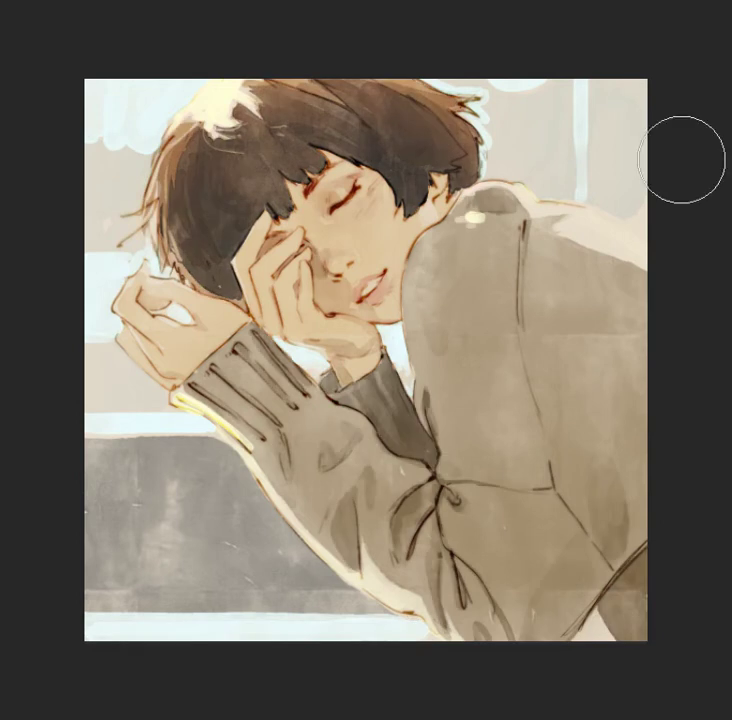
- Rotate and zoom the view, then darken the closed eye's lash line and the finger-edge contour
drag(520, 209, 568, 403)
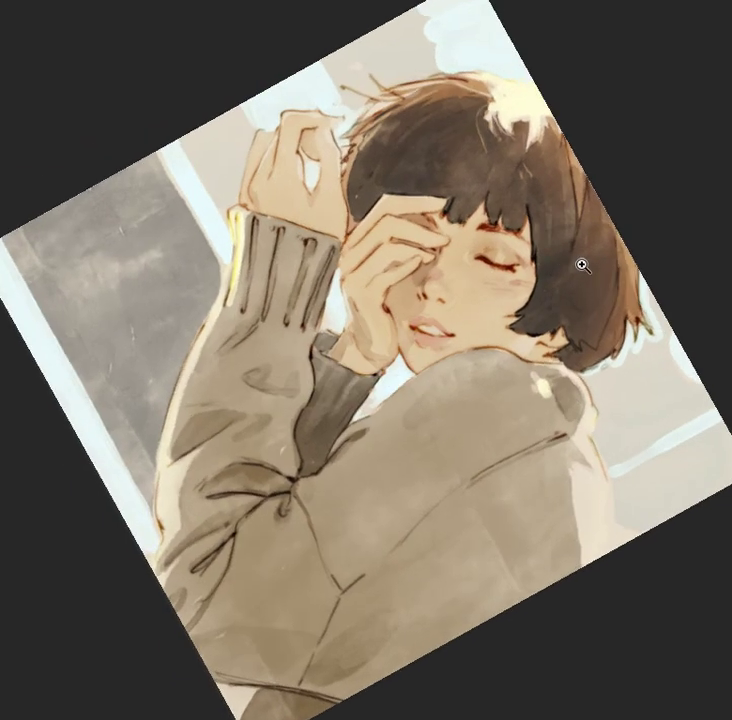
scroll(590, 262, up, 5)
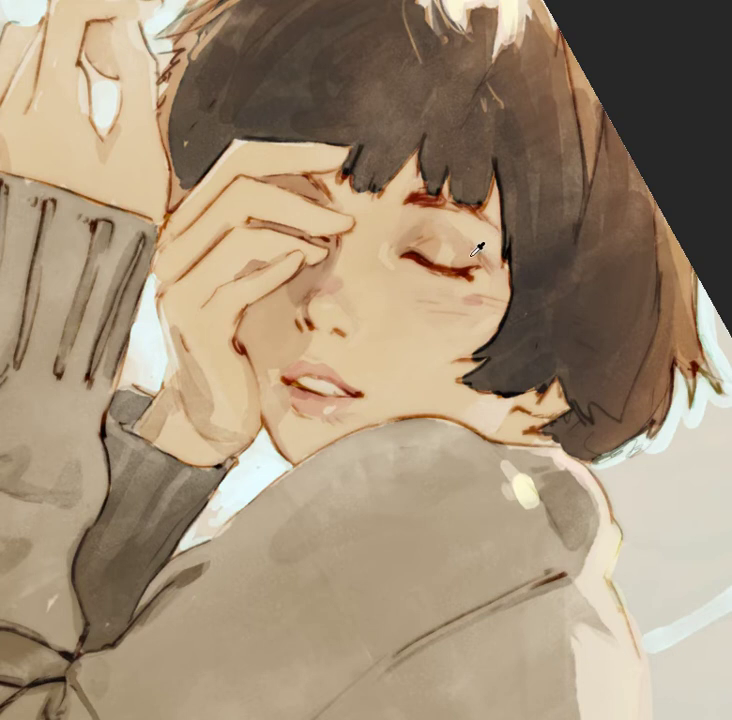
drag(424, 264, 440, 272)
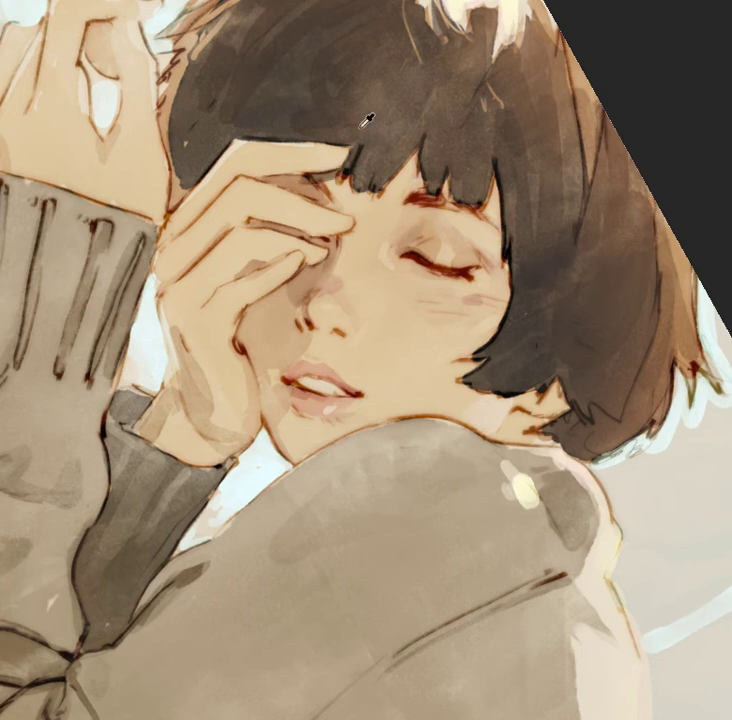
click(306, 177)
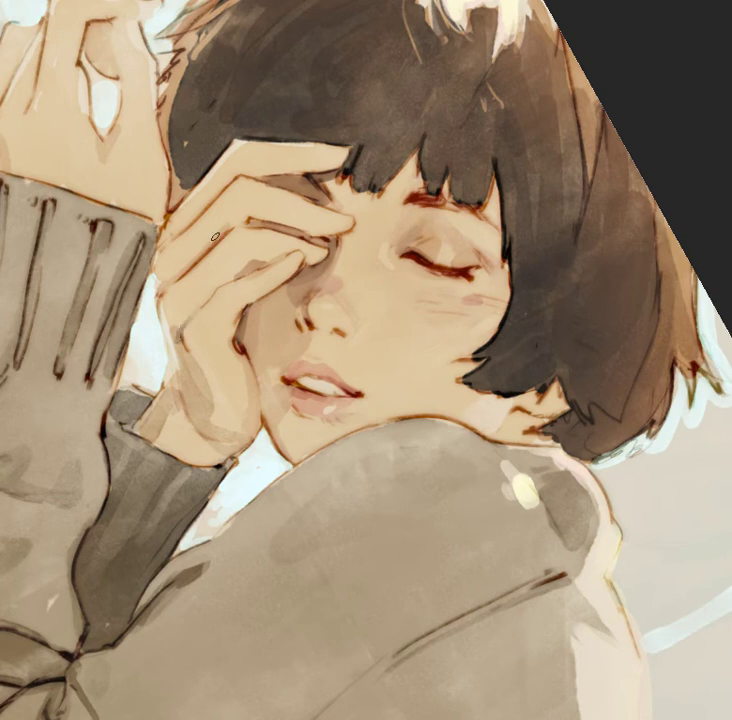
drag(160, 296, 177, 341)
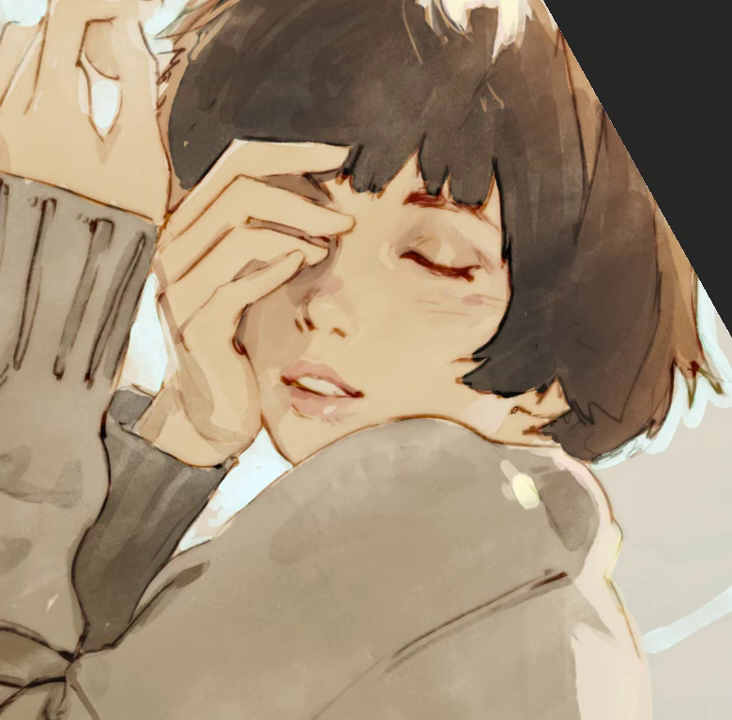
- Zoom in on the wrist and cover the reddish cuff patch with darker grey paint
key(z)
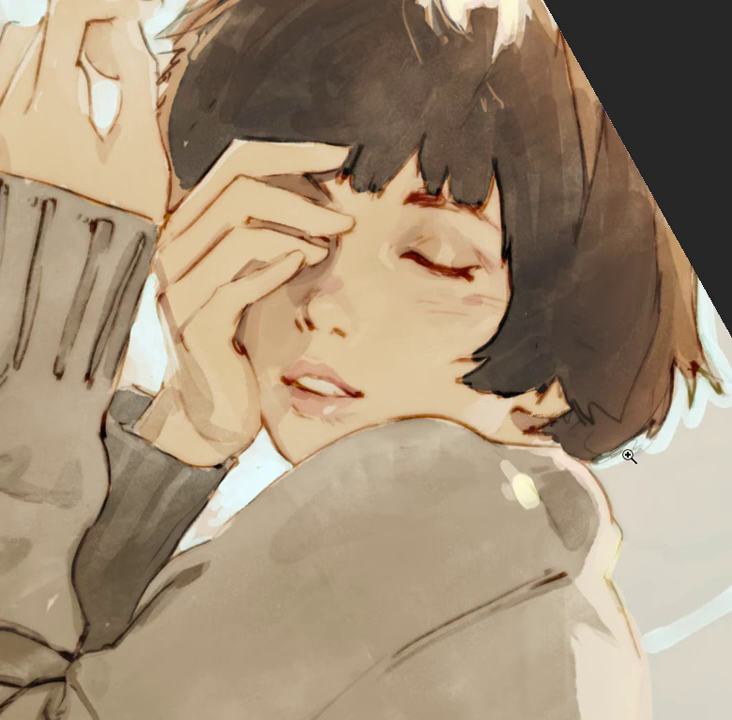
alt+click(564, 470)
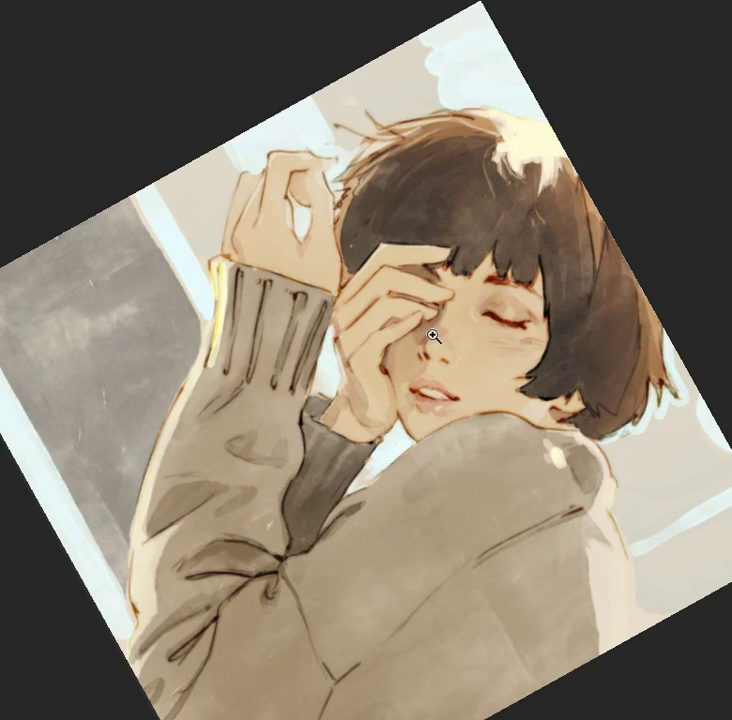
click(387, 346)
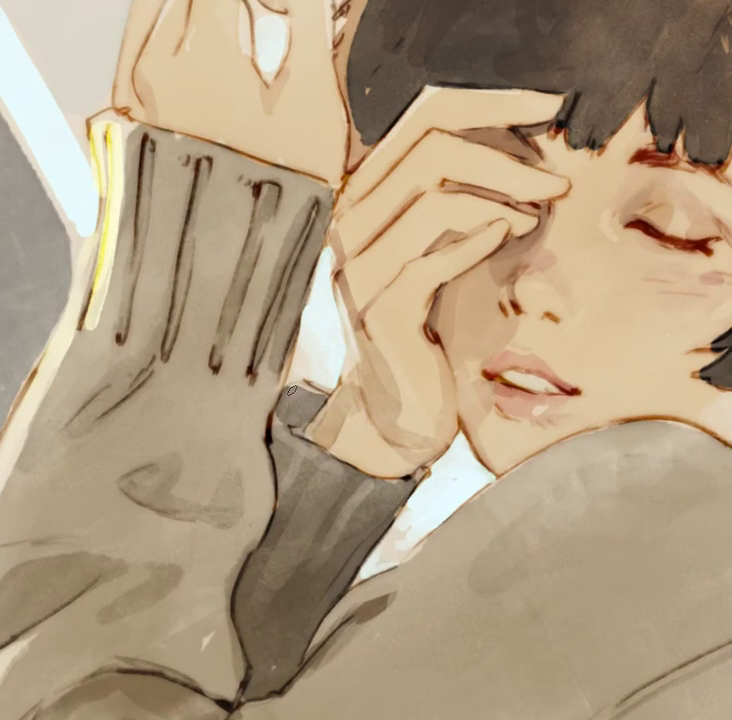
mouse_move(278, 418)
mouse_down()
mouse_move(290, 405)
mouse_move(296, 422)
mouse_up()
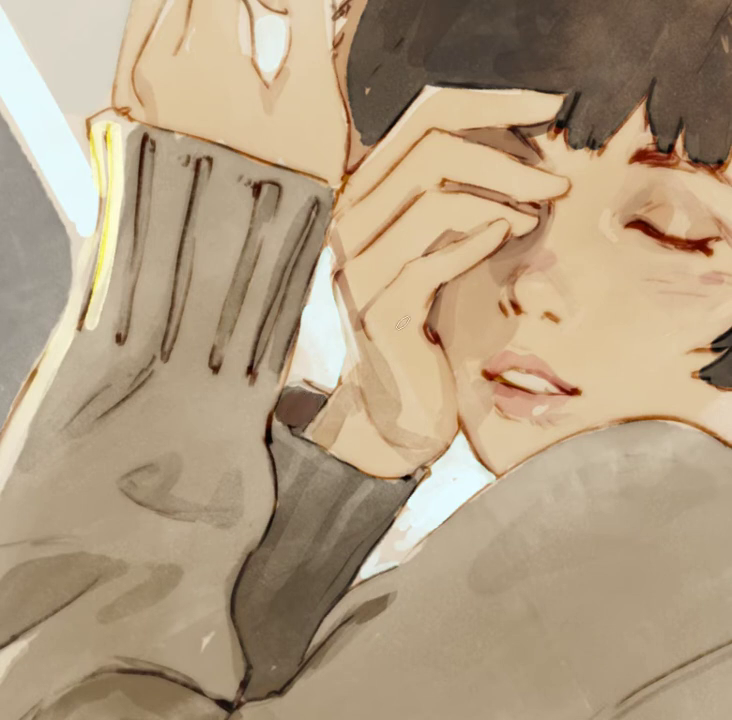
drag(442, 513, 387, 542)
drag(482, 533, 402, 590)
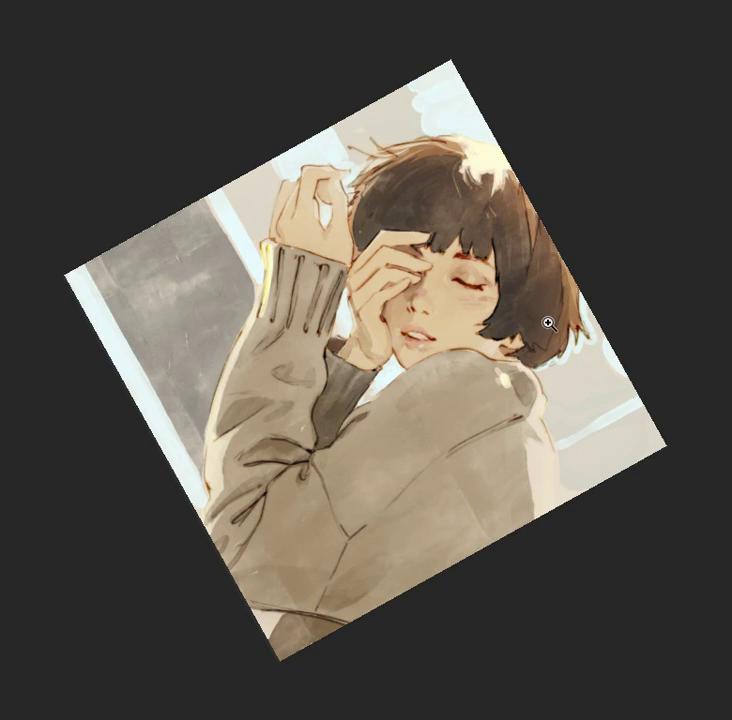
- Zoom in on the face and paint a dark stroke onto the closed eyelid
drag(474, 284, 518, 313)
click(518, 313)
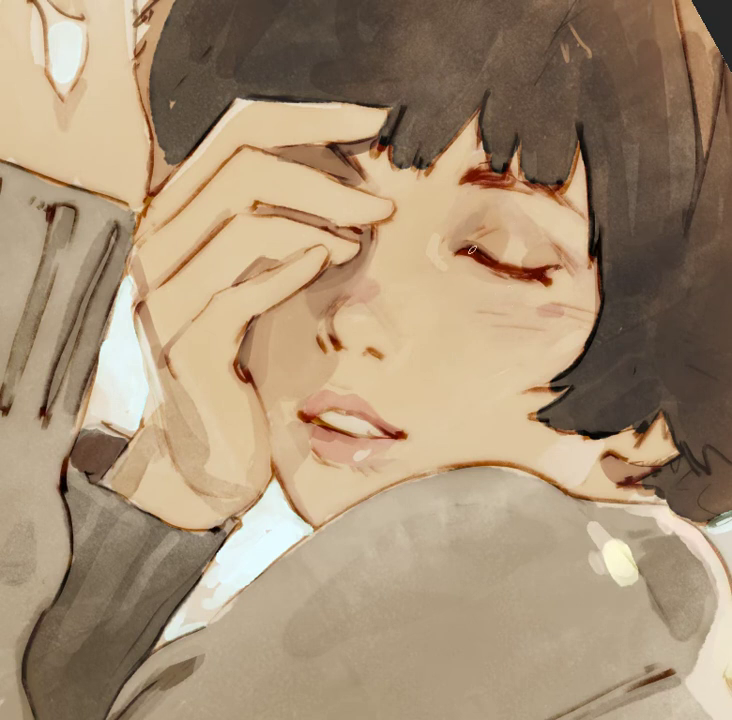
drag(464, 250, 474, 254)
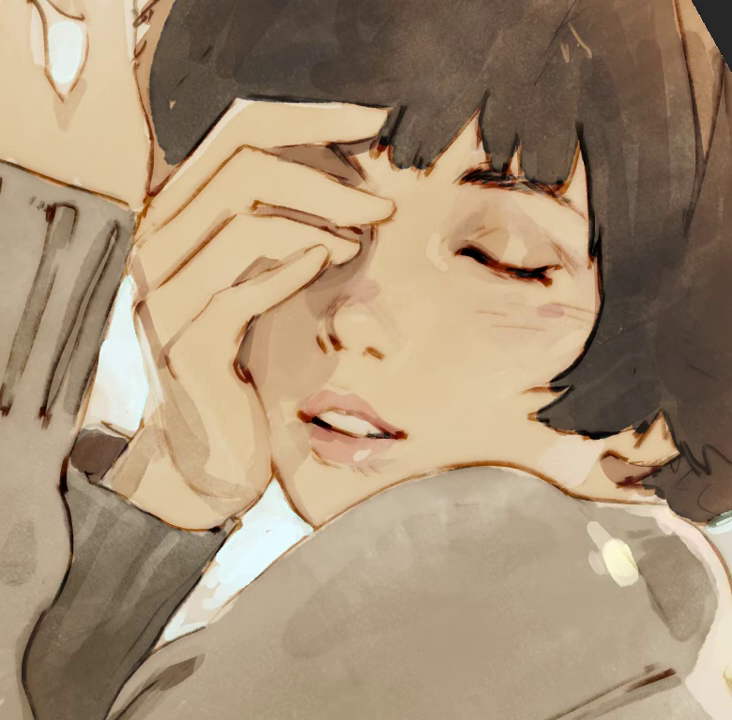
scroll(580, 465, down, 5)
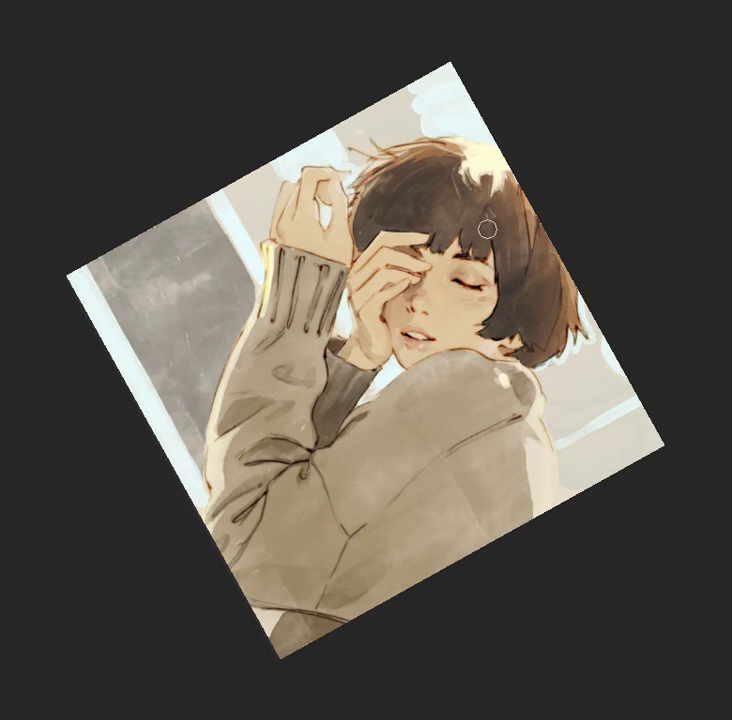
- Zoom the view toward the face and adjust the soft brush size
scroll(417, 234, up, 5)
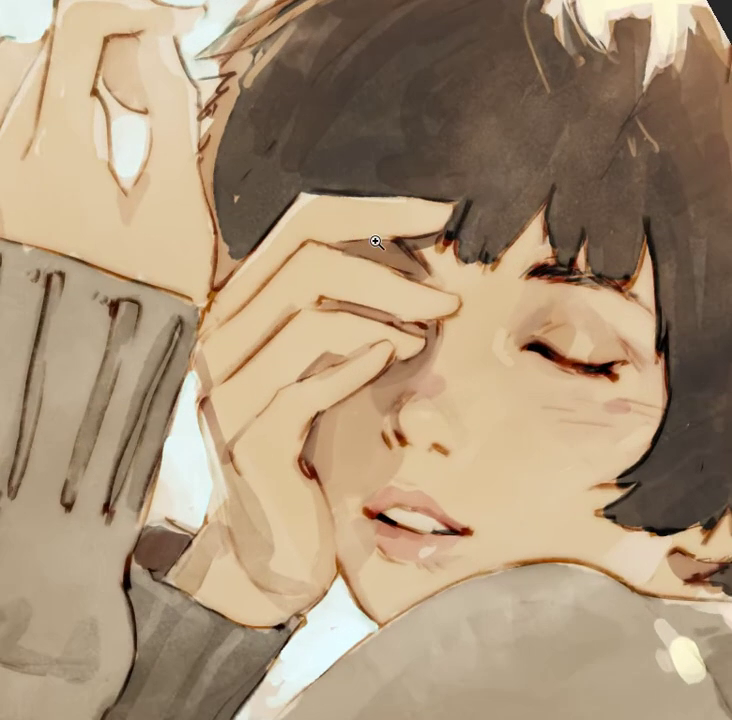
scroll(363, 238, up, 2)
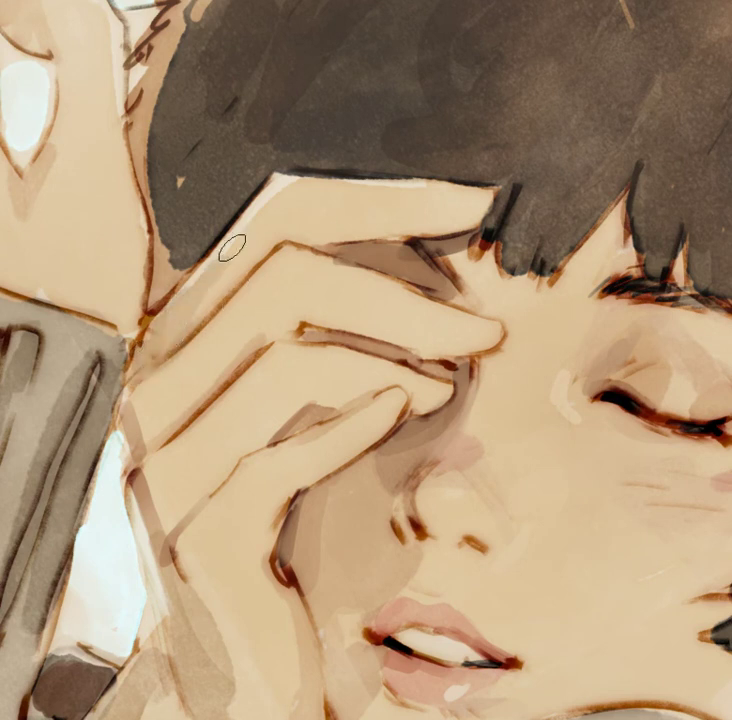
scroll(299, 237, up, 2)
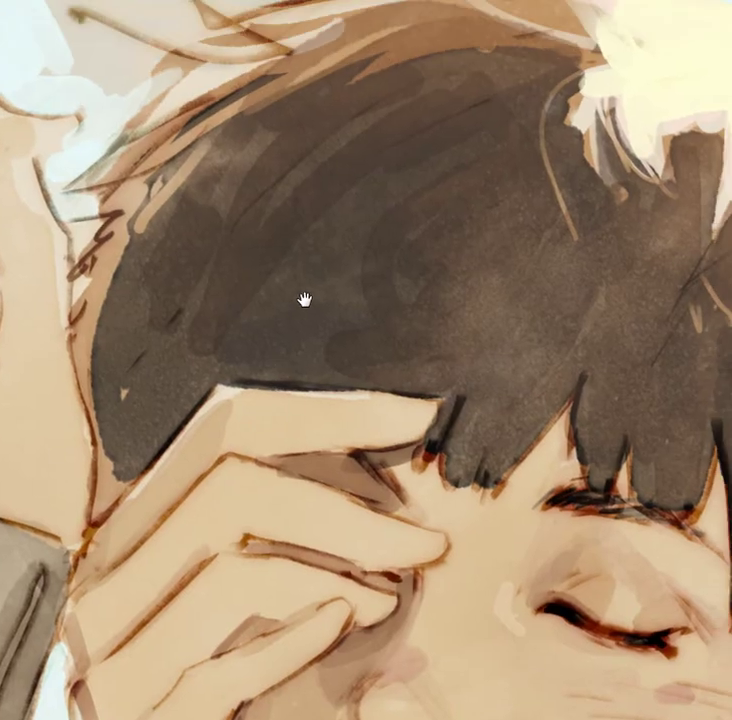
scroll(345, 256, down, 5)
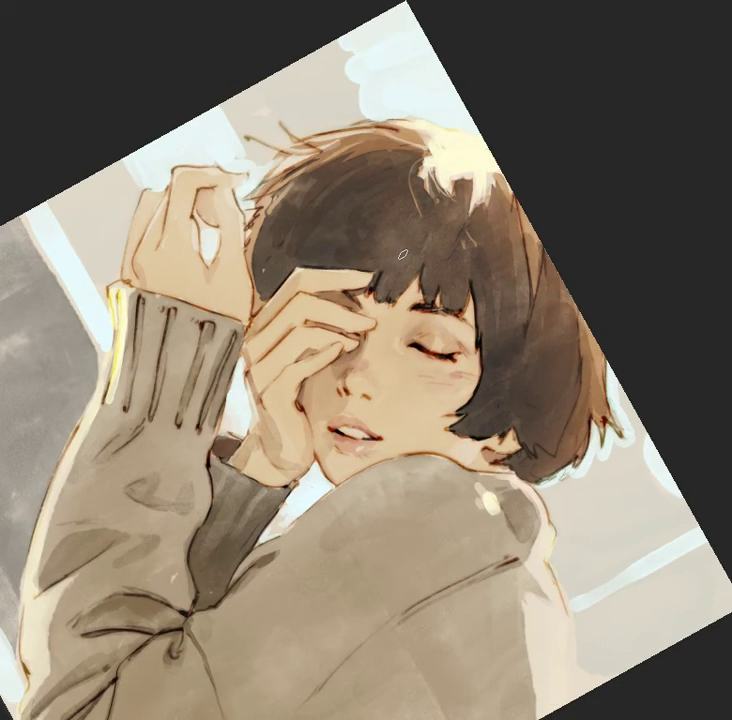
scroll(320, 440, up, 2)
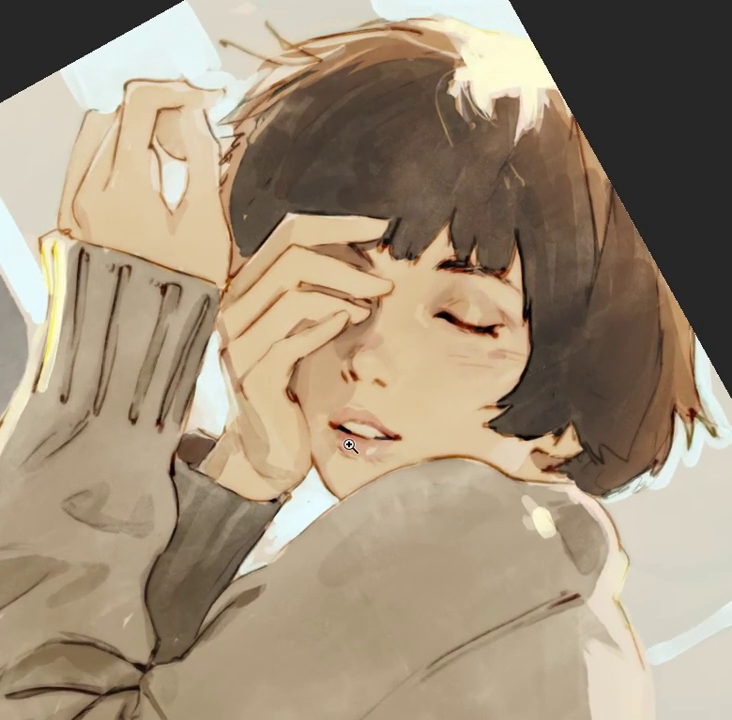
key(bracketright)
scroll(640, 412, down, 2)
scroll(608, 425, down, 1)
scroll(575, 452, up, 2)
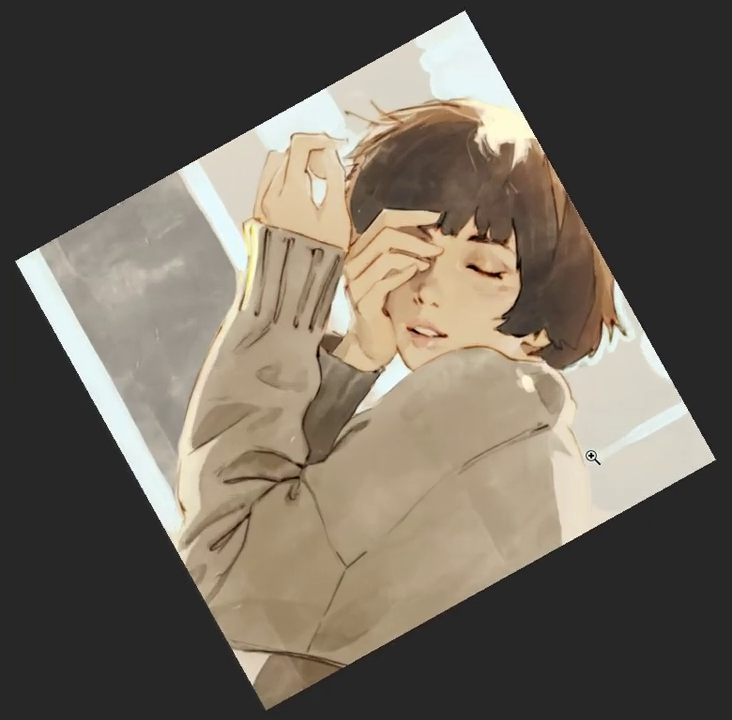
scroll(520, 470, up, 2)
key(bracketright)
key(bracketright)
key(bracketright)
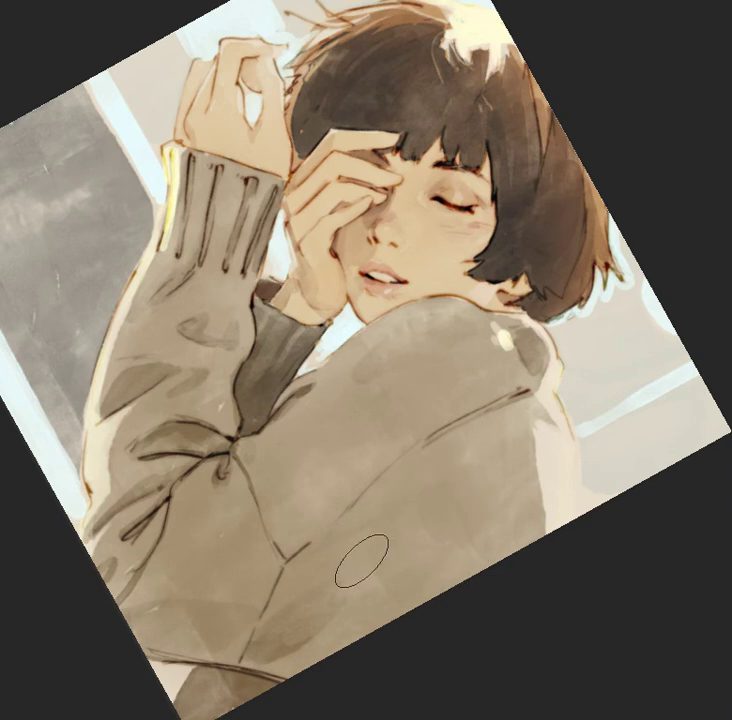
key(bracketleft)
key(bracketleft)
key(bracketleft)
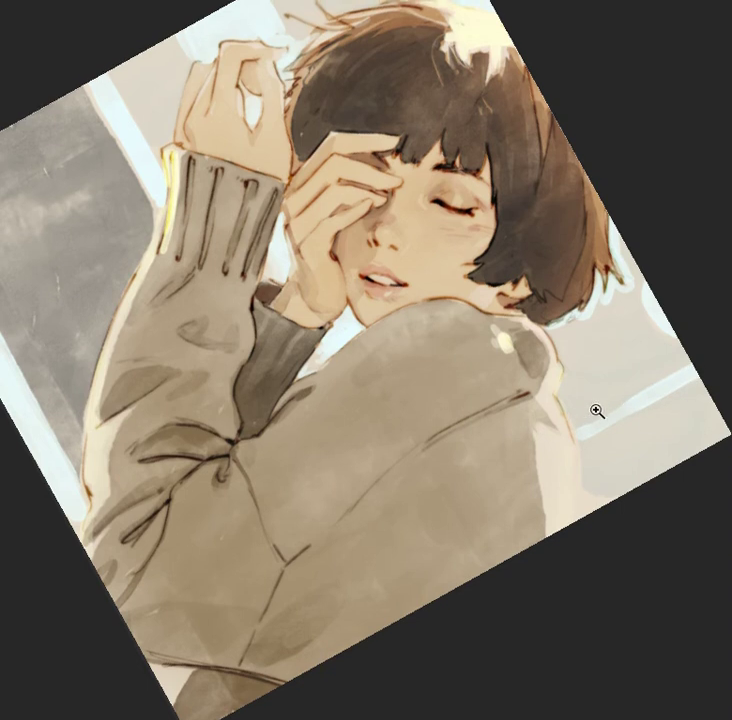
- Zoom in on the mouth, soften the cheek-hand edge, and blend pink over the wrist
click(387, 240)
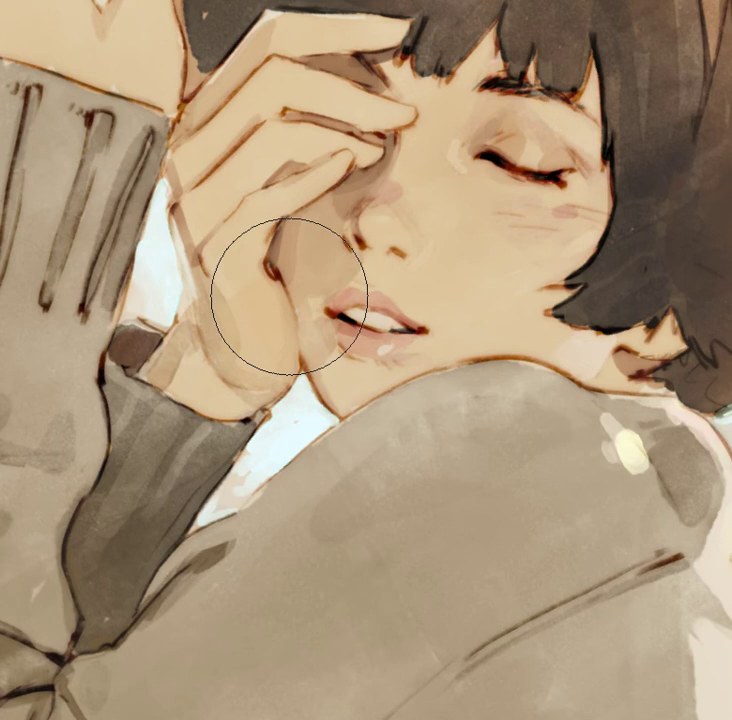
drag(285, 262, 283, 335)
drag(289, 291, 299, 356)
drag(194, 333, 172, 345)
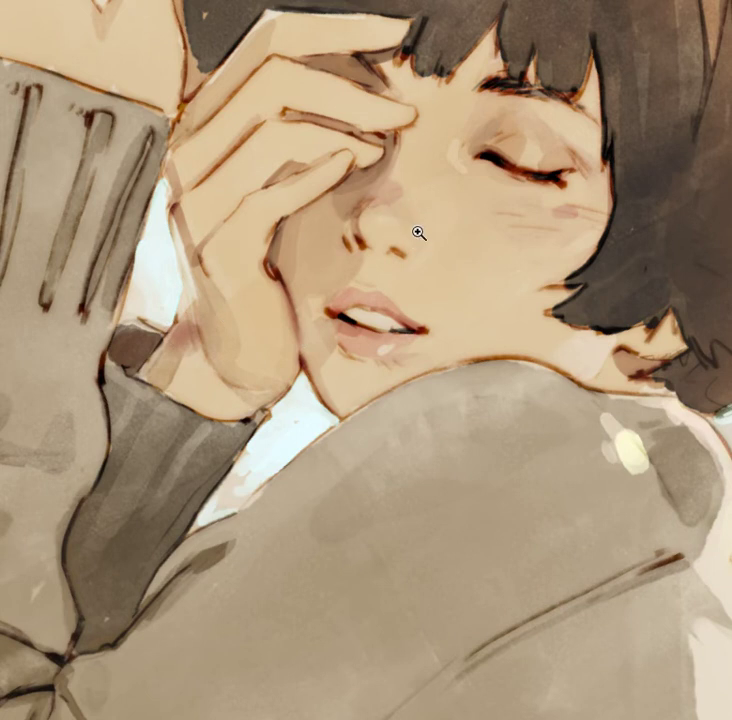
key(ctrl+0)
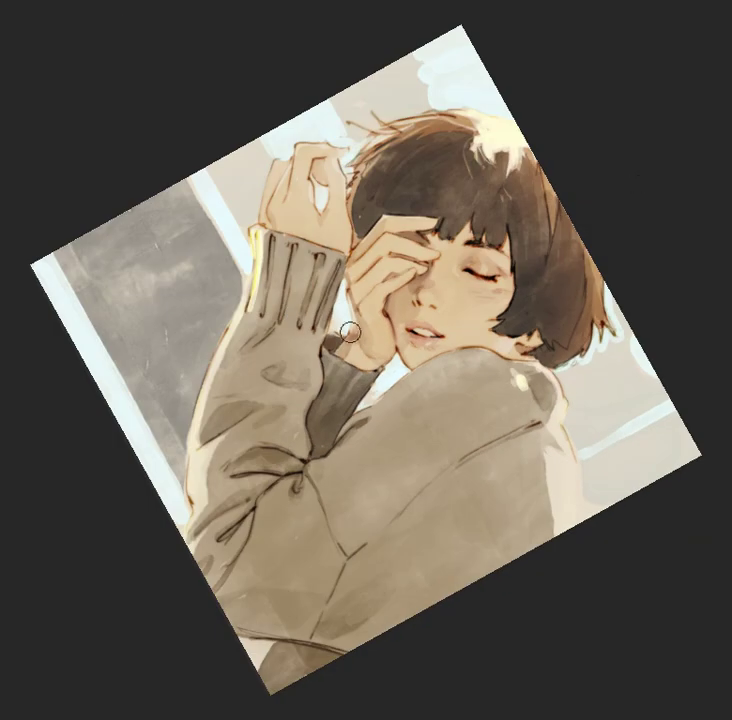
scroll(522, 268, up, 3)
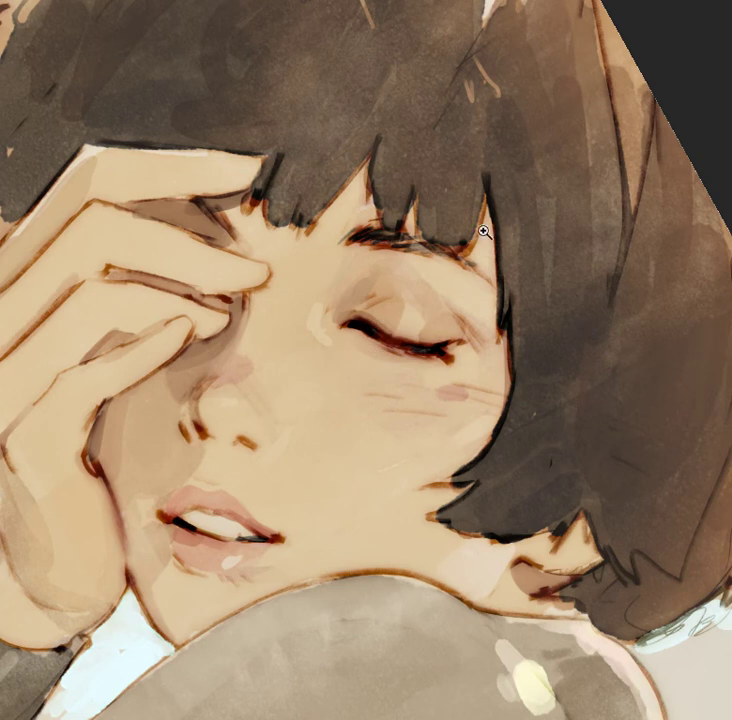
scroll(379, 281, down, 5)
scroll(476, 210, up, 2)
scroll(476, 210, up, 2)
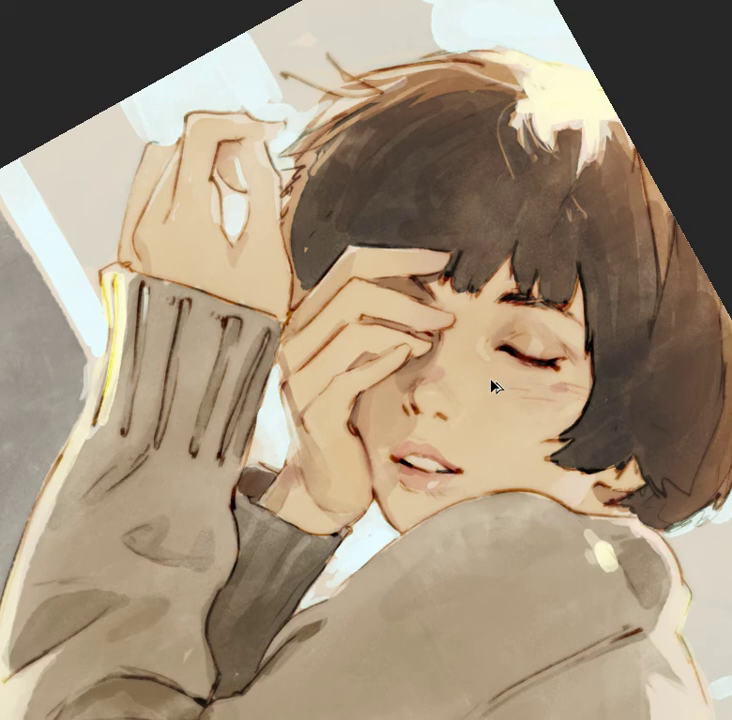
drag(513, 426, 426, 446)
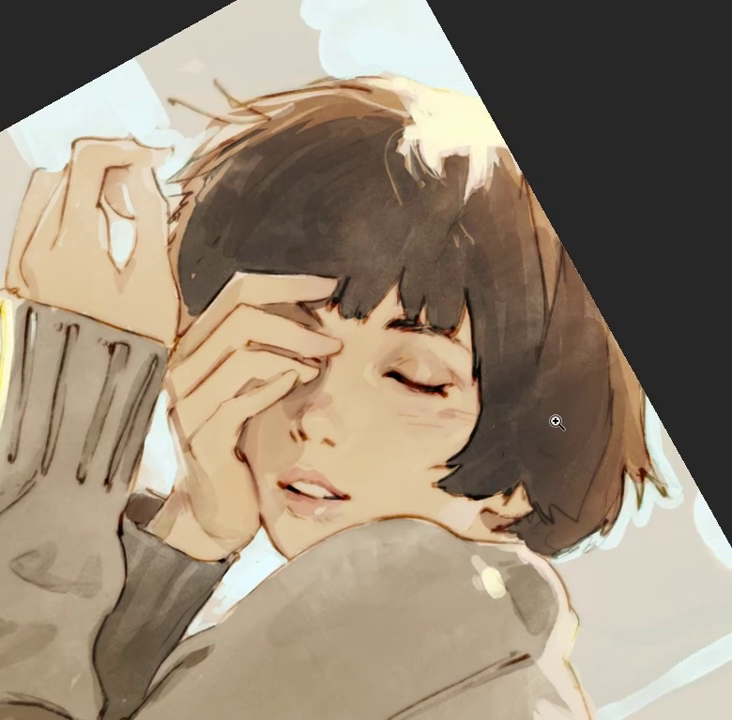
drag(559, 420, 581, 432)
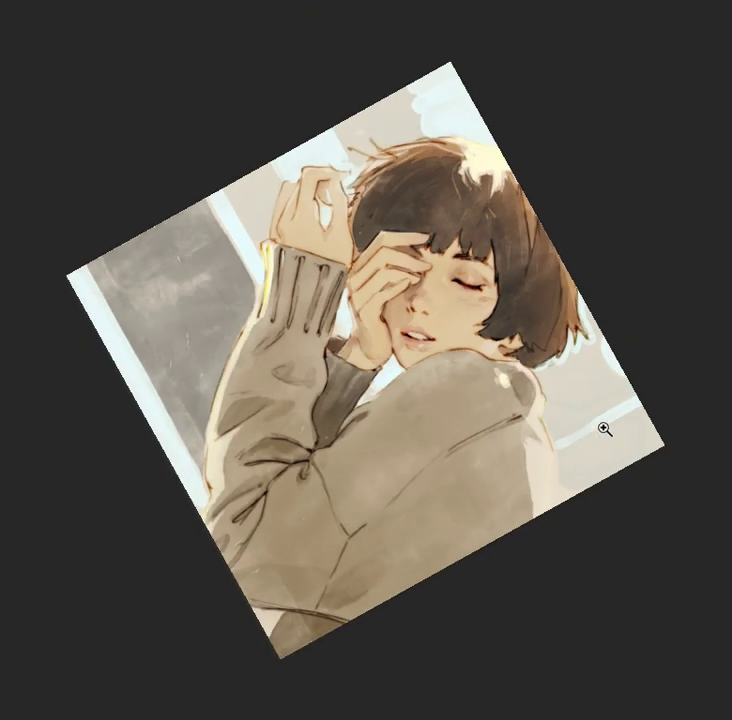
drag(591, 454, 627, 428)
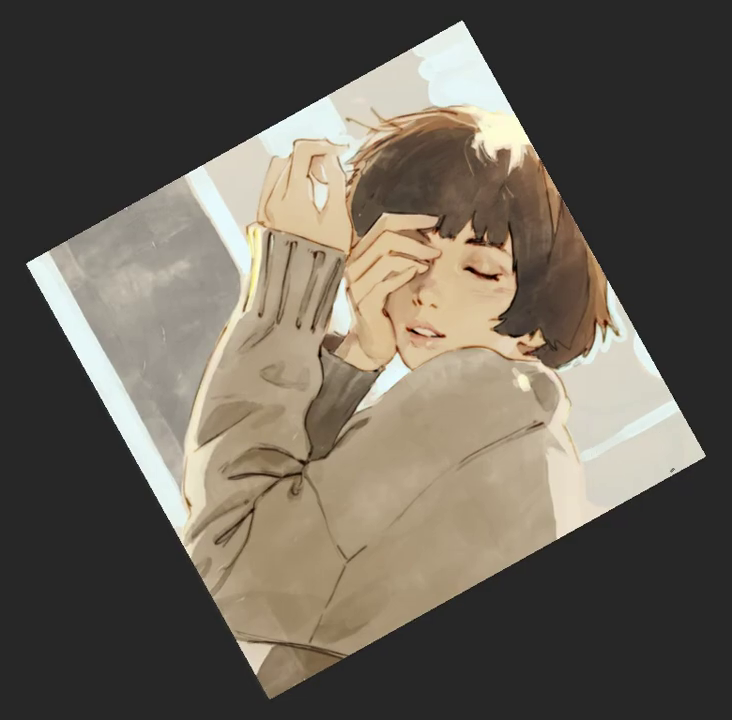
key(Escape)
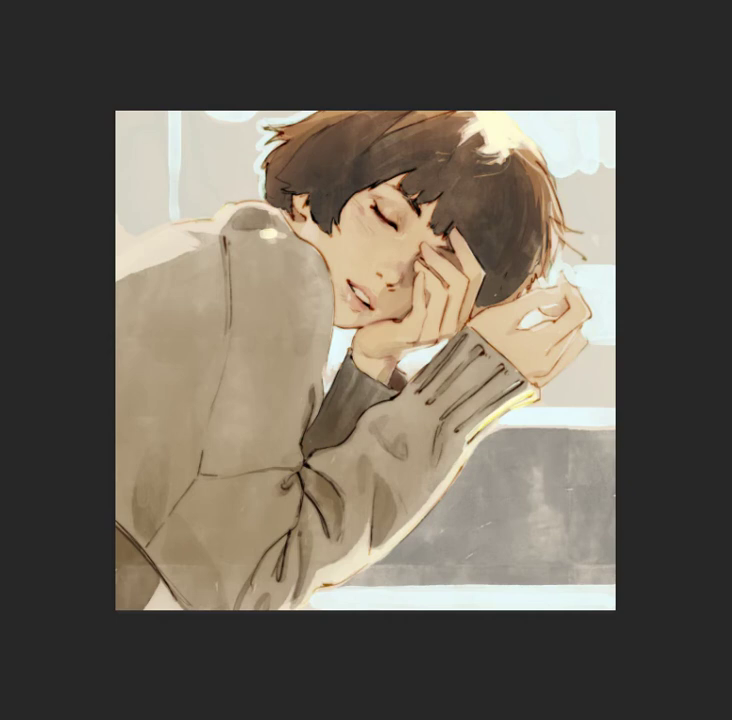
- Paint bluish-lavender glow along the ledge's top and bottom edges and restore the lavender sky
drag(495, 431, 612, 428)
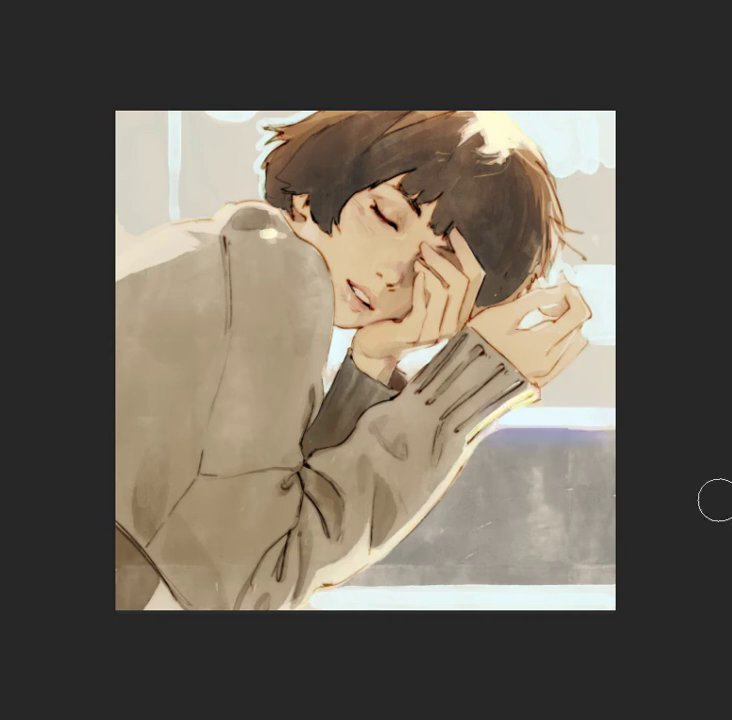
drag(311, 607, 708, 606)
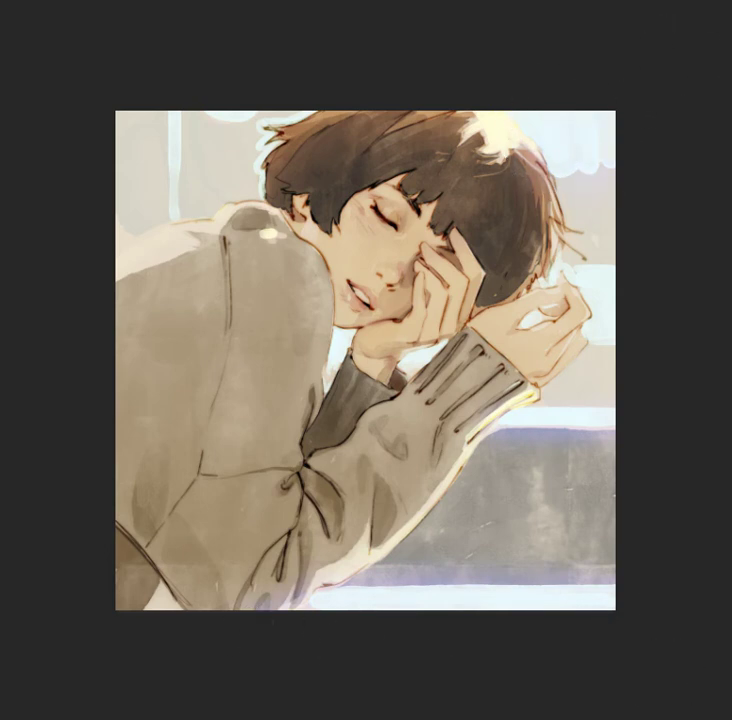
key(ctrl+z)
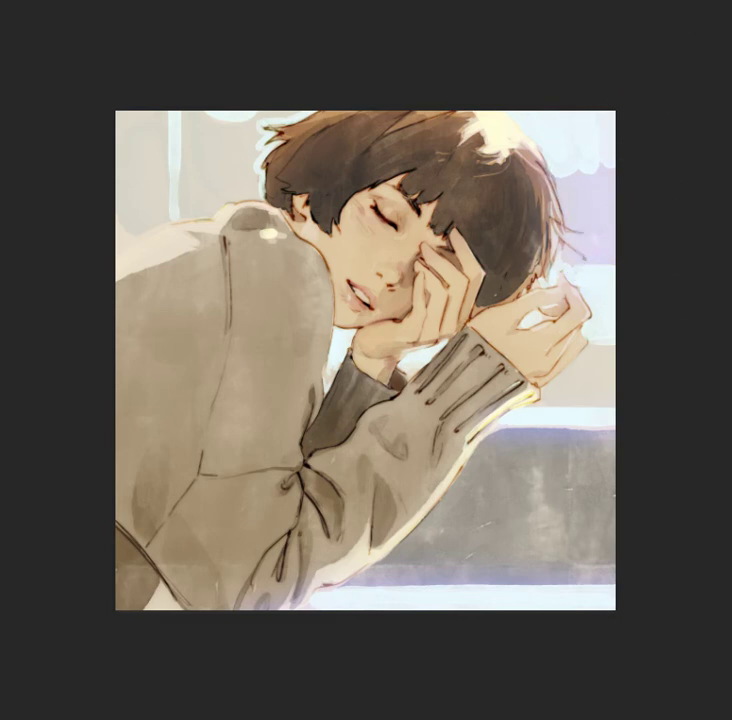
key(ctrl+z)
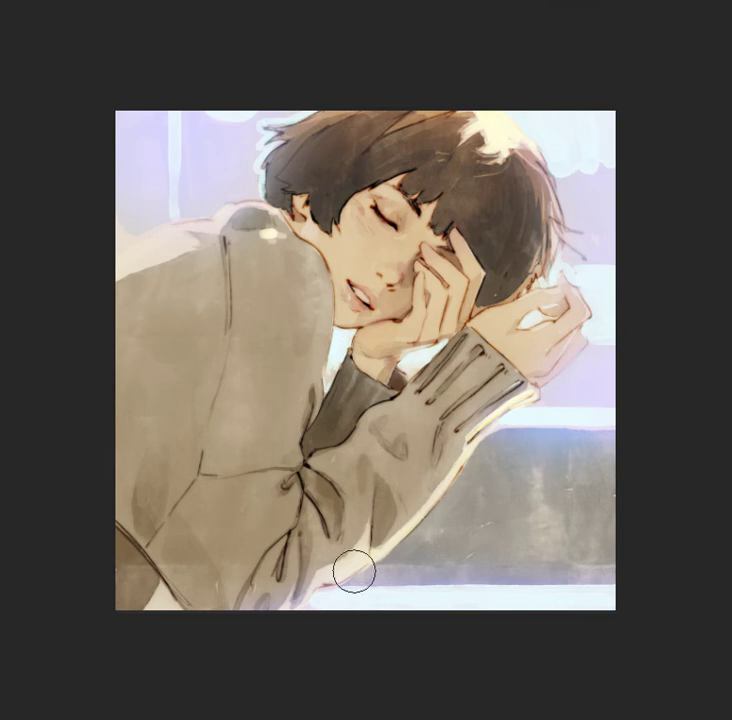
- Brighten the sleeve's lower edge, then resize the brush for finer work
drag(386, 548, 459, 484)
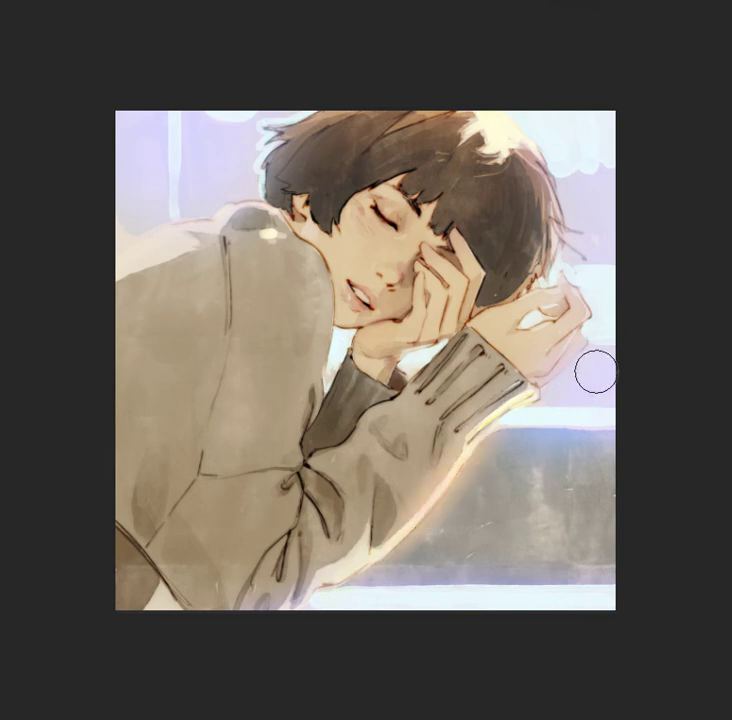
key(bracketright)
key(bracketright)
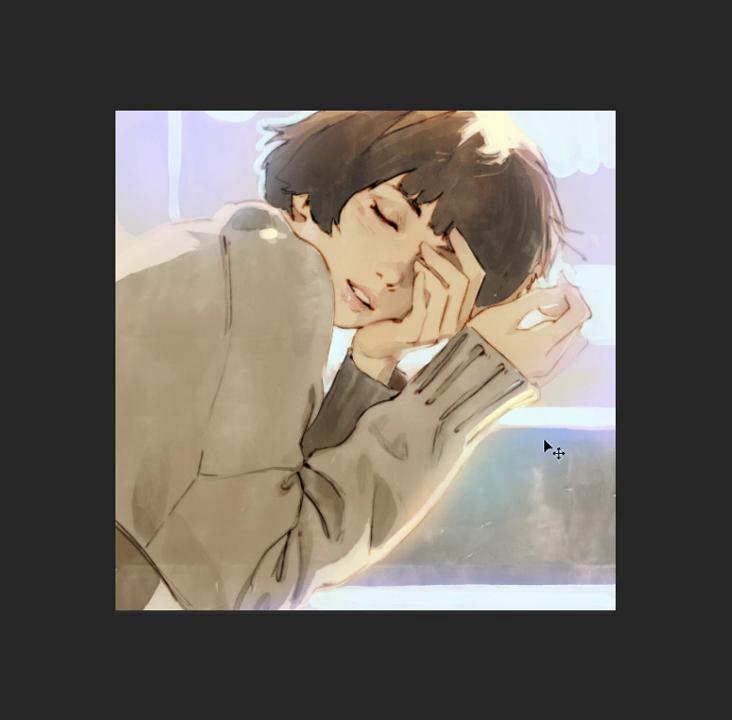
key(bracketright)
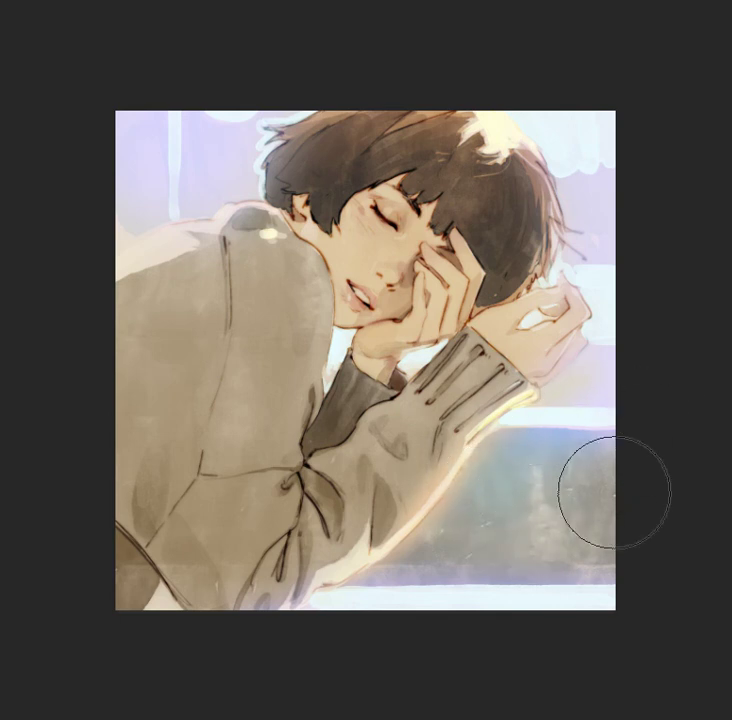
key(bracketleft)
key(bracketleft)
key(bracketleft)
key(bracketleft)
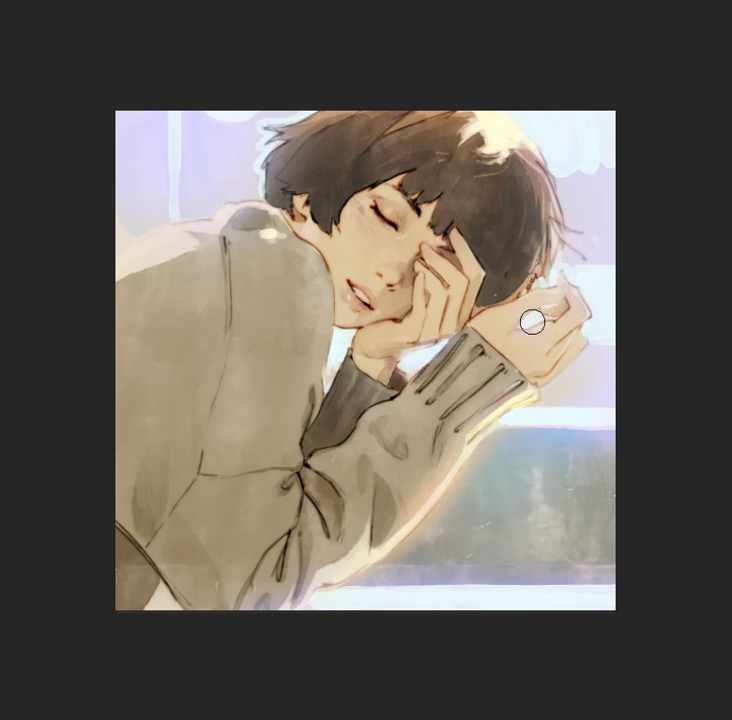
key(bracketright)
key(bracketright)
key(bracketright)
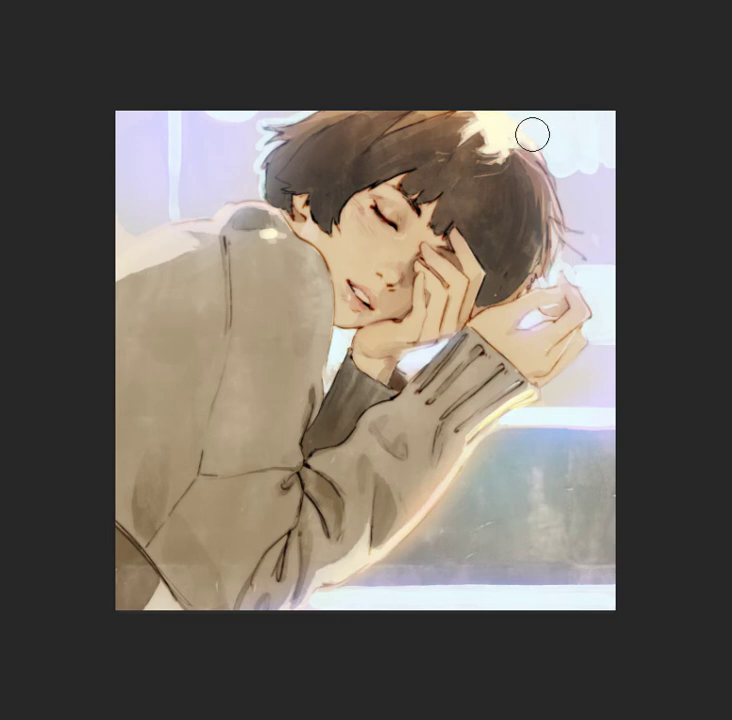
key(bracketleft)
key(bracketleft)
key(bracketleft)
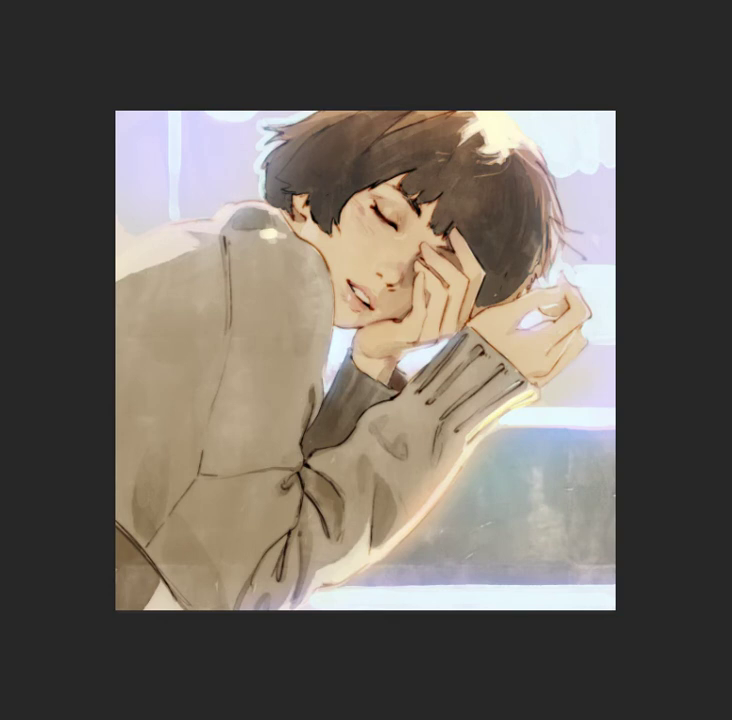
- Brighten the warm orange crown highlight with a larger brush, testing and undoing a reddish wash
drag(465, 150, 466, 117)
key(bracketright)
key(bracketright)
key(bracketright)
key(bracketright)
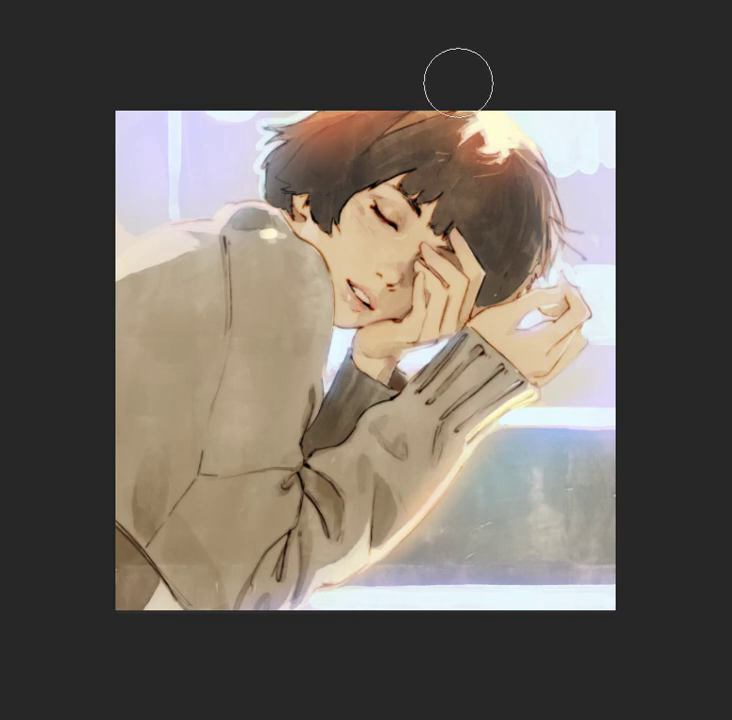
key(bracketright)
mouse_move(384, 101)
mouse_down()
mouse_move(498, 113)
mouse_move(511, 144)
mouse_move(520, 253)
mouse_move(507, 154)
mouse_up()
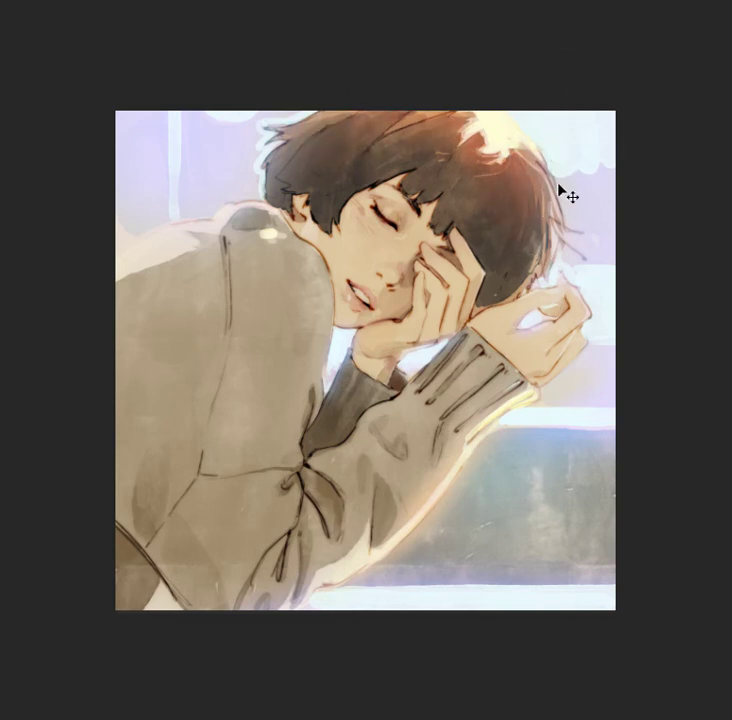
key(bracketright)
key(bracketright)
key(bracketright)
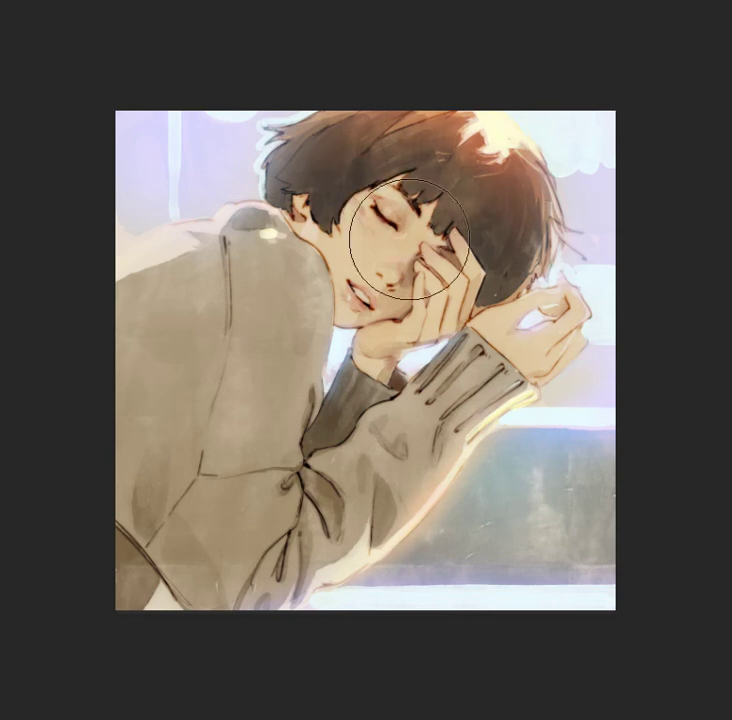
drag(428, 196, 484, 124)
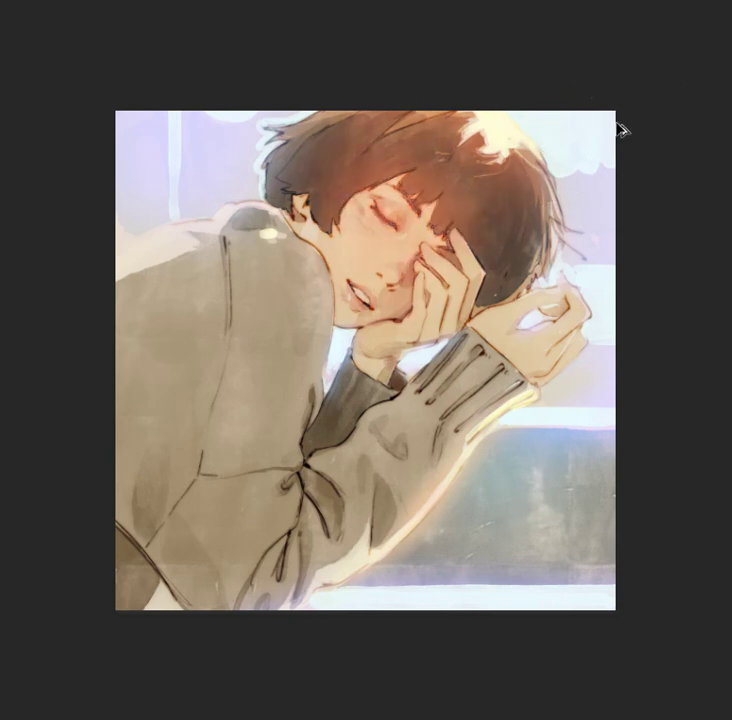
key(ctrl+z)
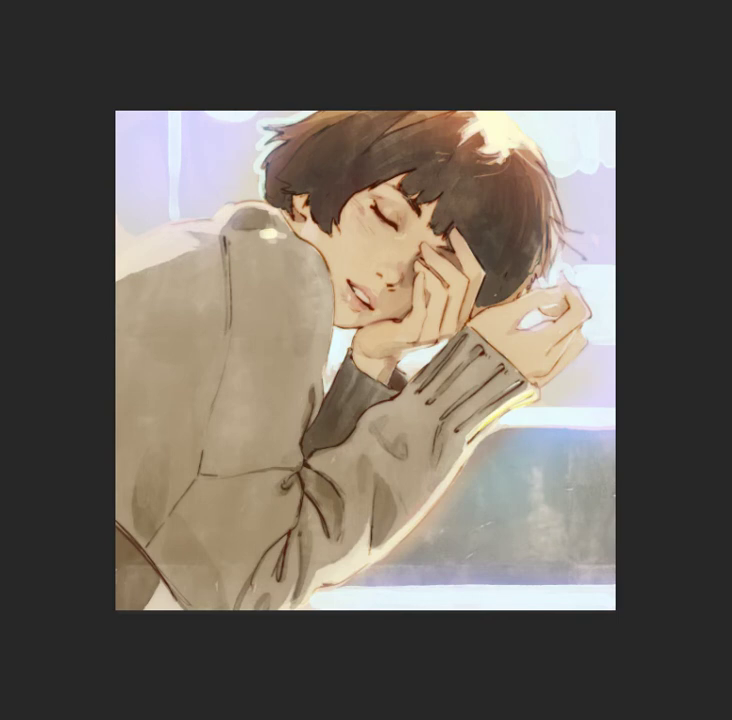
- Paint soft yellowish light over the left shoulder and tone down its top highlight
drag(188, 238, 175, 237)
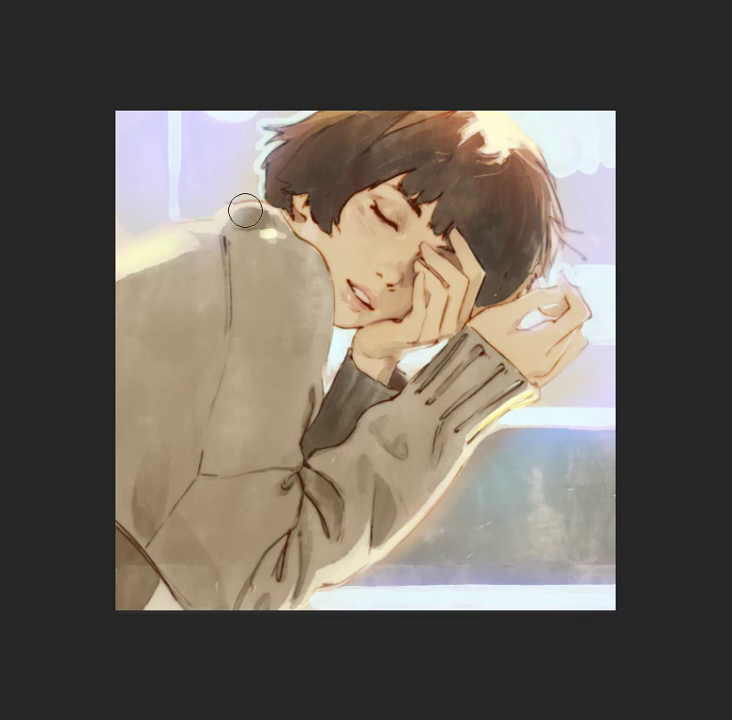
key(bracketleft)
key(bracketleft)
key(bracketleft)
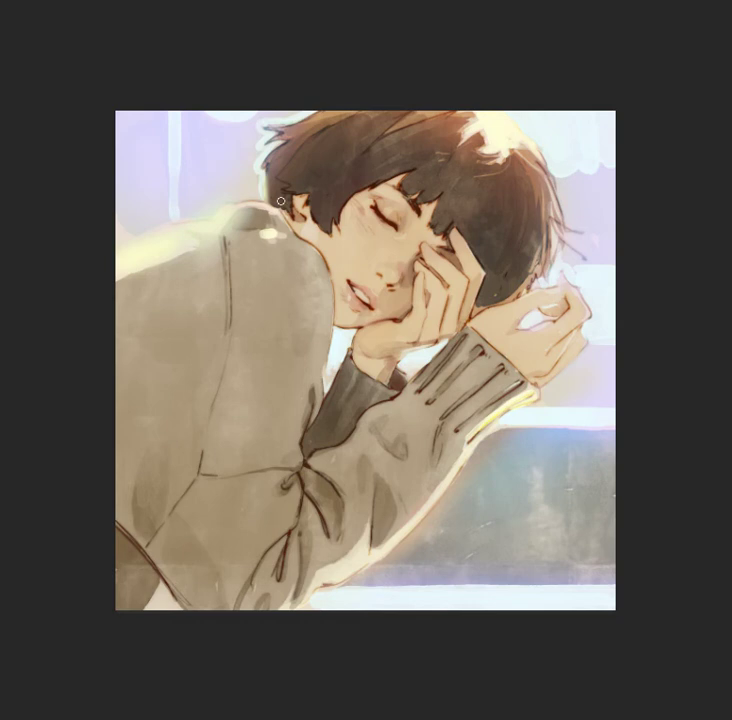
key(bracketright)
key(bracketright)
key(bracketright)
drag(268, 242, 270, 258)
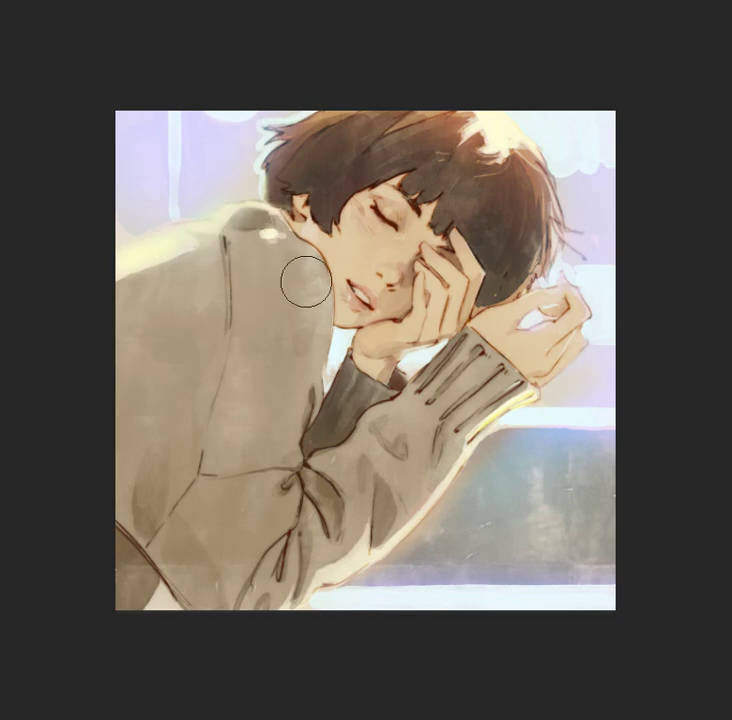
key(bracketright)
key(bracketright)
key(bracketright)
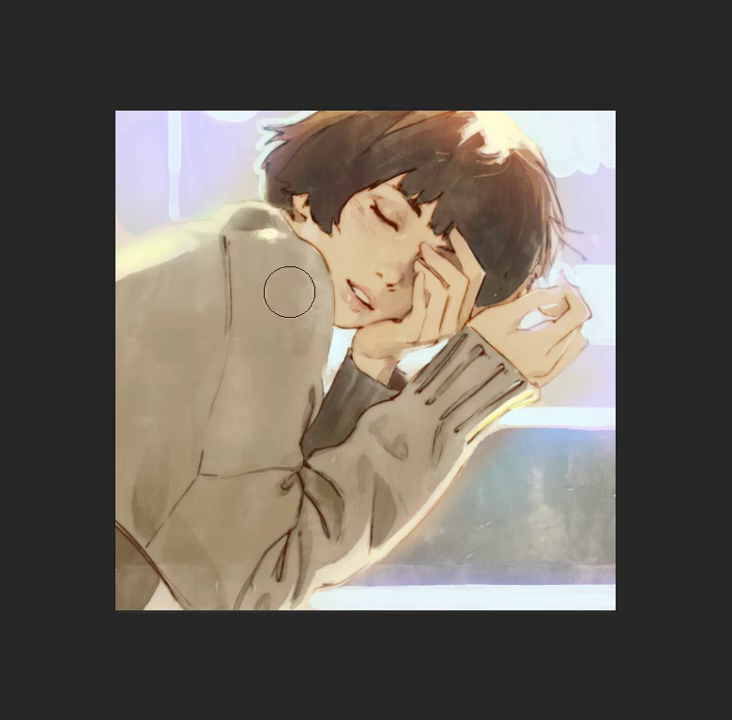
key(bracketleft)
key(bracketleft)
key(bracketleft)
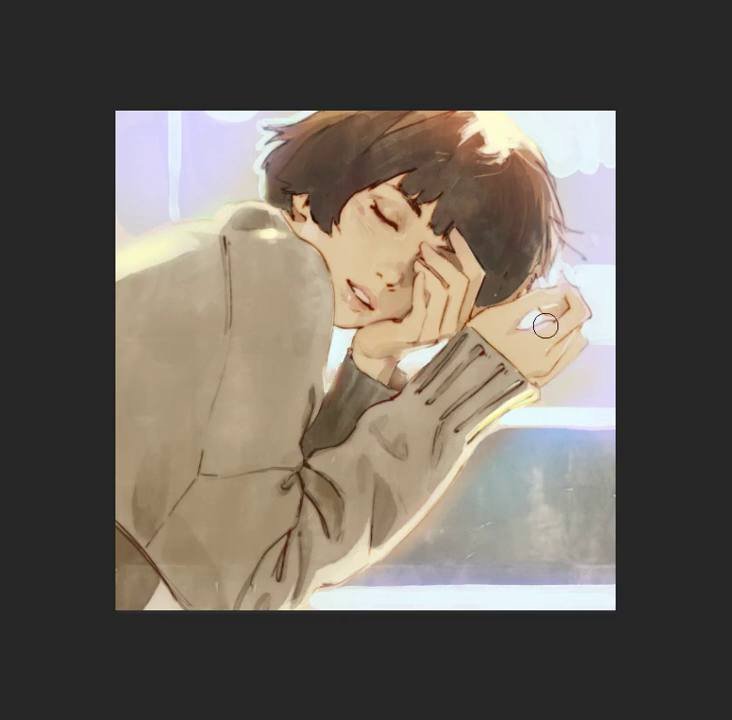
key(bracketright)
key(bracketright)
key(bracketright)
key(bracketright)
key(bracketright)
- Test brightening strokes on the blue bench at lower right, undoing them
drag(538, 476, 660, 454)
drag(605, 430, 493, 459)
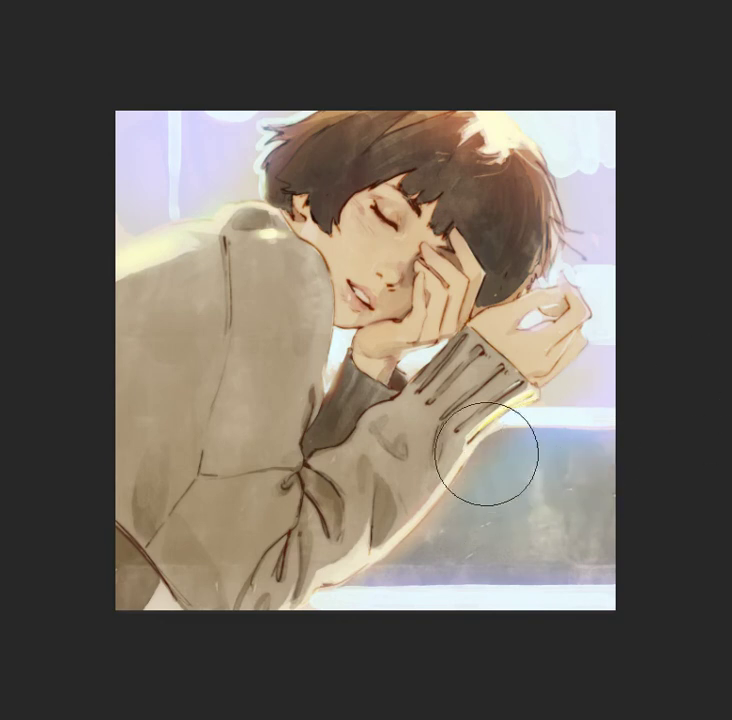
key(ctrl+z)
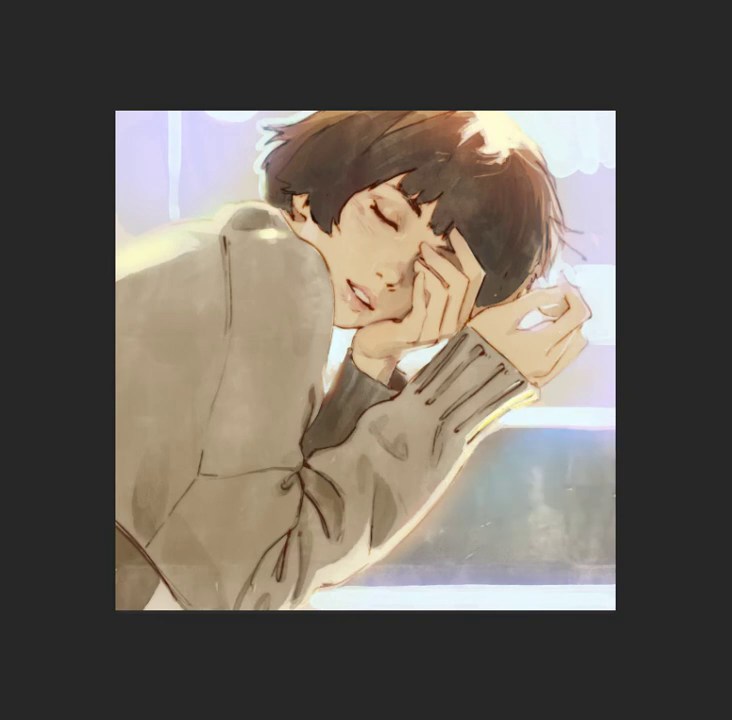
drag(511, 472, 590, 450)
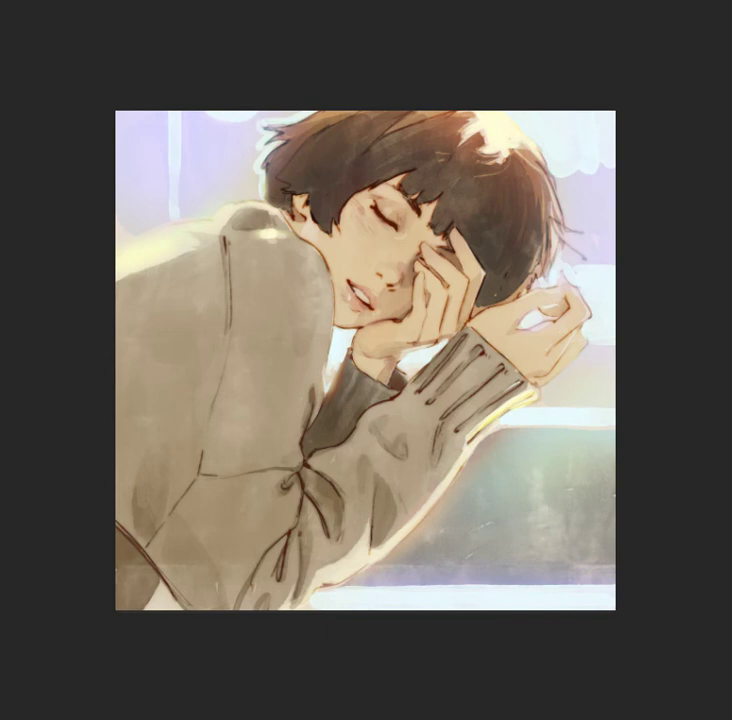
key(ctrl+z)
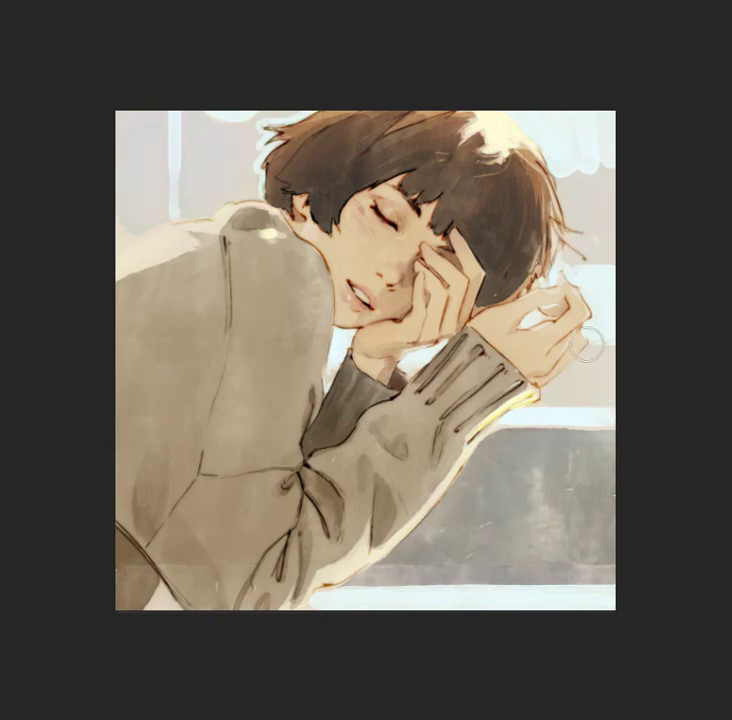
drag(587, 345, 628, 468)
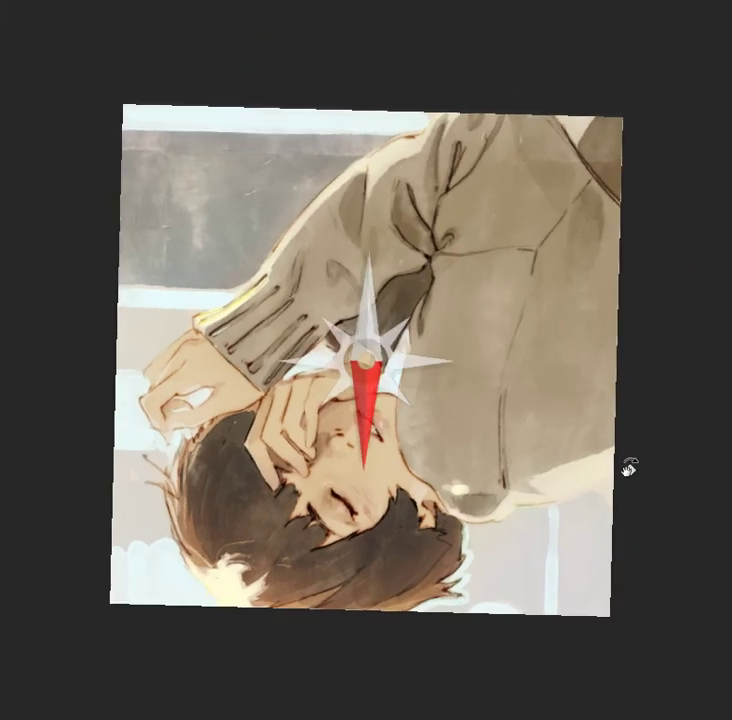
drag(628, 468, 637, 444)
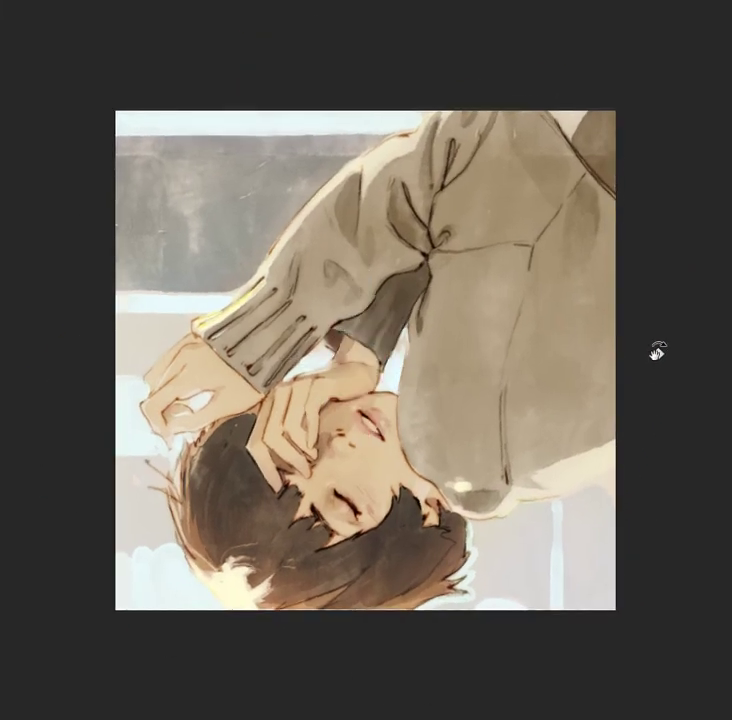
key(Escape)
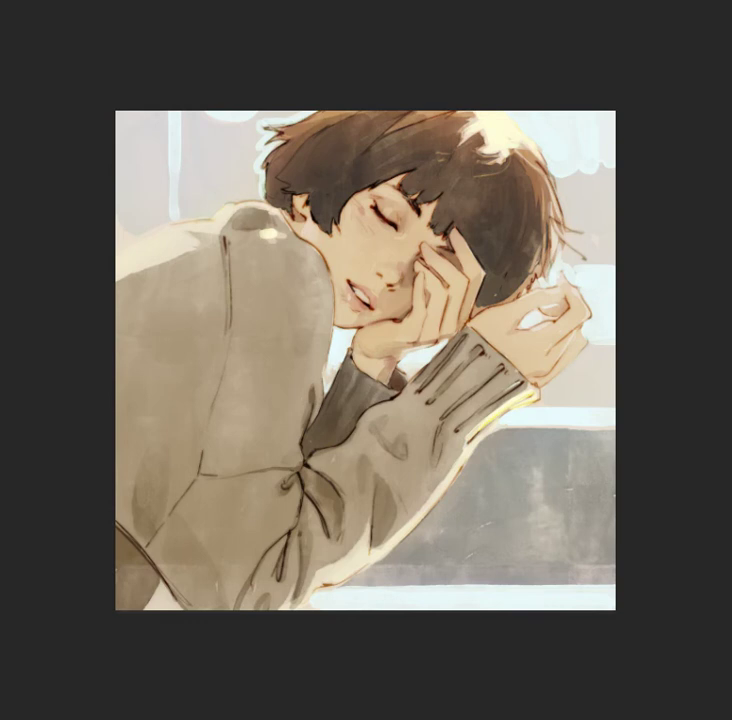
drag(623, 332, 588, 330)
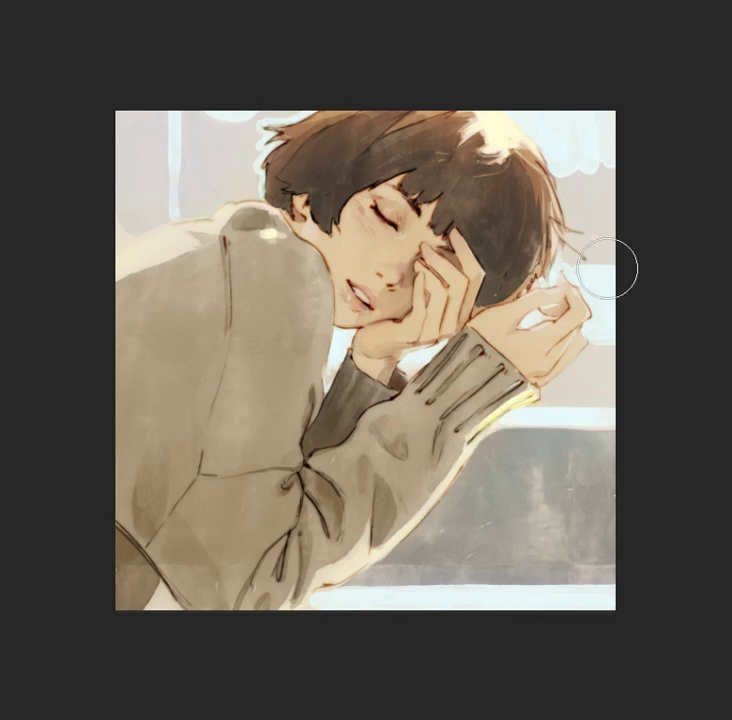
- Paint faint warm glow along the bench edge, right of the hand, and above the shoulder
drag(523, 428, 575, 430)
drag(575, 380, 605, 327)
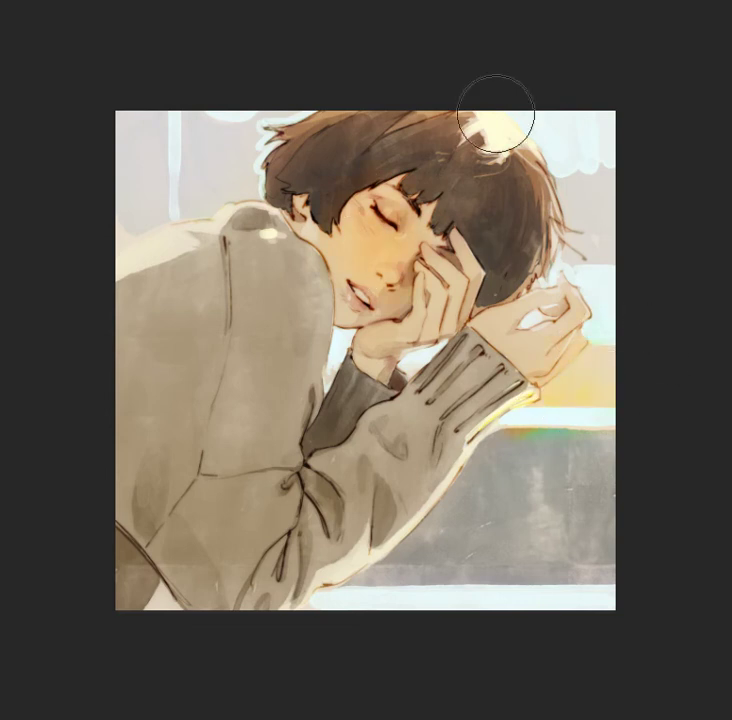
key(bracketleft)
key(bracketleft)
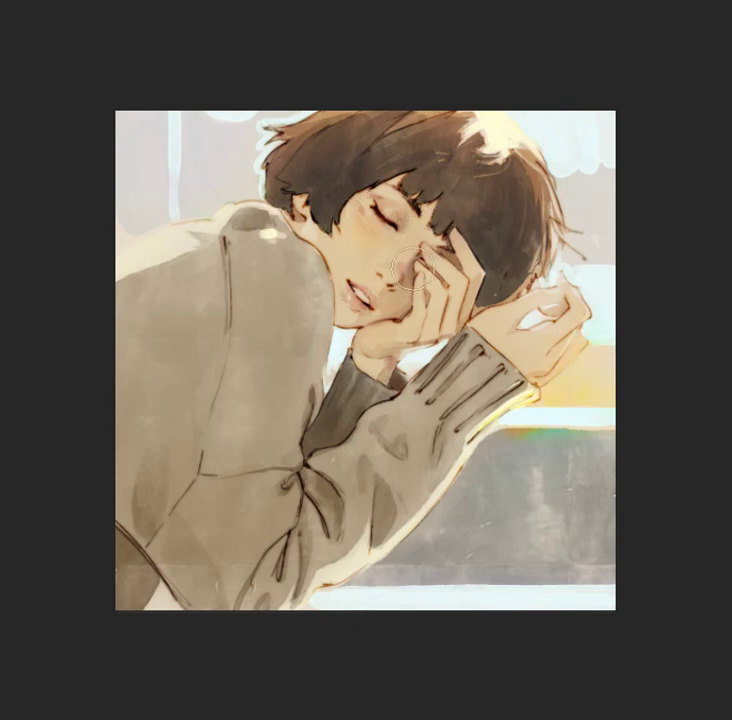
key(bracketright)
key(bracketright)
key(bracketright)
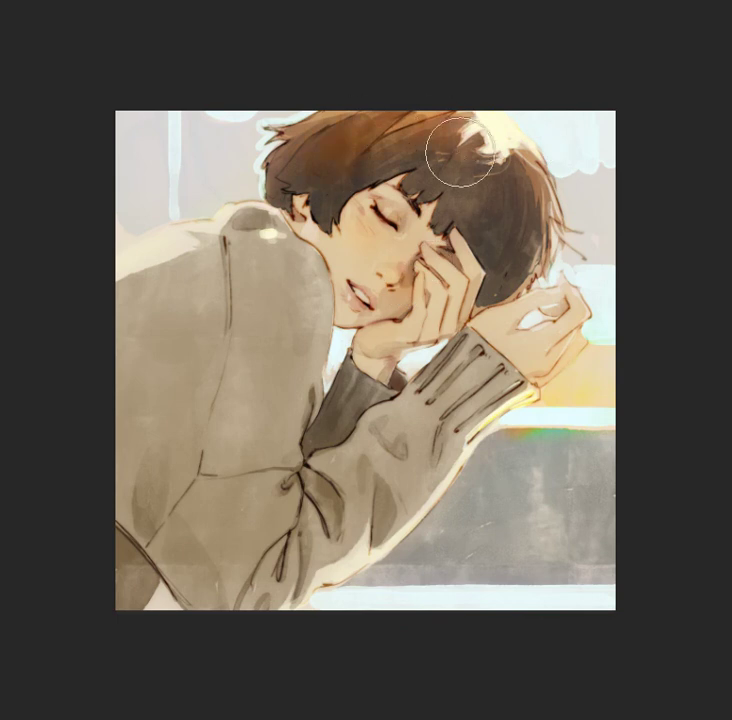
key(bracketleft)
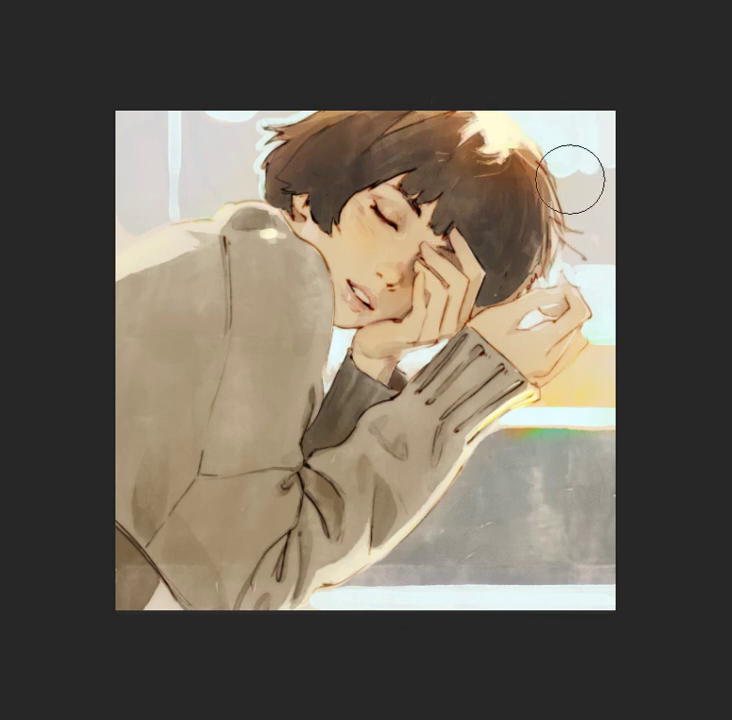
drag(122, 253, 240, 215)
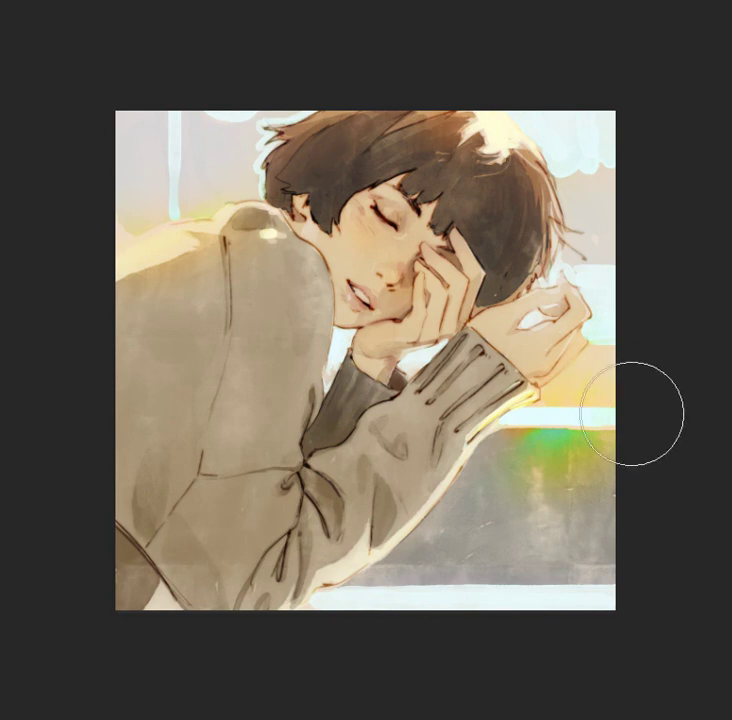
- Paint over and mute the green patch on the bench
key(bracketright)
key(bracketright)
key(bracketright)
drag(598, 562, 552, 470)
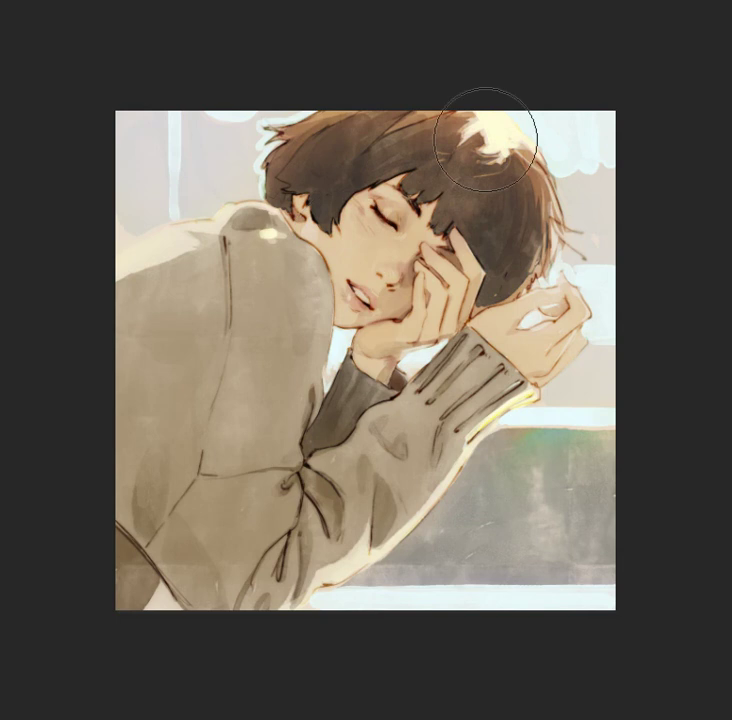
key(bracketleft)
key(bracketleft)
key(bracketleft)
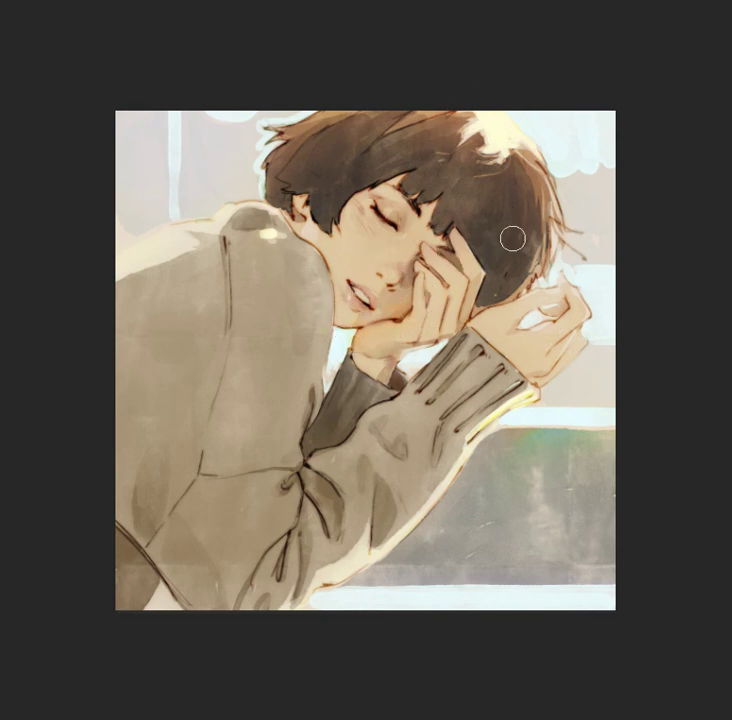
key(bracketright)
key(bracketright)
key(bracketright)
- Nudge the hand and cheek upward with Liquify and try an orange accent on the sweater bow
drag(407, 300, 450, 260)
key(bracketleft)
key(bracketleft)
key(bracketleft)
key(bracketright)
mouse_move(276, 490)
mouse_down()
mouse_move(286, 559)
mouse_move(351, 457)
mouse_up()
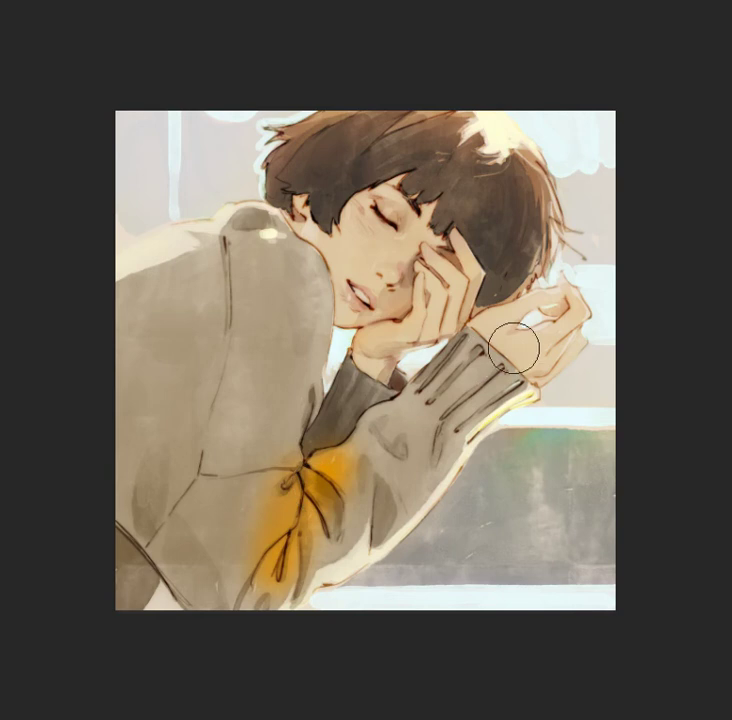
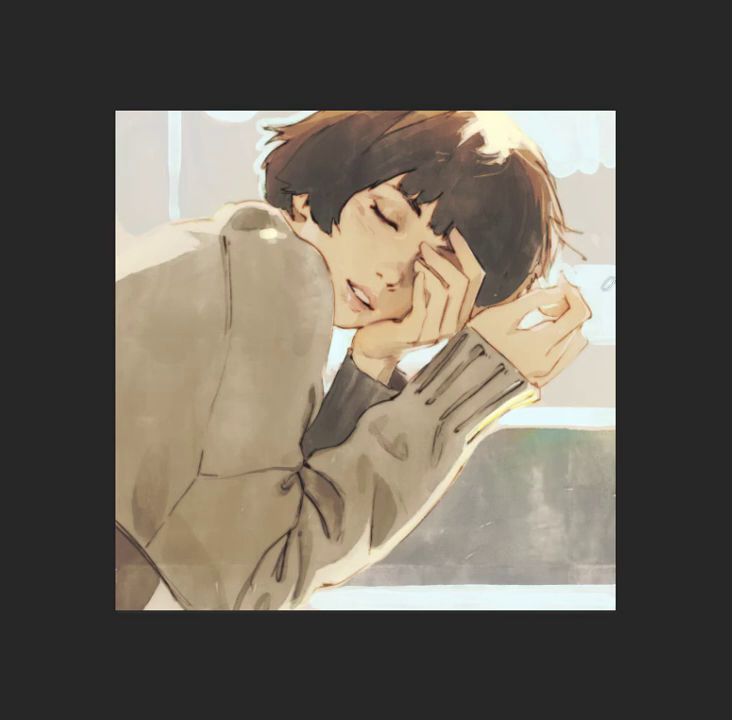
- Paint pale rim-light strokes along the sleeve's lower edge and the raised hand's outer edges
click(534, 415)
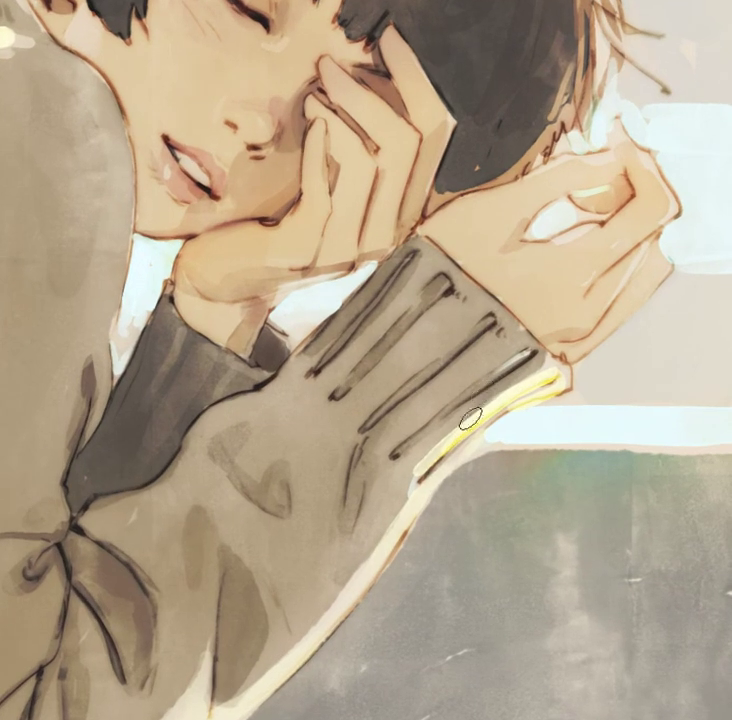
drag(414, 482, 404, 524)
drag(432, 478, 531, 397)
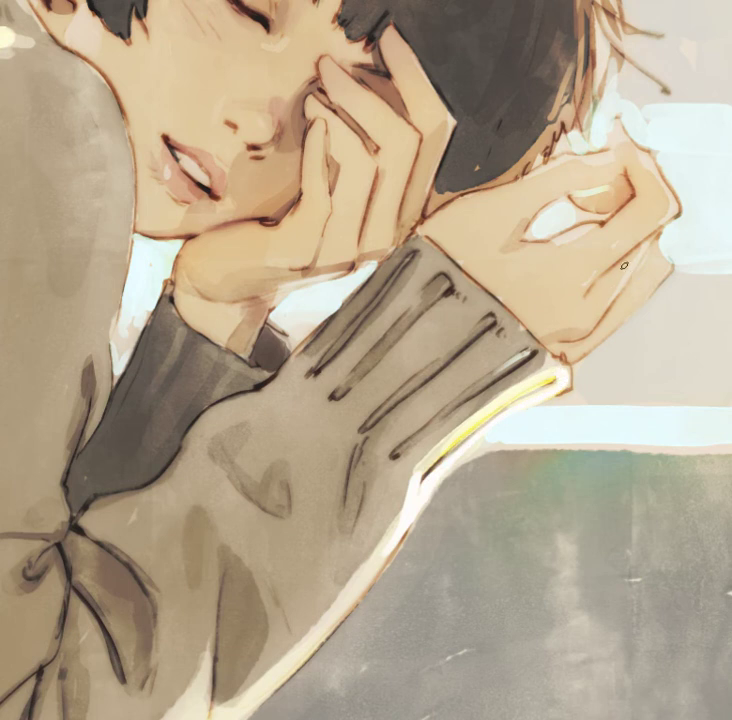
drag(587, 290, 661, 221)
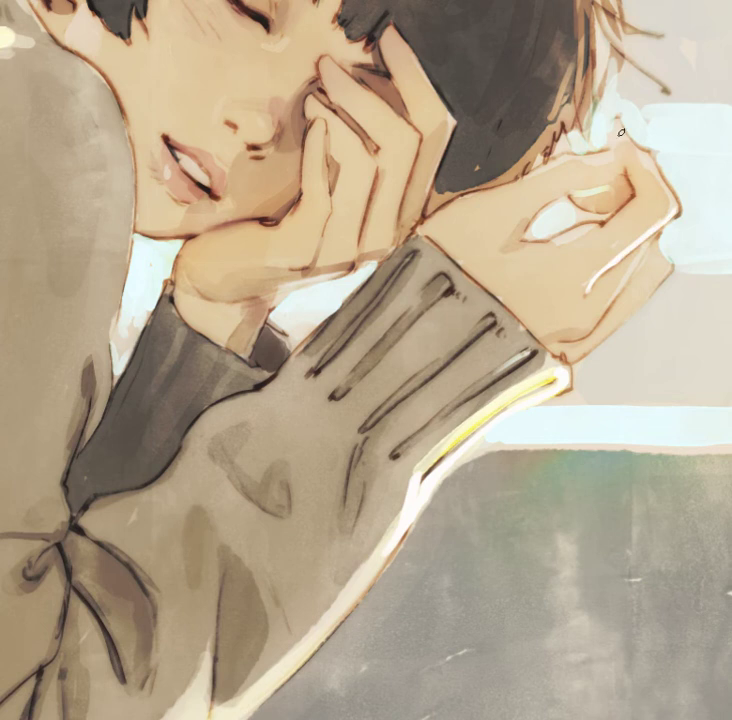
drag(629, 144, 674, 207)
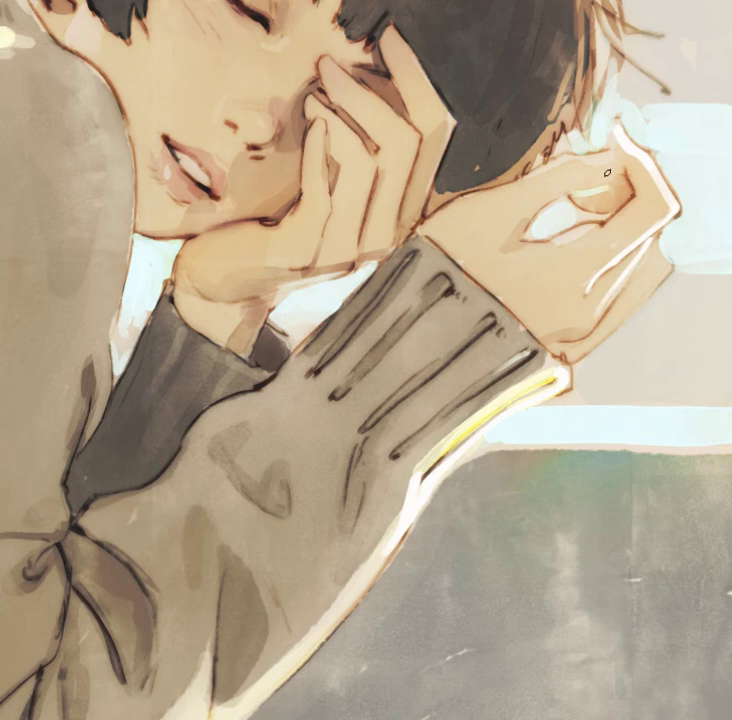
drag(608, 187, 570, 197)
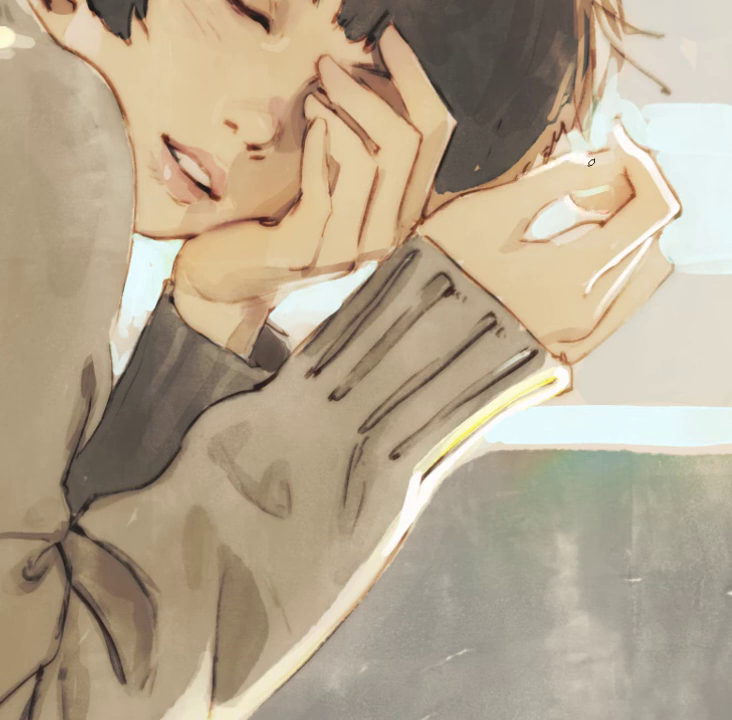
- Zoom out to check the whole illustration
key(z)
drag(640, 364, 473, 441)
alt+click(473, 441)
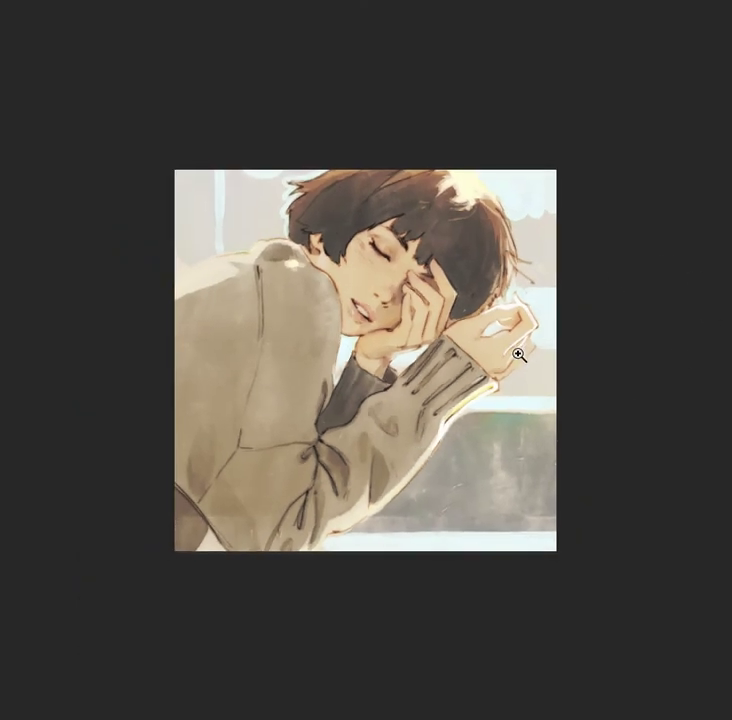
click(551, 357)
- Lighten the sky to the right of the girl's hair
key(ctrl+plus)
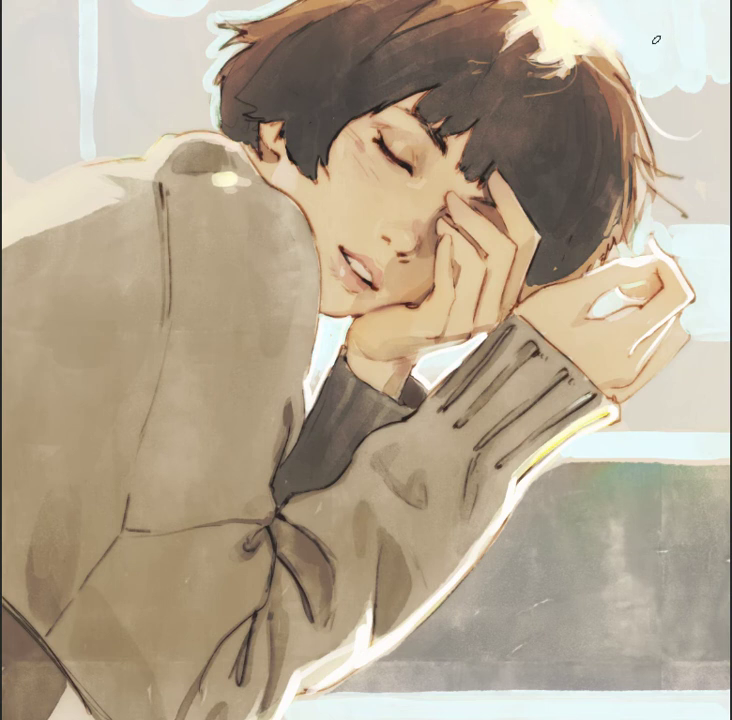
drag(560, 300, 520, 307)
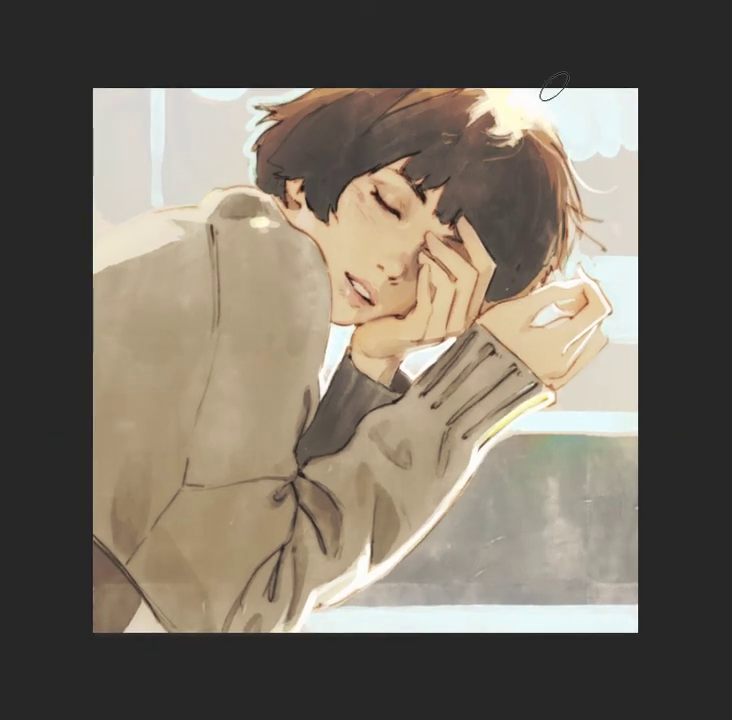
drag(576, 125, 630, 135)
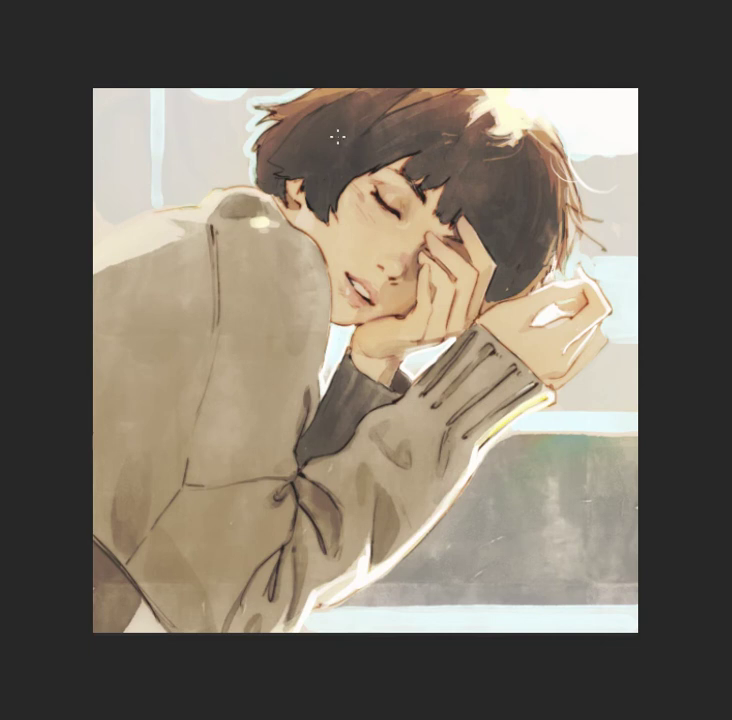
- With a half-size brush, paint a white highlight along the shoulder's top edge
key(ctrl+plus)
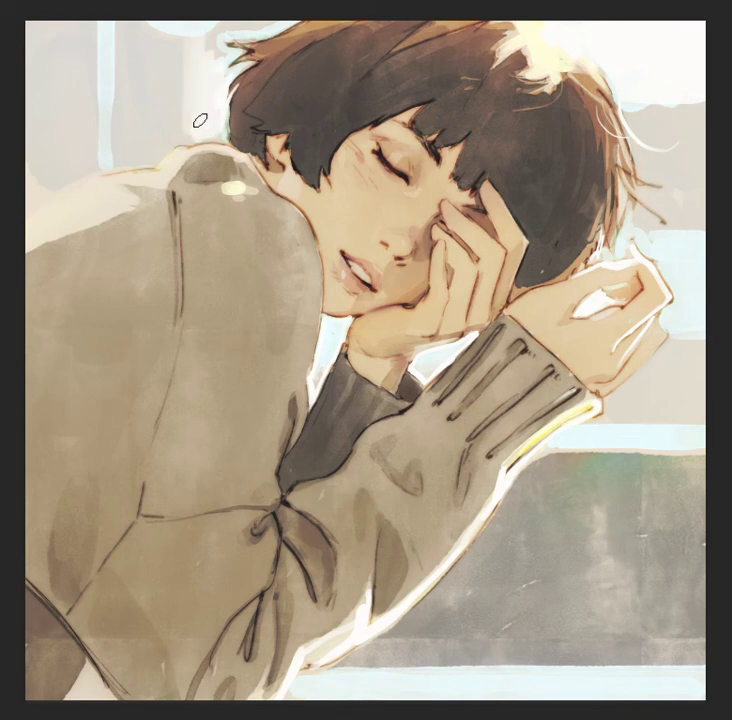
key(bracketleft)
key(bracketleft)
drag(138, 86, 114, 80)
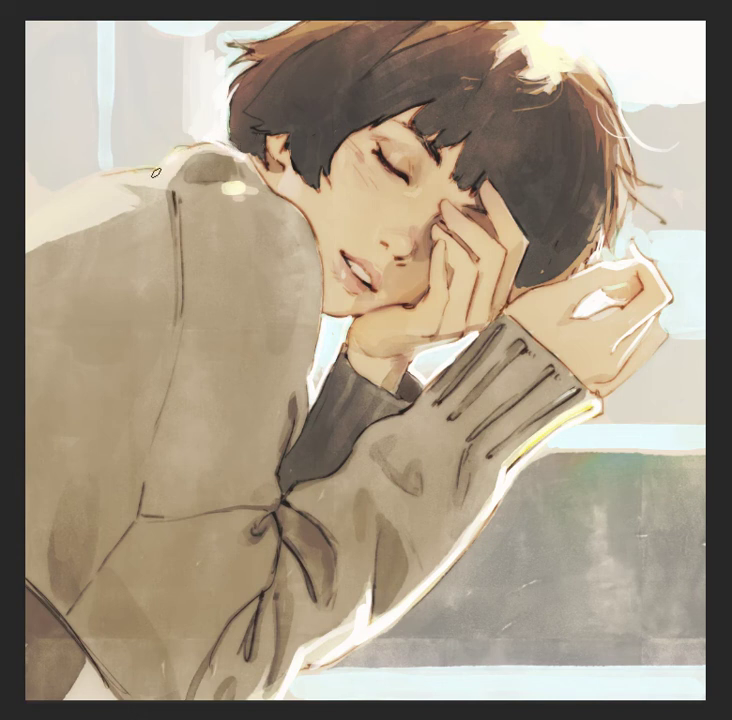
drag(144, 162, 124, 179)
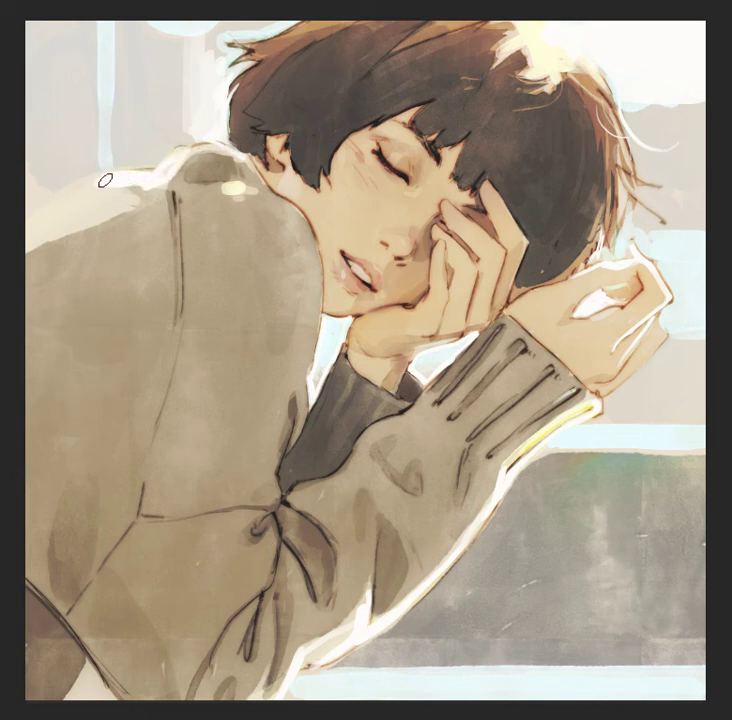
mouse_move(23, 235)
mouse_down()
mouse_move(91, 198)
mouse_move(122, 200)
mouse_up()
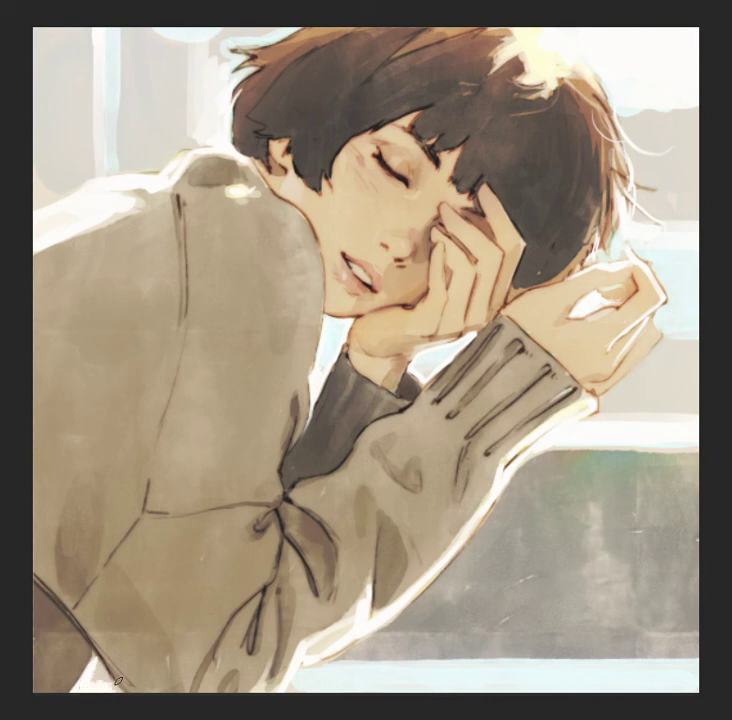
key(ctrl+minus)
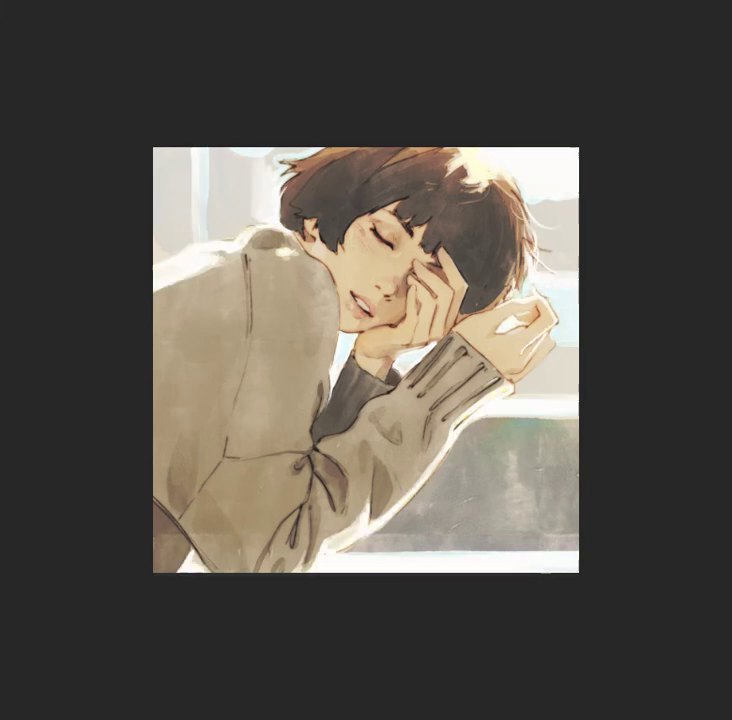
- Paint a light rim stroke along the raised hand's right edge, then review the face and canvas
drag(591, 345, 667, 377)
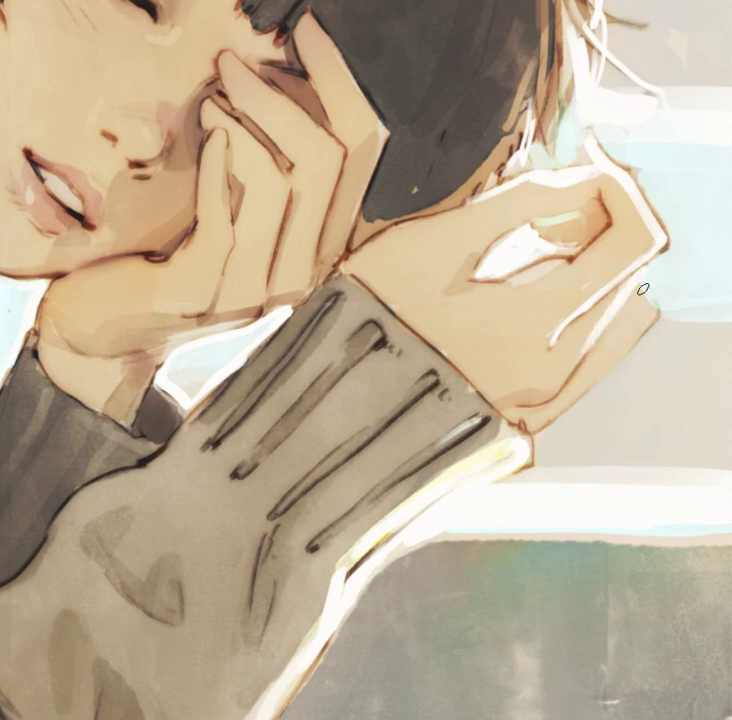
mouse_move(650, 304)
mouse_down()
mouse_move(578, 392)
mouse_move(536, 428)
mouse_up()
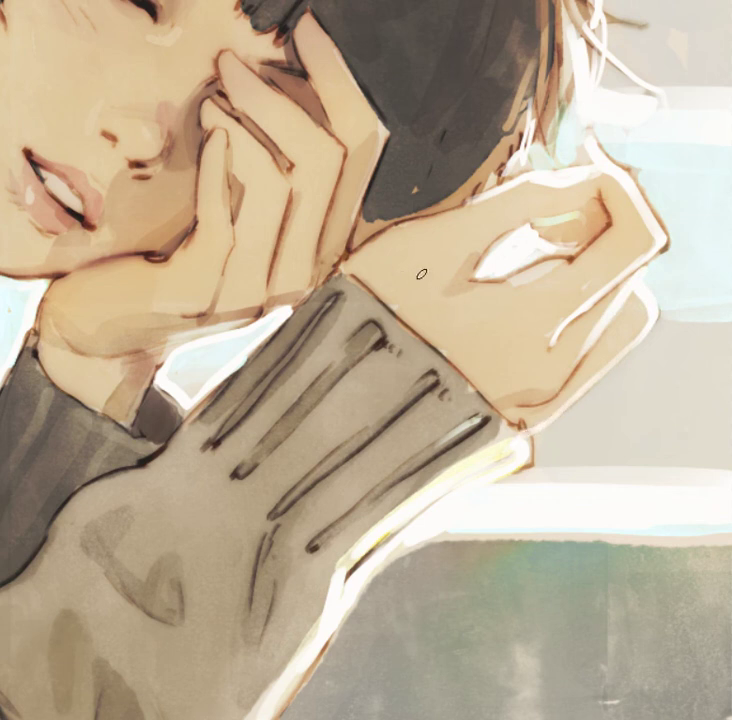
drag(394, 297, 406, 303)
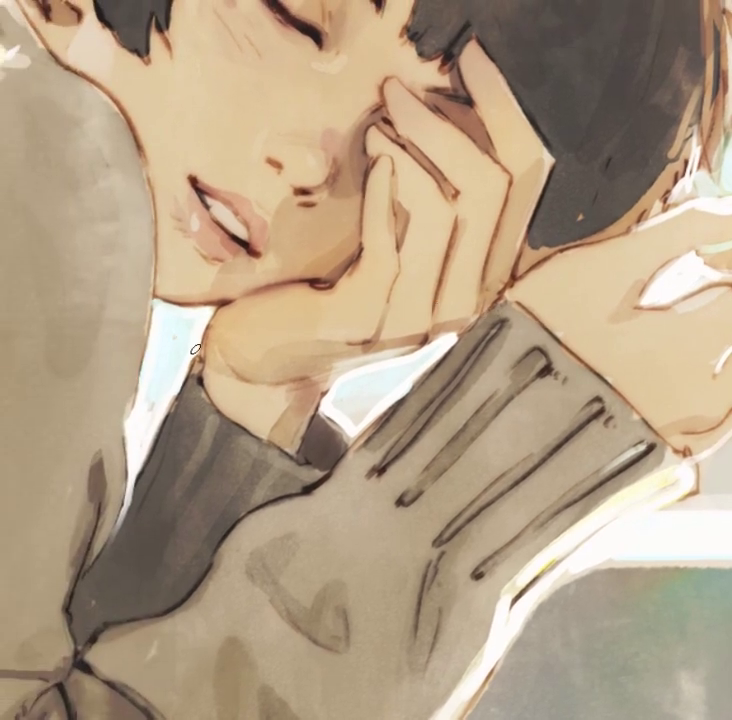
mouse_move(289, 308)
mouse_down()
mouse_move(278, 407)
mouse_move(305, 515)
mouse_up()
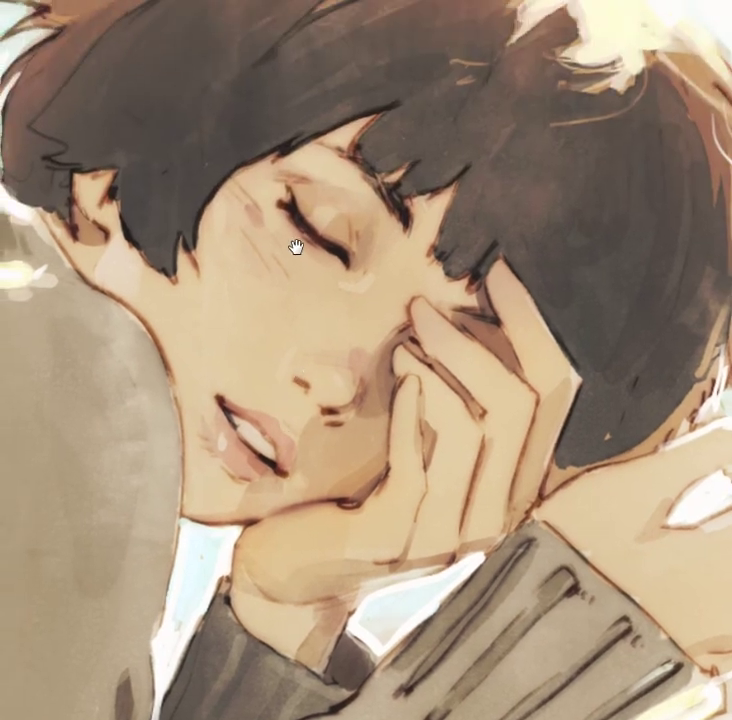
drag(296, 247, 359, 266)
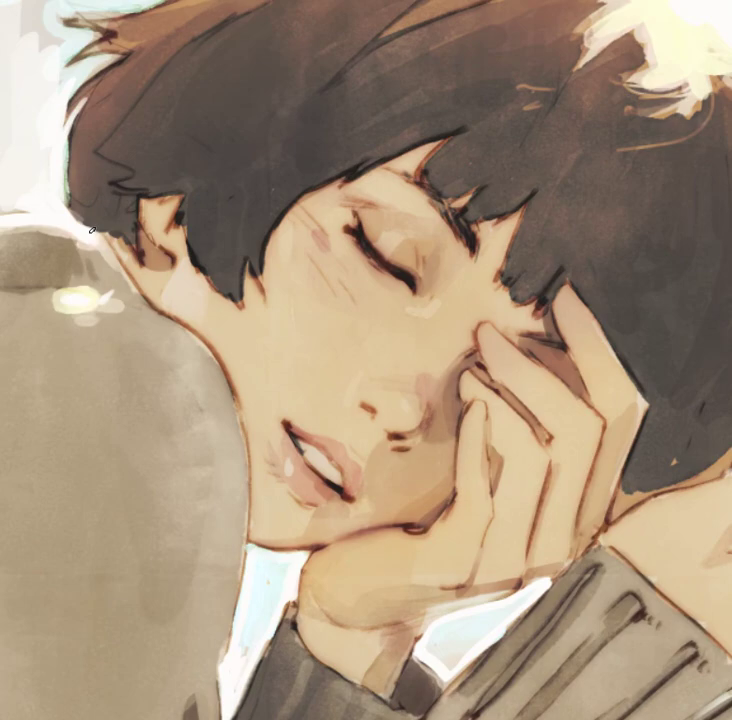
key(ctrl+0)
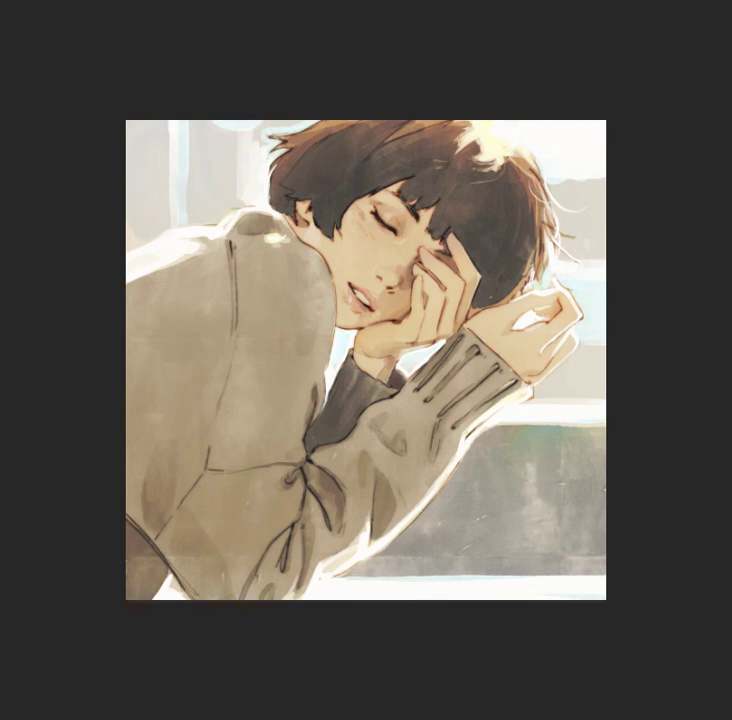
drag(639, 326, 688, 330)
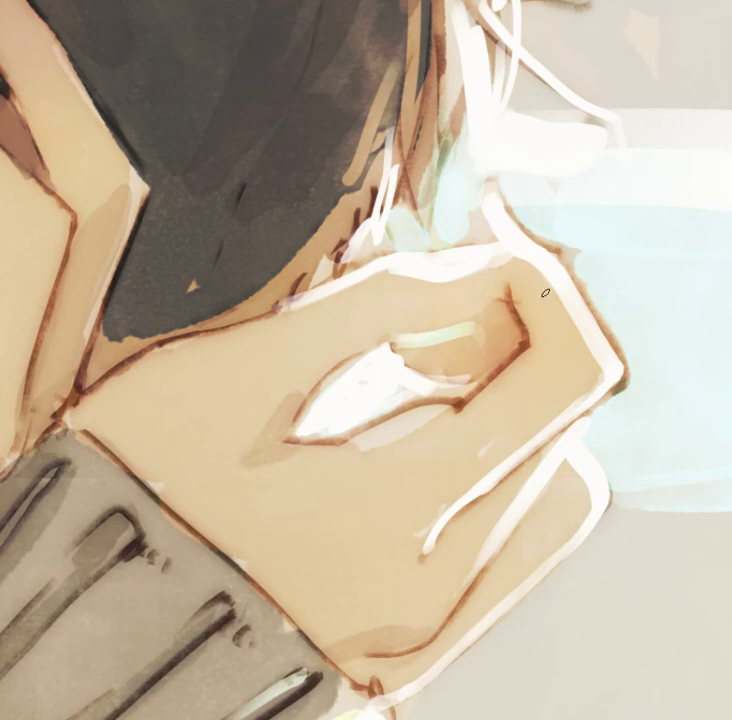
drag(578, 356, 490, 374)
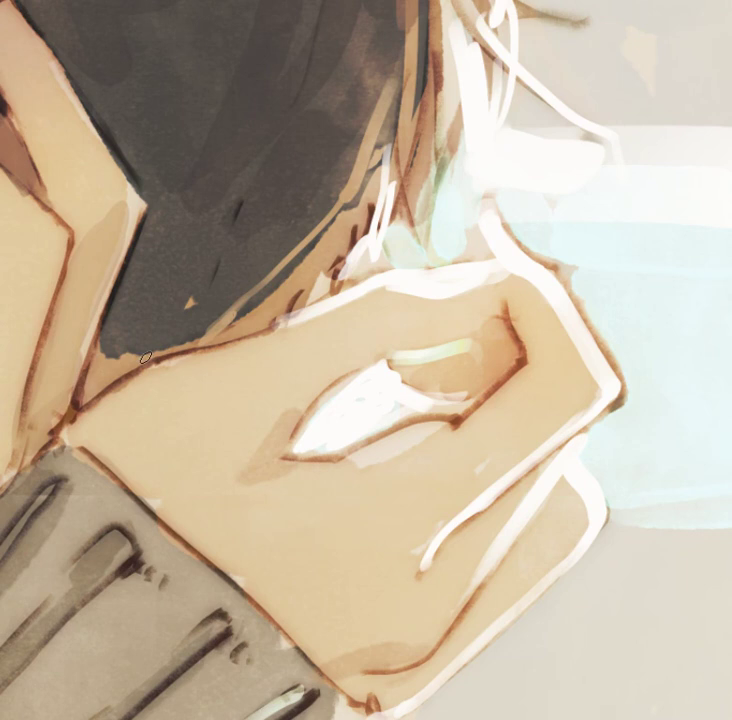
drag(288, 208, 228, 311)
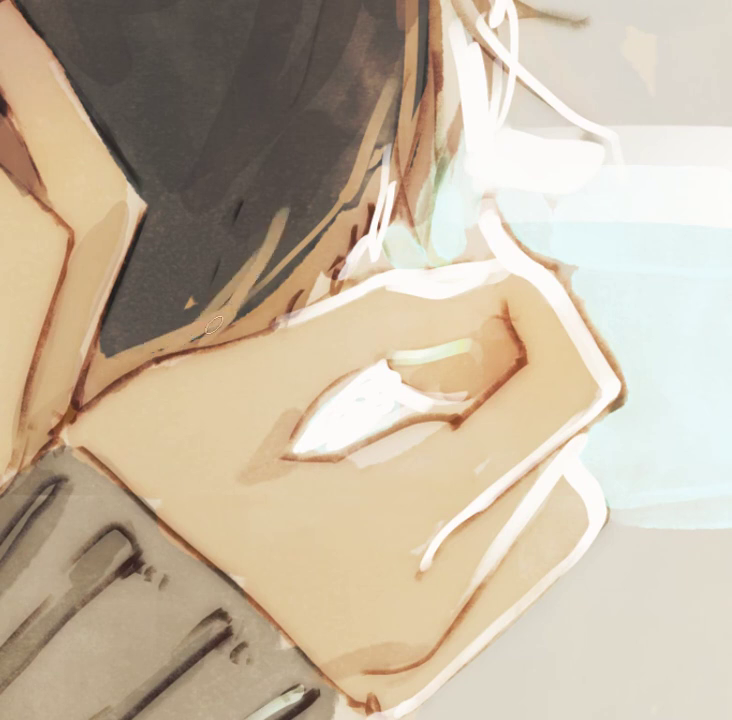
key(ctrl+z)
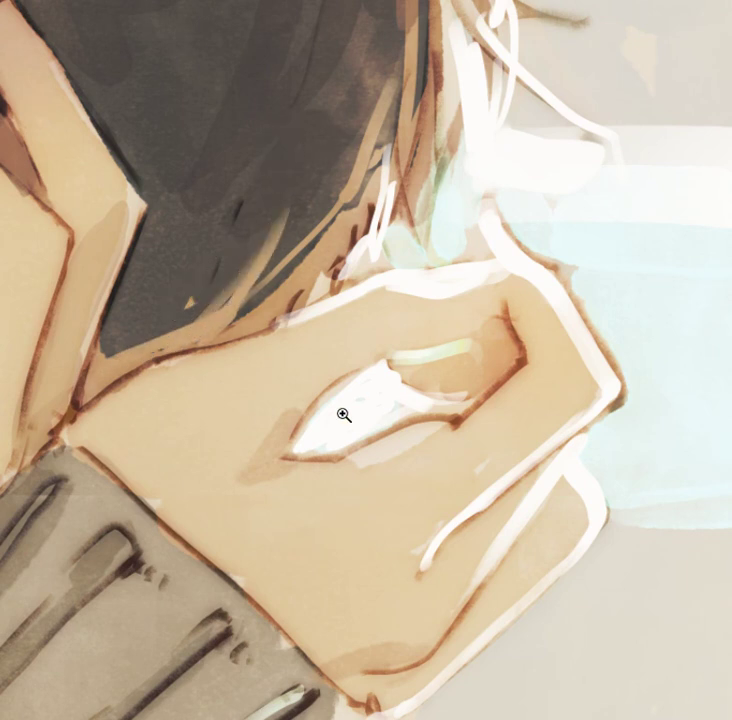
key(ctrl+0)
scroll(591, 229, up, 5)
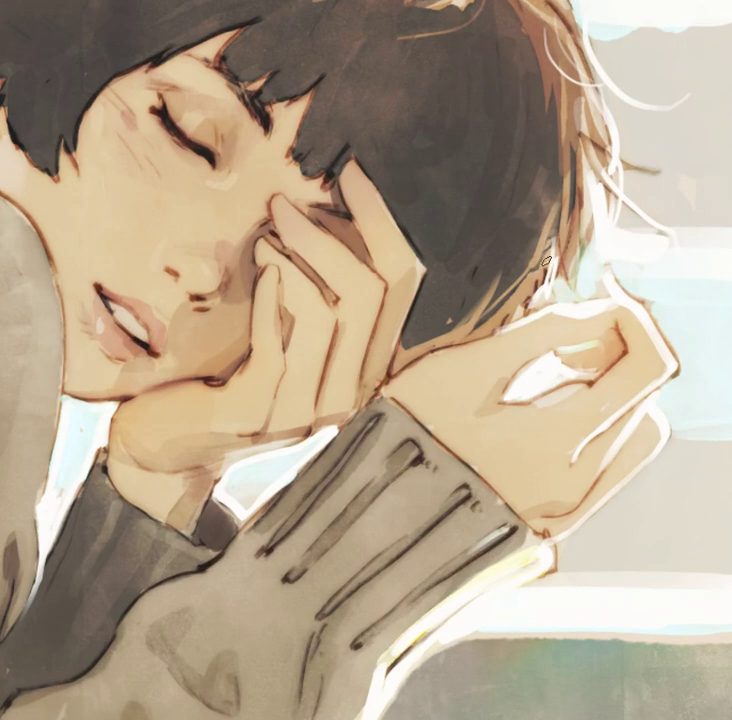
drag(310, 363, 330, 335)
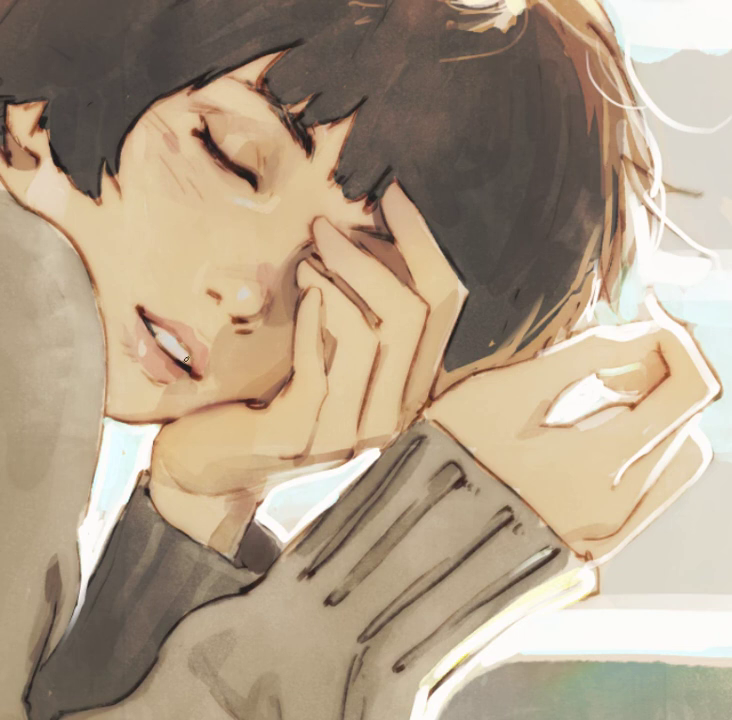
- Add a small light highlight stroke at the top of the girl's hair
alt+click(449, 418)
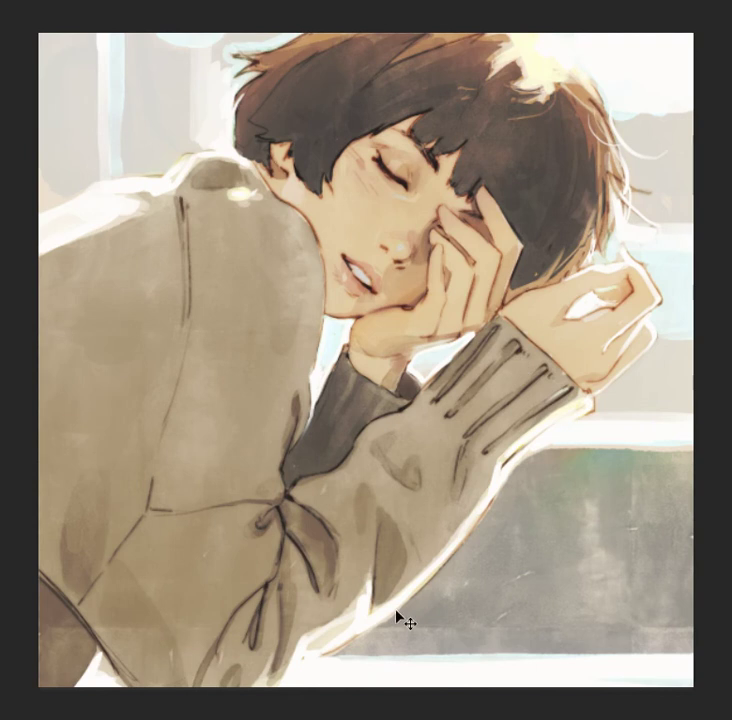
click(557, 57)
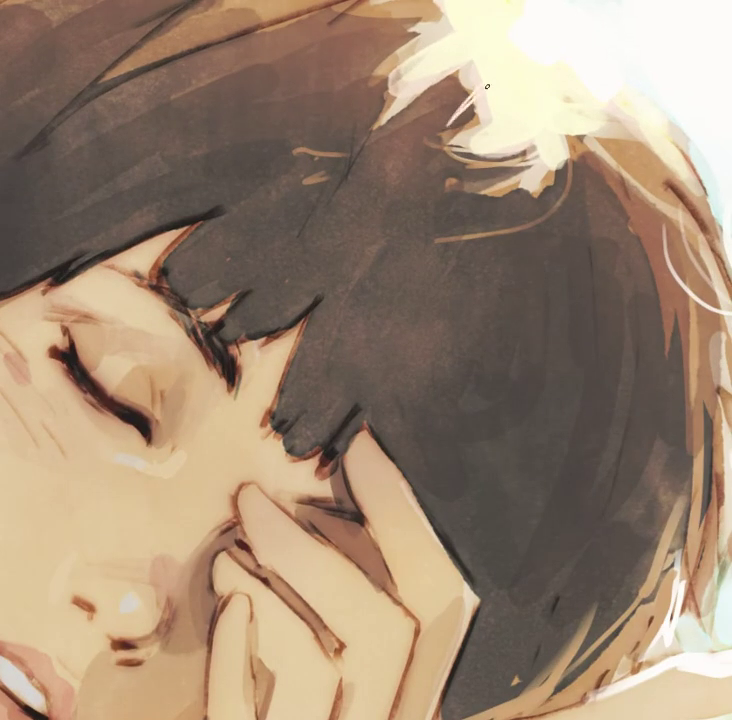
drag(487, 129, 459, 124)
scroll(585, 433, down, 1)
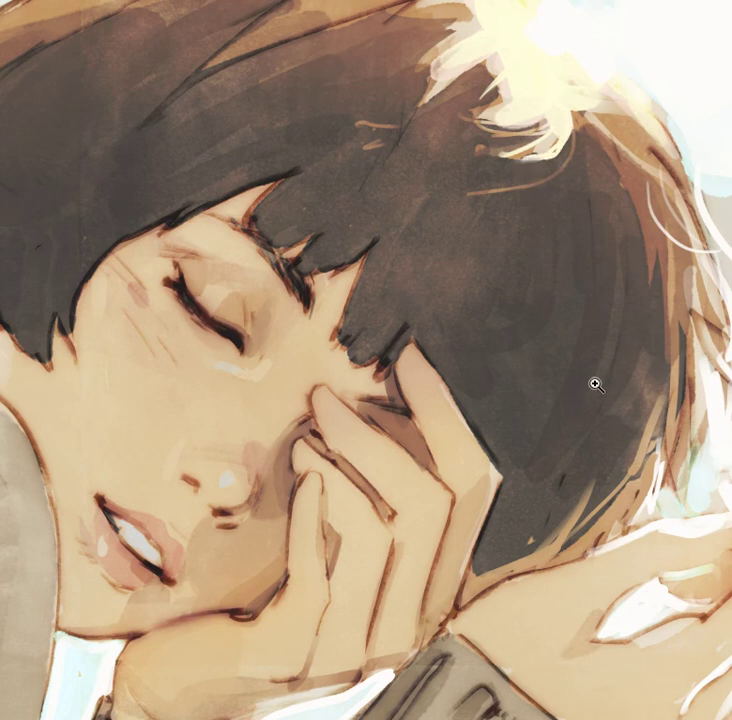
scroll(596, 386, down, 2)
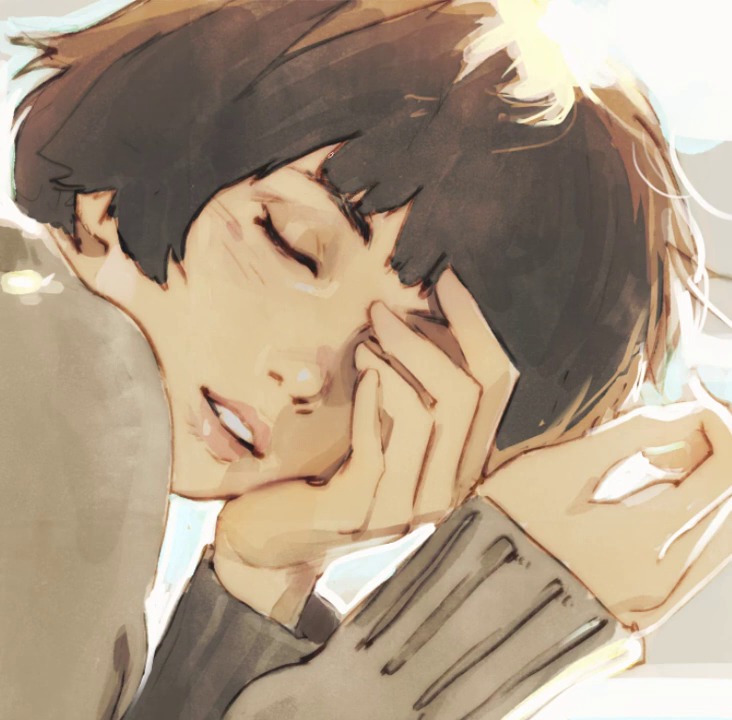
key(z)
alt+click(420, 541)
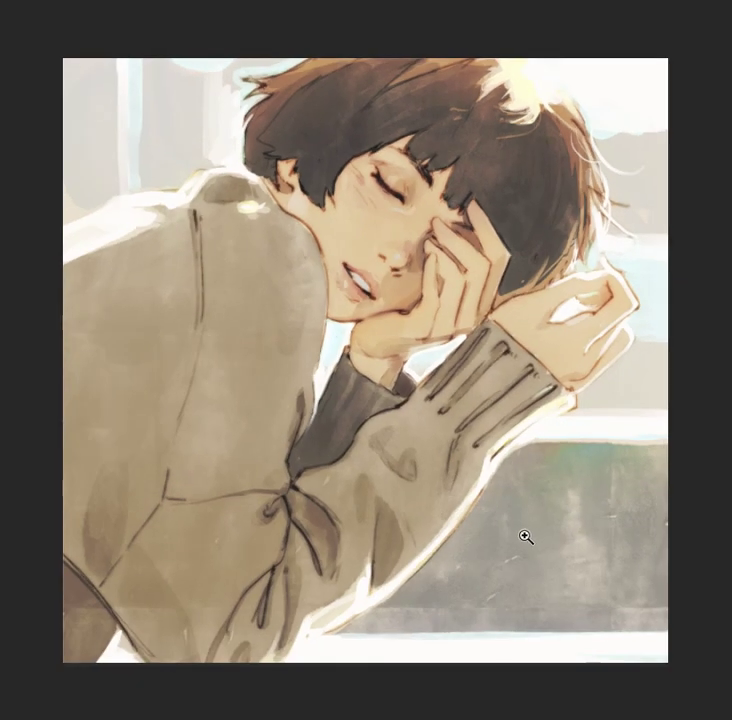
click(610, 310)
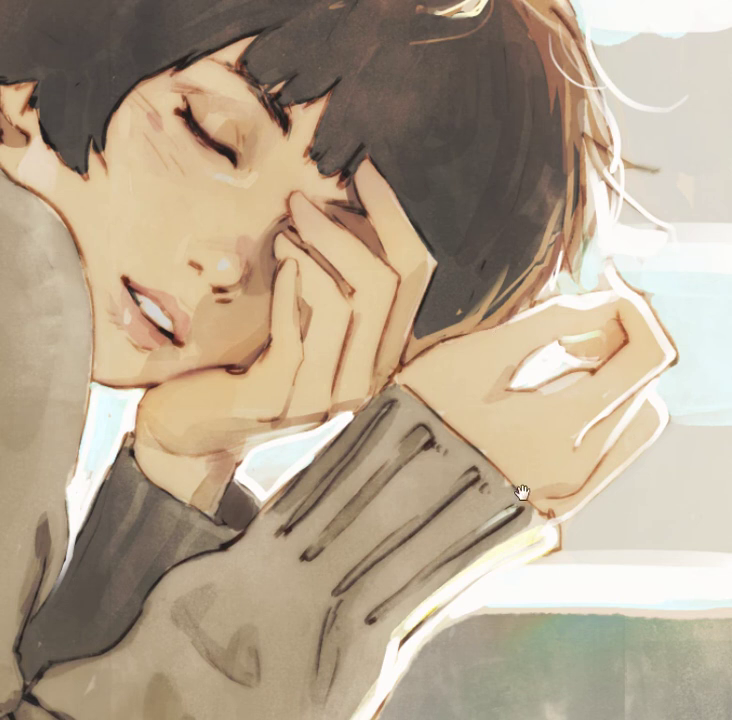
drag(474, 520, 399, 522)
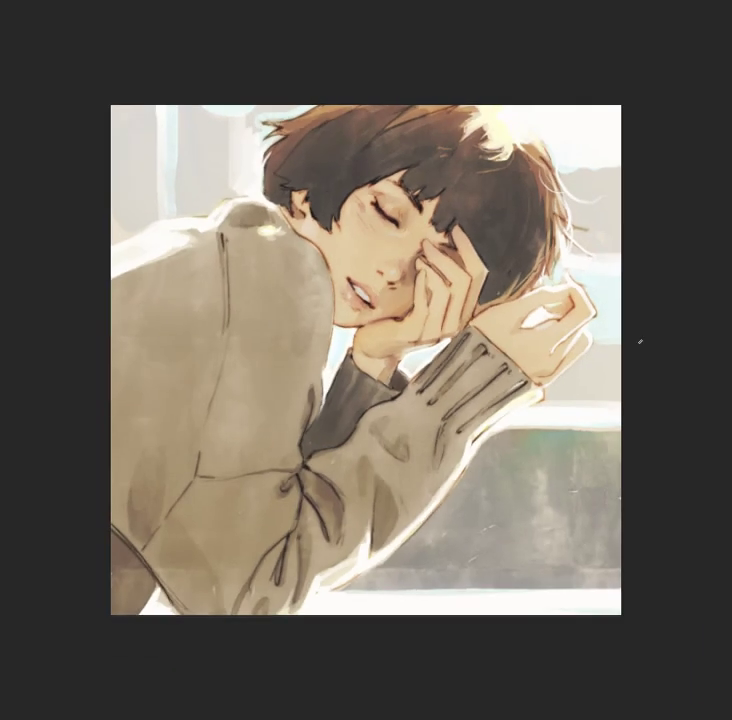
drag(572, 355, 660, 348)
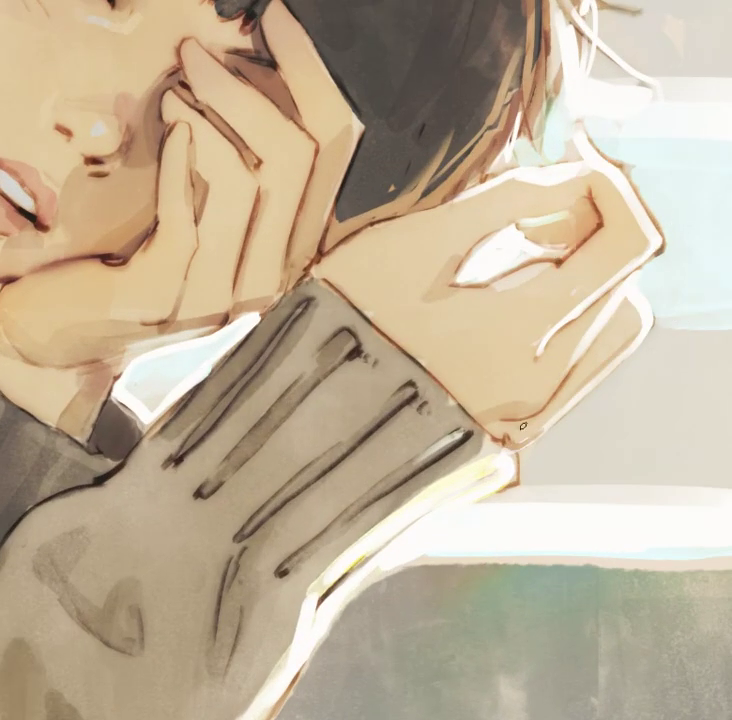
mouse_move(596, 377)
mouse_down()
mouse_move(554, 374)
mouse_move(531, 309)
mouse_move(480, 335)
mouse_up()
alt+click(457, 333)
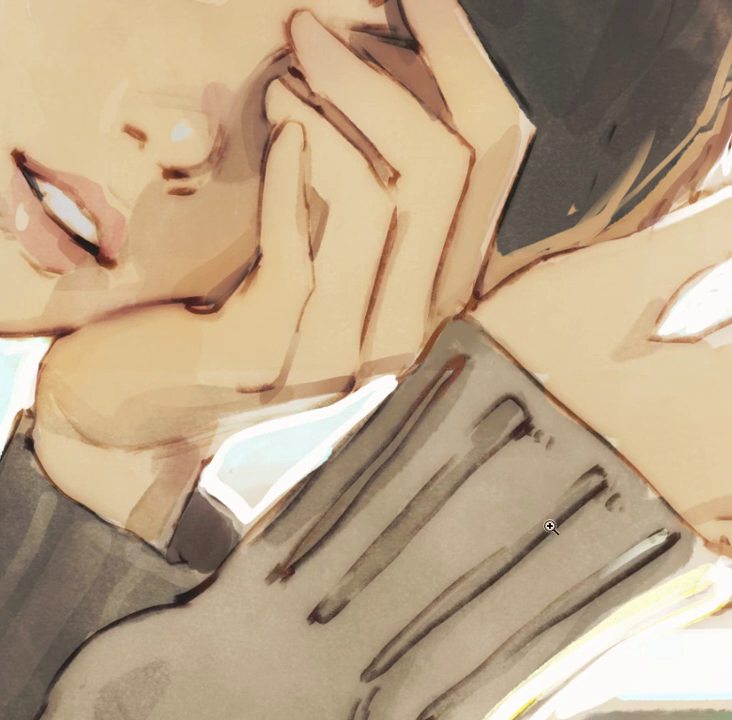
drag(569, 511, 396, 597)
key(ctrl+minus)
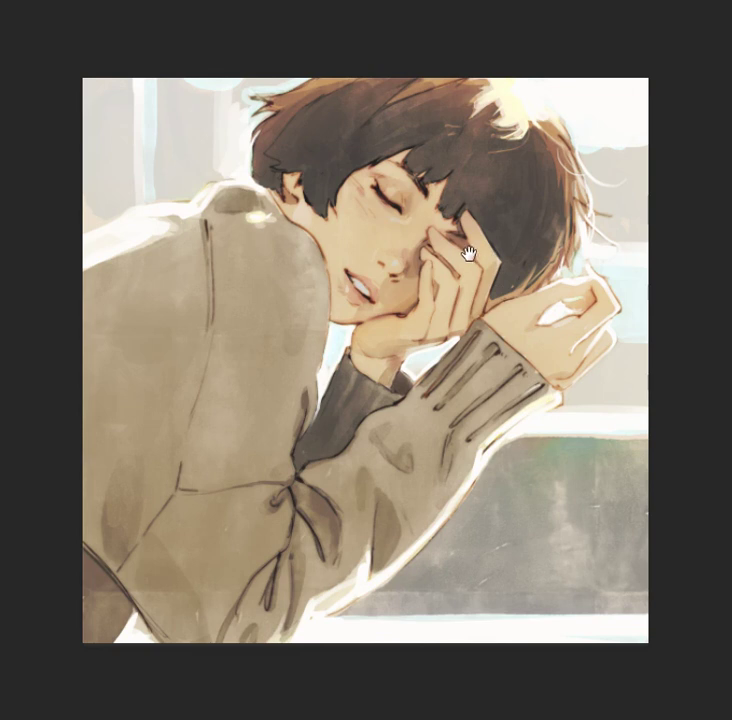
- Sample the dark brown and redraw the finger outline beside the eye
scroll(502, 283, up, 3)
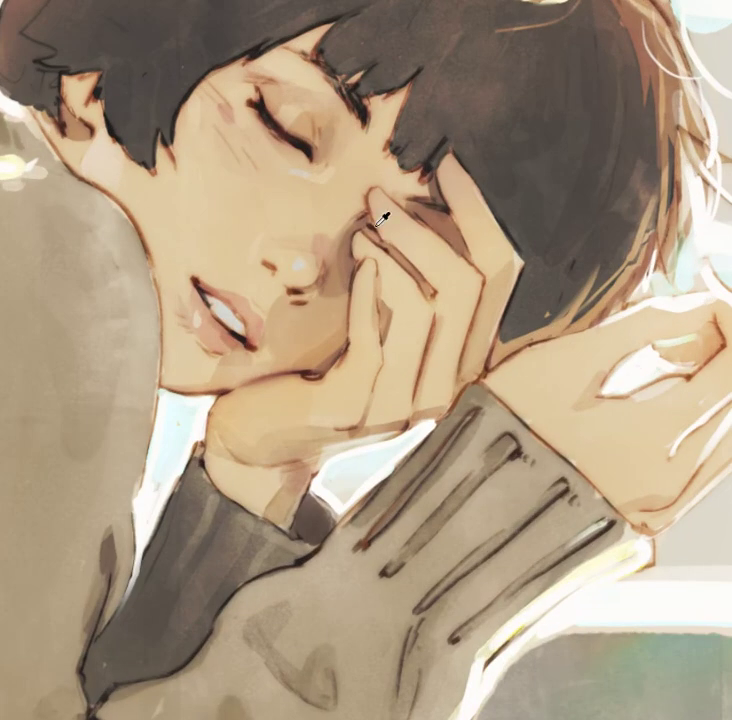
click(425, 230)
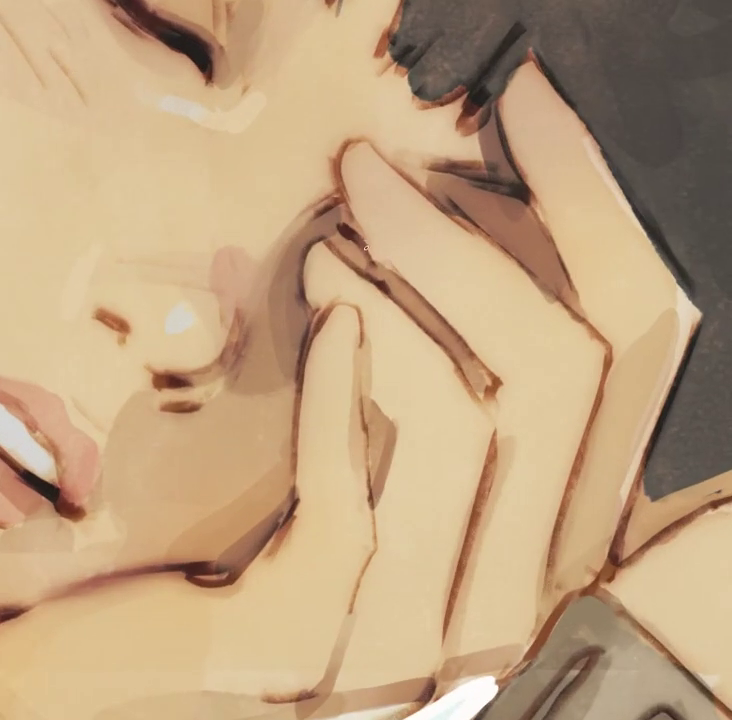
click(354, 229)
drag(380, 262, 424, 301)
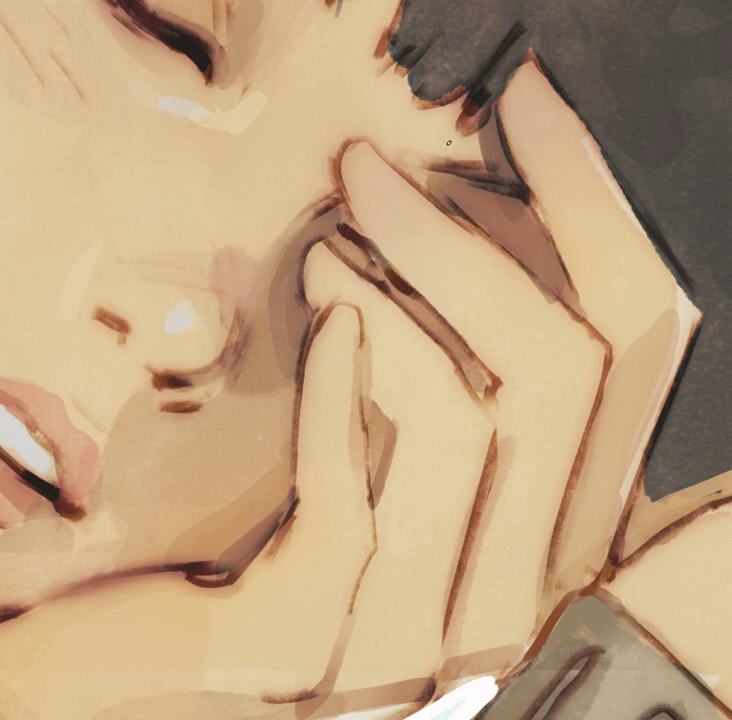
- Blend the shading along the jaw and chin smoother
alt+click(533, 374)
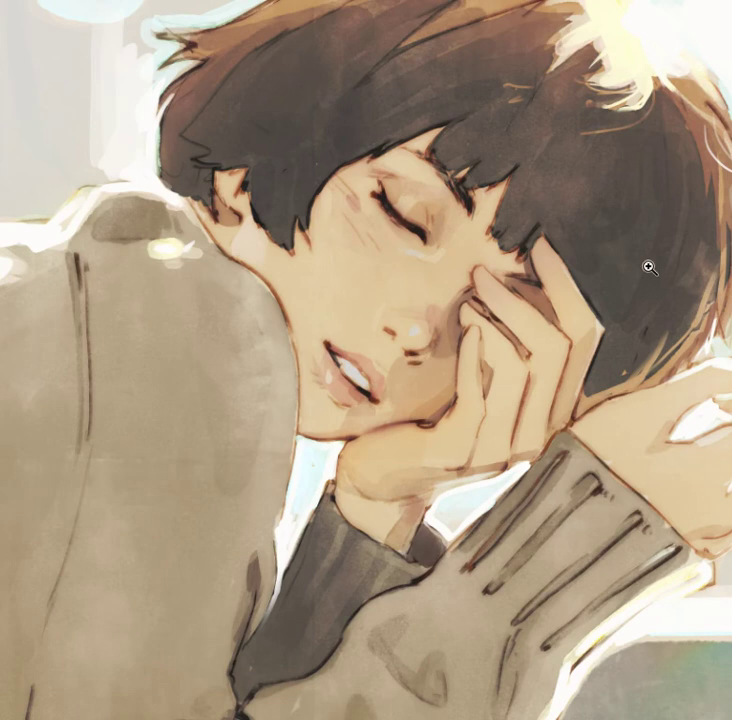
click(440, 155)
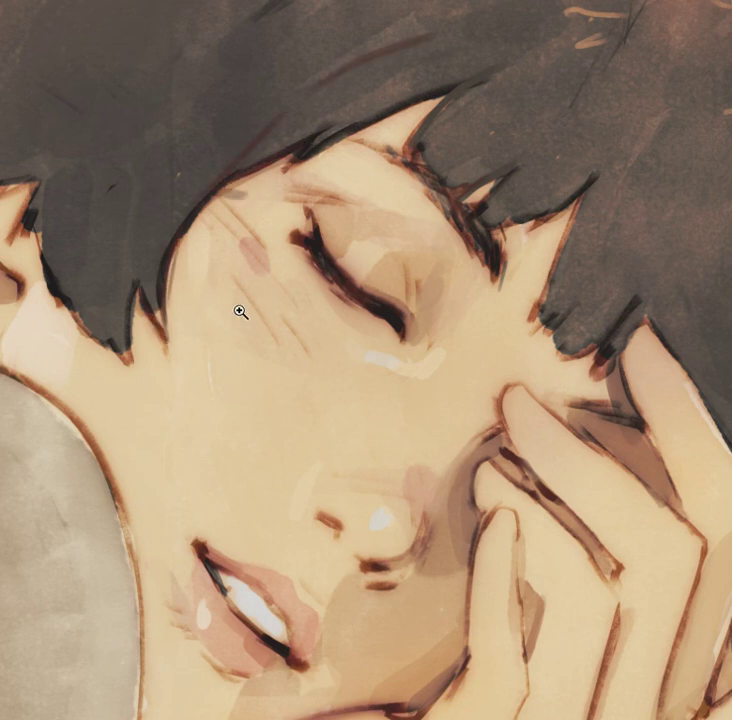
key(ctrl+0)
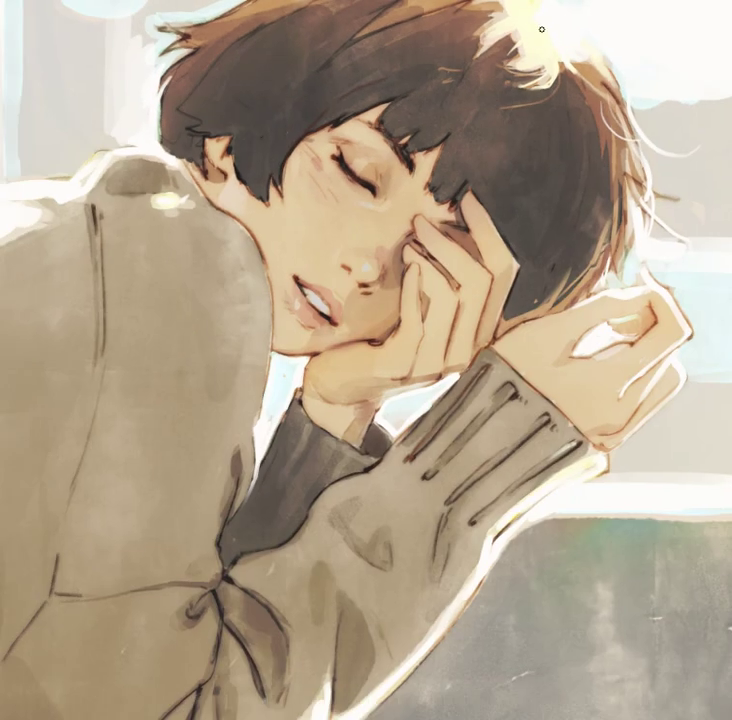
click(340, 348)
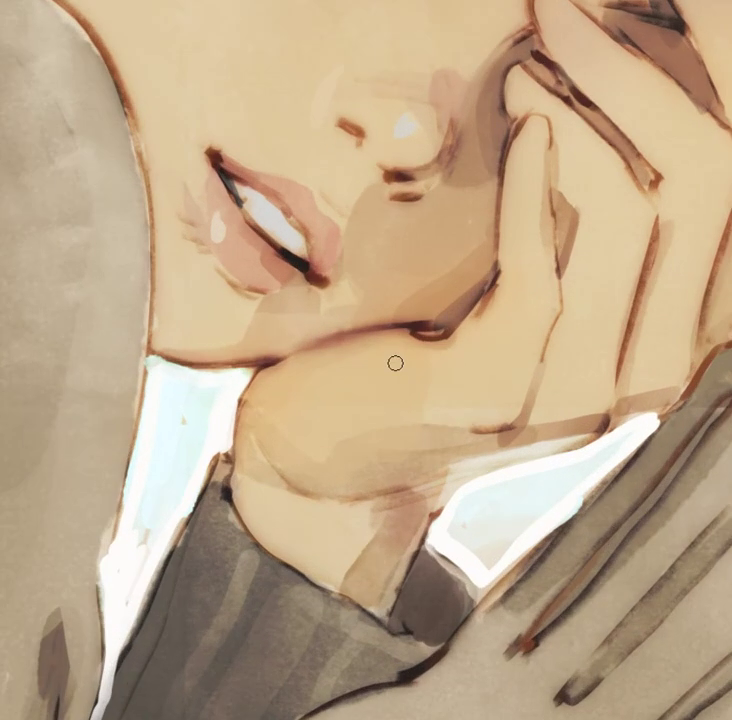
drag(266, 372, 304, 353)
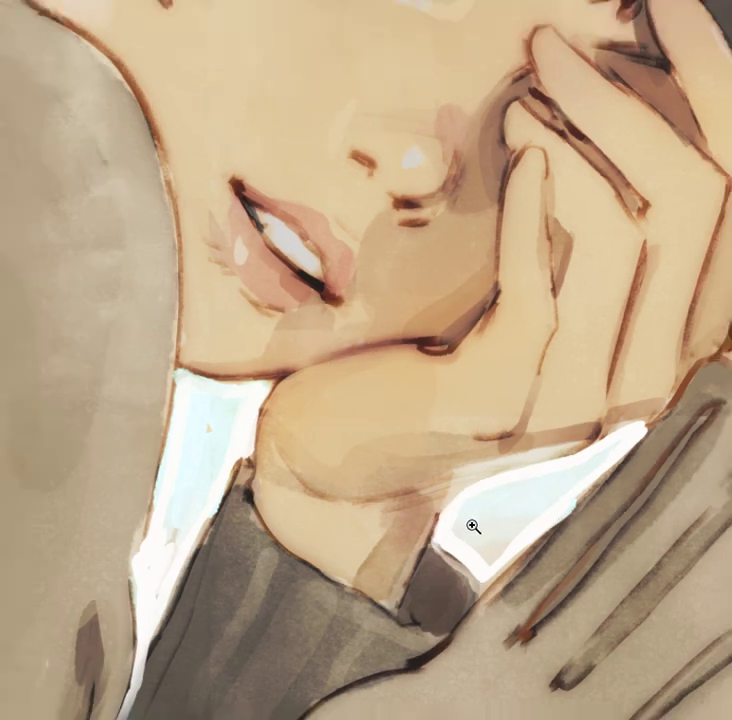
drag(472, 526, 448, 541)
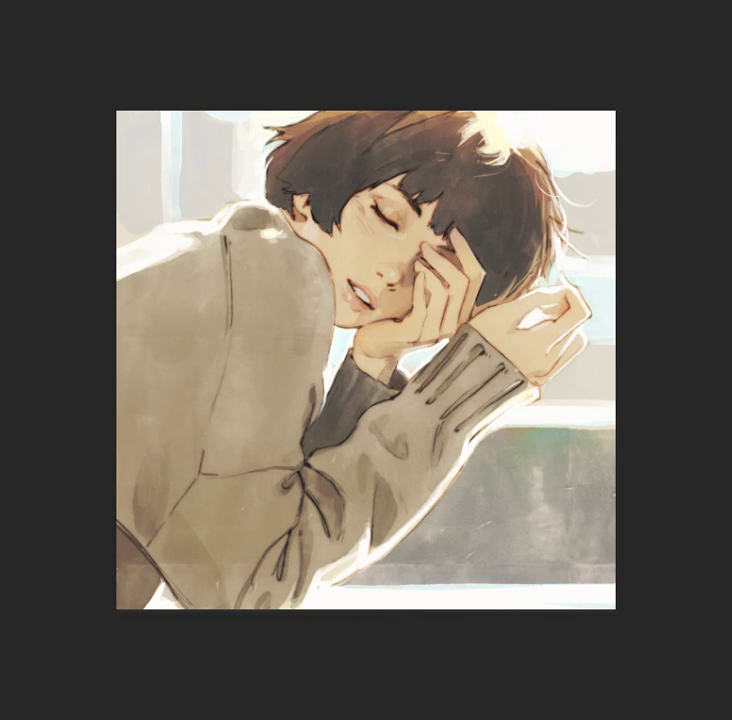
scroll(431, 330, up, 3)
scroll(428, 348, up, 3)
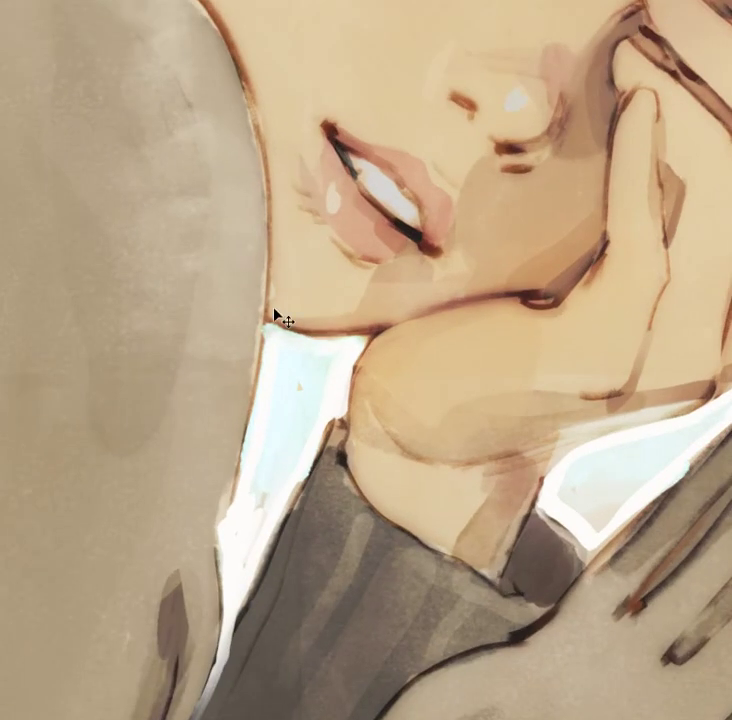
scroll(397, 283, down, 3)
scroll(418, 307, down, 3)
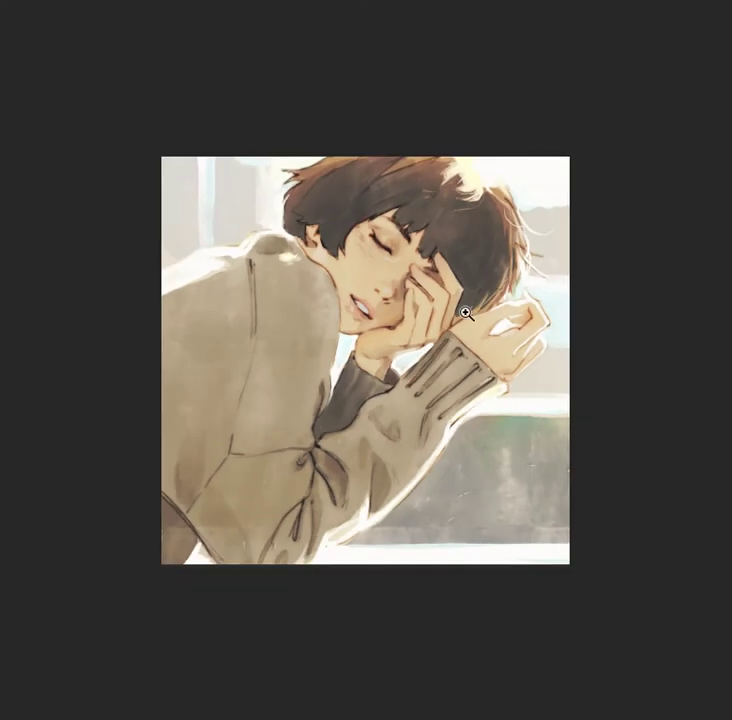
scroll(549, 286, up, 1)
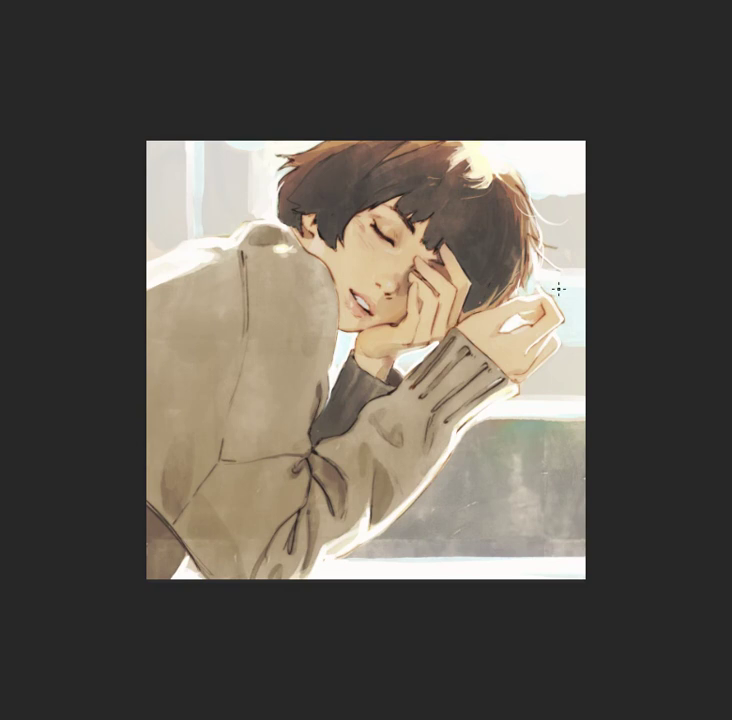
scroll(549, 381, up, 5)
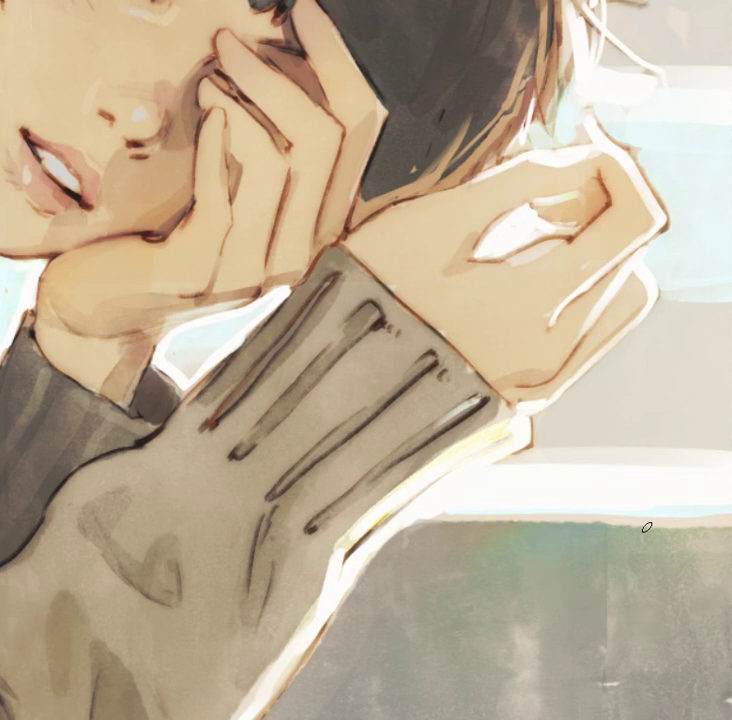
- Add a yellow-green highlight along the grey ledge edge
drag(596, 527, 672, 528)
drag(680, 556, 520, 575)
drag(598, 564, 480, 582)
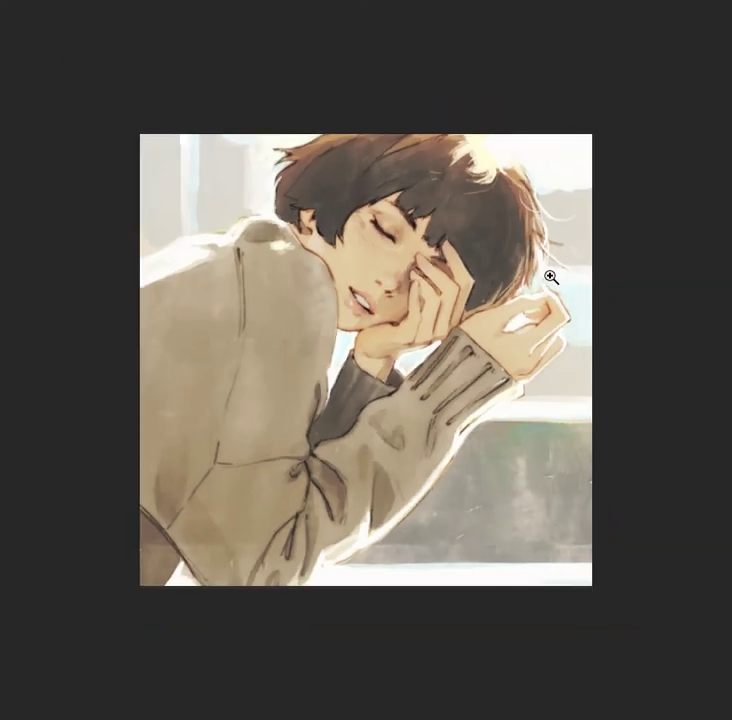
drag(551, 278, 631, 346)
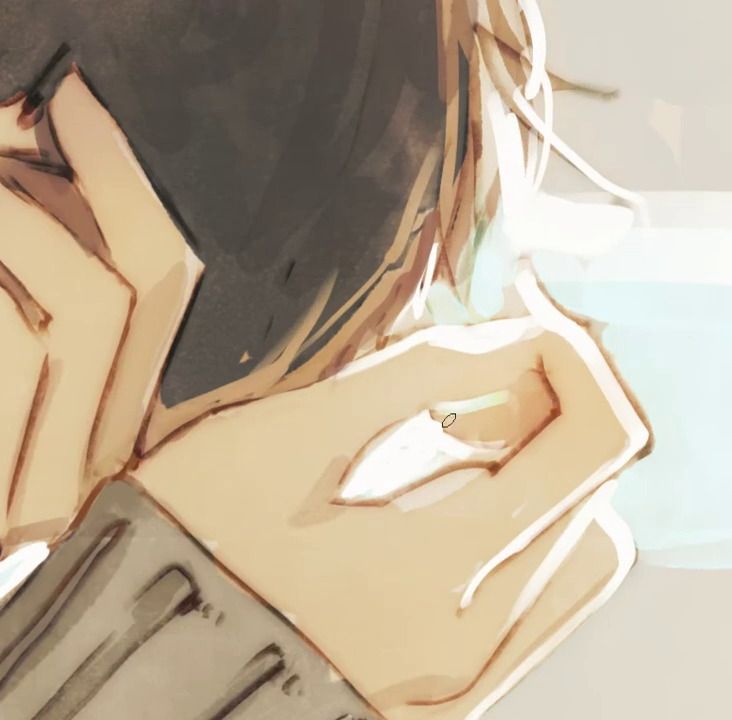
- Sample the red-brown line colour and darken the upper edge of the gap in the fist
alt+click(527, 429)
drag(430, 414, 500, 388)
drag(387, 474, 348, 497)
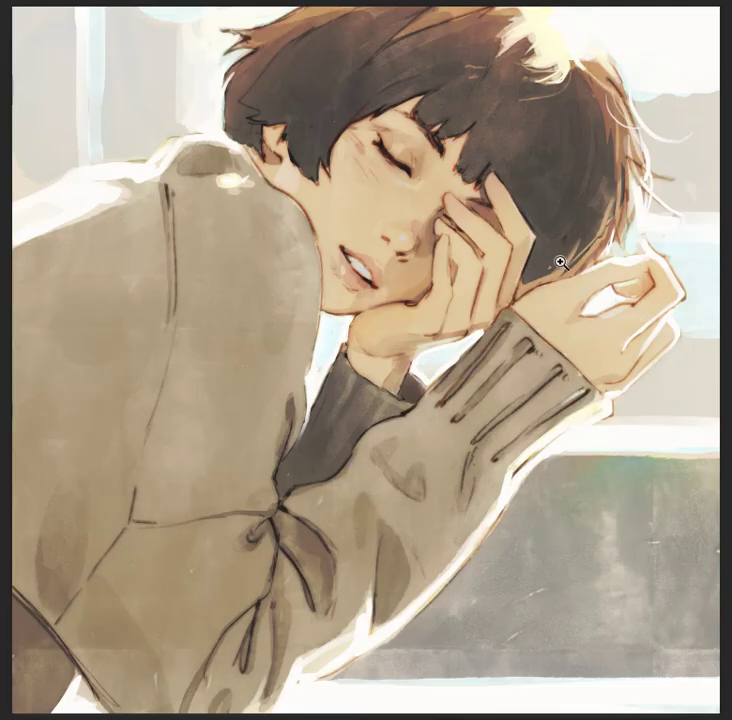
drag(560, 265, 613, 274)
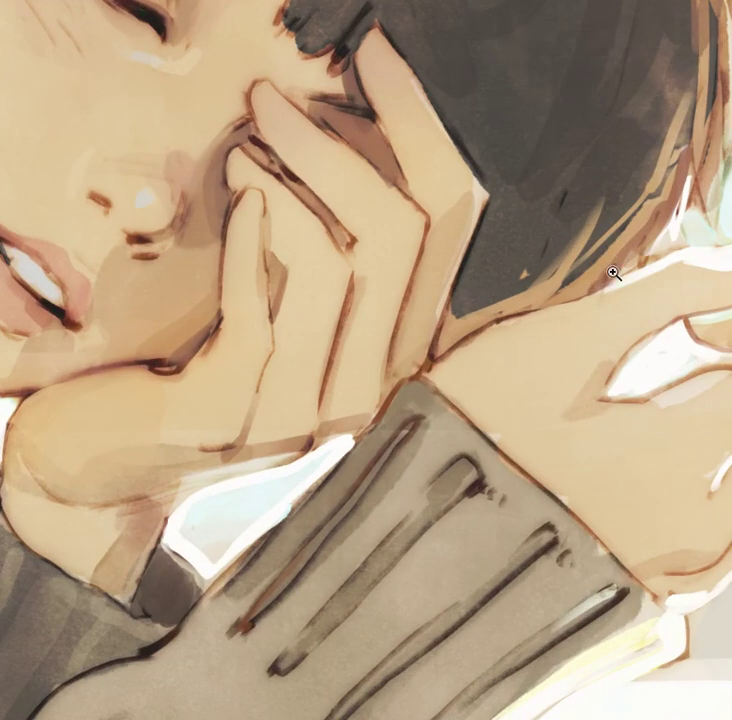
- Paint lighter brown strokes along the hair's lower edge using a colour sampled near the neck
ctrl+click(655, 203)
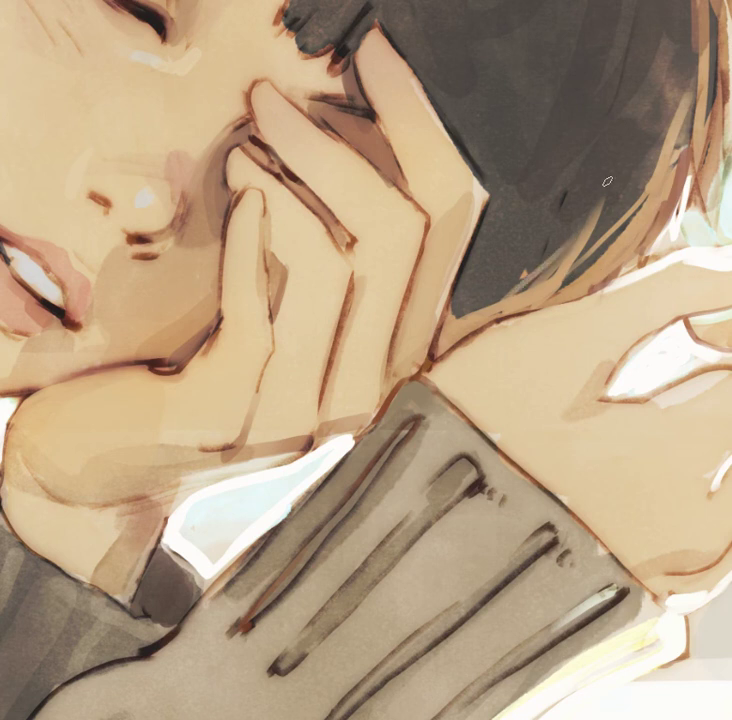
drag(545, 255, 498, 273)
key(ctrl+0)
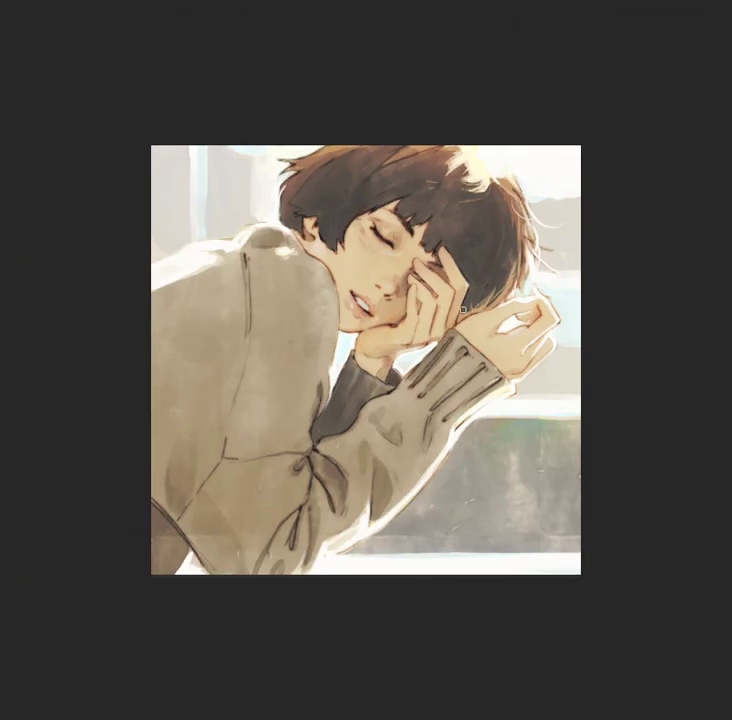
key(ctrl+plus)
click(548, 262)
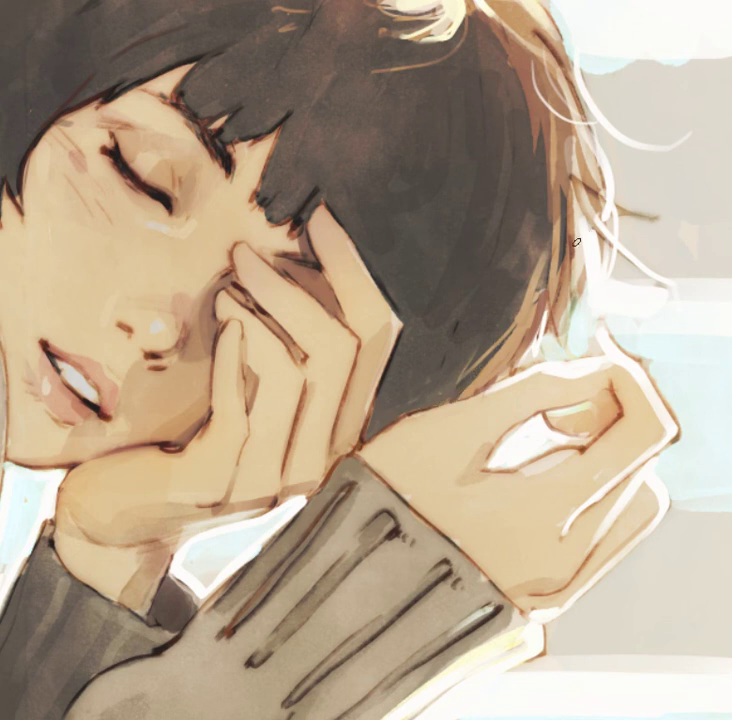
drag(583, 229, 538, 369)
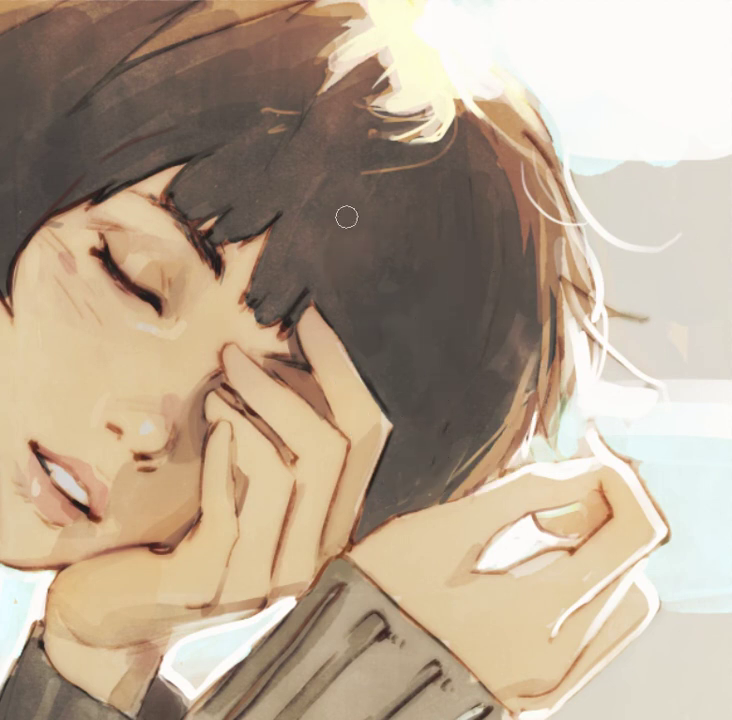
drag(541, 362, 438, 469)
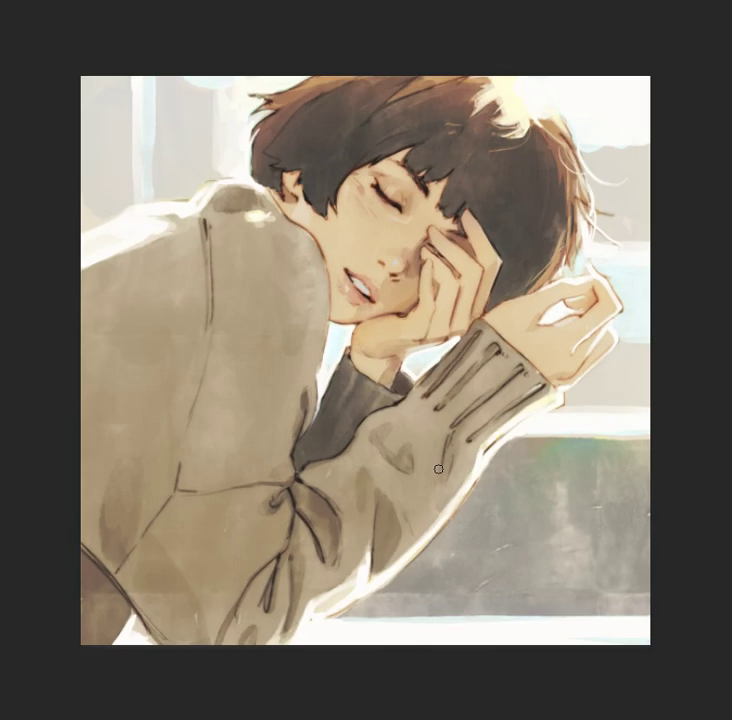
- Sample the tan sweater colour and paint strokes along the sweater edge beside the neck
alt+click(471, 72)
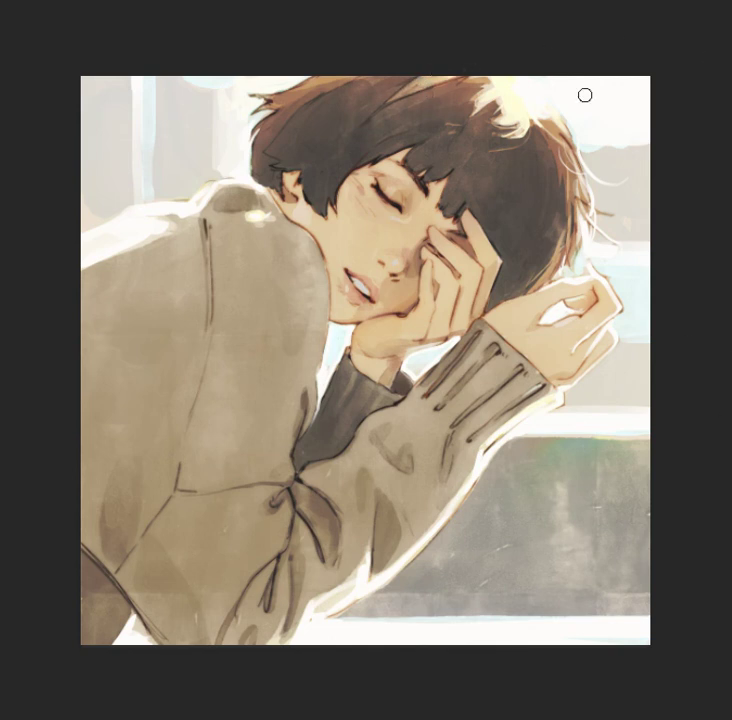
ctrl+space+click(324, 351)
alt+click(283, 425)
mouse_move(261, 430)
mouse_down()
mouse_move(263, 438)
mouse_move(271, 431)
mouse_move(264, 395)
mouse_up()
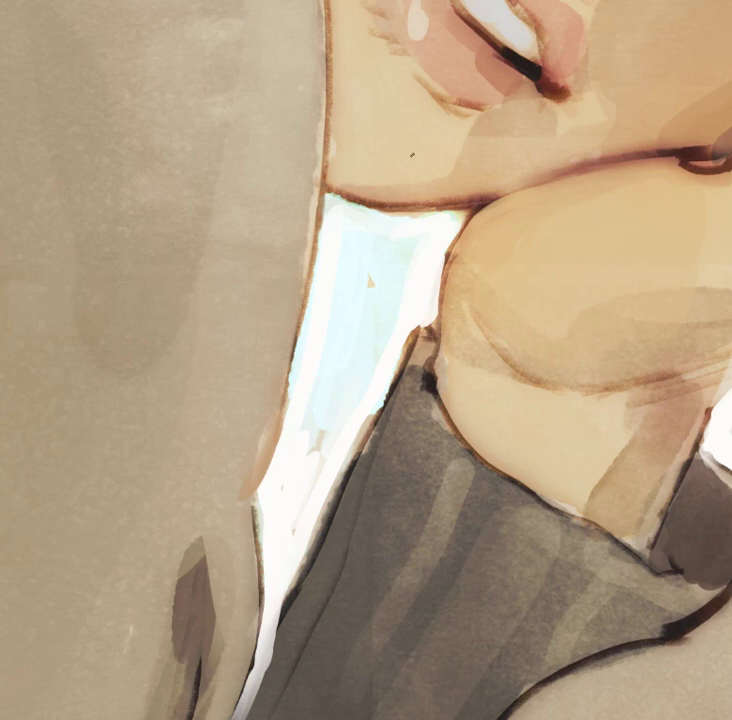
- Sample a sleeve colour and inspect the neck and dark undershirt at several zoom levels
key(ctrl+0)
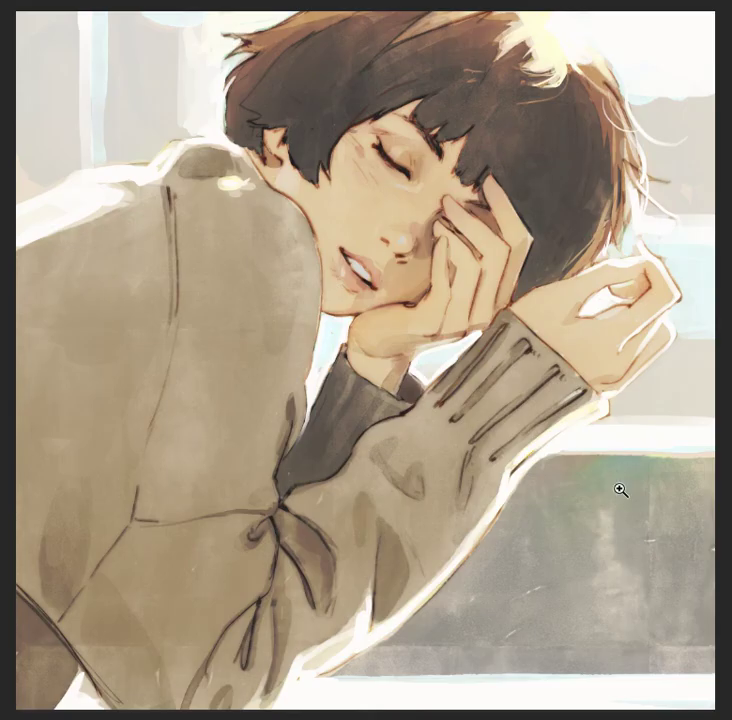
click(511, 318)
alt+click(463, 340)
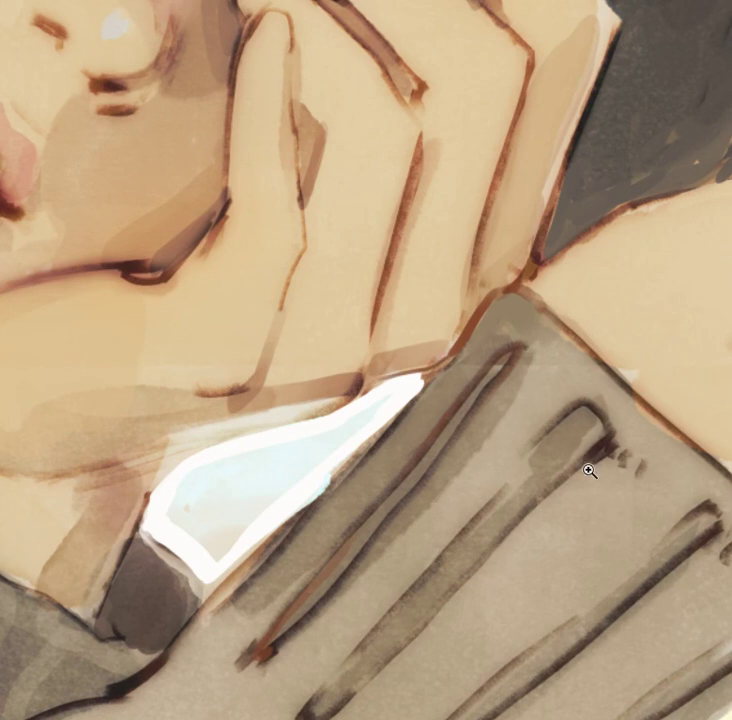
key(ctrl+0)
key(ctrl+0)
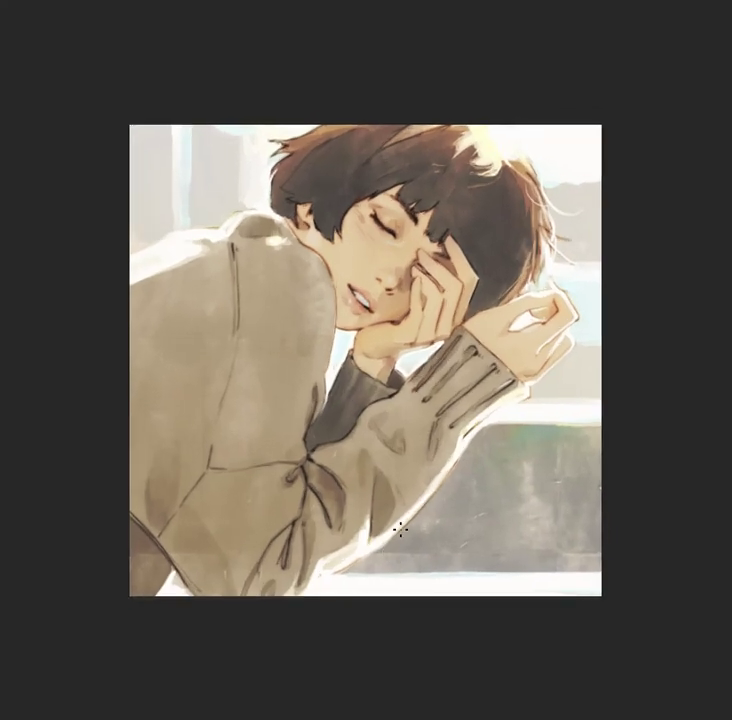
click(390, 395)
click(330, 378)
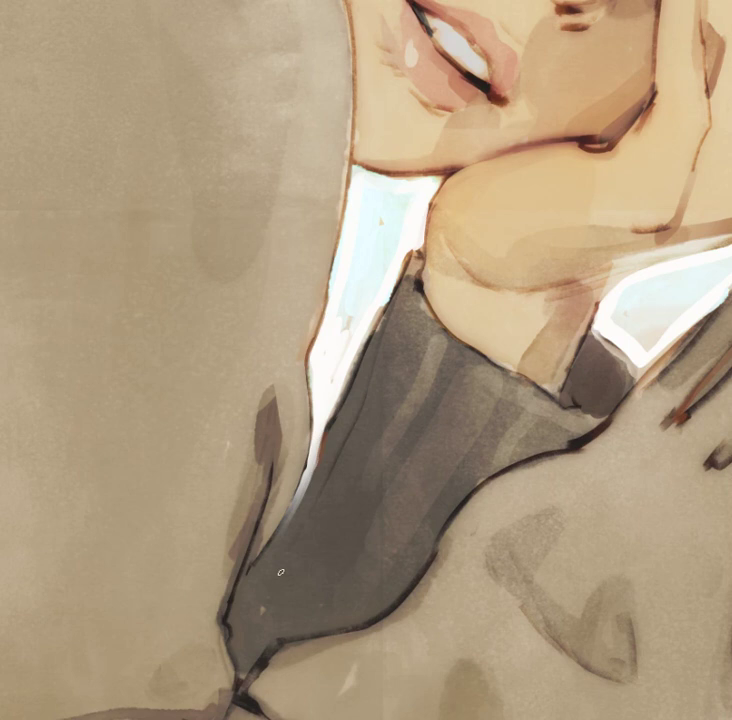
key(ctrl+0)
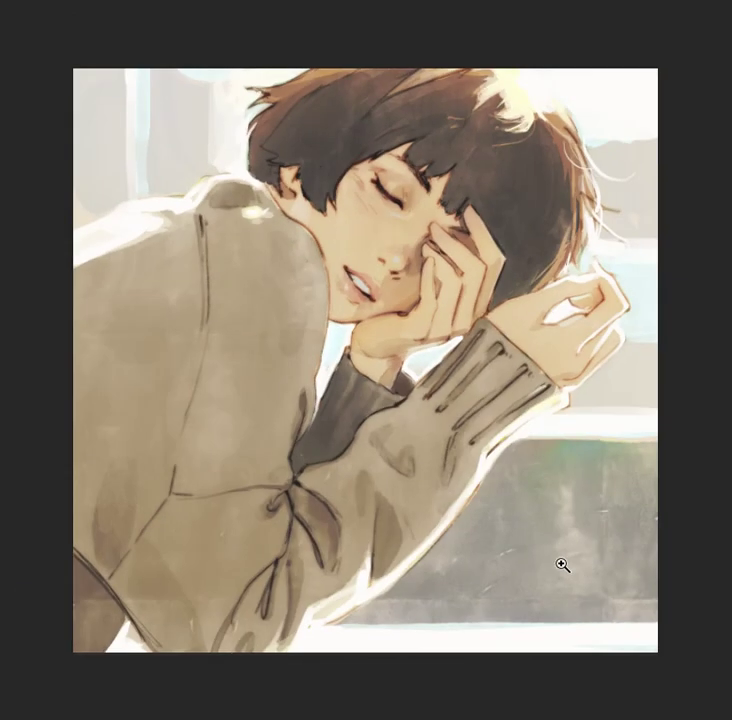
key(ctrl+minus)
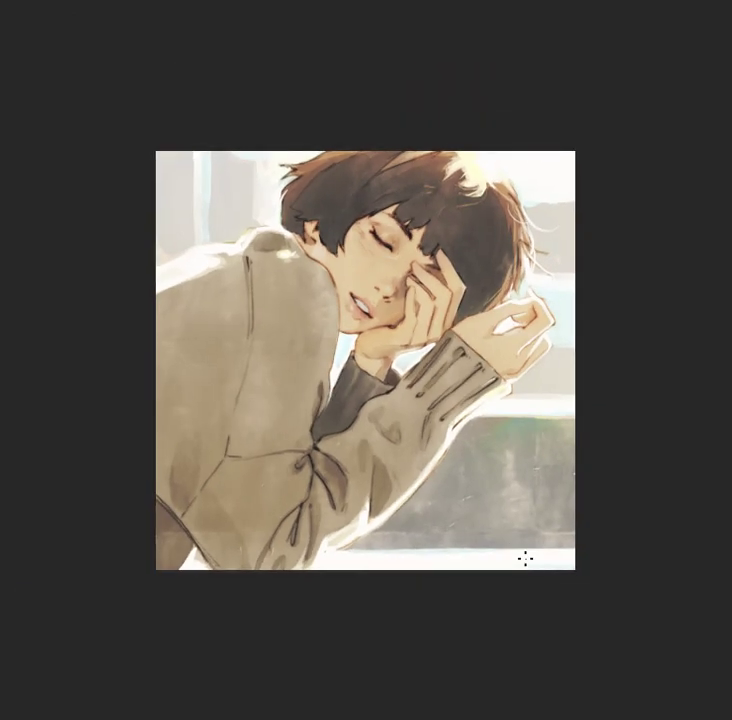
mouse_move(392, 214)
mouse_down()
mouse_move(493, 237)
mouse_move(560, 242)
mouse_move(437, 228)
mouse_up()
key(ctrl+minus)
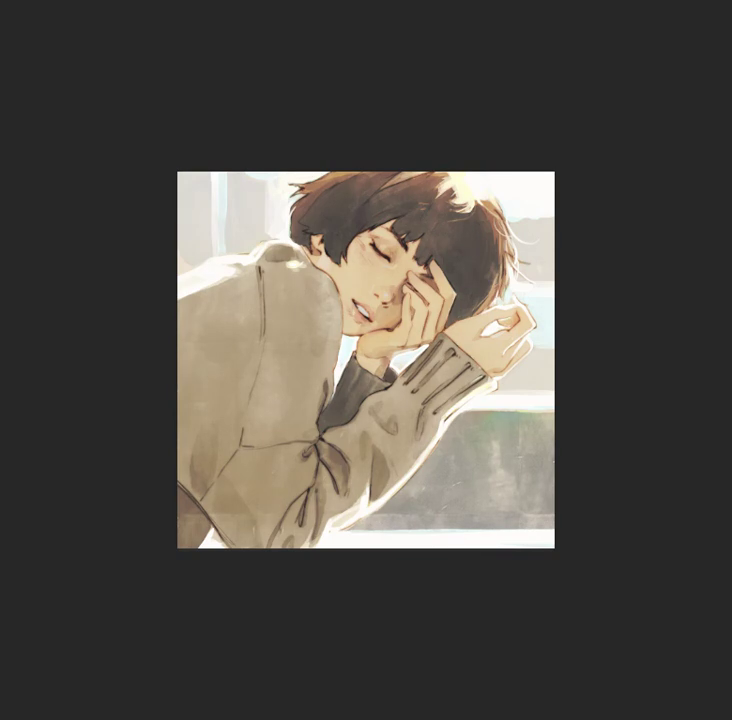
- Enlarge the view of the cooled, lavender-tinted painting with the Zoom tool
key(z)
click(585, 346)
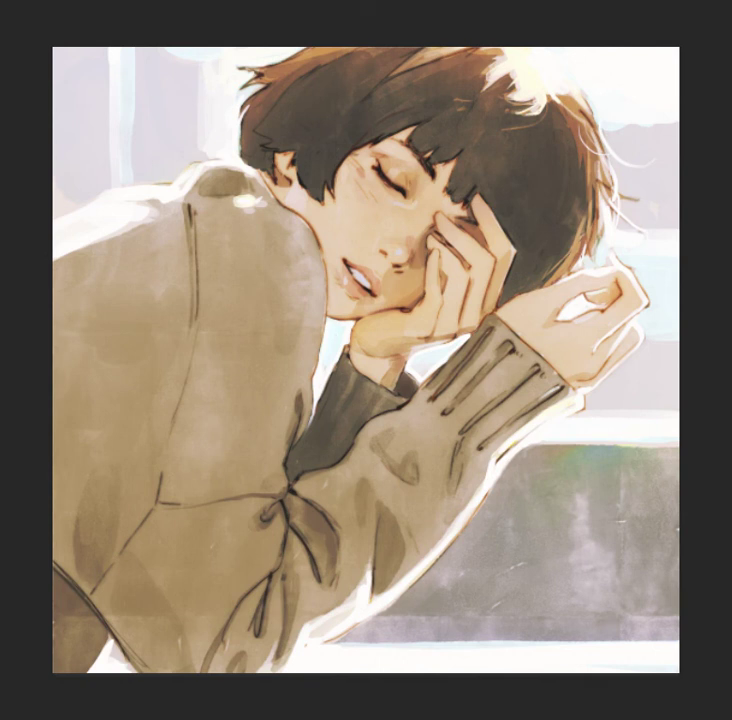
- Blend the shading on the left shoulder and sweater front, then enlarge the brush
drag(250, 290, 224, 310)
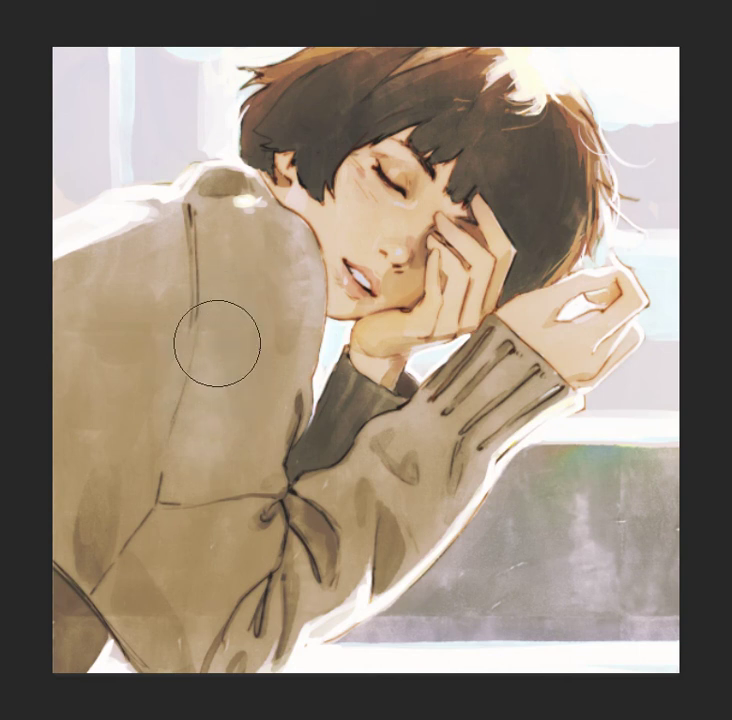
mouse_move(160, 446)
mouse_down()
mouse_move(104, 510)
mouse_move(206, 585)
mouse_up()
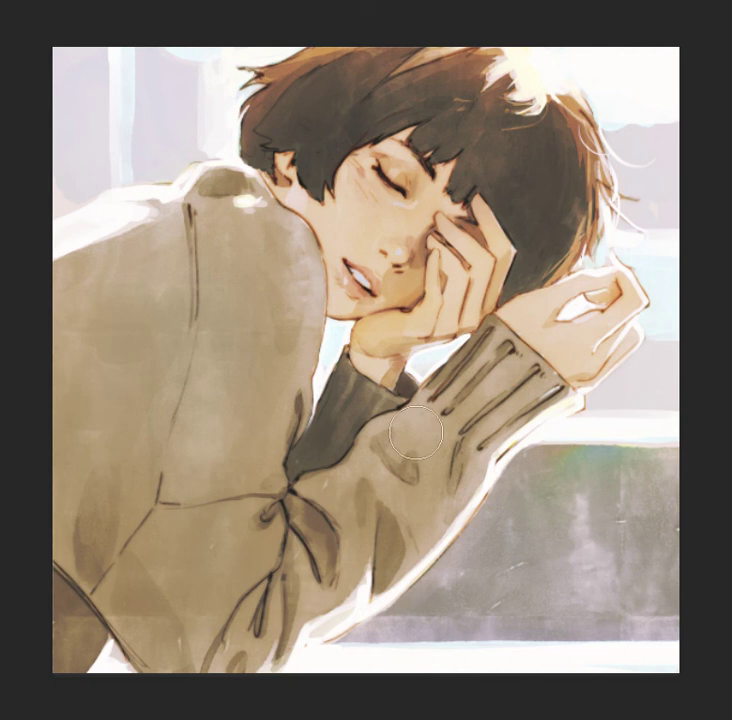
key(bracketright)
key(bracketright)
drag(577, 232, 646, 614)
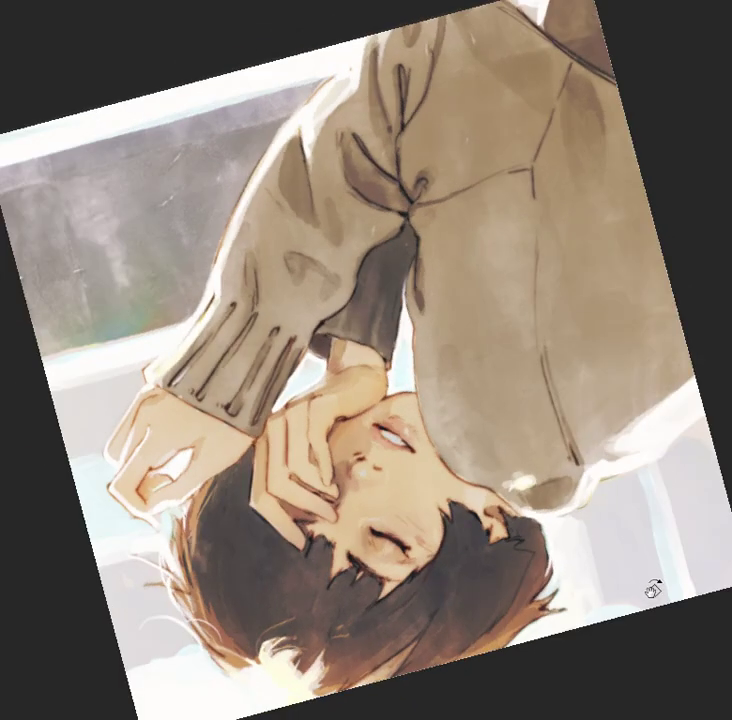
mouse_move(622, 625)
mouse_down()
mouse_move(629, 605)
mouse_move(618, 670)
mouse_up()
key(Escape)
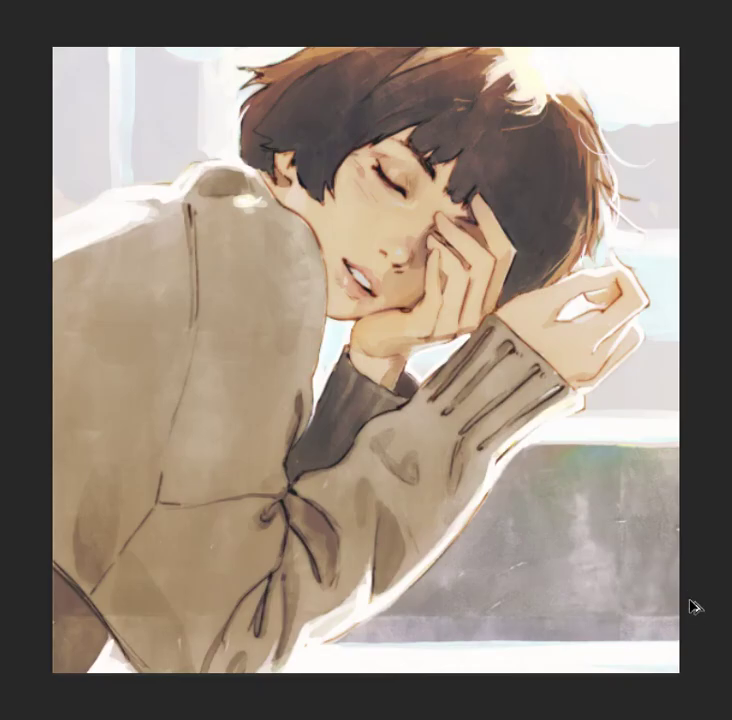
key(alt+BackSpace)
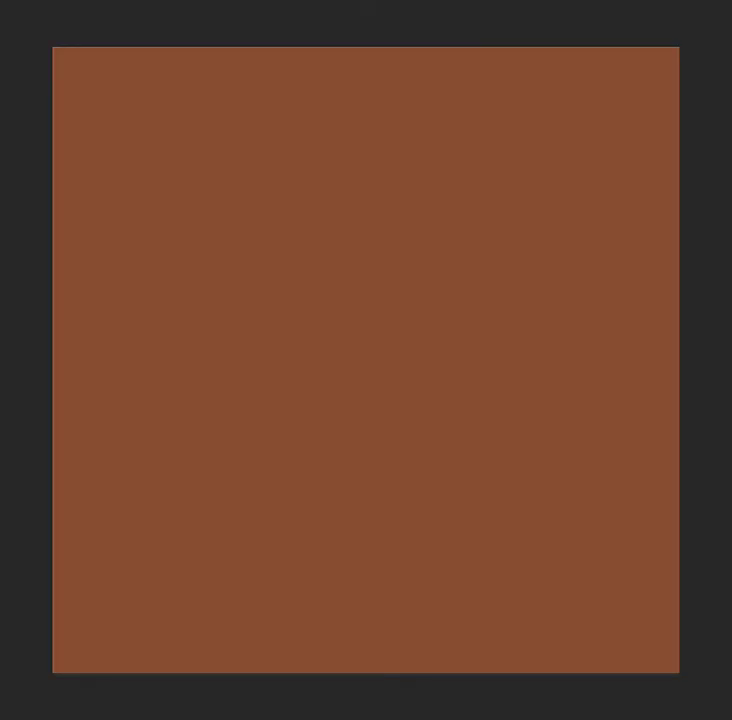
key(ctrl+BackSpace)
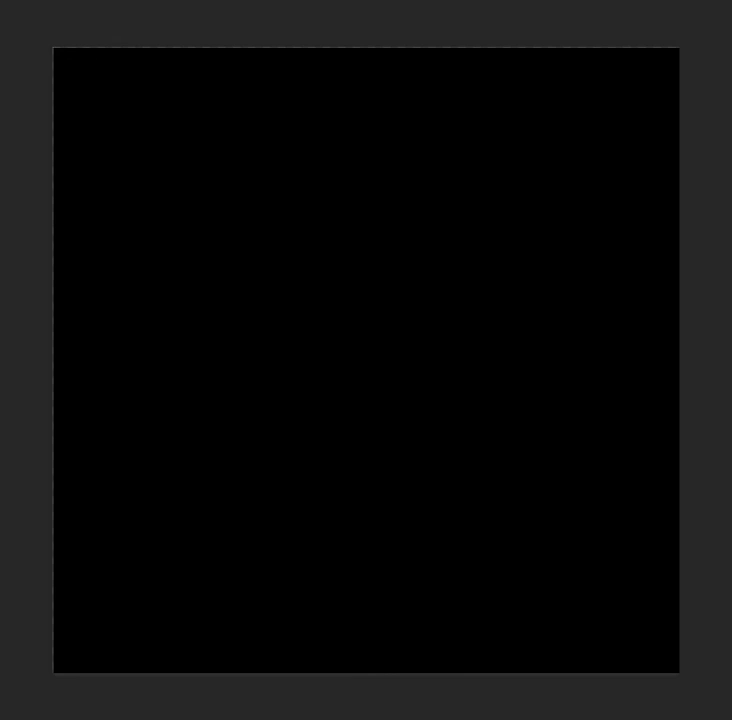
key(ctrl+z)
key(ctrl+z)
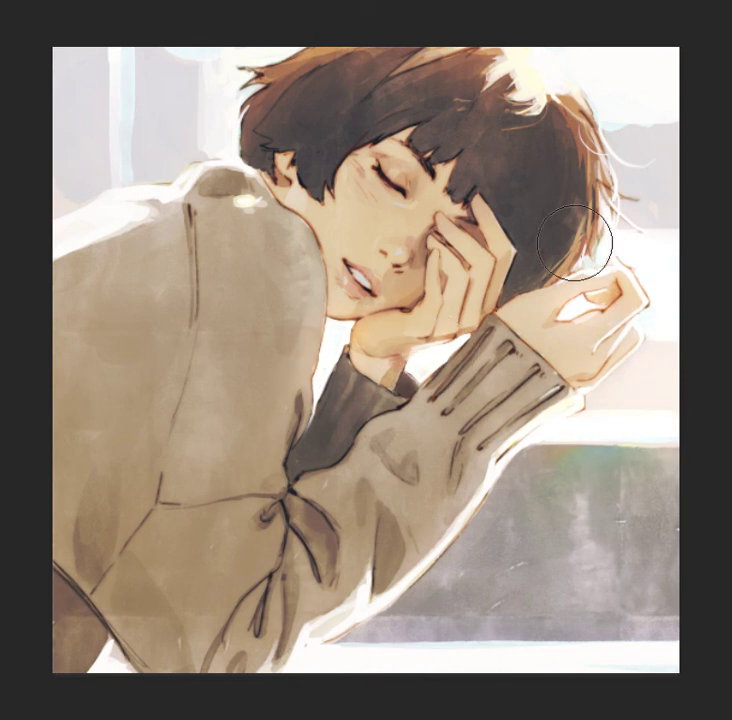
- Brush soft light strokes over the upper-left background behind the shoulder
drag(90, 60, 180, 150)
drag(18, 260, 131, 185)
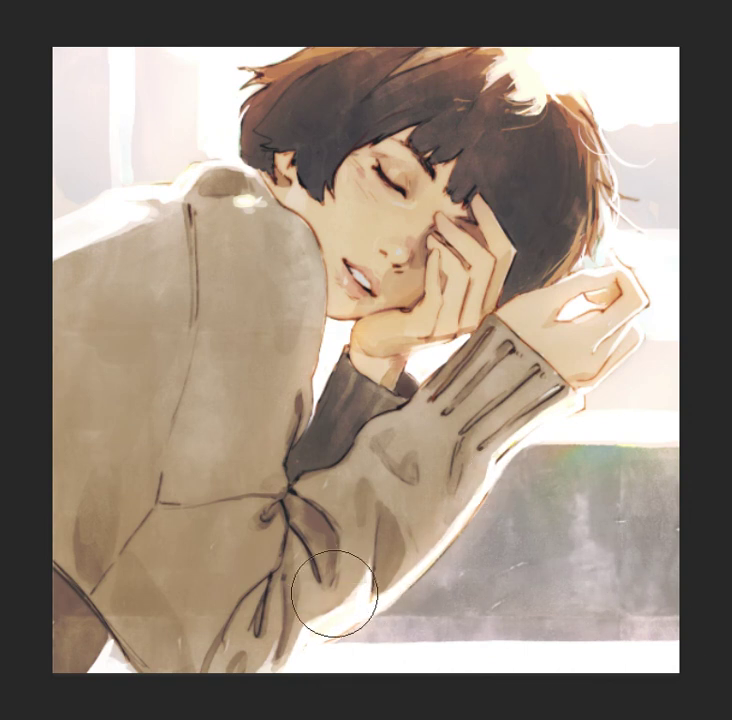
key(bracketleft)
key(bracketleft)
key(bracketleft)
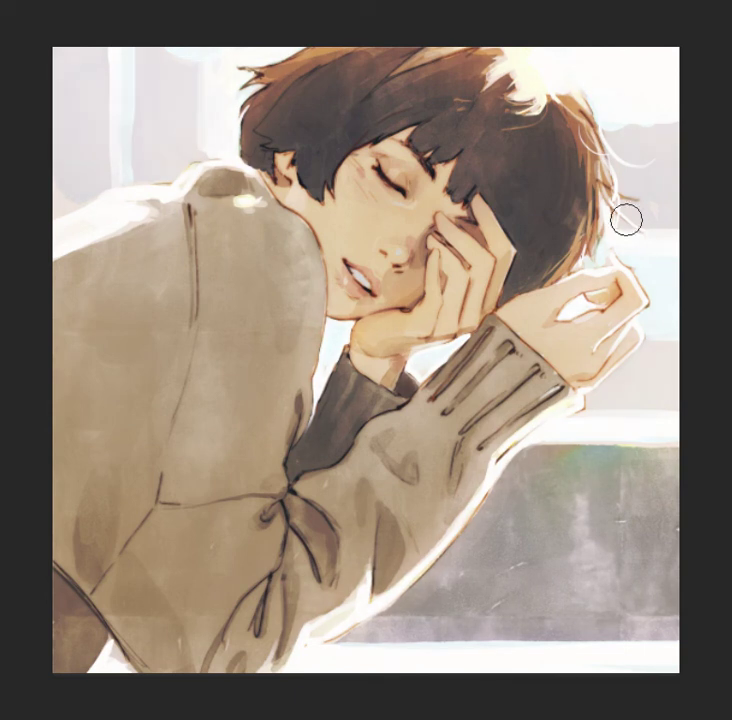
- Select the whole image and start a free transform on it
mouse_move(556, 185)
mouse_down()
mouse_move(662, 572)
mouse_move(662, 555)
mouse_up()
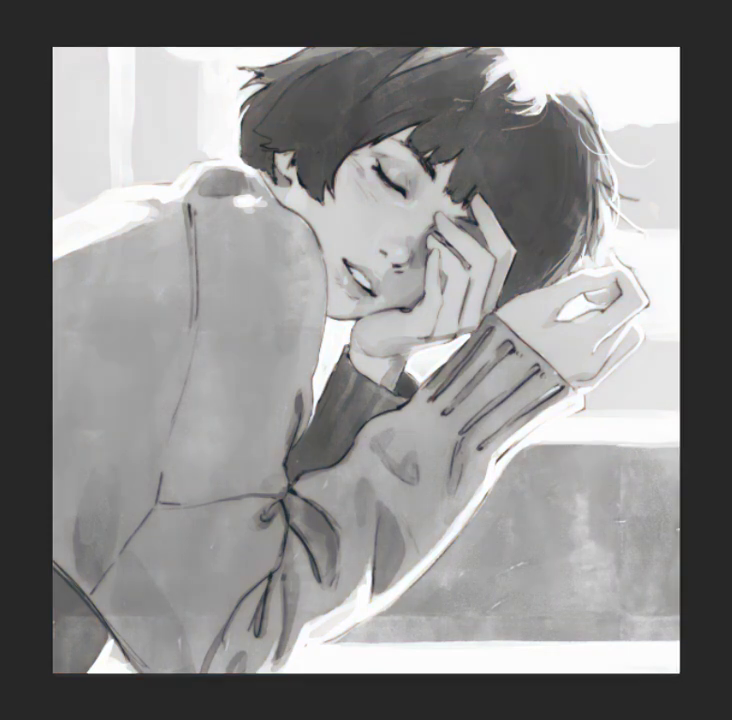
key(ctrl+a)
key(ctrl+t)
- Set the Free Transform pivot on the face and try a slight corner scale
drag(366, 360, 403, 241)
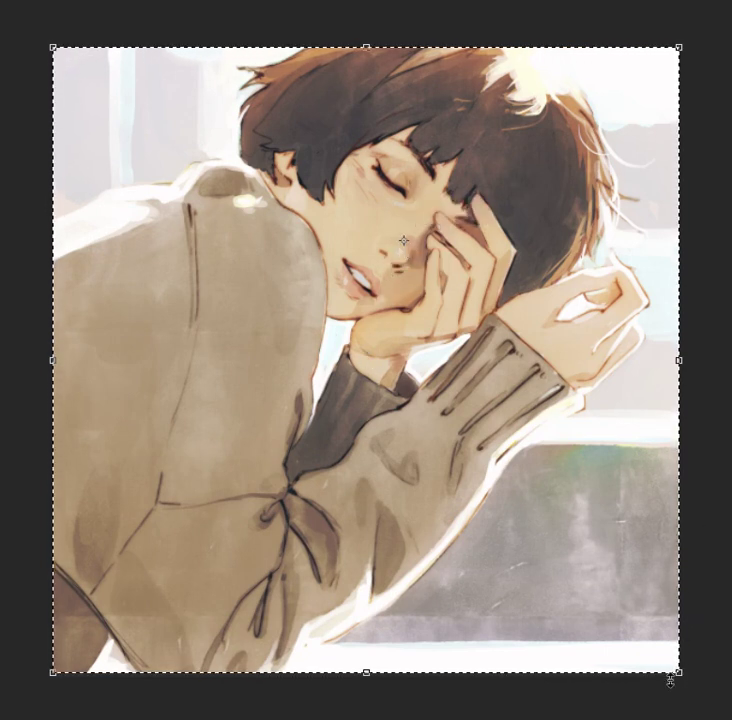
key(Return)
key(ctrl+t)
drag(366, 358, 397, 237)
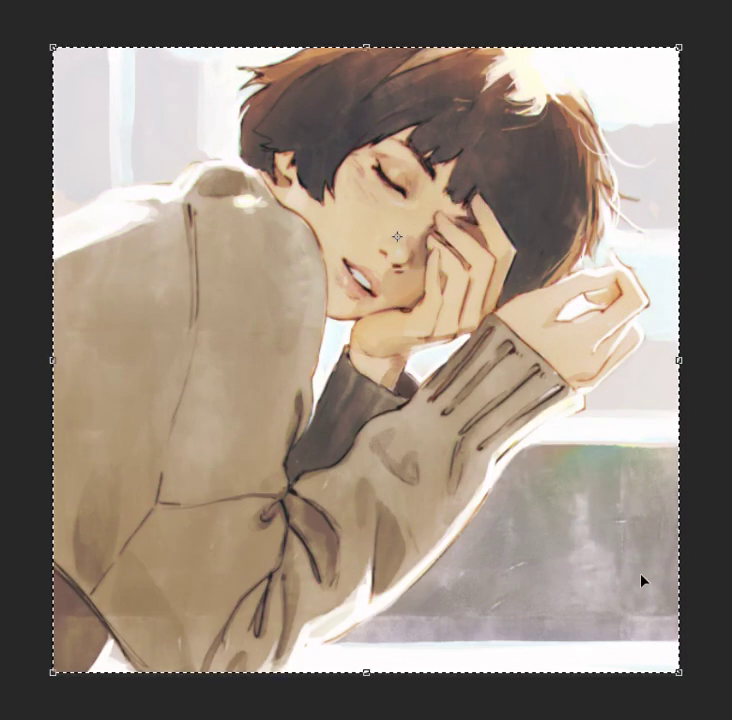
drag(680, 675, 683, 684)
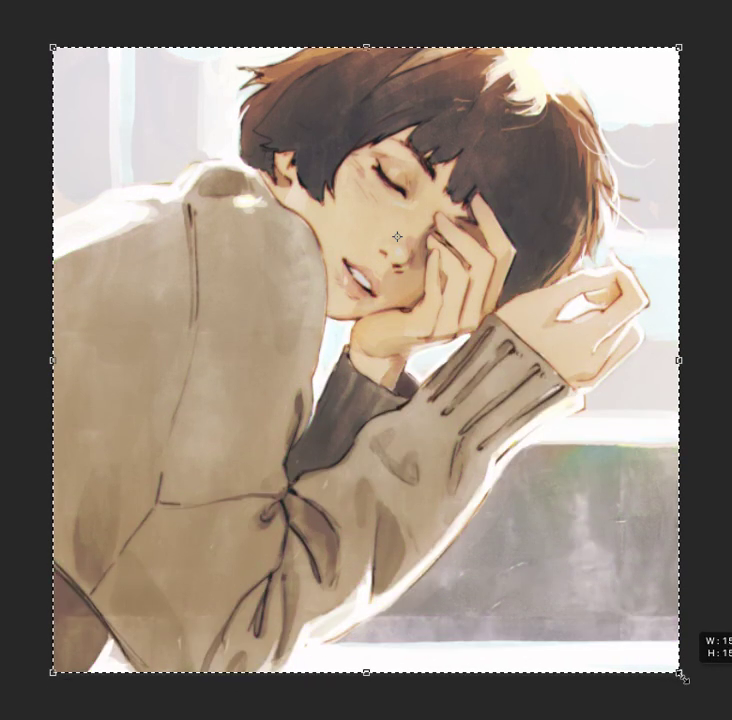
key(Return)
- Redo the face pivot and test-scale from the bottom-right corner before committing
key(ctrl+t)
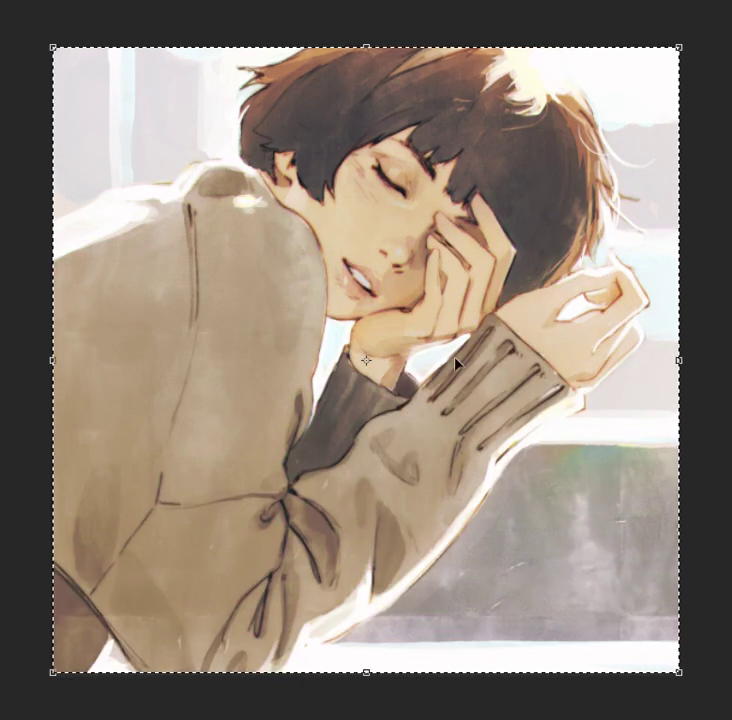
drag(366, 359, 388, 237)
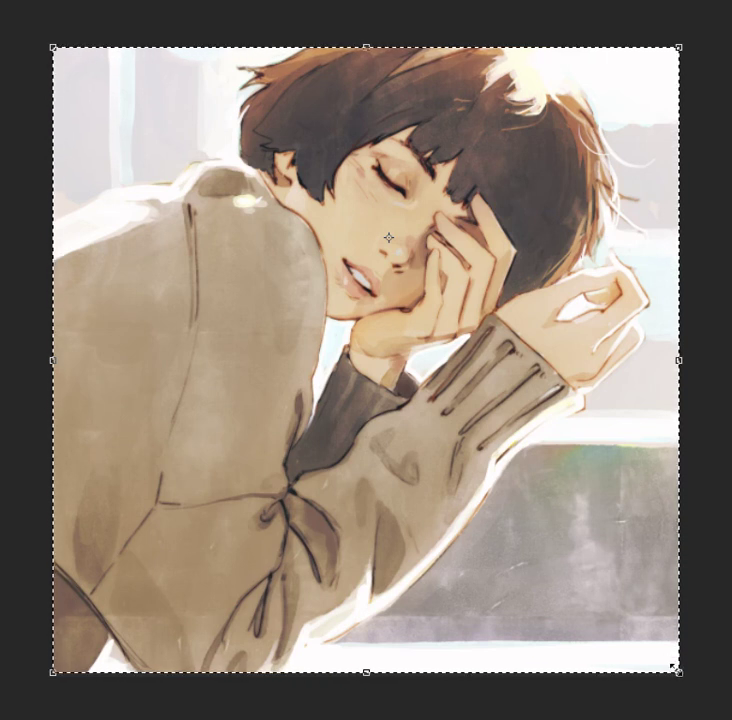
drag(680, 673, 686, 675)
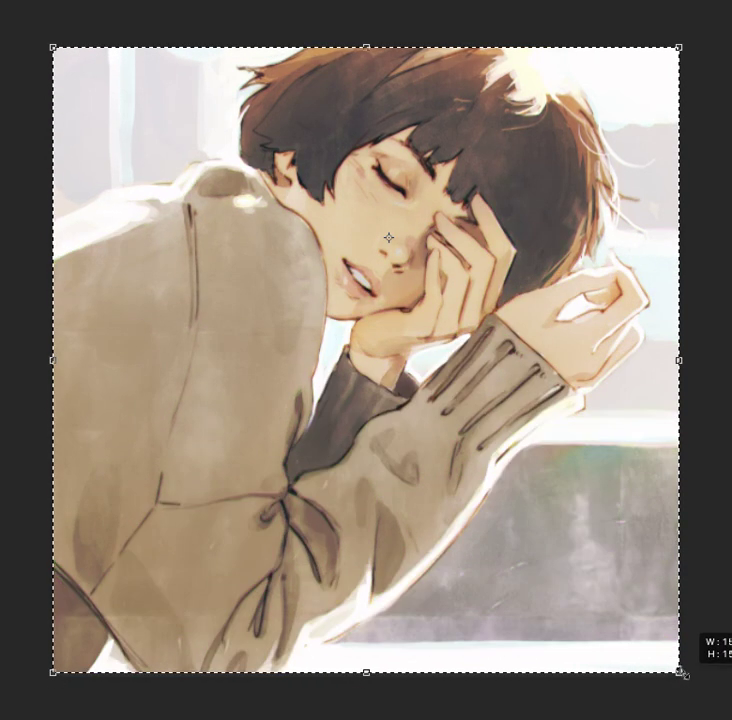
key(Return)
- Enlarge the whole painting marginally around a pivot near the mouth and commit
key(ctrl+t)
drag(366, 358, 384, 241)
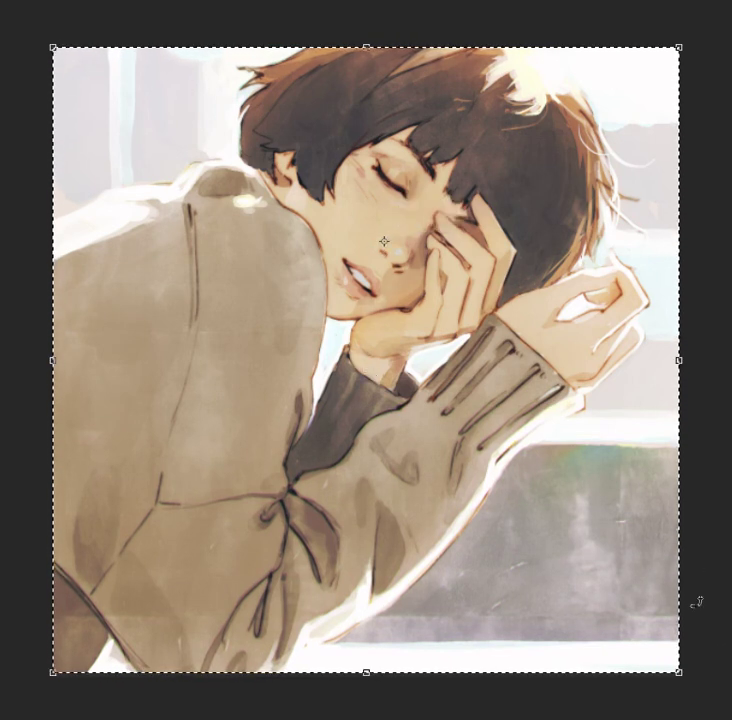
mouse_move(679, 672)
mouse_down()
mouse_move(688, 683)
mouse_move(684, 676)
mouse_up()
drag(683, 677, 681, 671)
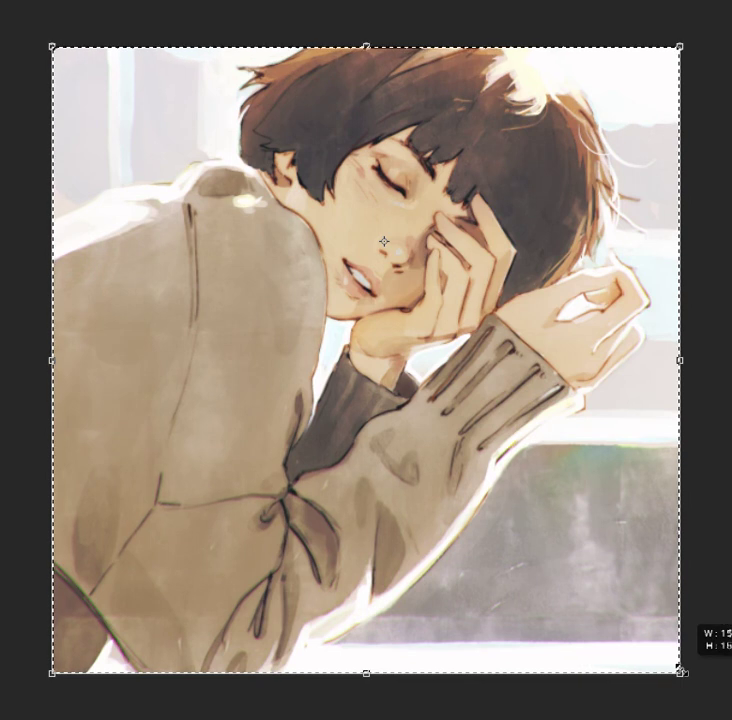
drag(681, 671, 681, 671)
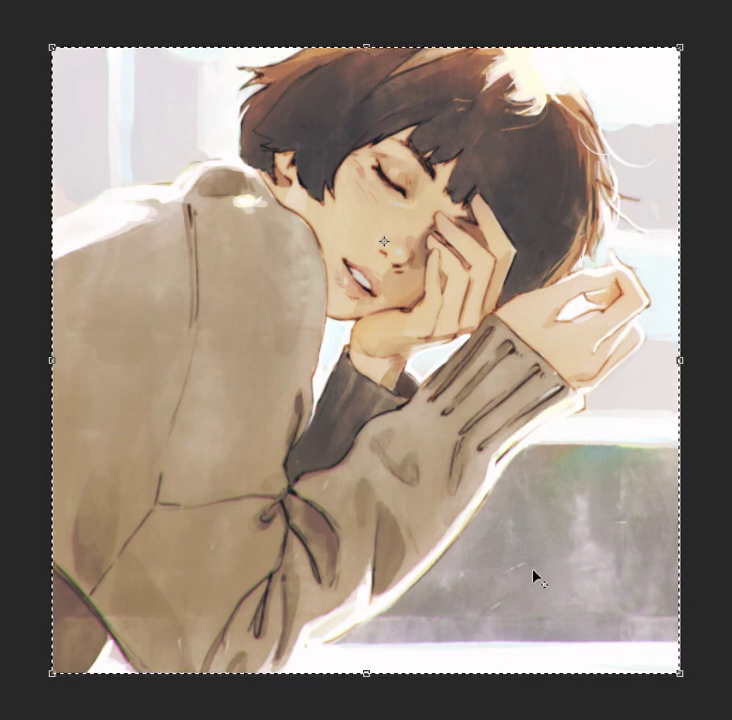
key(Return)
- Zoom in to check the sleeve edge, then deselect everything
mouse_move(481, 503)
mouse_down()
mouse_move(570, 536)
mouse_move(604, 507)
mouse_up()
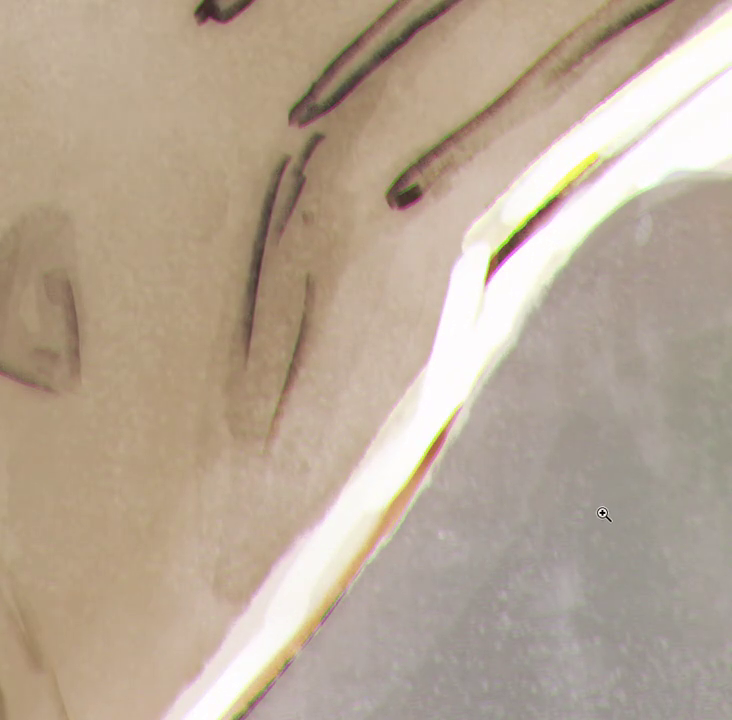
key(ctrl+0)
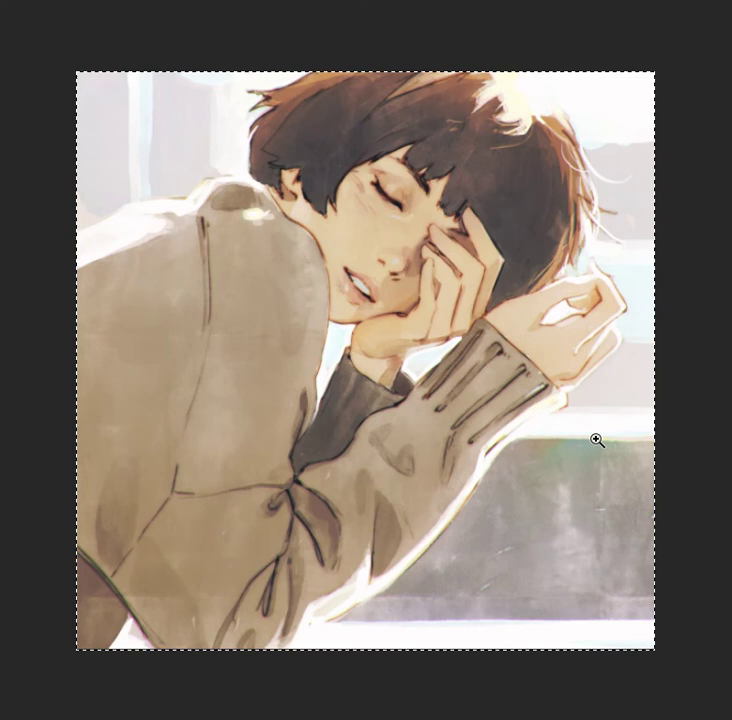
drag(587, 435, 707, 497)
mouse_move(654, 503)
mouse_down()
mouse_move(564, 520)
mouse_move(558, 543)
mouse_up()
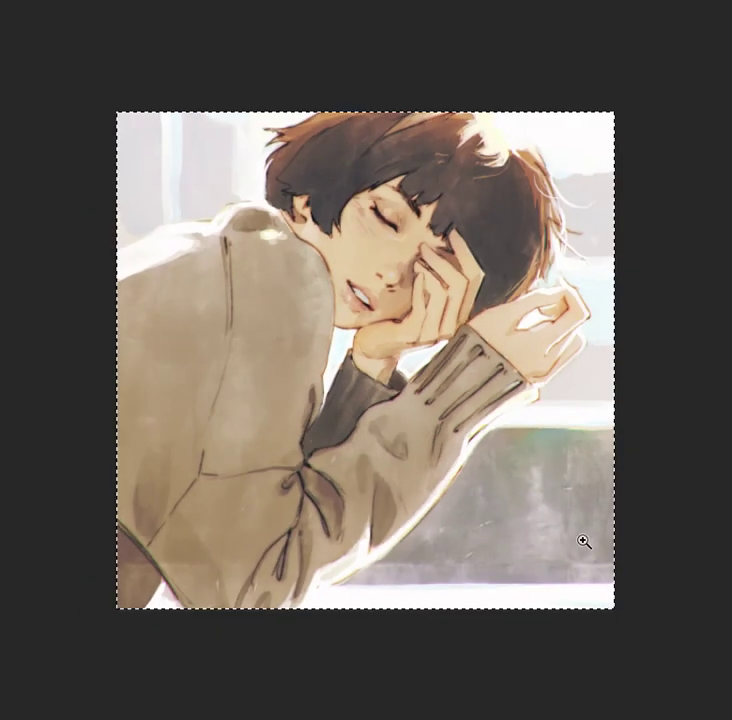
key(ctrl+d)
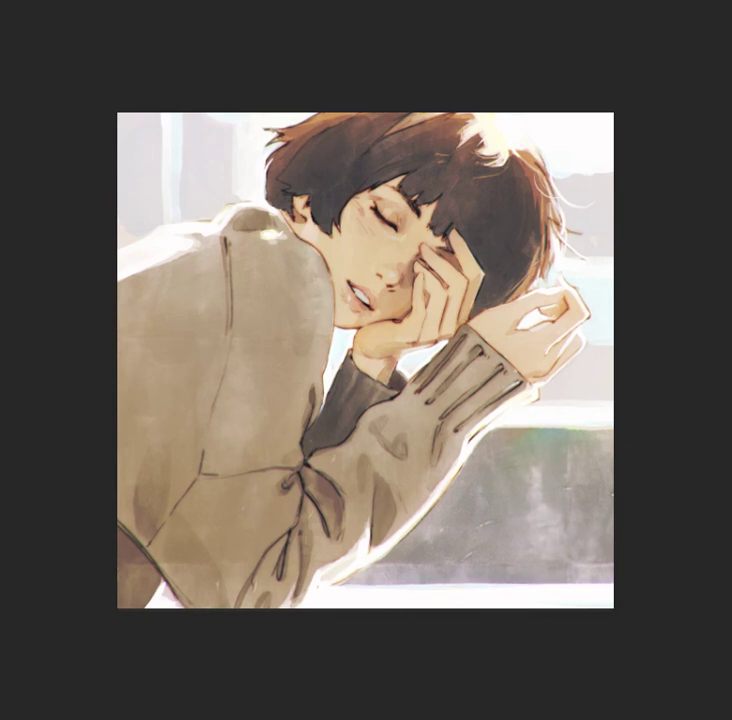
click(605, 420)
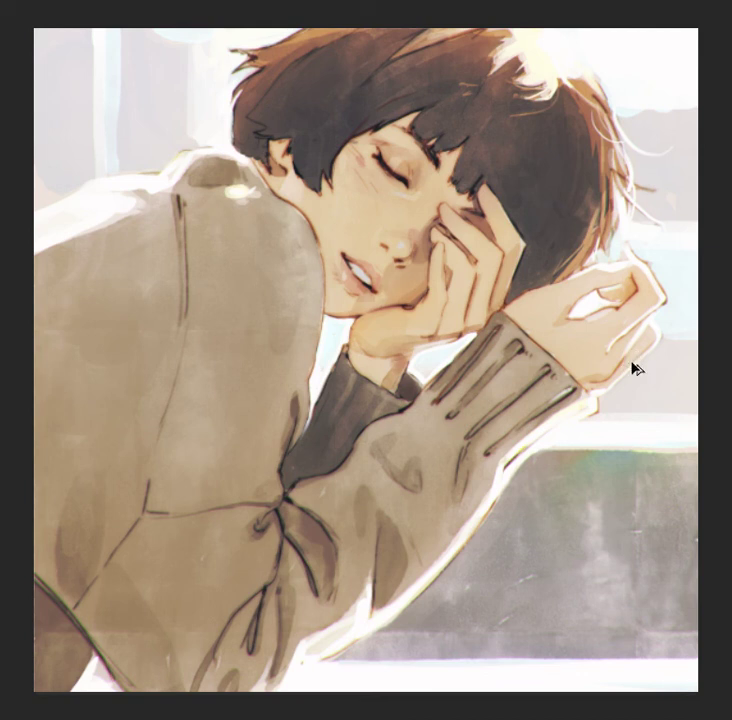
- Resize the painting to 1080 pixels high at 72 pixels/inch with resampling
key(ctrl+alt+i)
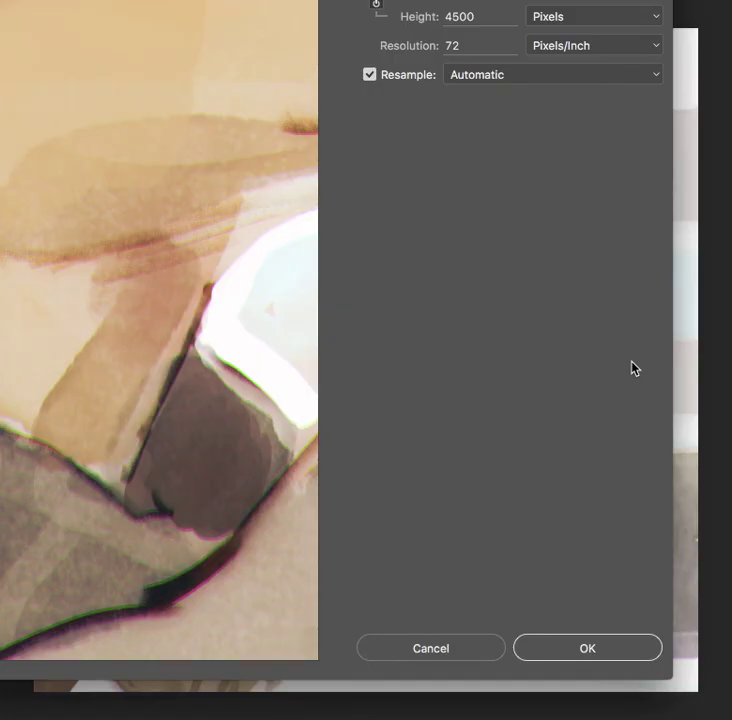
text(1)
text(080)
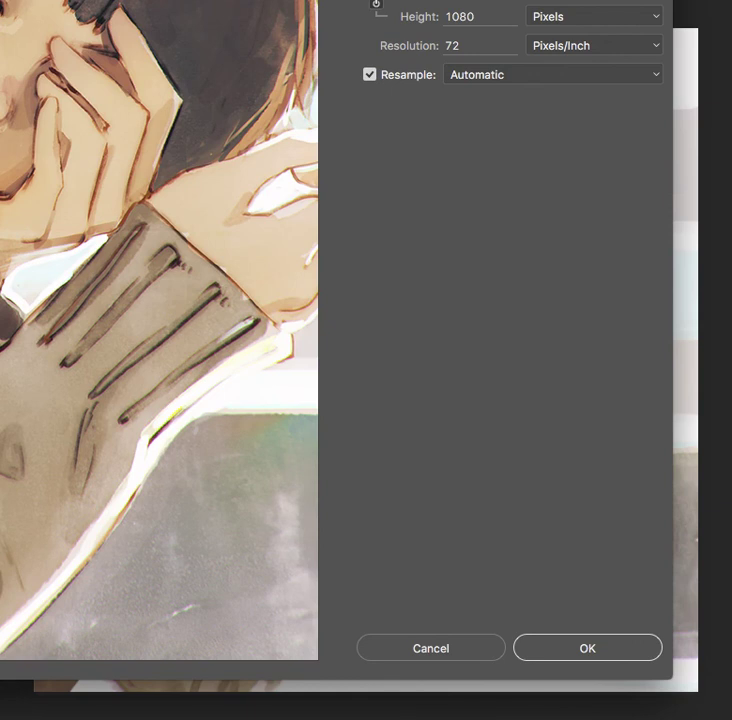
click(576, 652)
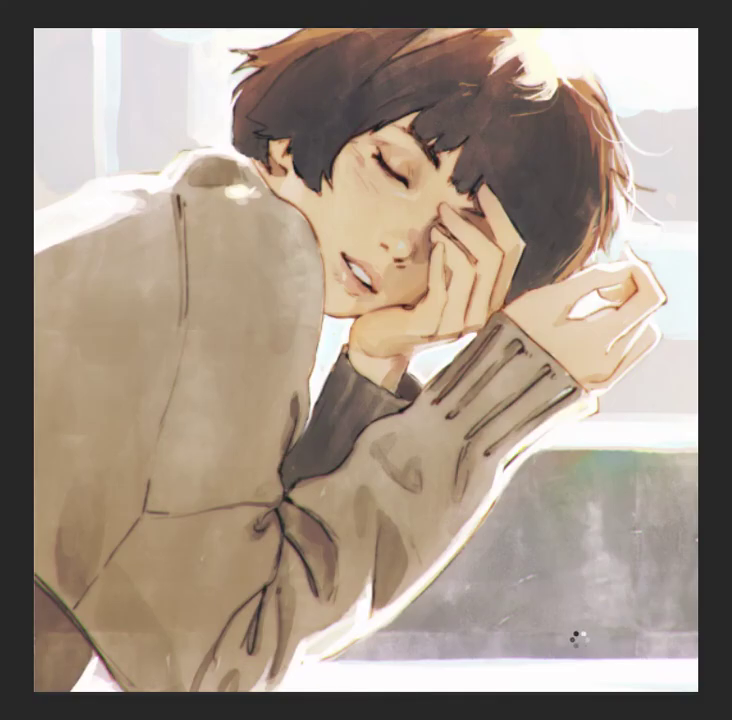